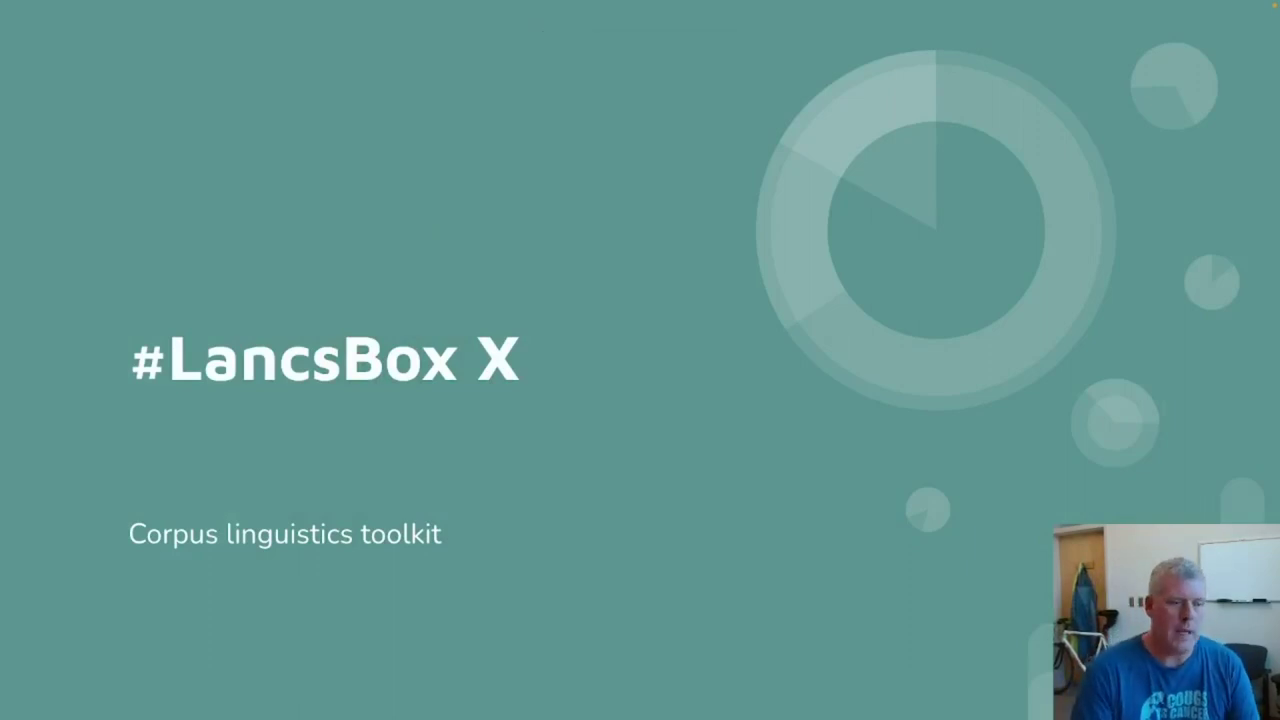
Step: Open the #LancsBox X website from the Warning slide's link and call up the free macOS installer download without saving it
{"action": "key", "text": "Right"}
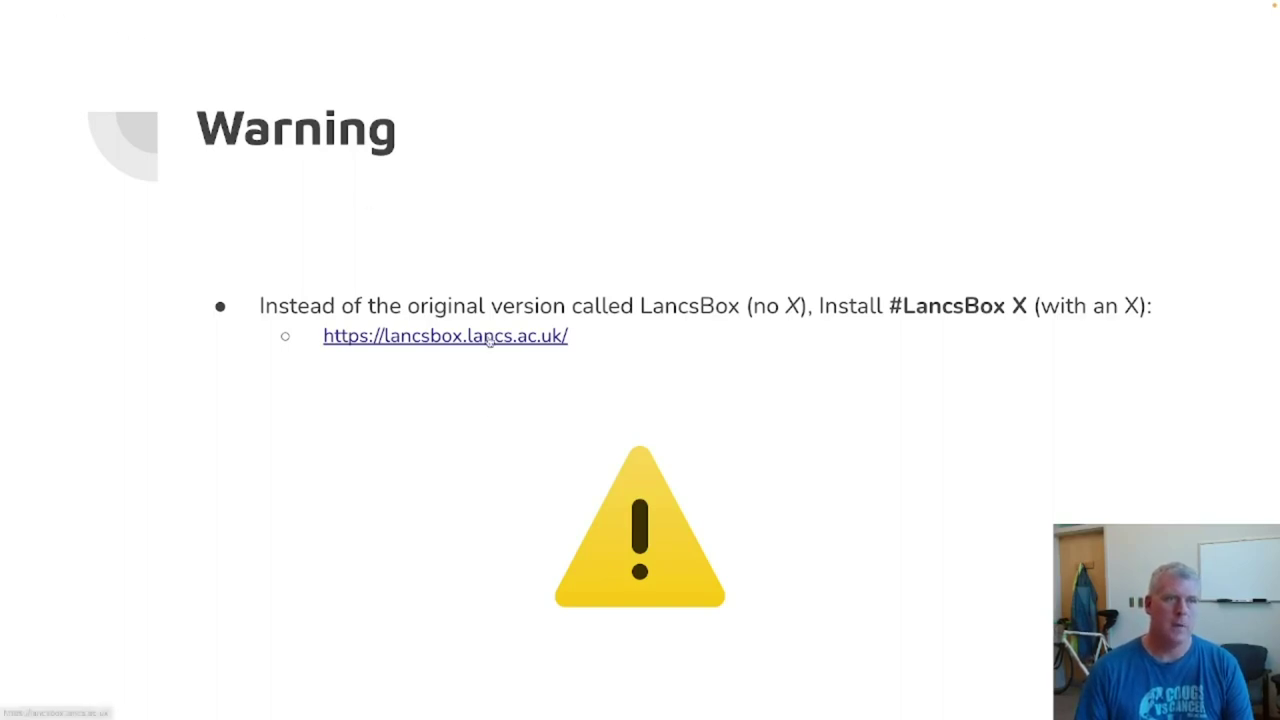
{"action": "left_click", "coordinate": [489, 341]}
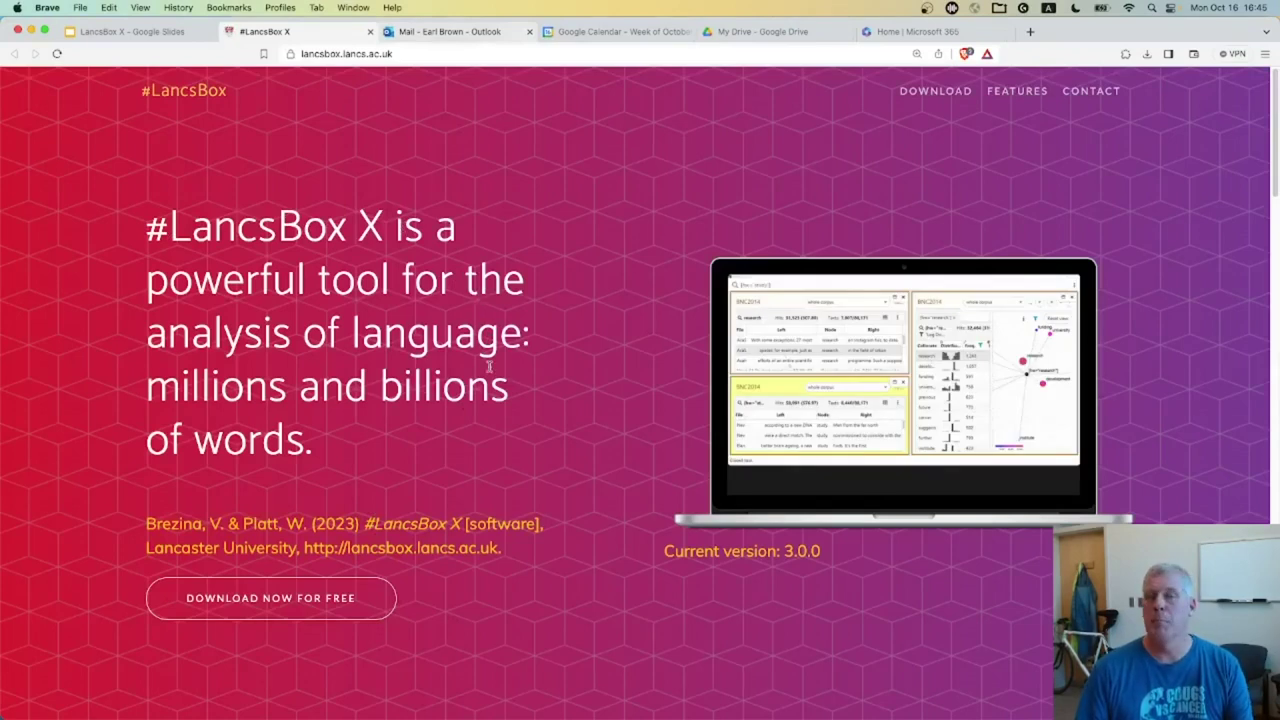
{"action": "left_click", "coordinate": [291, 610]}
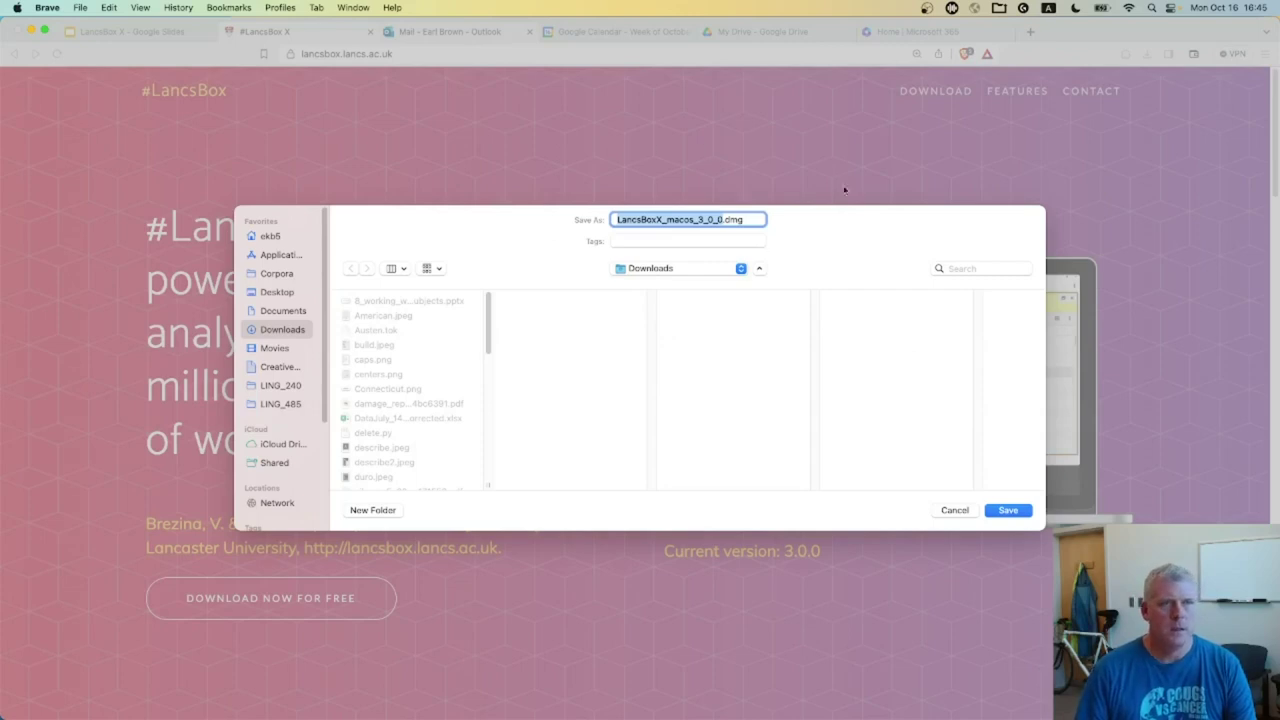
{"action": "left_click", "coordinate": [954, 510]}
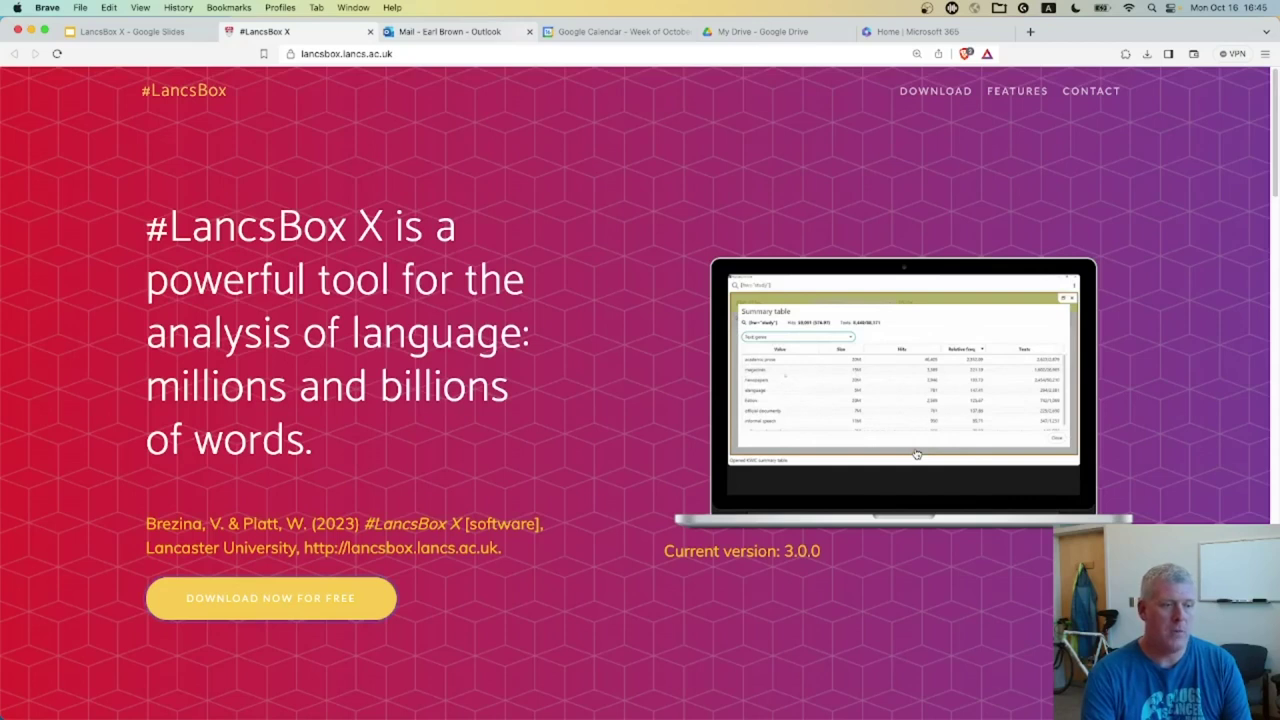
Step: Switch to the #LancsBox X application and load Example corpus in place of BNC baby
{"action": "key", "text": "super+Tab"}
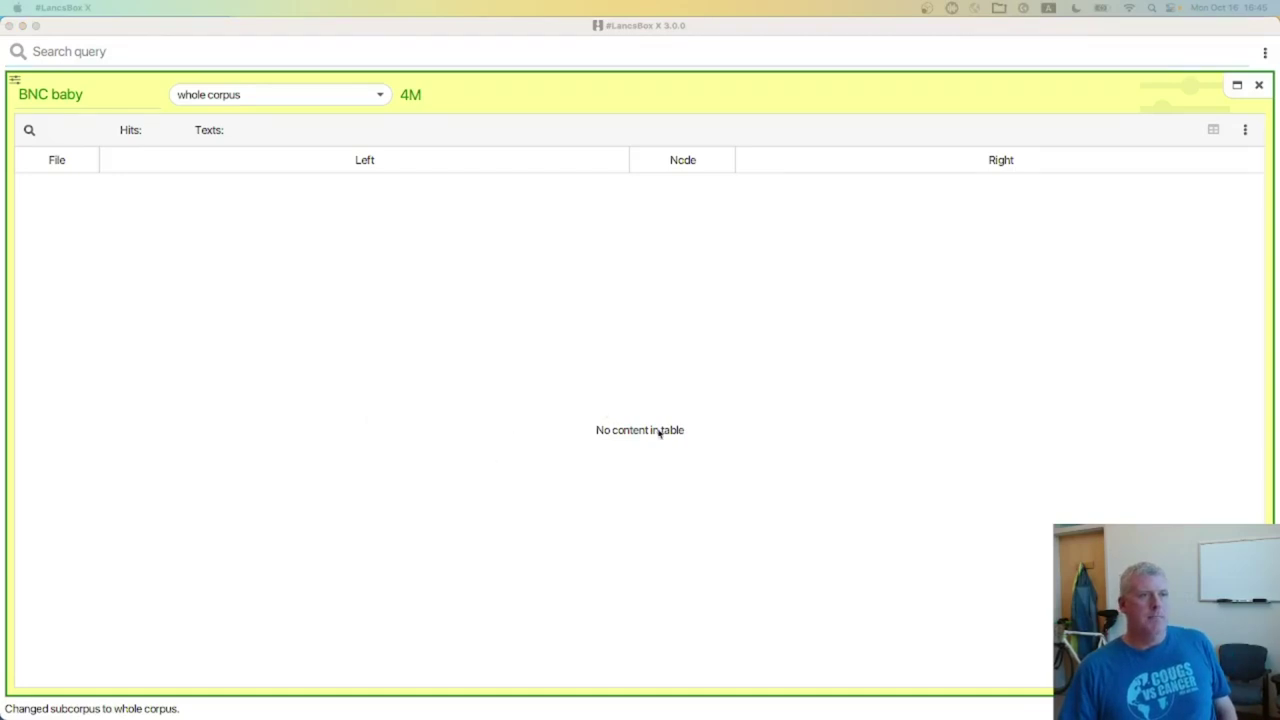
{"action": "left_click", "coordinate": [78, 95]}
{"action": "left_click", "coordinate": [78, 95]}
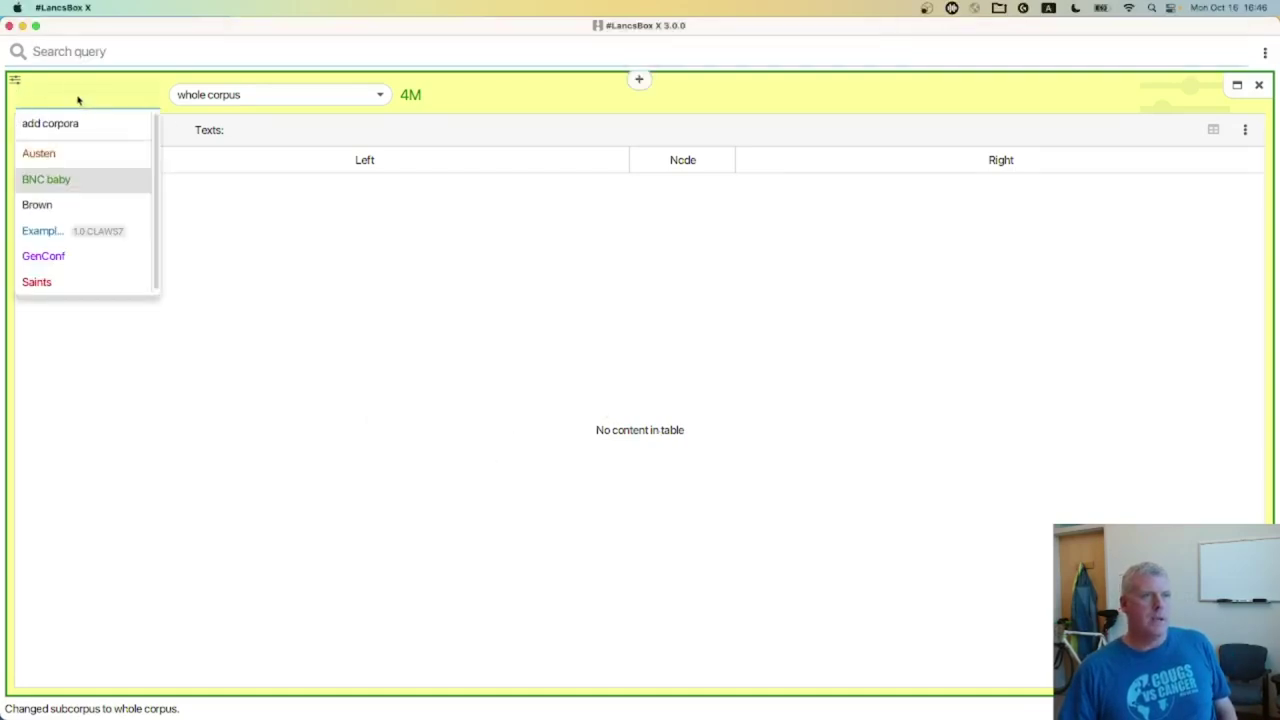
{"action": "left_click", "coordinate": [68, 233]}
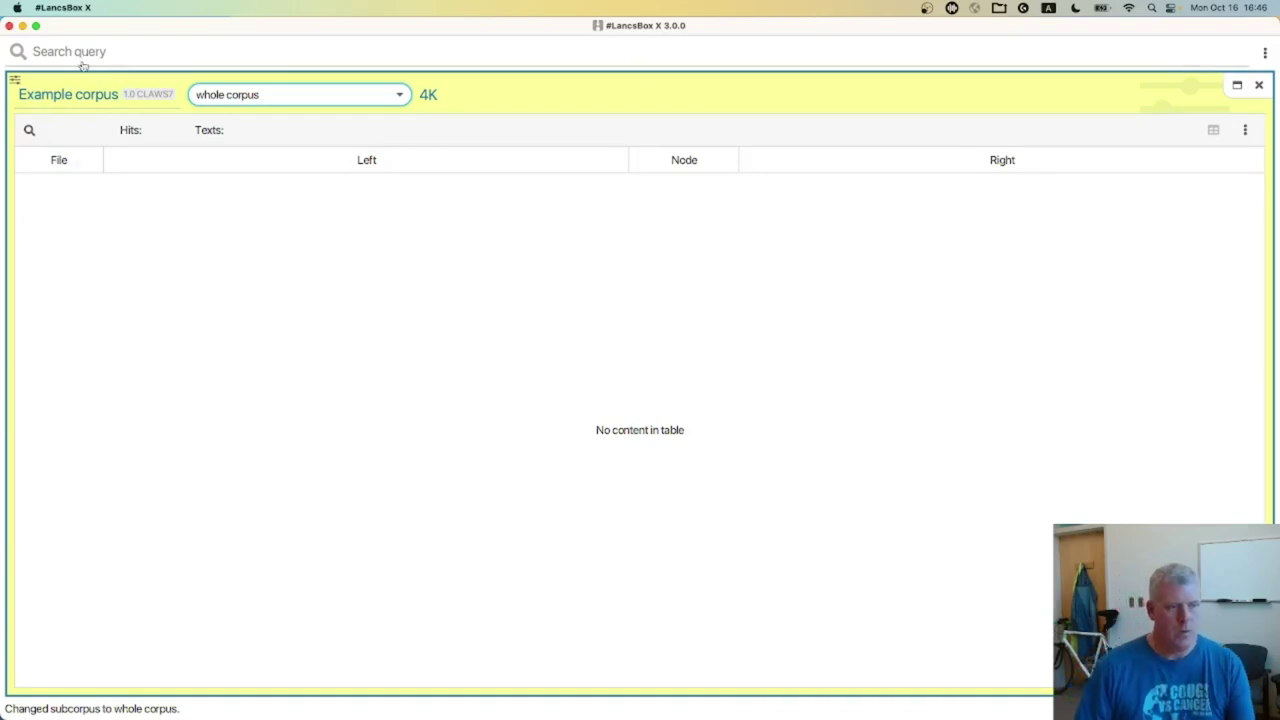
Step: Return to the Google Slides presentation, view the "Download and load some corpora" slide and exit the slideshow
{"action": "key", "text": "super+Tab"}
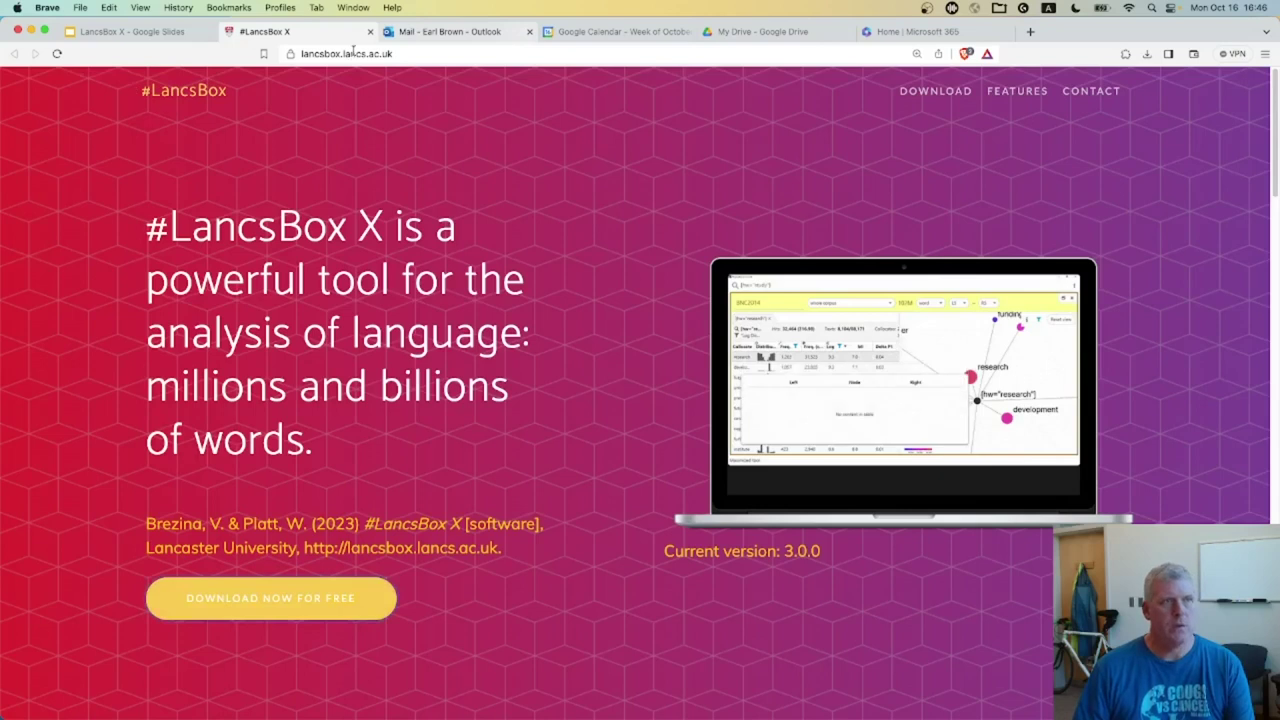
{"action": "left_click", "coordinate": [150, 33]}
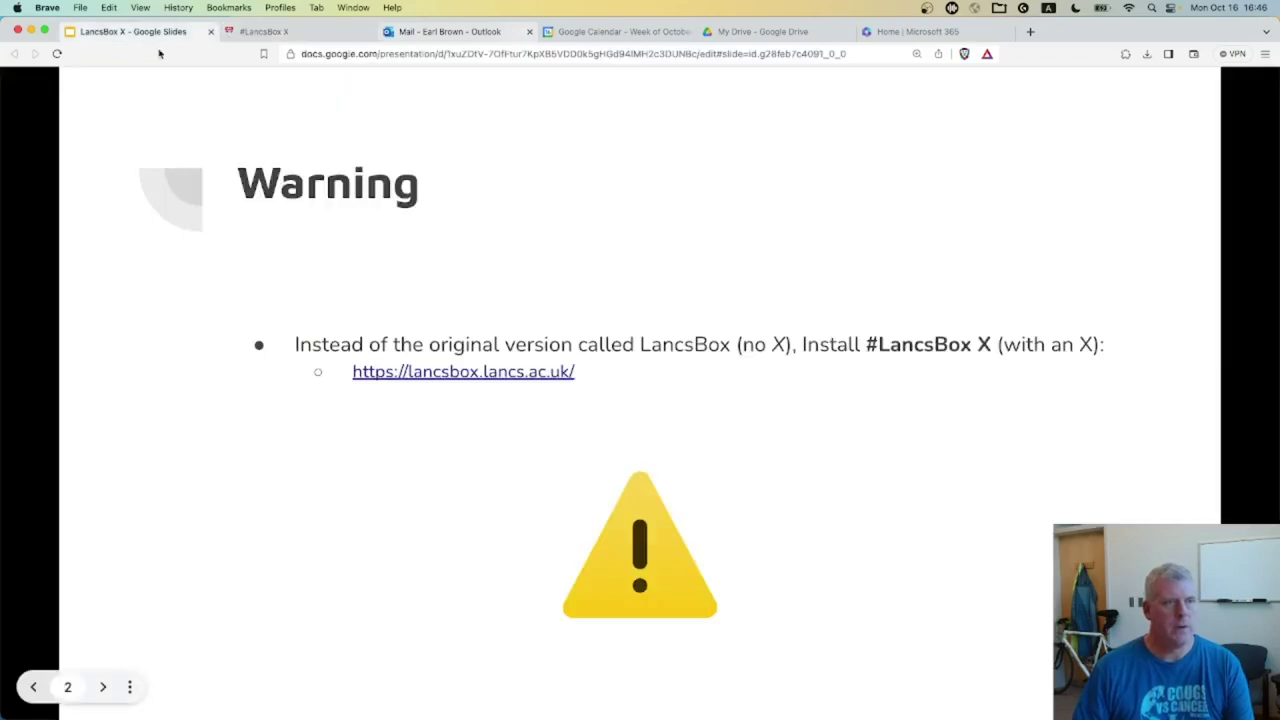
{"action": "left_click", "coordinate": [655, 344]}
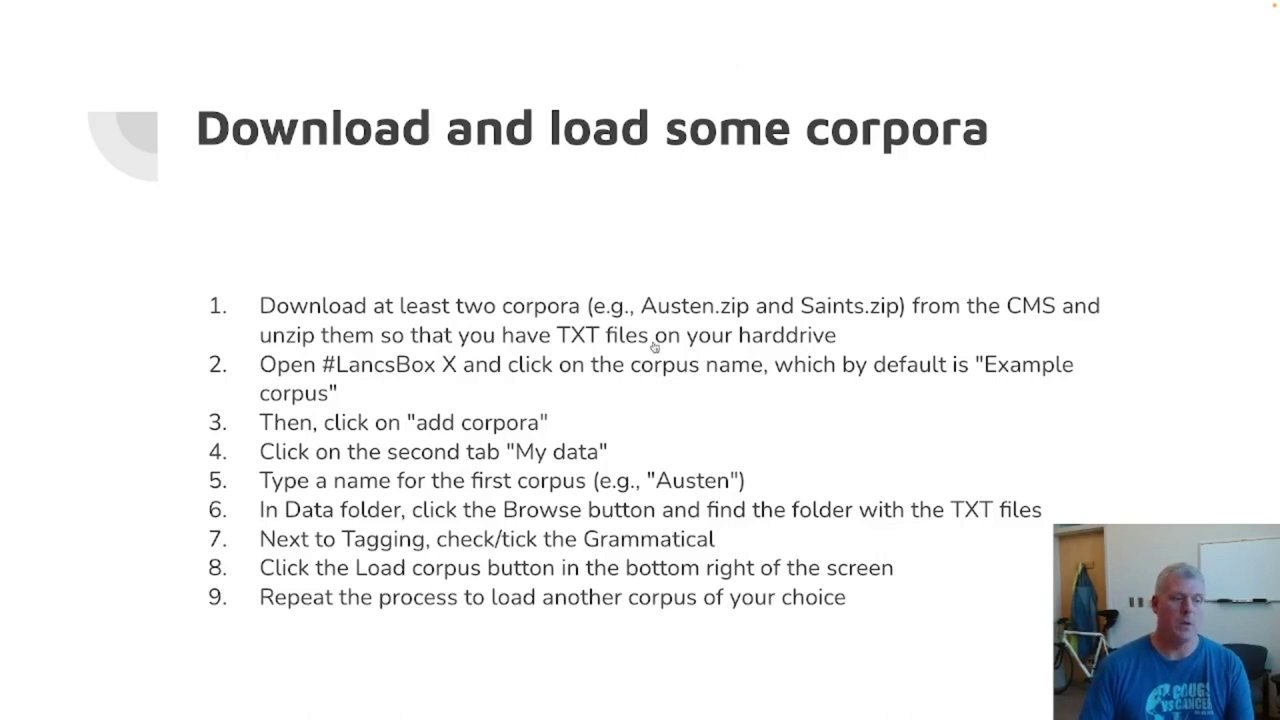
{"action": "key", "text": "Escape"}
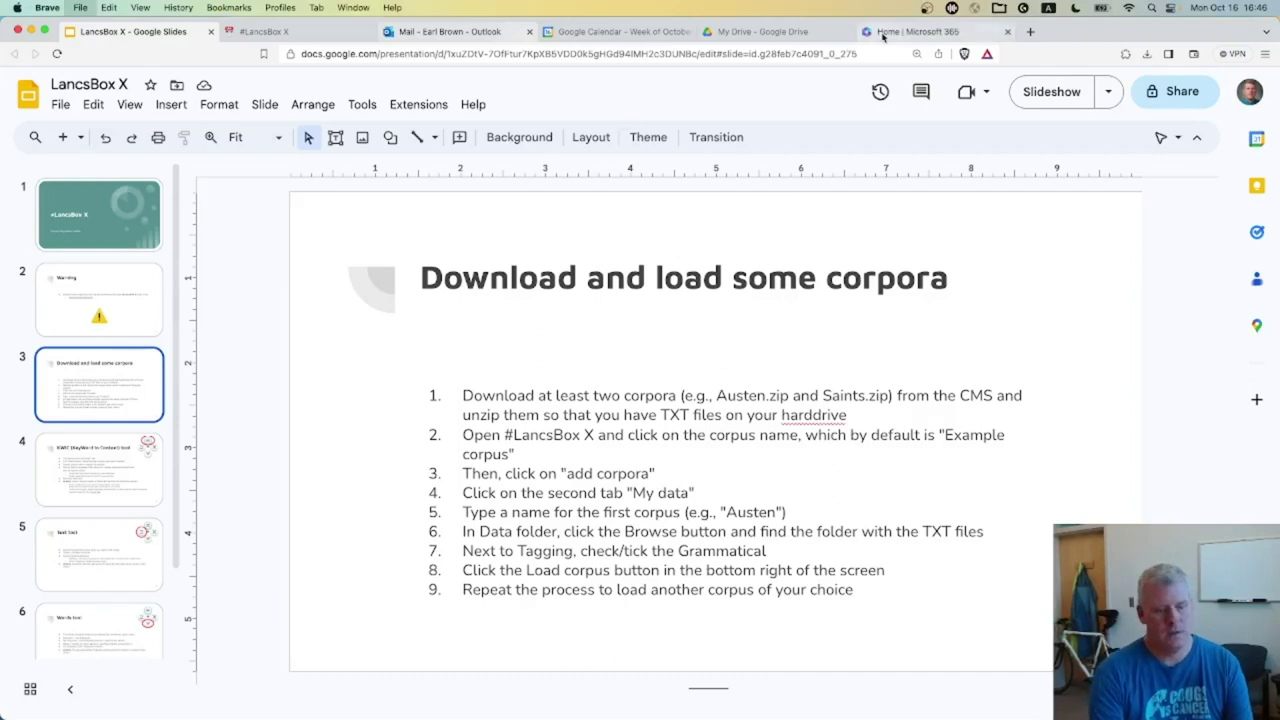
Step: Open Canvas in a new browser tab and locate Jane_Austen.zip under Week 07 in the LING 240-001 course modules
{"action": "key", "text": "super+t"}
{"action": "type", "text": "c"}
{"action": "key", "text": "Return"}
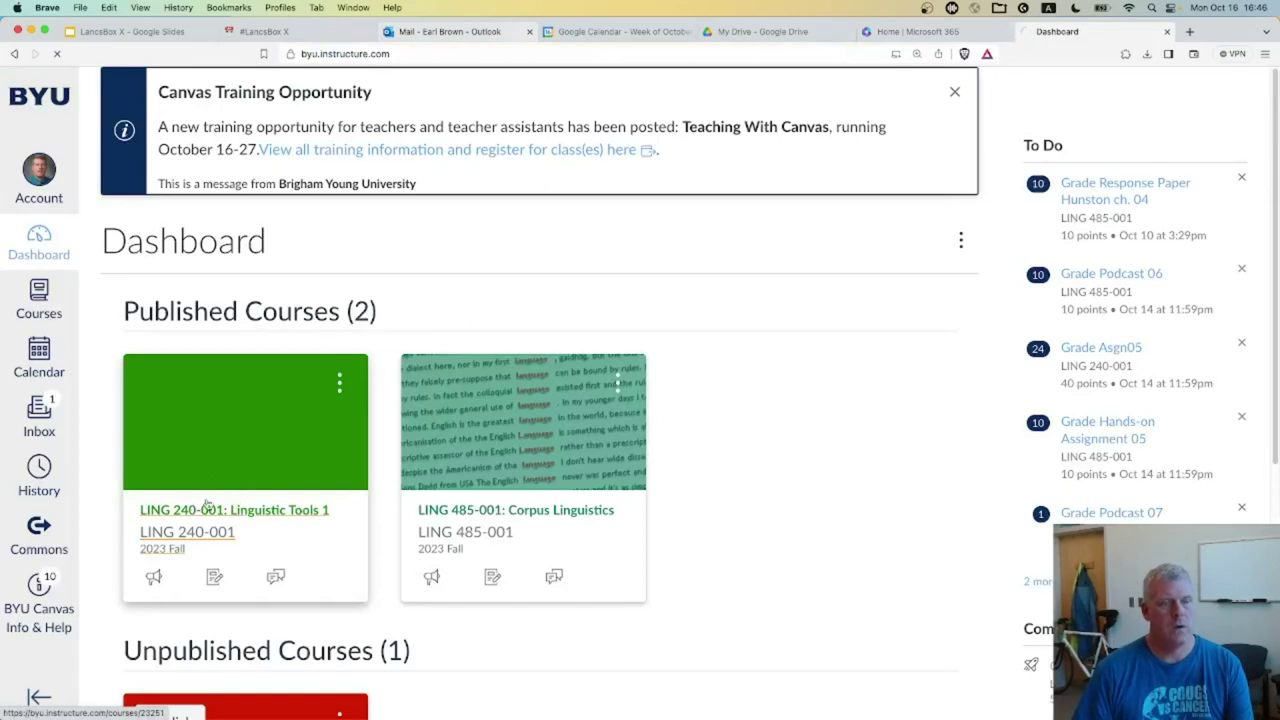
{"action": "left_click", "coordinate": [206, 507]}
{"action": "left_click", "coordinate": [131, 303]}
{"action": "scroll", "coordinate": [657, 381], "scroll_direction": "down", "scroll_amount": 10}
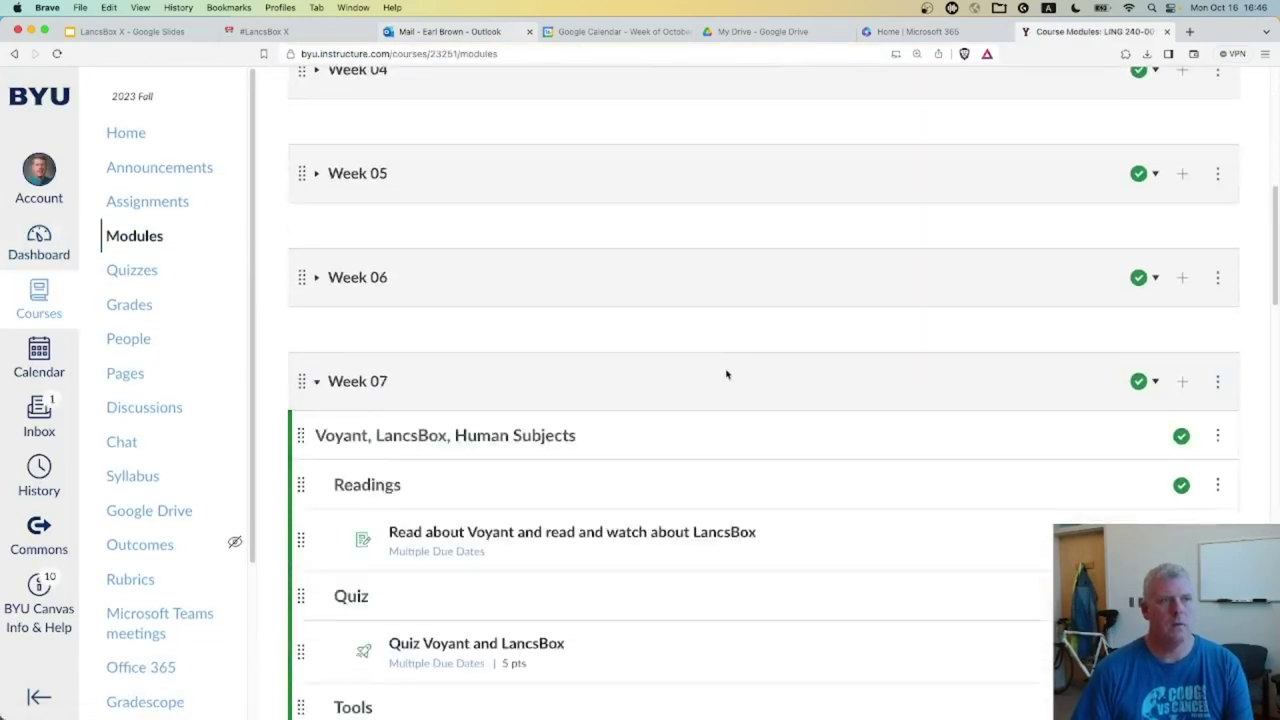
{"action": "scroll", "coordinate": [735, 369], "scroll_direction": "up", "scroll_amount": 2}
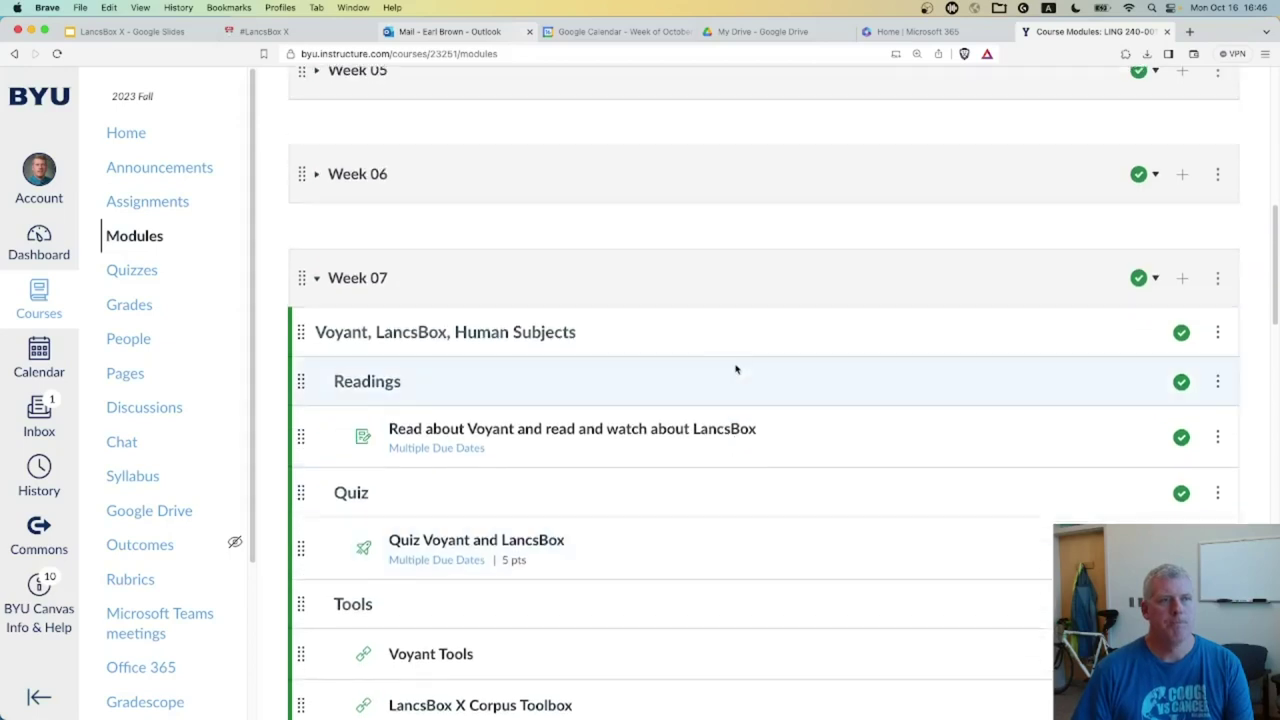
{"action": "scroll", "coordinate": [735, 369], "scroll_direction": "down", "scroll_amount": 8}
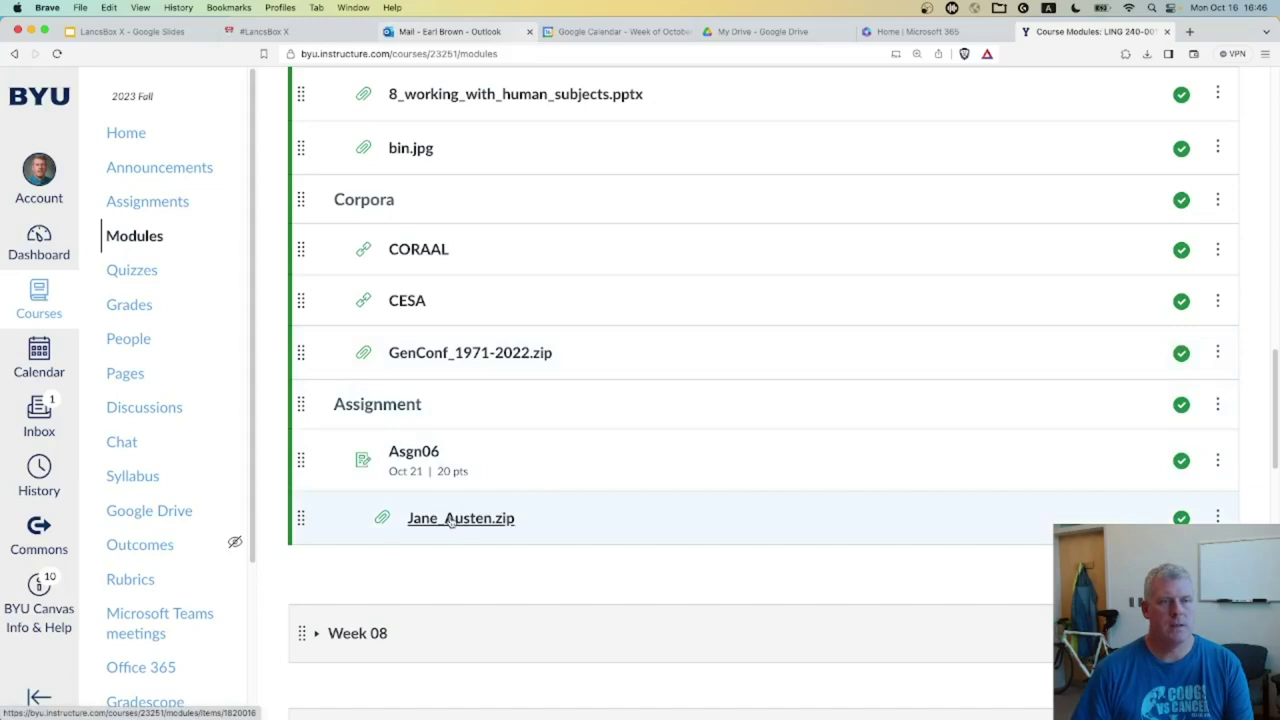
Step: Try to download Jane_Austen.zip from the Week 07 assignment section
{"action": "left_click", "coordinate": [450, 520]}
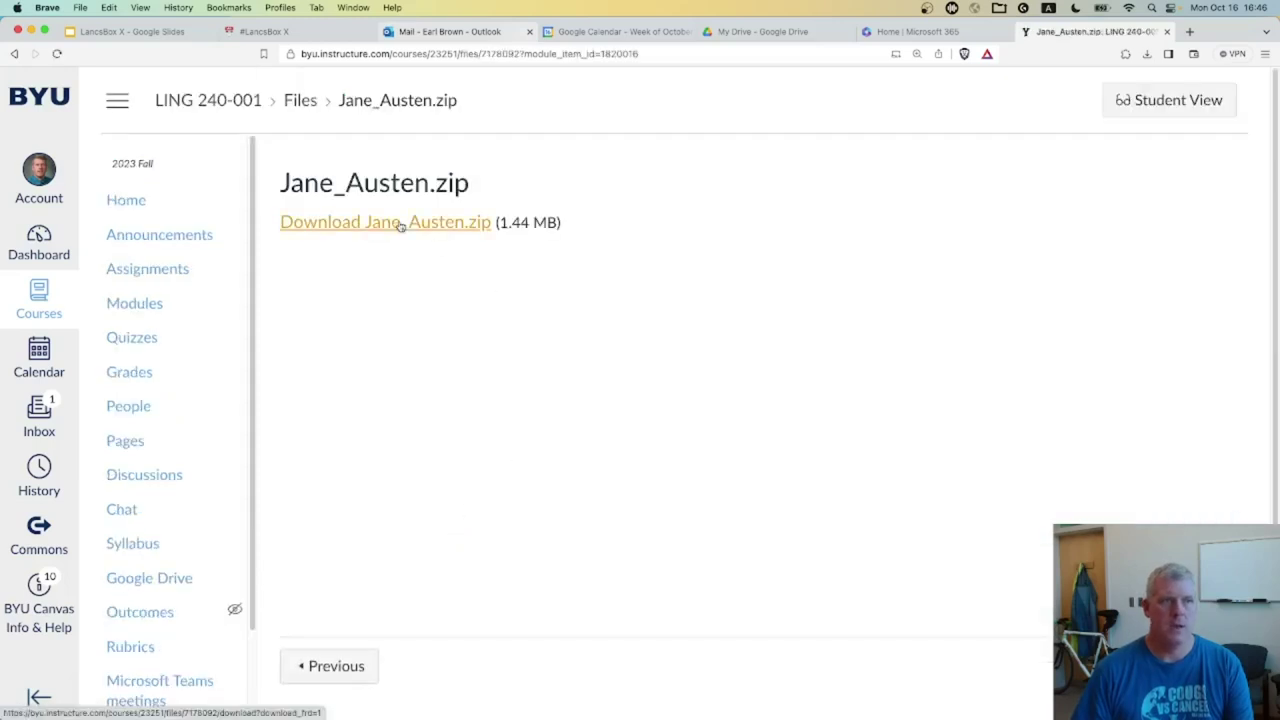
{"action": "left_click", "coordinate": [400, 224]}
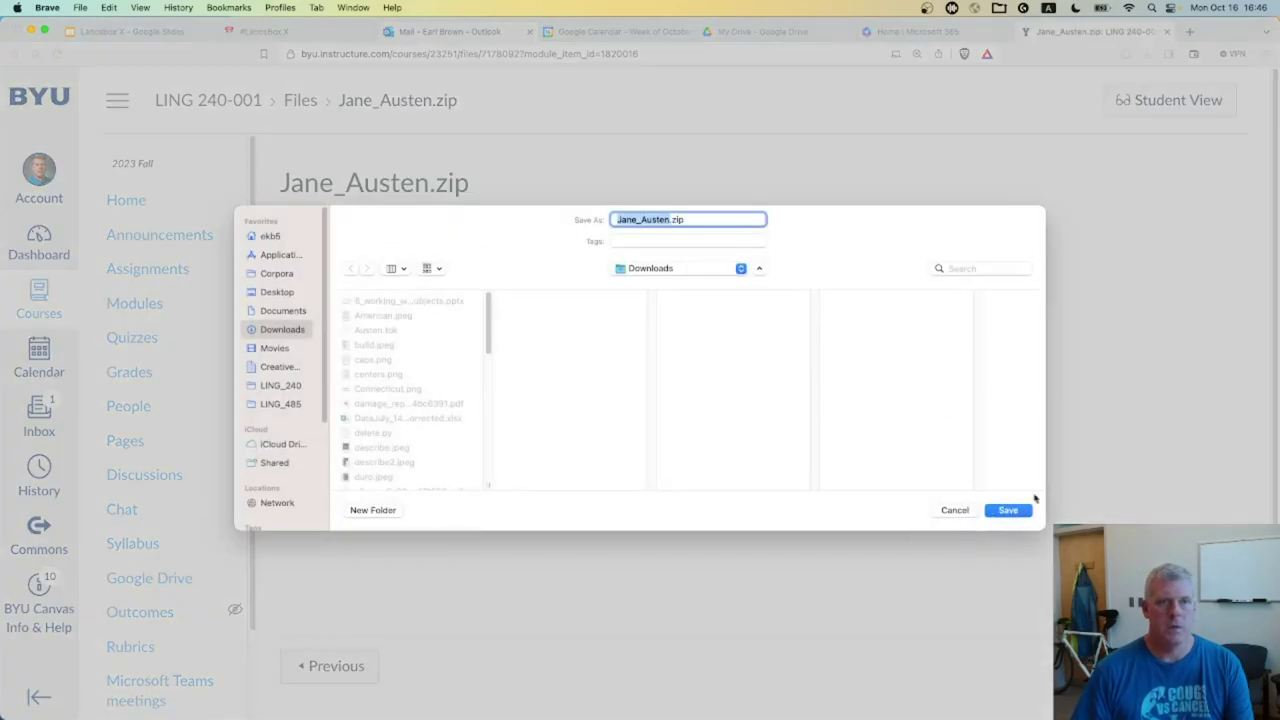
{"action": "left_click", "coordinate": [954, 511]}
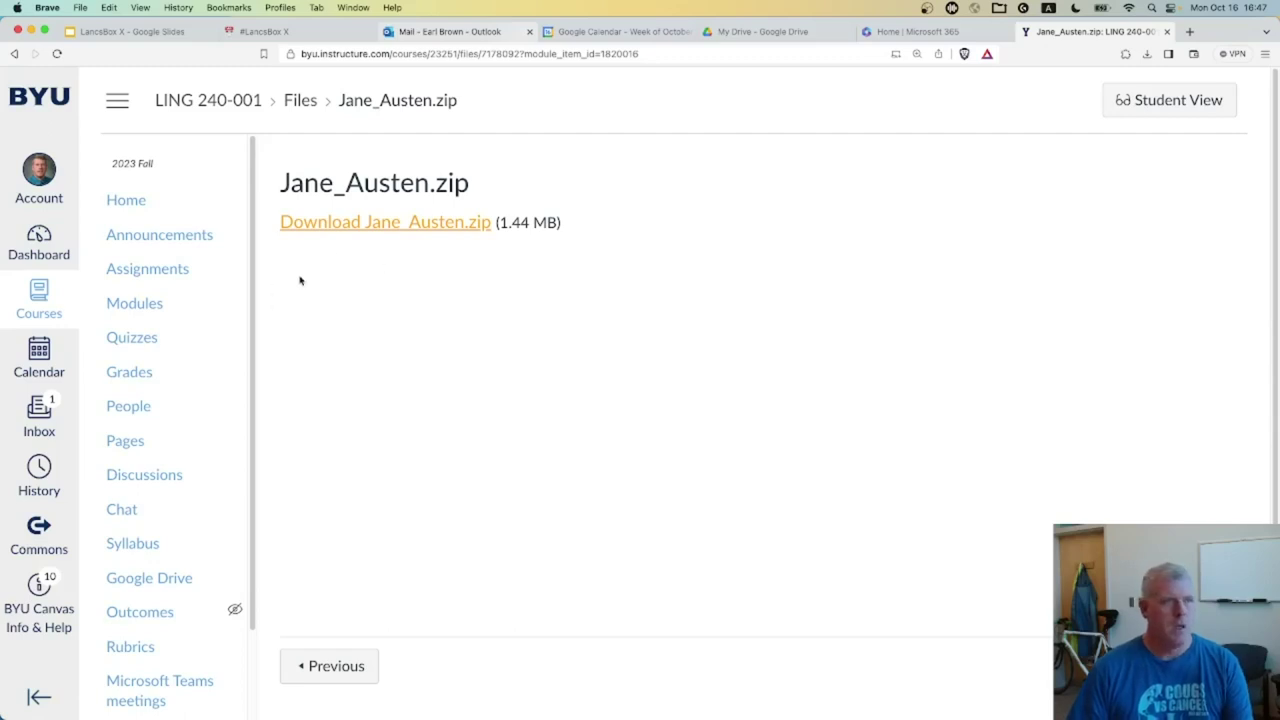
Step: Go back to the course modules, expand Week 06 and open the Saints.zip file page from the Practice section
{"action": "left_click", "coordinate": [132, 318]}
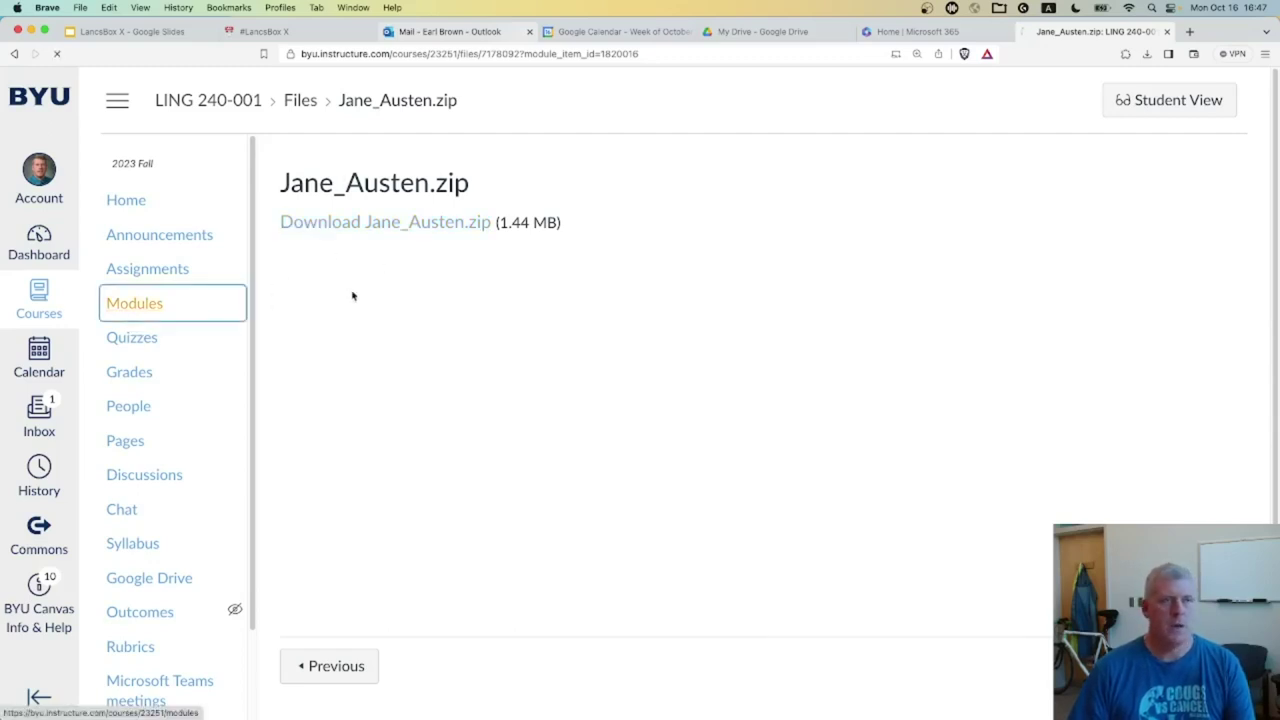
{"action": "scroll", "coordinate": [757, 420], "scroll_direction": "down", "scroll_amount": 10}
{"action": "scroll", "coordinate": [757, 420], "scroll_direction": "down", "scroll_amount": 5}
{"action": "scroll", "coordinate": [743, 380], "scroll_direction": "up", "scroll_amount": 4}
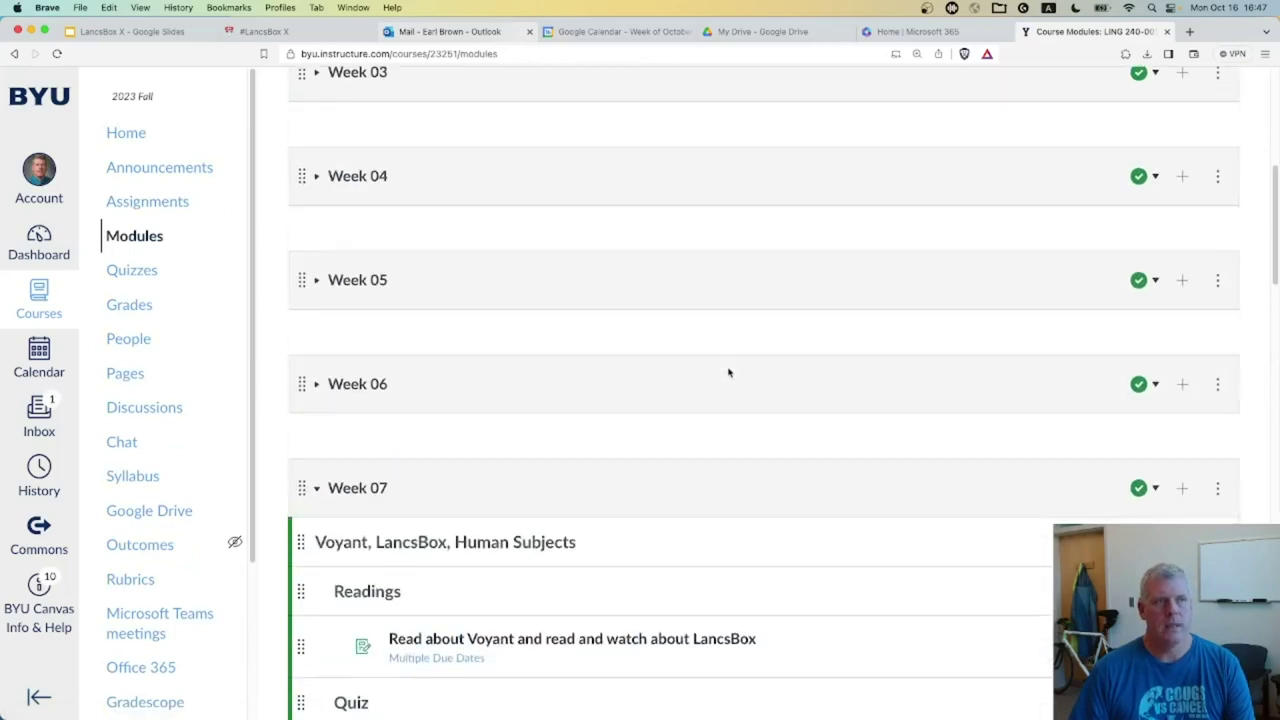
{"action": "left_click", "coordinate": [330, 388]}
{"action": "scroll", "coordinate": [769, 430], "scroll_direction": "down", "scroll_amount": 3}
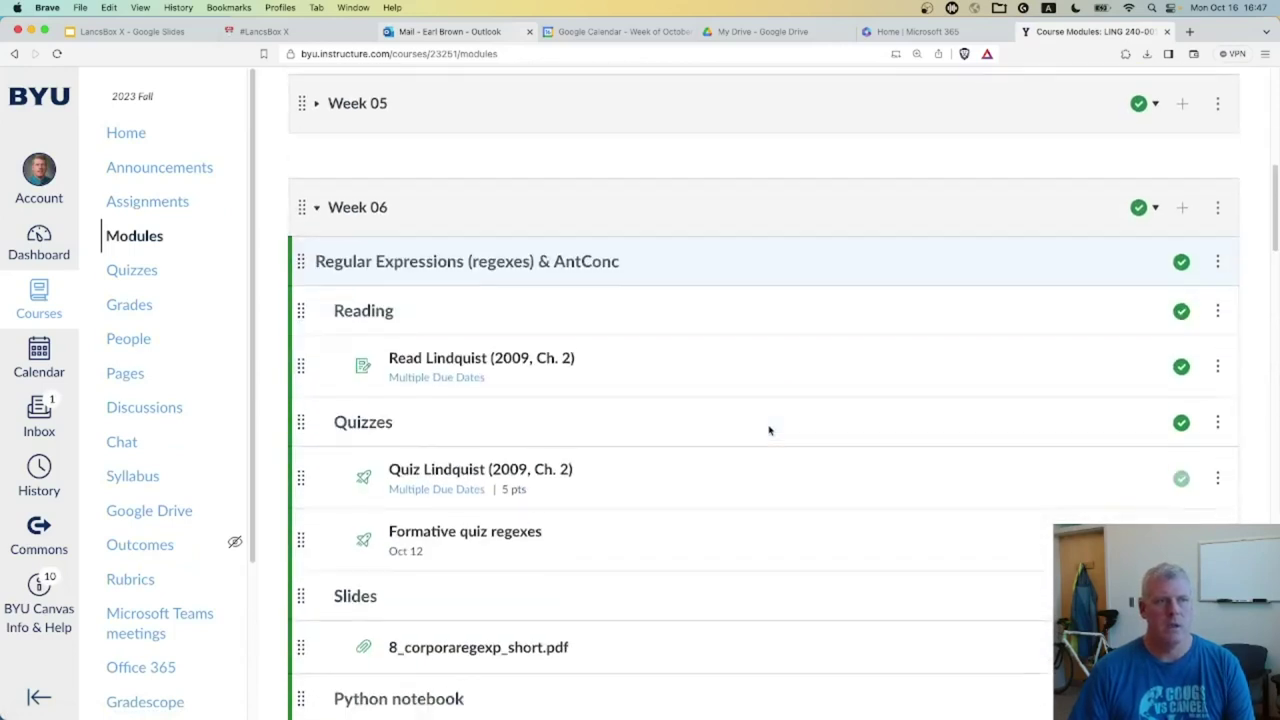
{"action": "scroll", "coordinate": [769, 430], "scroll_direction": "down", "scroll_amount": 5}
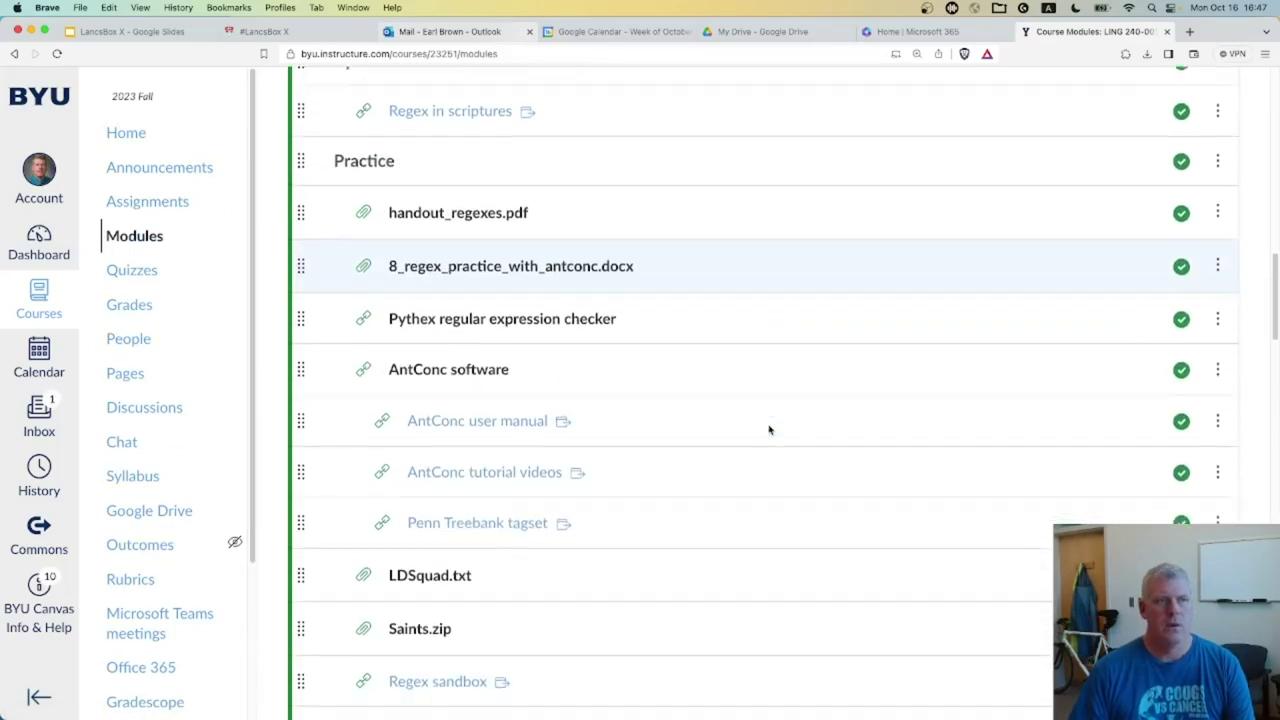
{"action": "scroll", "coordinate": [515, 552], "scroll_direction": "down", "scroll_amount": 1}
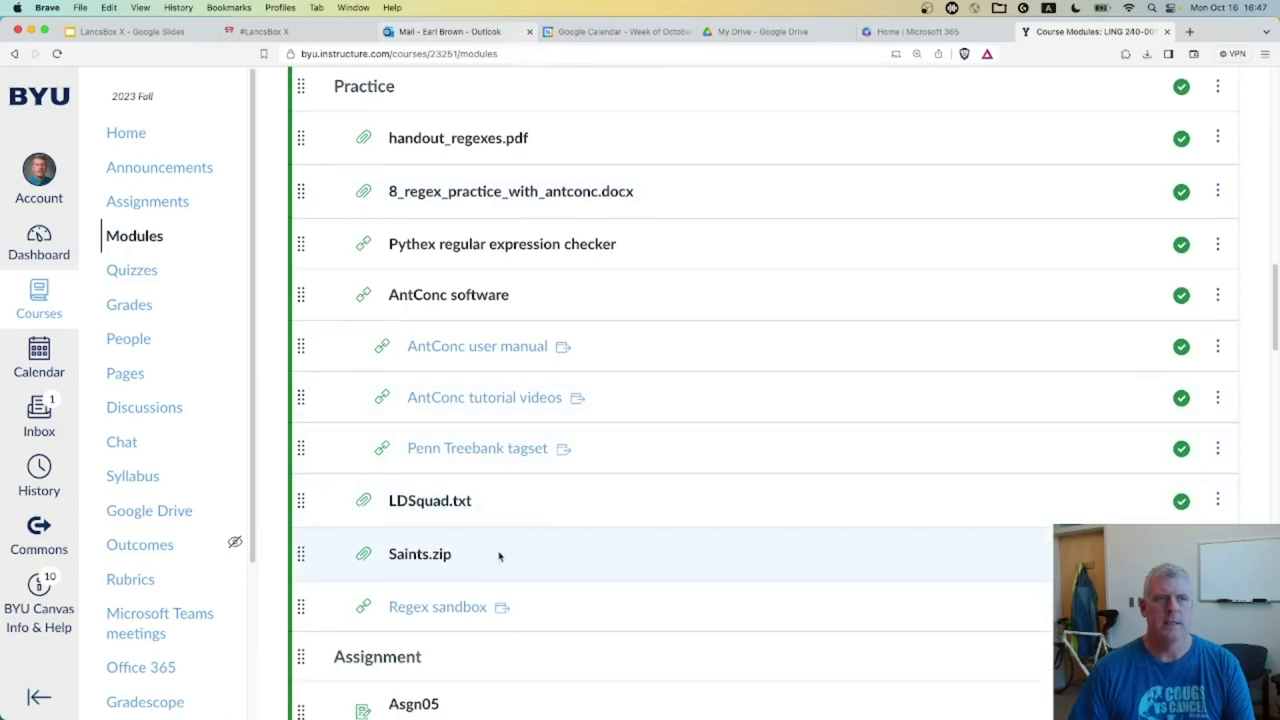
{"action": "left_click", "coordinate": [423, 562]}
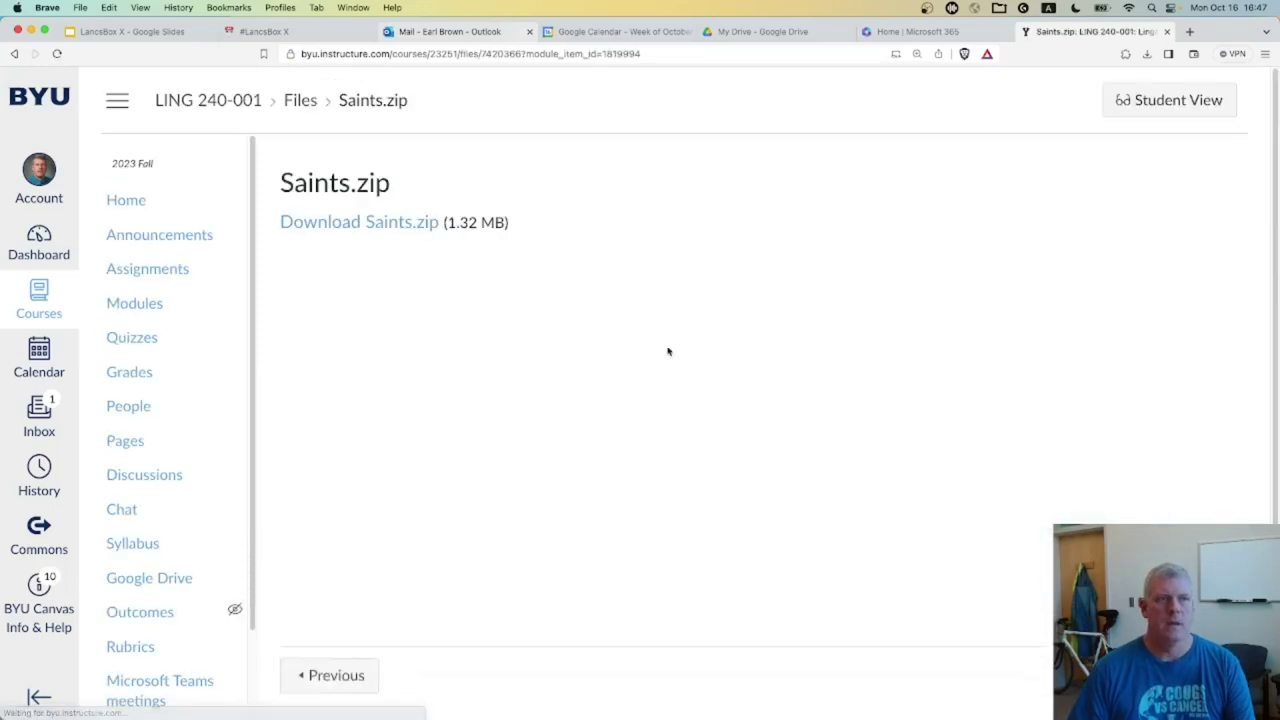
Step: Download Saints.zip to the Downloads folder as Saints (1).zip and unzip it
{"action": "left_click", "coordinate": [396, 224]}
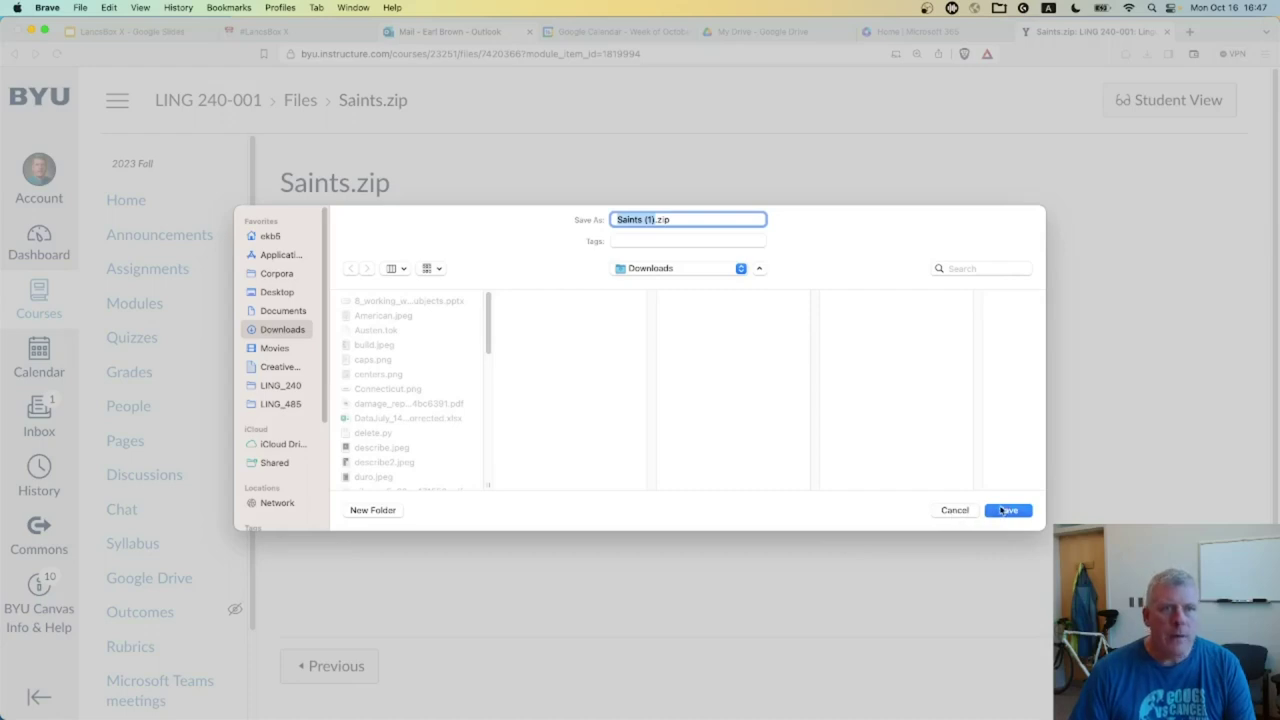
{"action": "left_click", "coordinate": [1006, 510]}
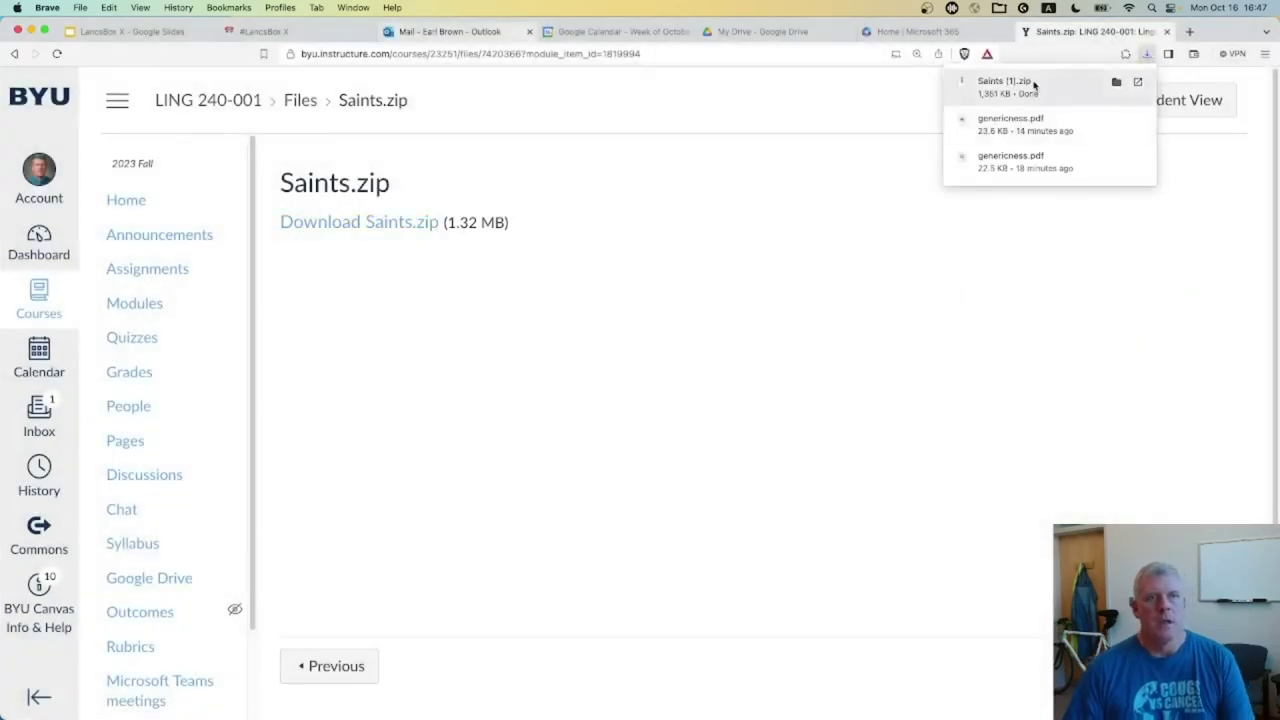
{"action": "left_click", "coordinate": [1034, 85]}
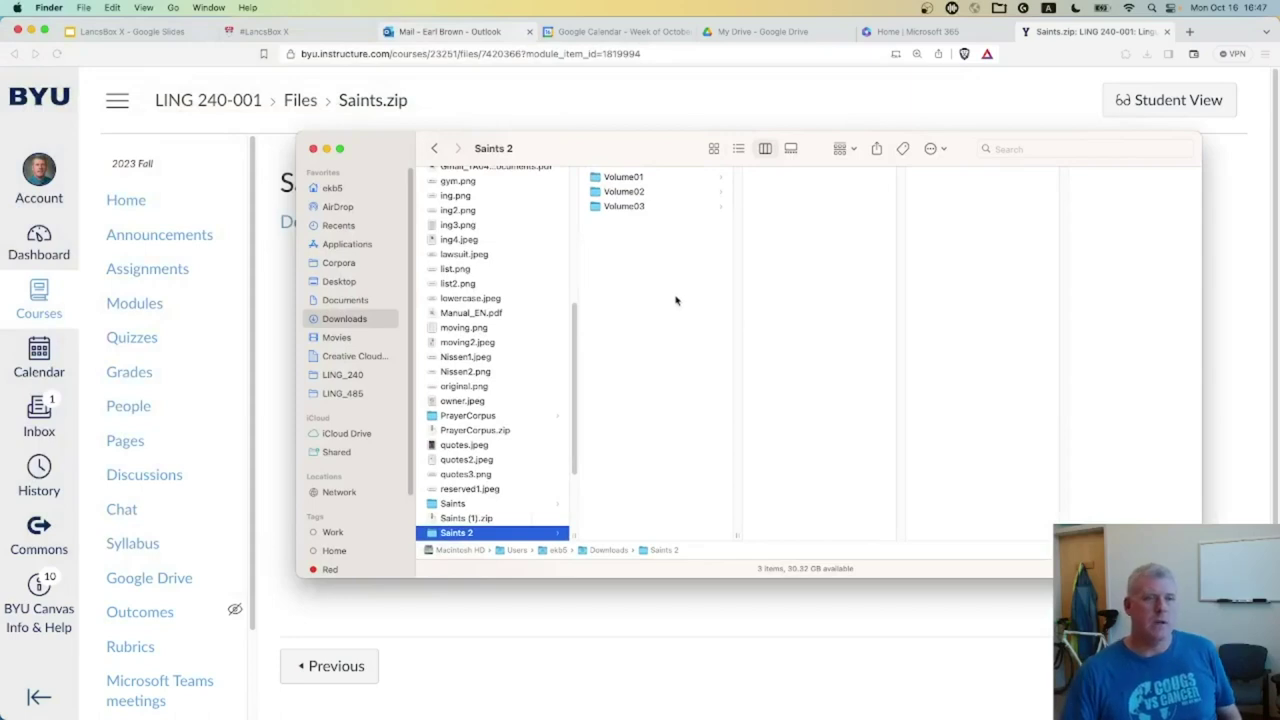
Step: Look through the volume folders in Saints 2 and view the text files inside Volume01's texts folder
{"action": "left_click", "coordinate": [624, 179]}
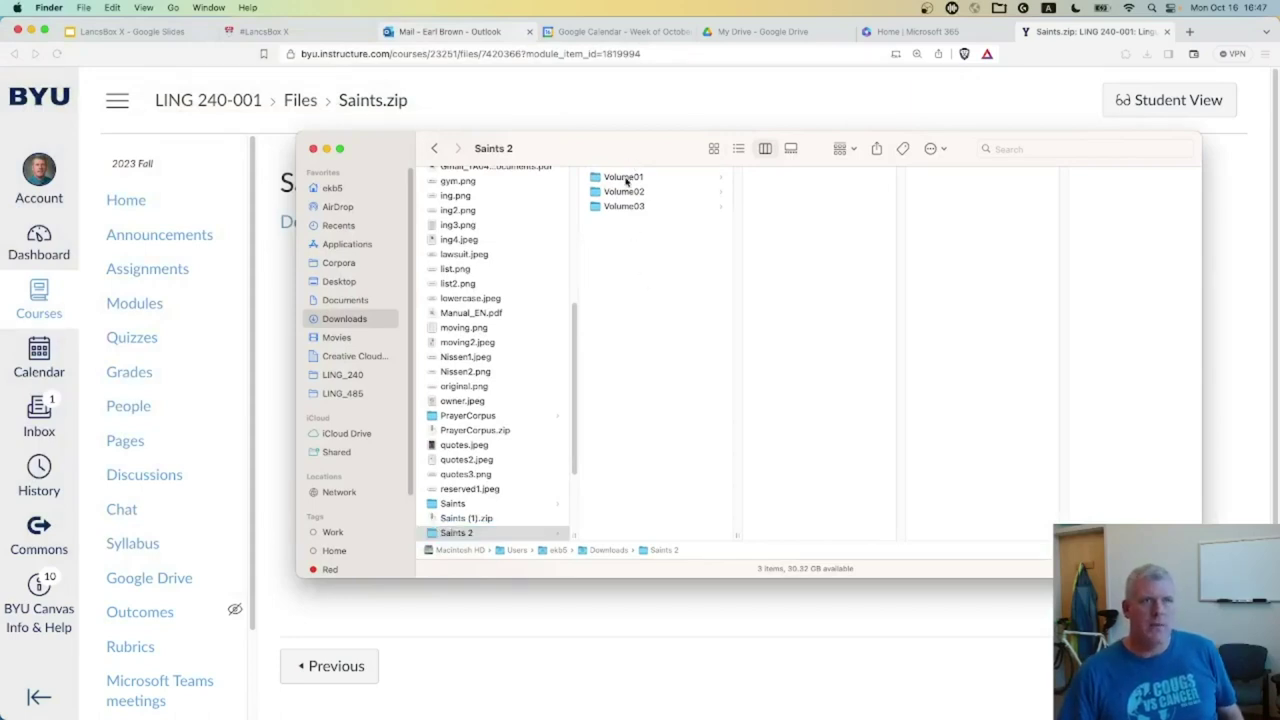
{"action": "left_click", "coordinate": [623, 192]}
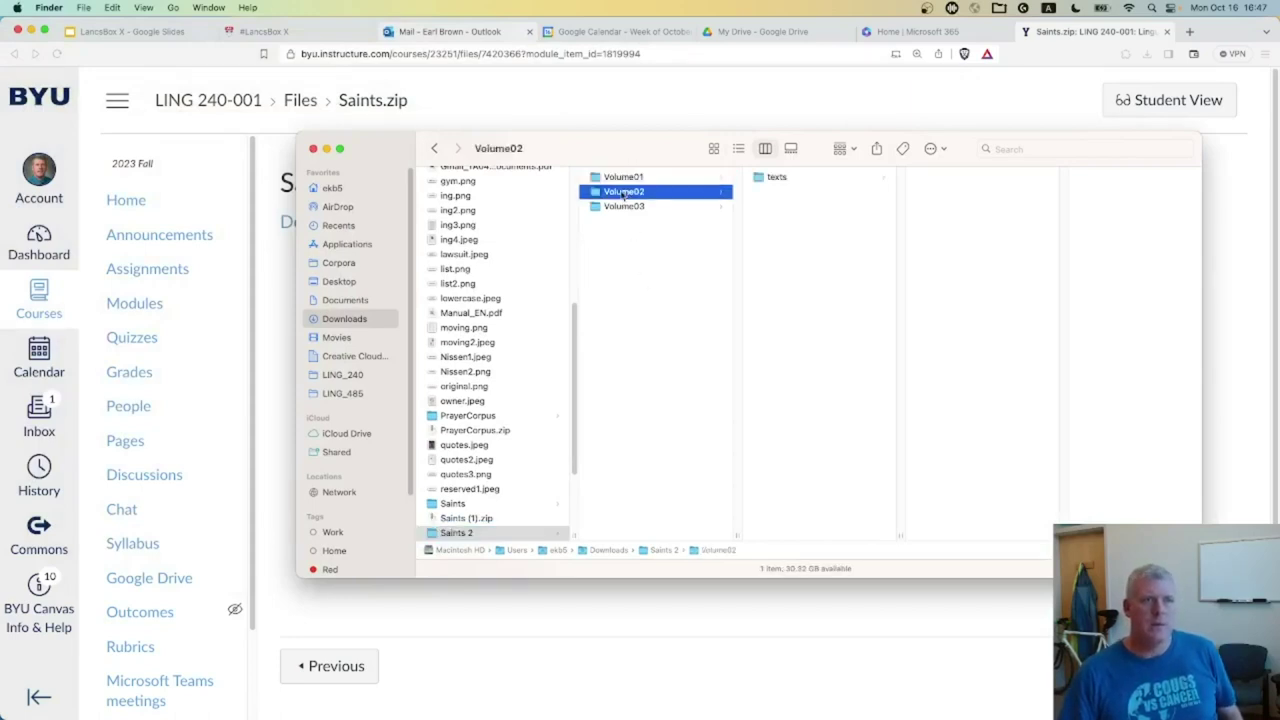
{"action": "left_click", "coordinate": [621, 206]}
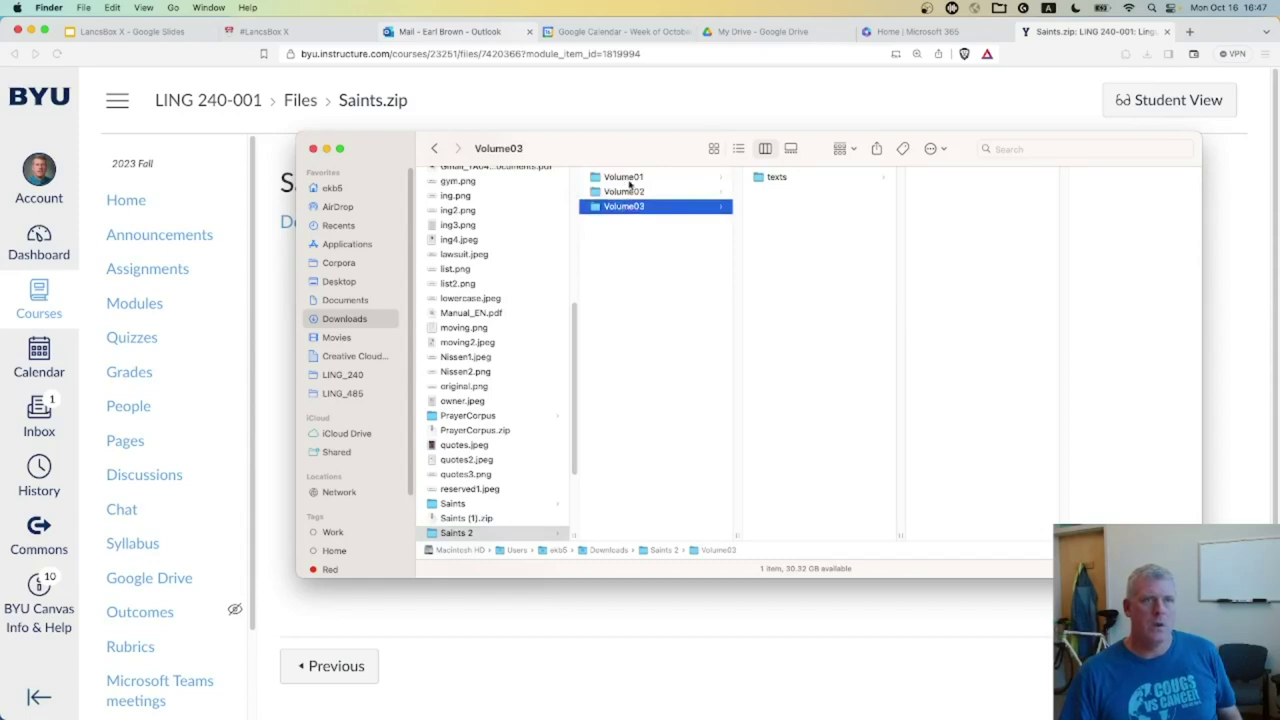
{"action": "left_click", "coordinate": [645, 178]}
{"action": "left_click", "coordinate": [784, 180]}
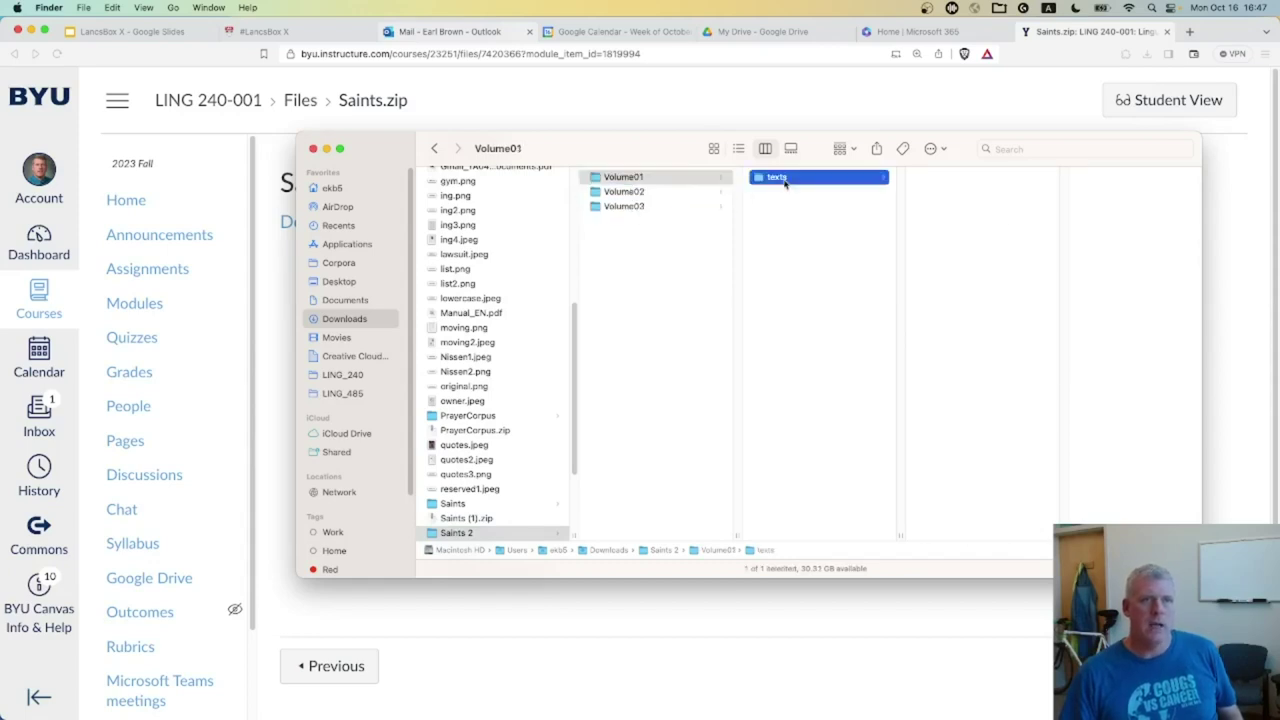
{"action": "left_click_drag", "start_coordinate": [1066, 237], "coordinate": [1060, 208]}
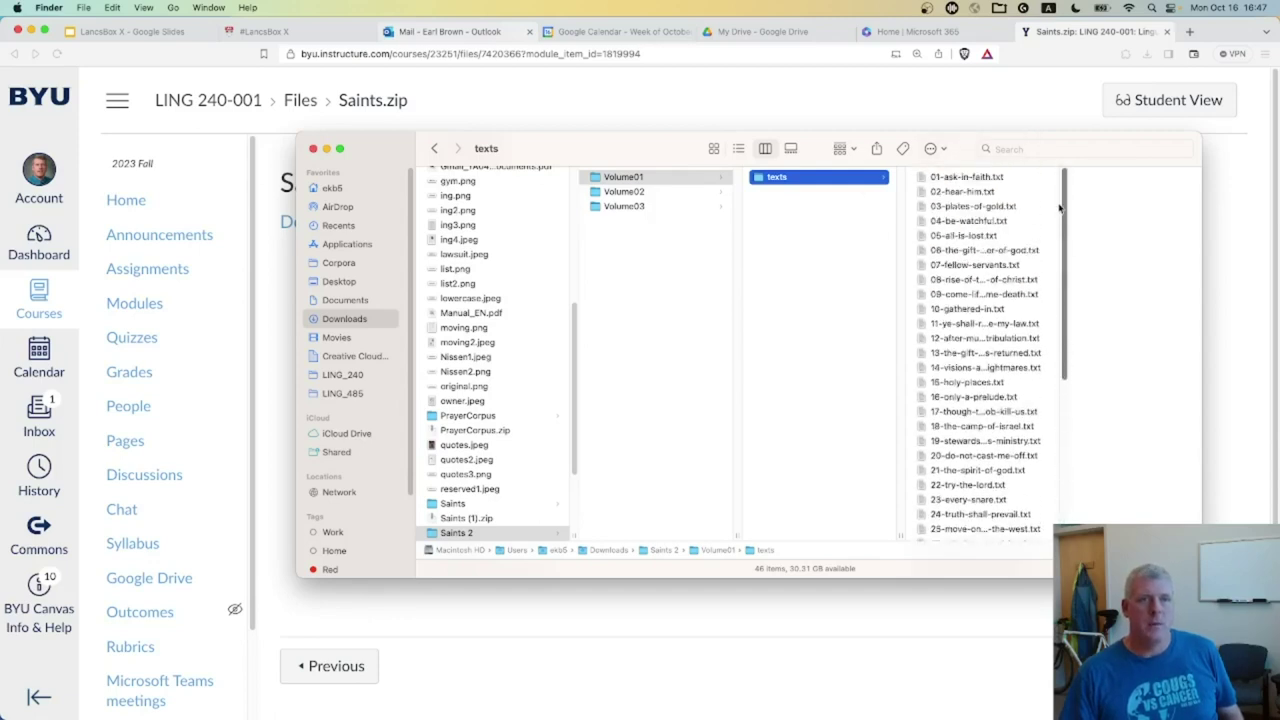
Step: View the text files in the texts folders of Volume02 and Volume03, and show the Documents folder
{"action": "left_click", "coordinate": [624, 192]}
{"action": "left_click", "coordinate": [785, 178]}
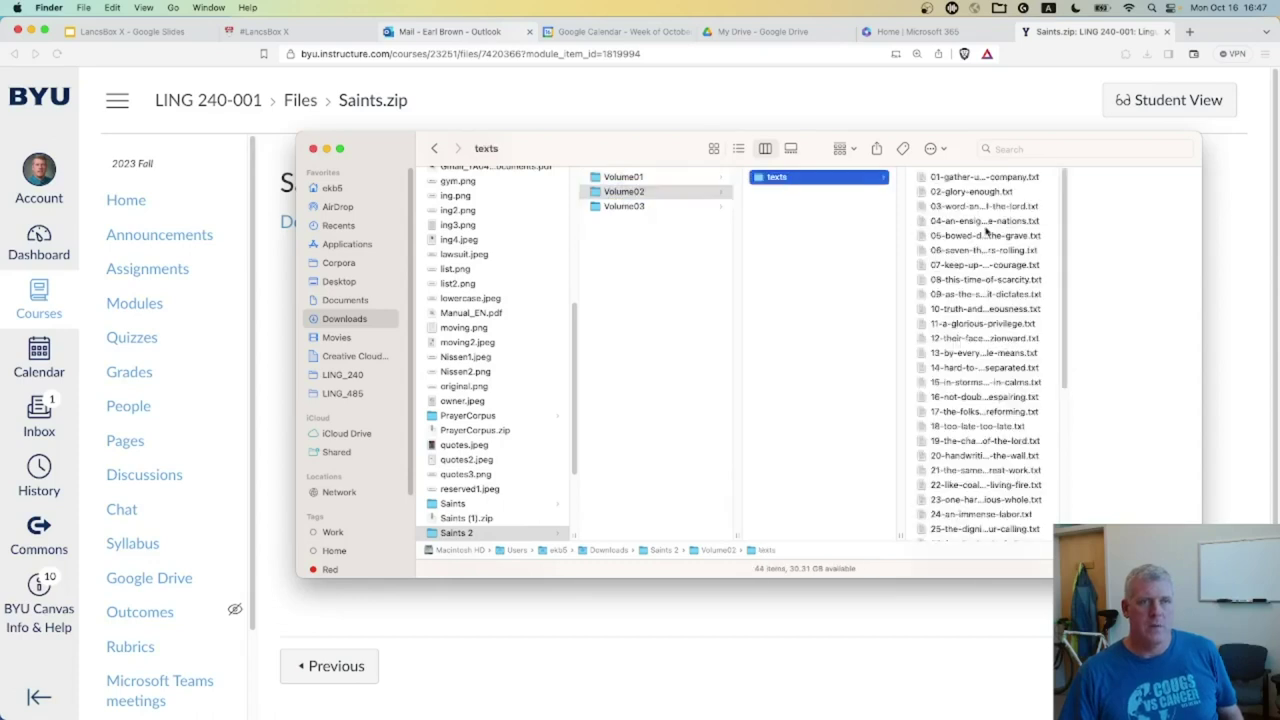
{"action": "scroll", "coordinate": [1040, 420], "scroll_direction": "down", "scroll_amount": 10}
{"action": "left_click", "coordinate": [988, 425]}
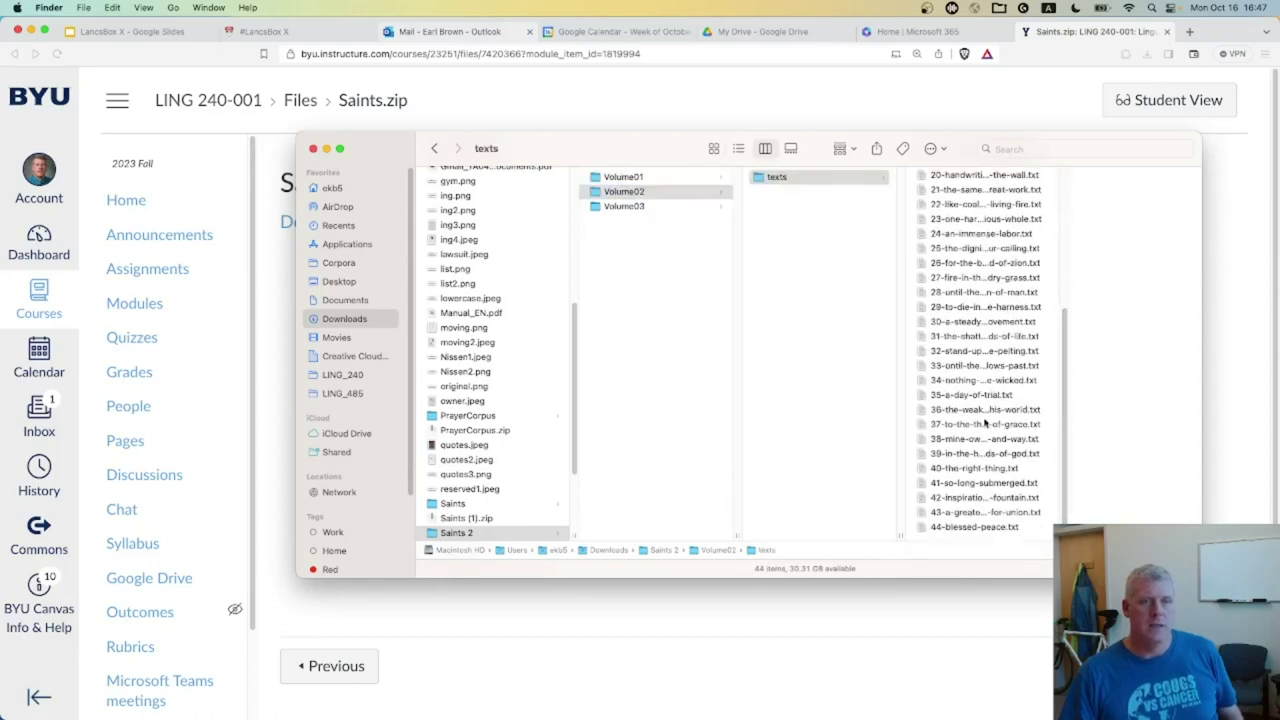
{"action": "left_click", "coordinate": [613, 196]}
{"action": "left_click", "coordinate": [608, 206]}
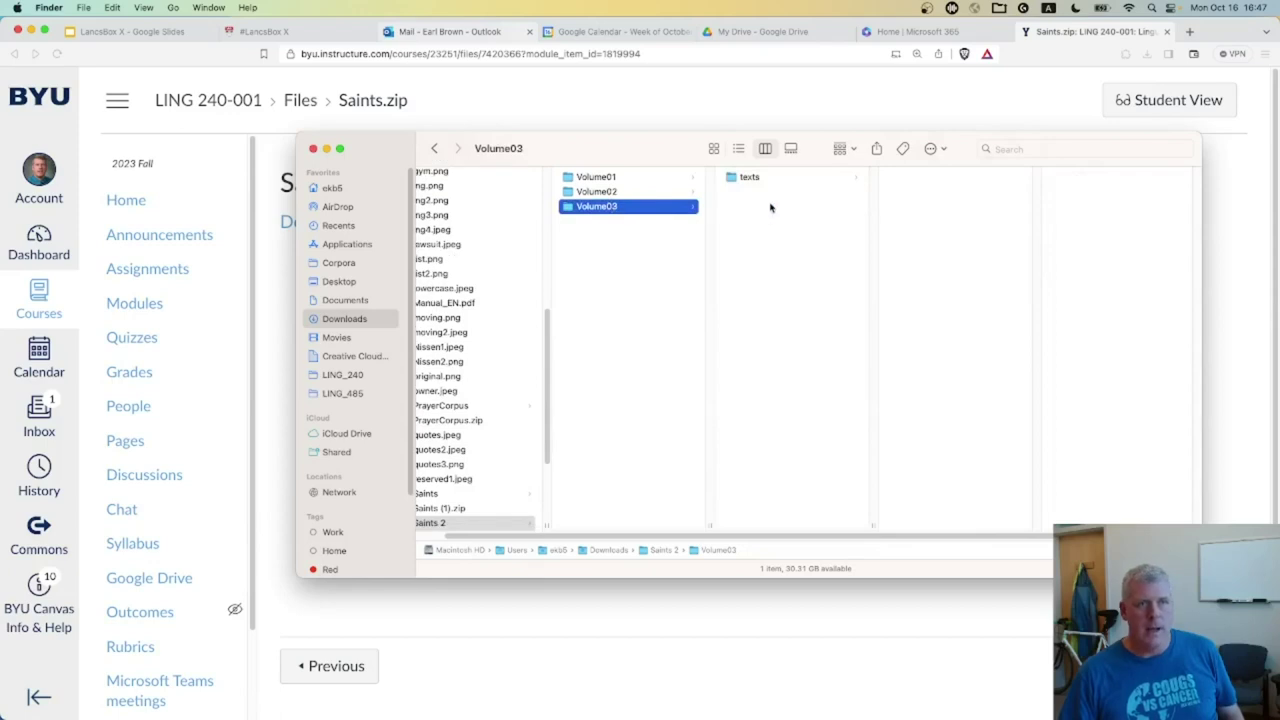
{"action": "left_click", "coordinate": [752, 178]}
{"action": "left_click", "coordinate": [955, 191]}
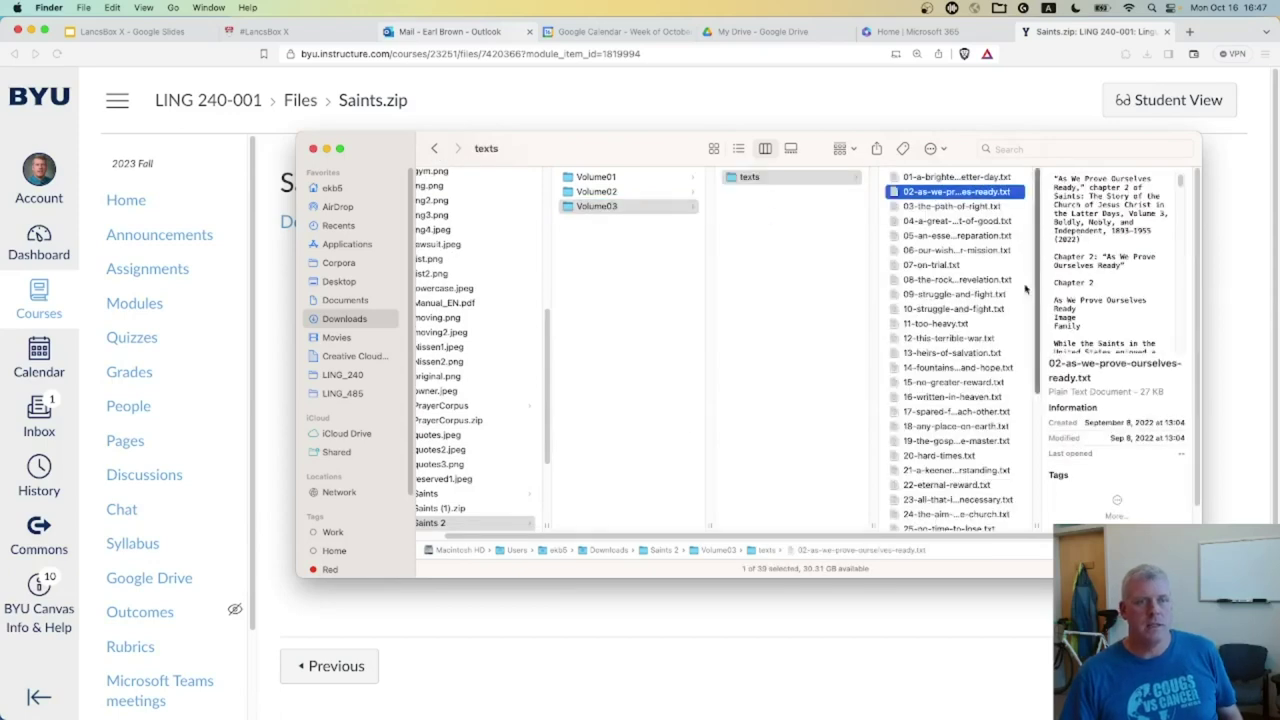
{"action": "scroll", "coordinate": [480, 535], "scroll_direction": "left", "scroll_amount": 2}
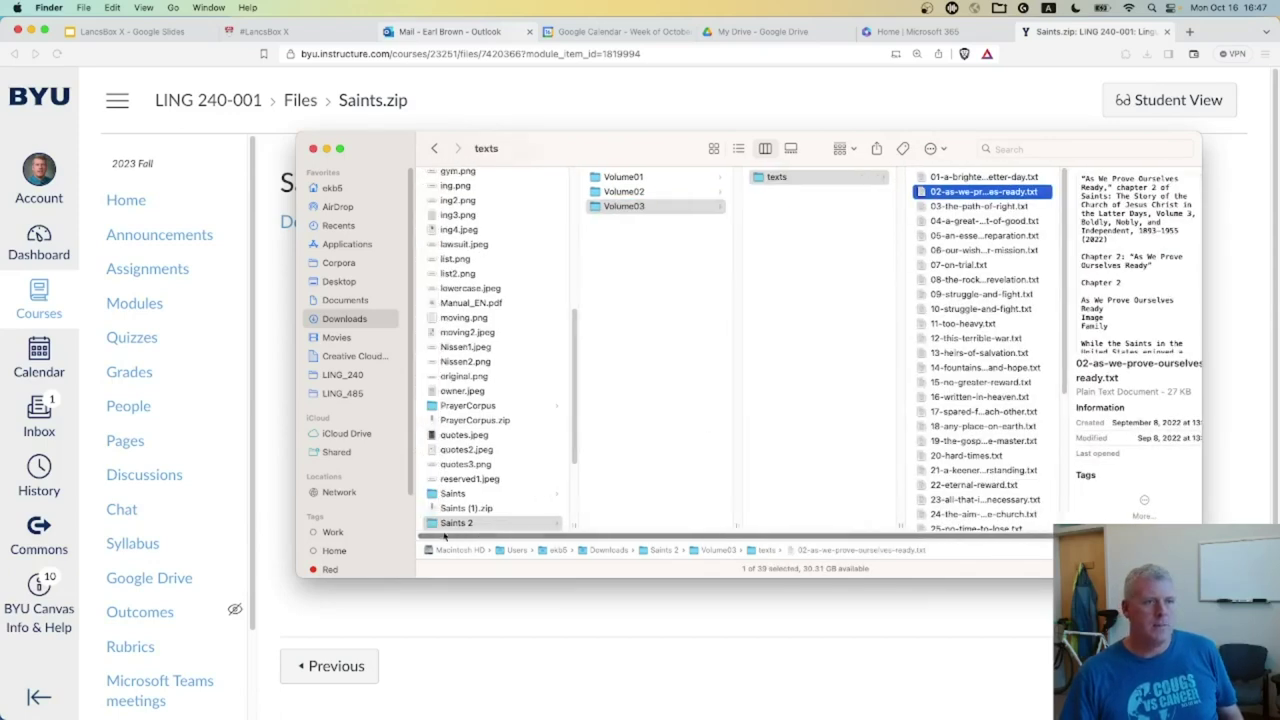
{"action": "left_click", "coordinate": [345, 301]}
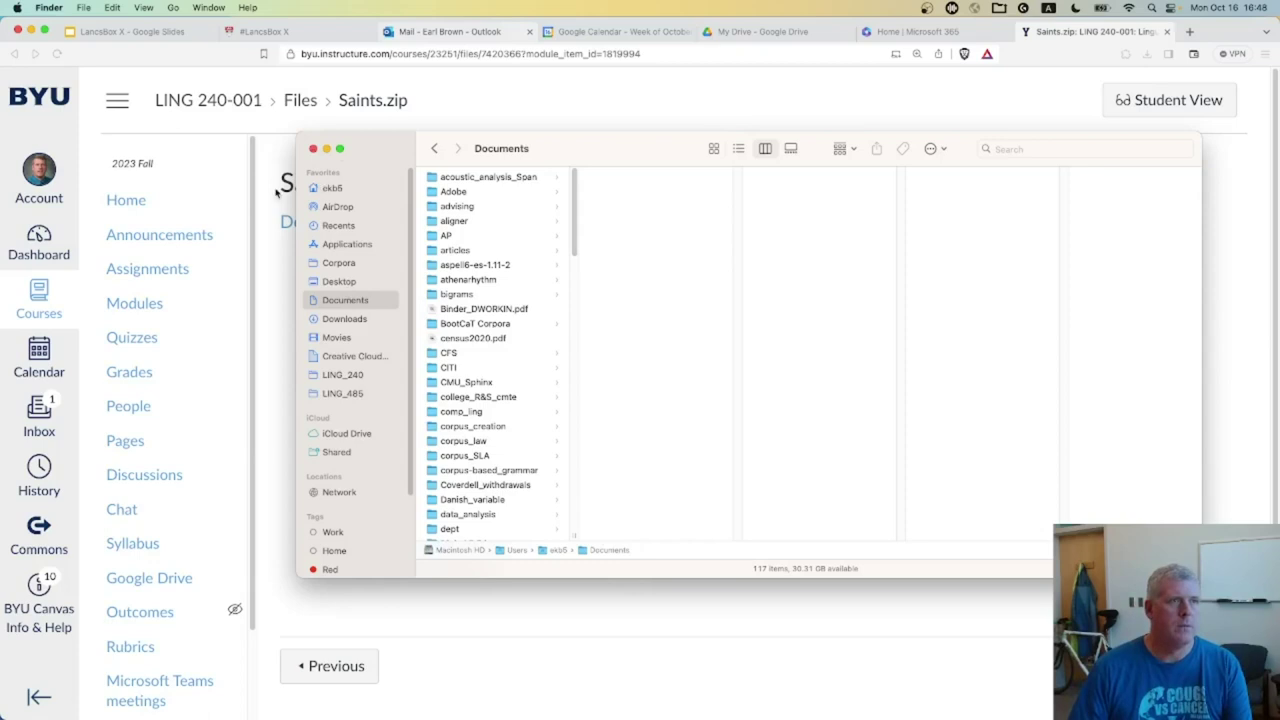
Step: Return to the Canvas course modules, collapse Week 06 and open the Jane_Austen.zip file page from the Week 07 Assignment section
{"action": "left_click", "coordinate": [120, 318]}
{"action": "left_click", "coordinate": [120, 303]}
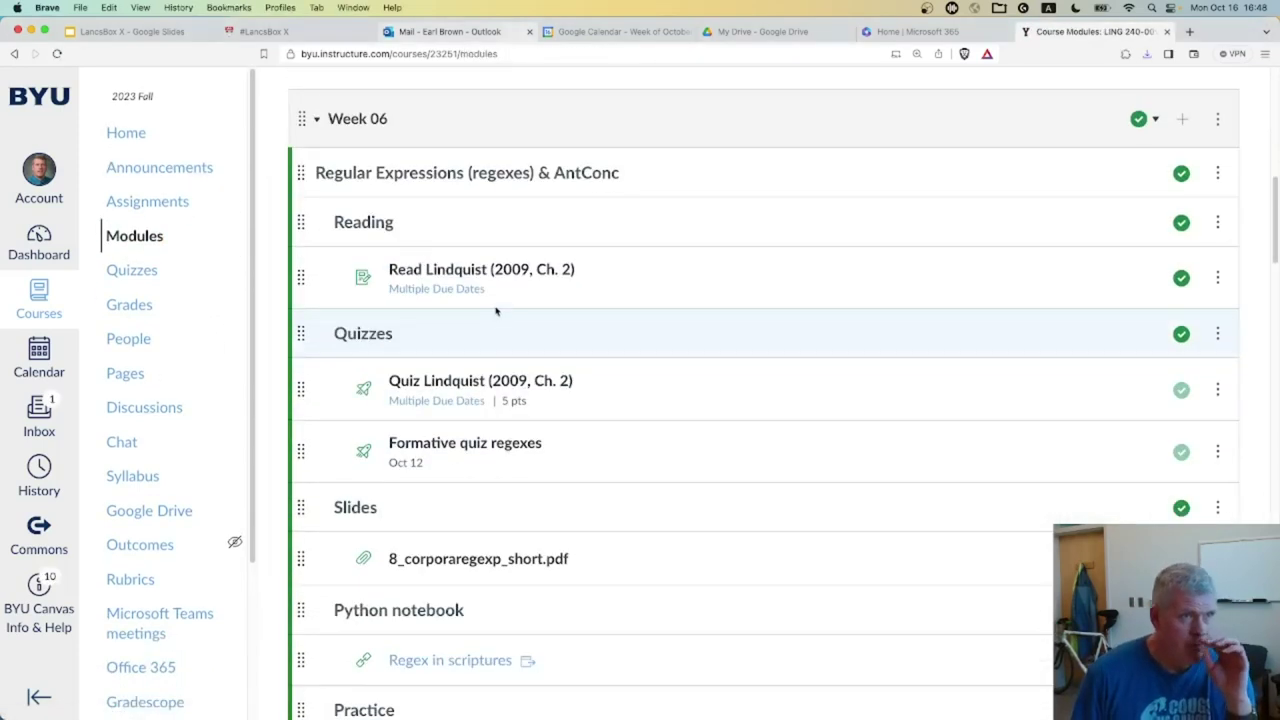
{"action": "left_click", "coordinate": [332, 118]}
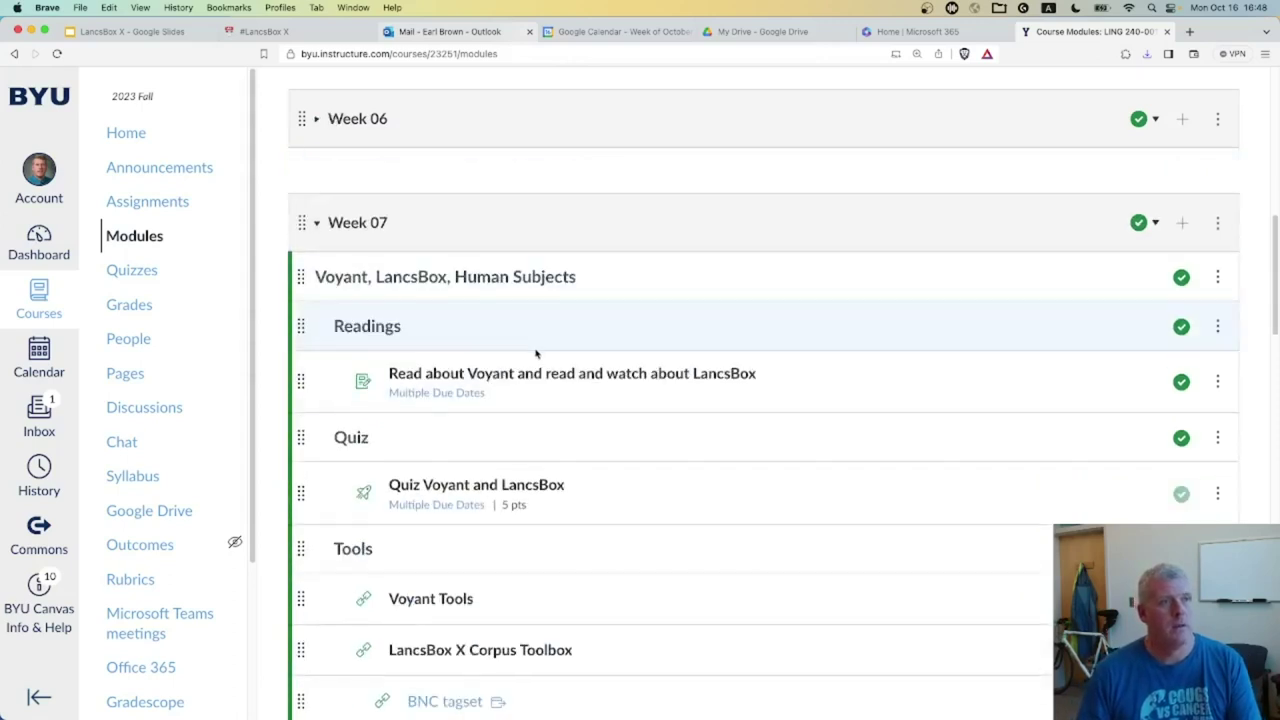
{"action": "scroll", "coordinate": [534, 349], "scroll_direction": "down", "scroll_amount": 5}
{"action": "scroll", "coordinate": [546, 352], "scroll_direction": "down", "scroll_amount": 4}
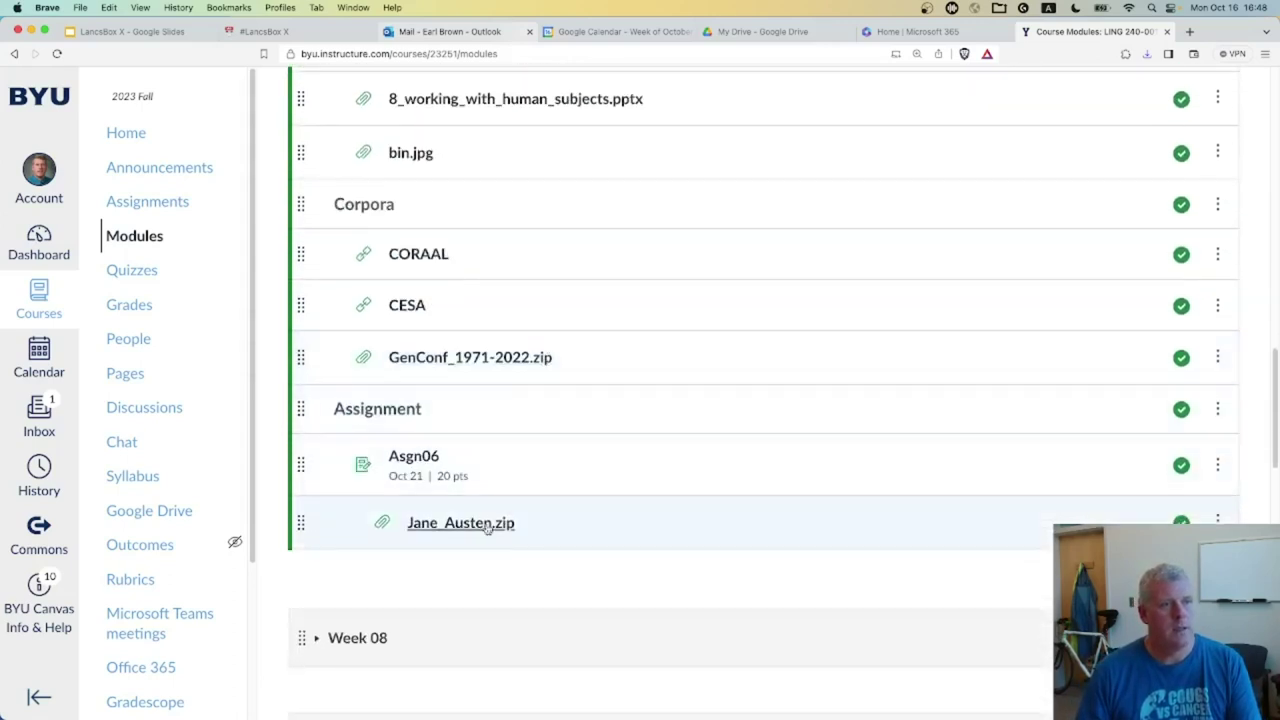
{"action": "left_click", "coordinate": [480, 531]}
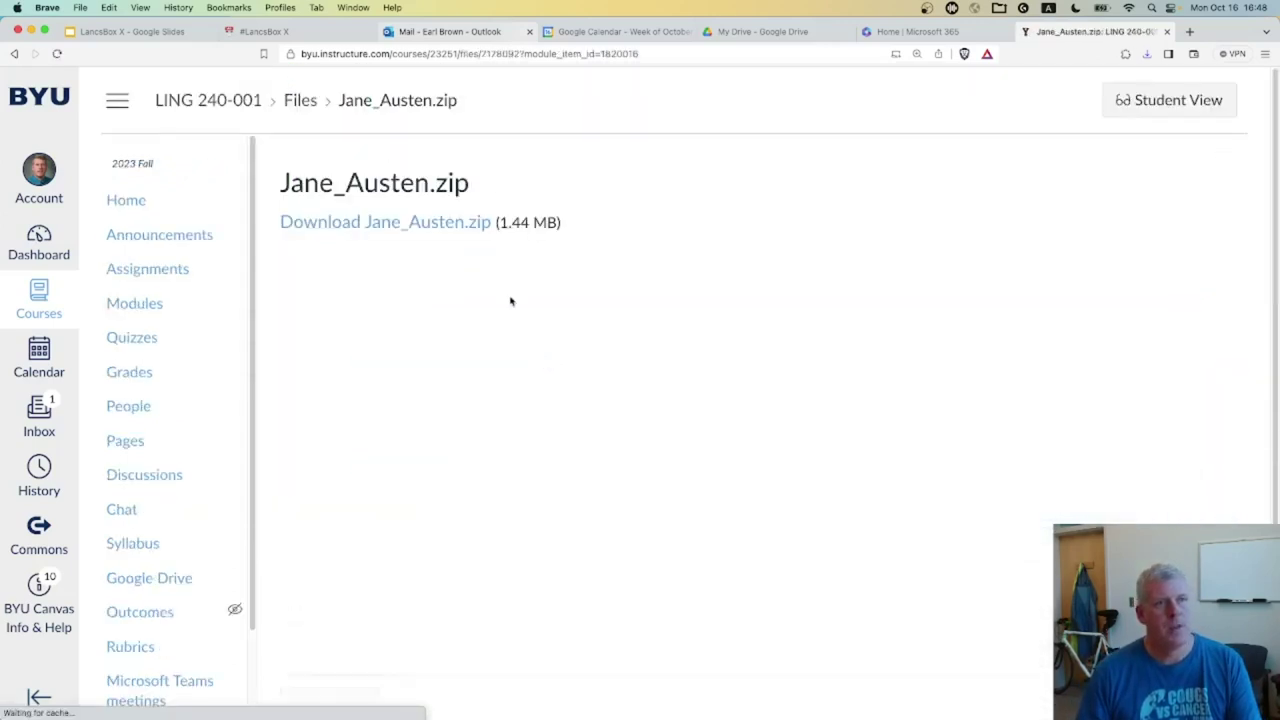
Step: Download Jane_Austen.zip to the Downloads folder and unzip it
{"action": "left_click", "coordinate": [414, 230]}
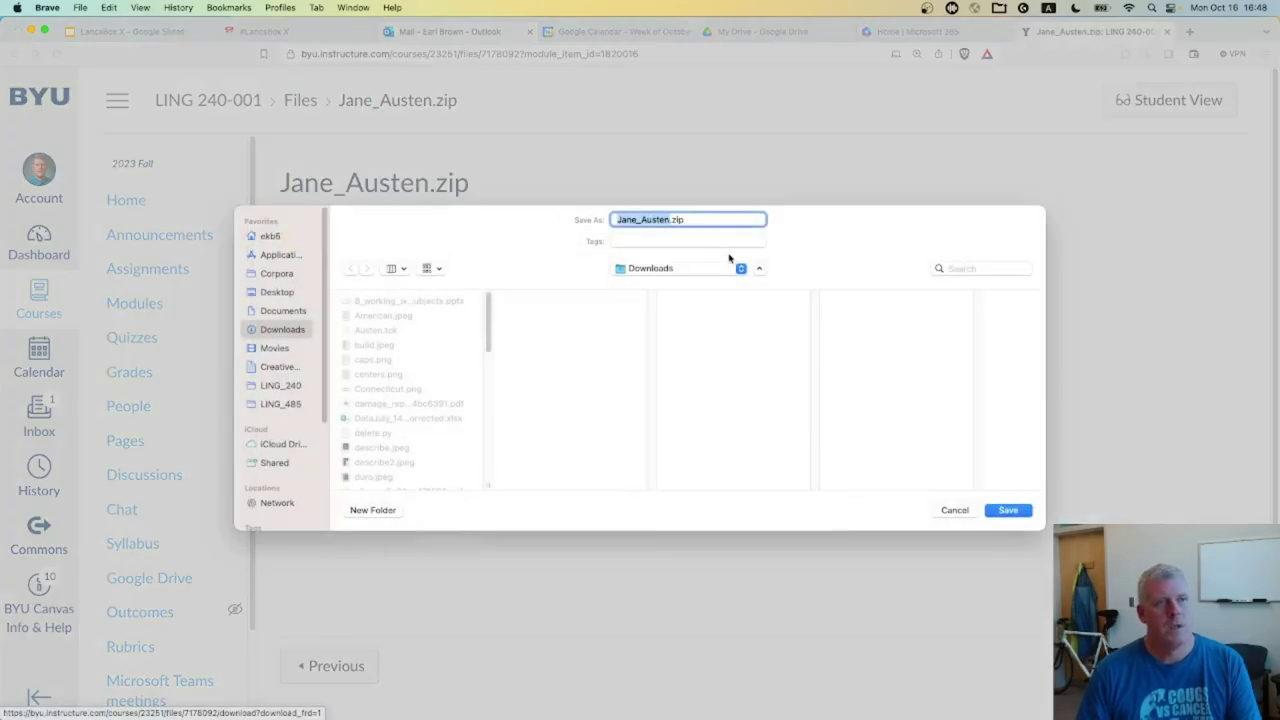
{"action": "left_click", "coordinate": [1006, 509]}
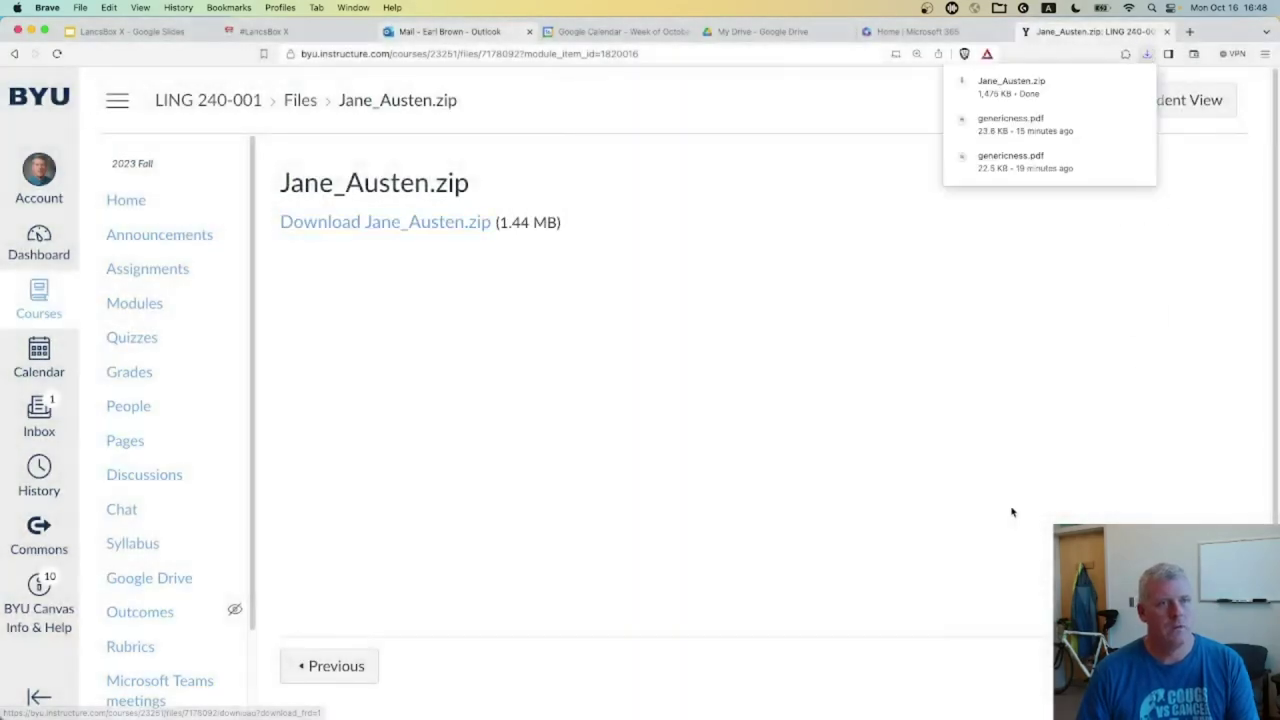
{"action": "left_click", "coordinate": [1036, 91]}
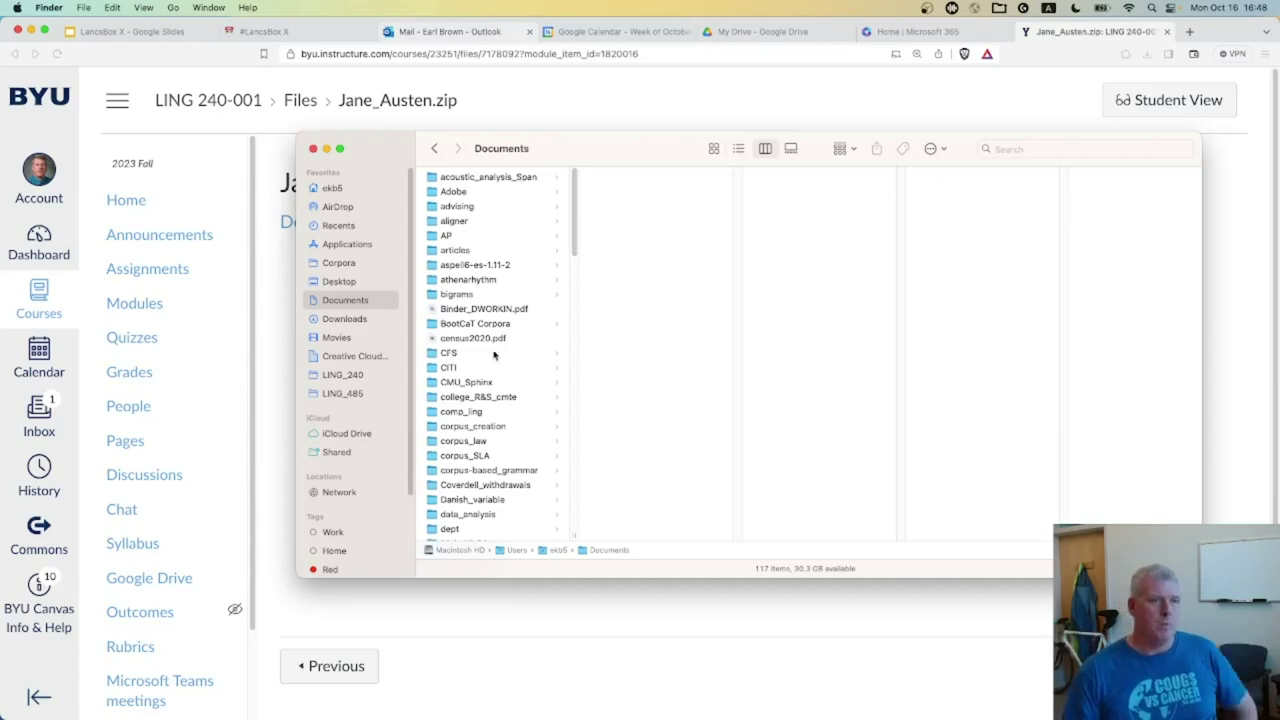
Step: Open the unzipped Jane_Austen folder in Downloads and select all files from Emma.txt to Sense_and_Sensibility.txt
{"action": "left_click", "coordinate": [345, 319]}
{"action": "scroll", "coordinate": [490, 380], "scroll_direction": "down", "scroll_amount": 5}
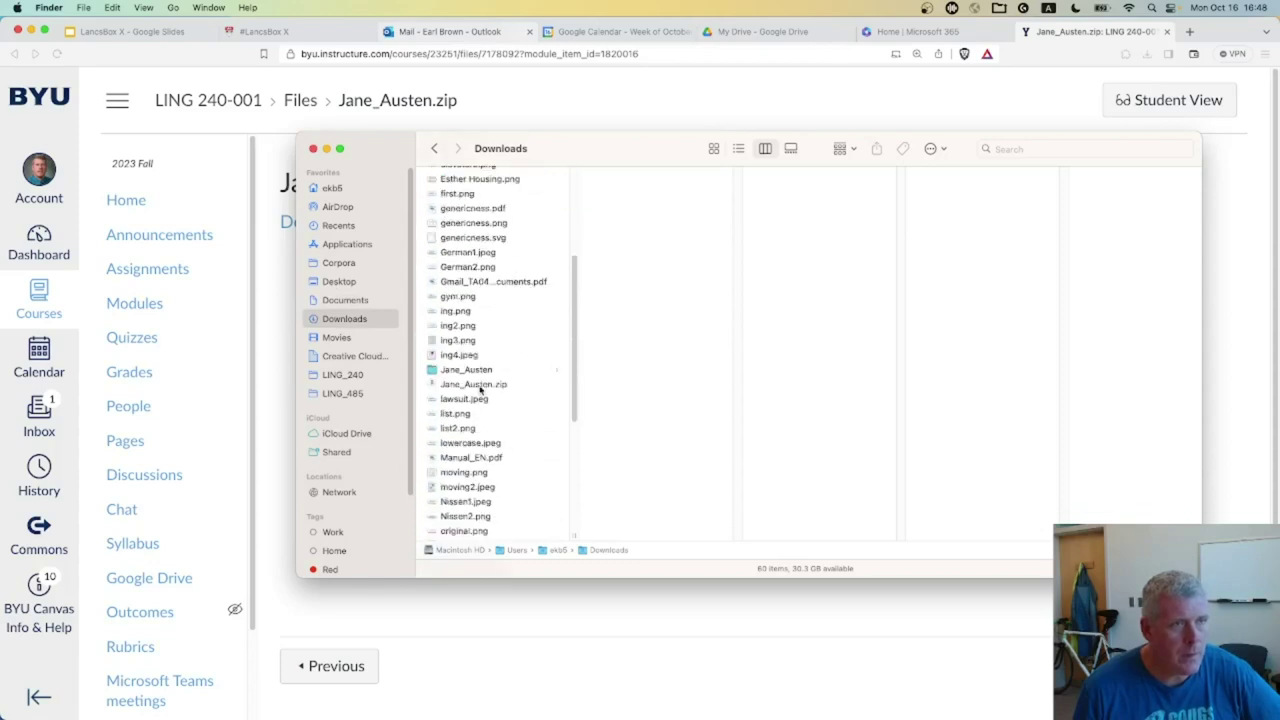
{"action": "left_click", "coordinate": [463, 371]}
{"action": "left_click", "coordinate": [612, 177]}
{"action": "left_click", "coordinate": [631, 251], "text": "shift"}
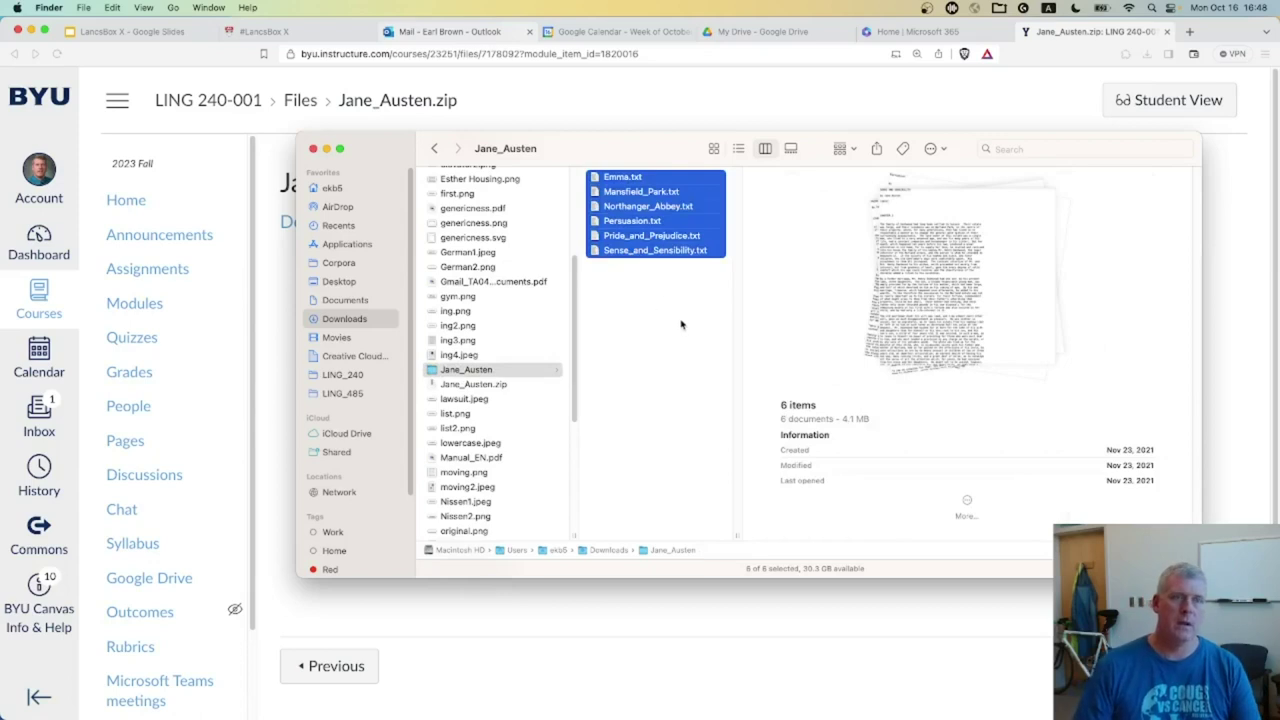
Step: Preview Emma.txt and Pride_and_Prejudice.txt, view Pride_and_Prejudice.txt in its own text window and close it
{"action": "left_click", "coordinate": [622, 179]}
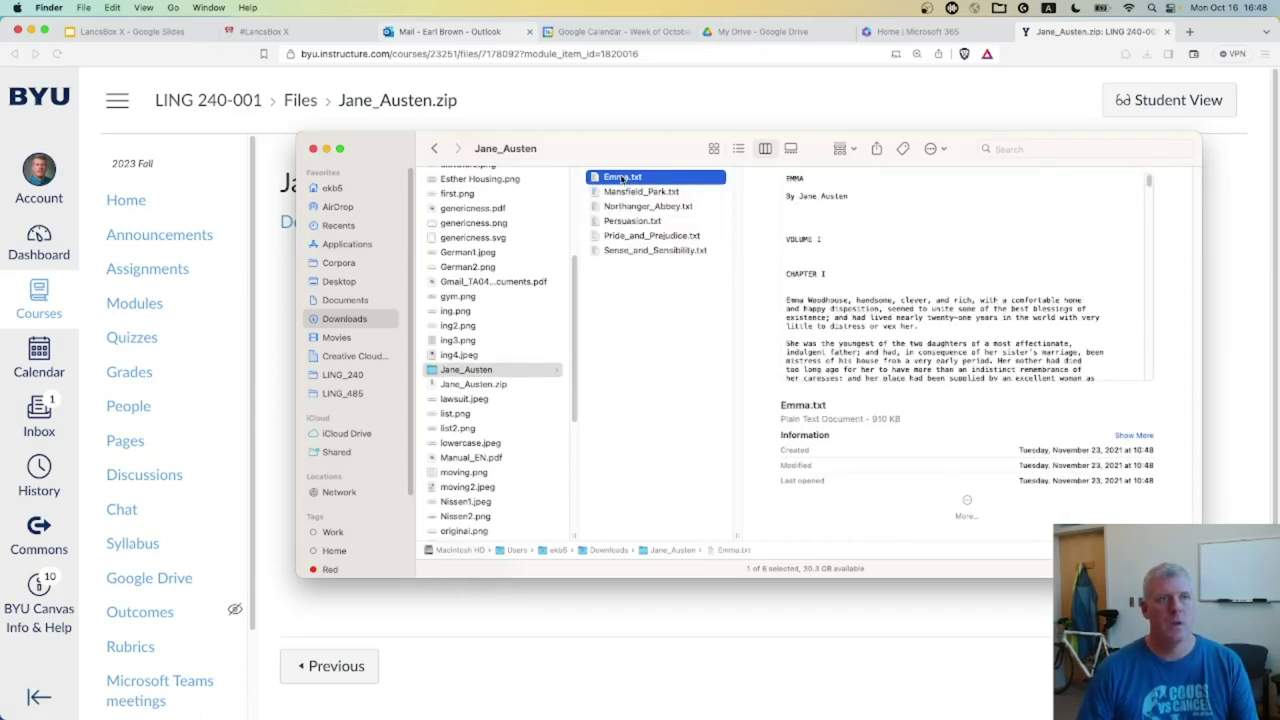
{"action": "left_click", "coordinate": [624, 236]}
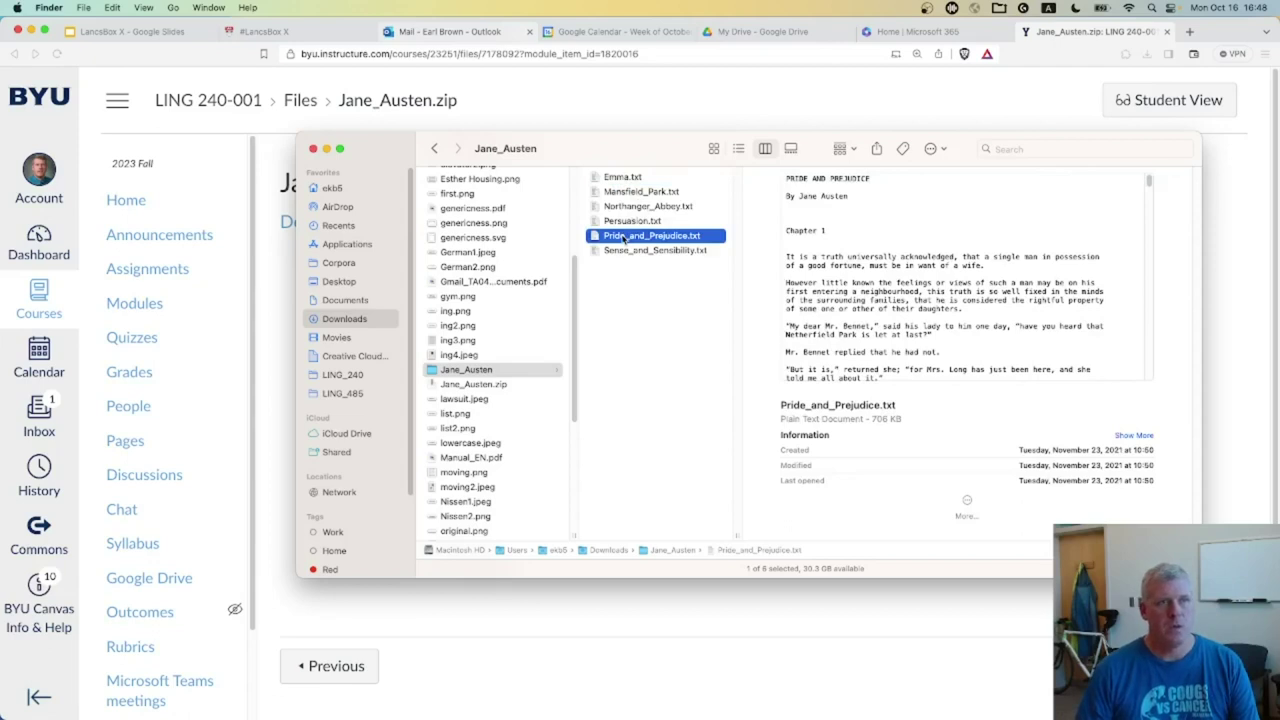
{"action": "double_click", "coordinate": [624, 236]}
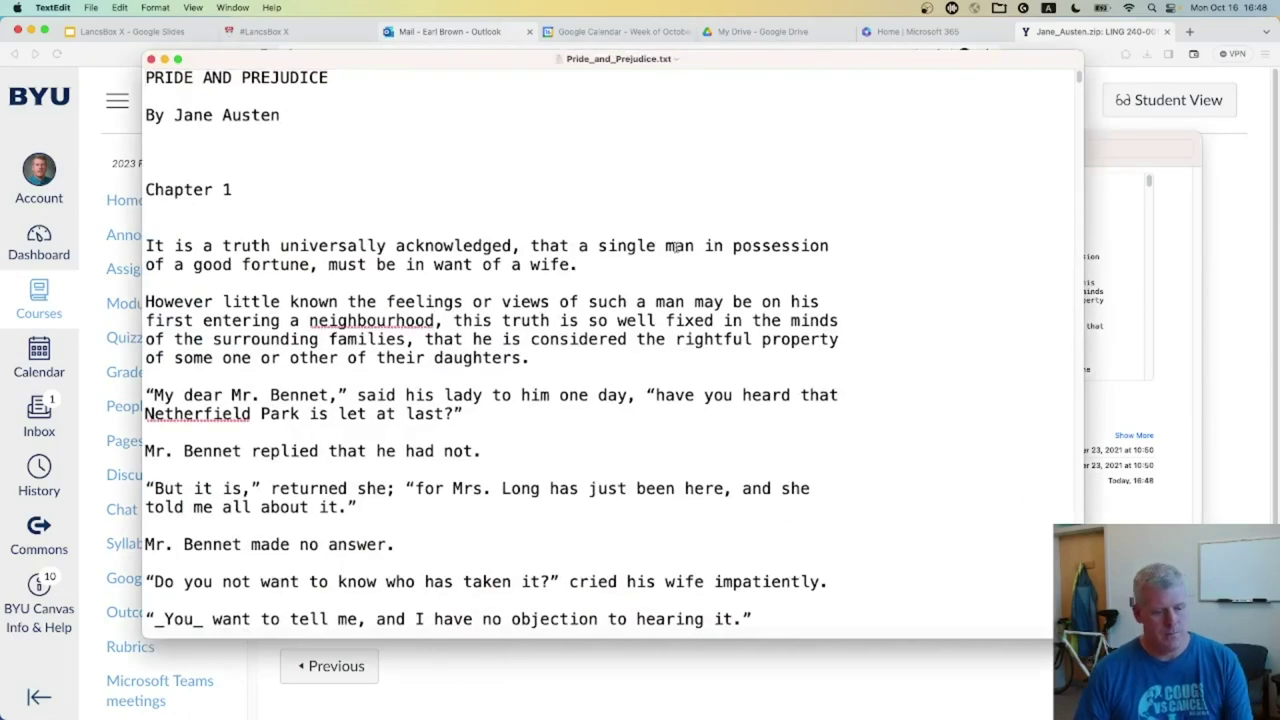
{"action": "key", "text": "super+w"}
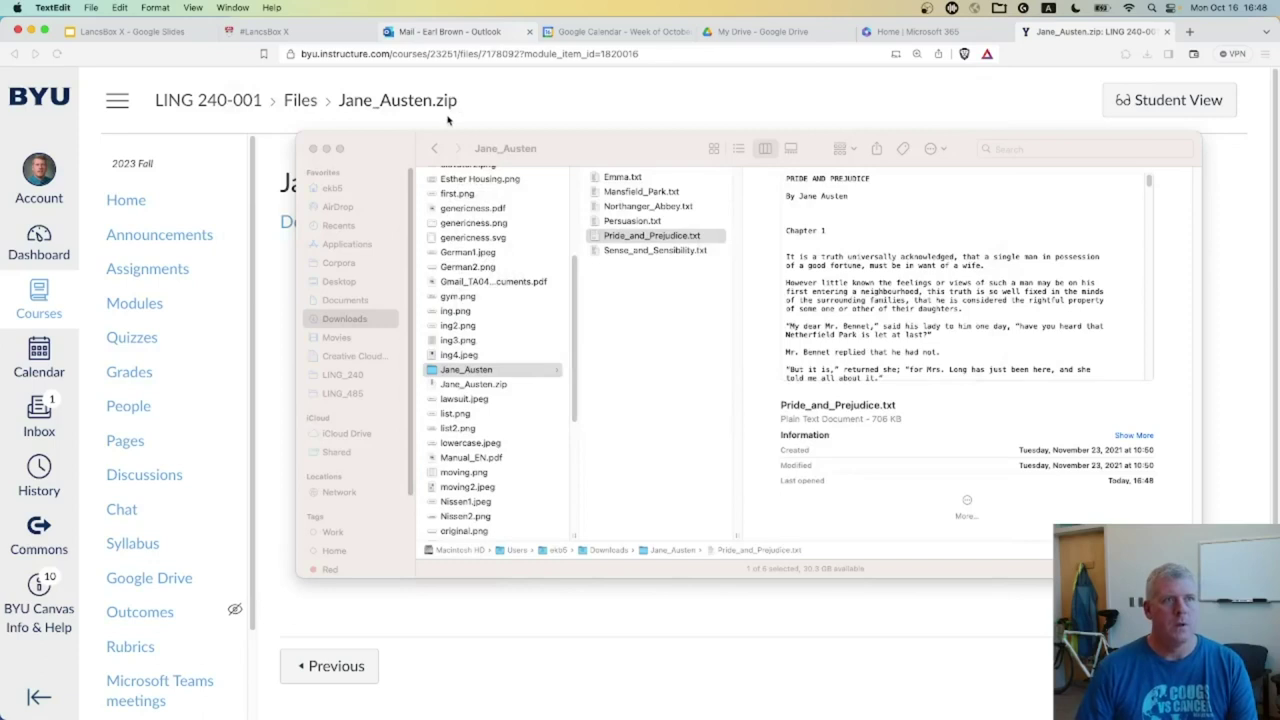
Step: Switch to #LancsBox X and start adding a corpus from your own data
{"action": "left_click", "coordinate": [554, 101]}
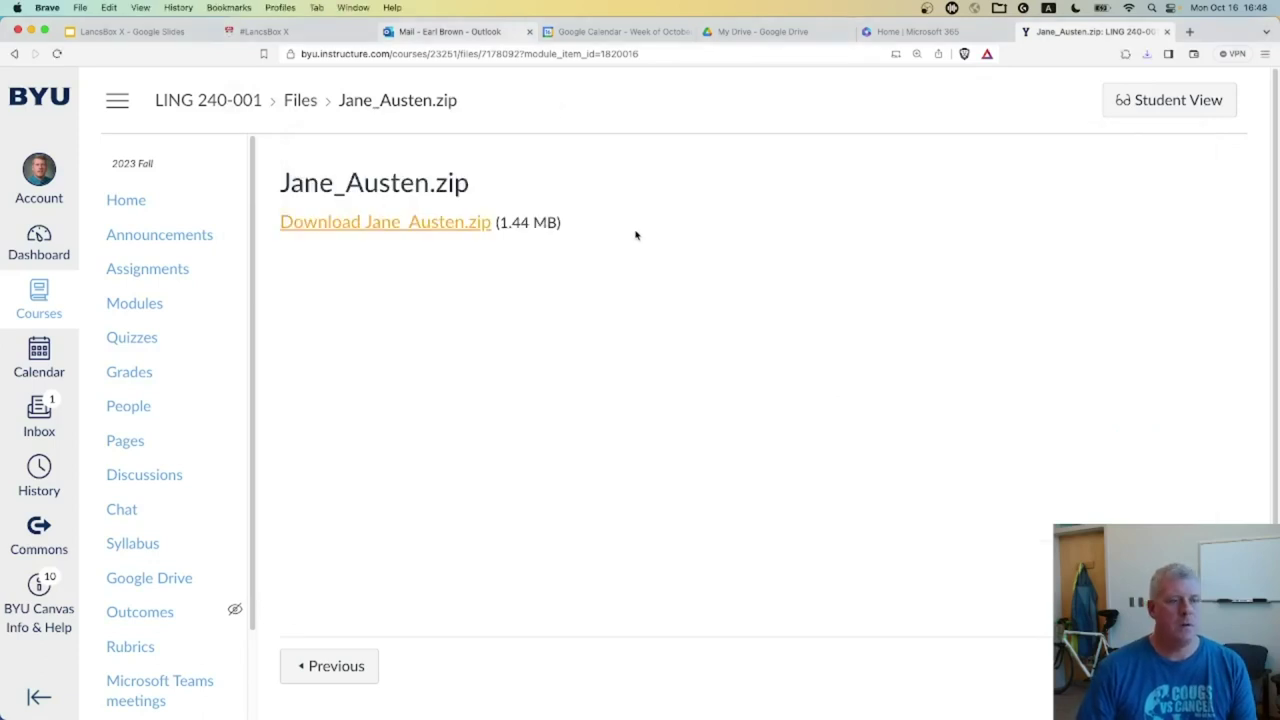
{"action": "key", "text": "super+Tab"}
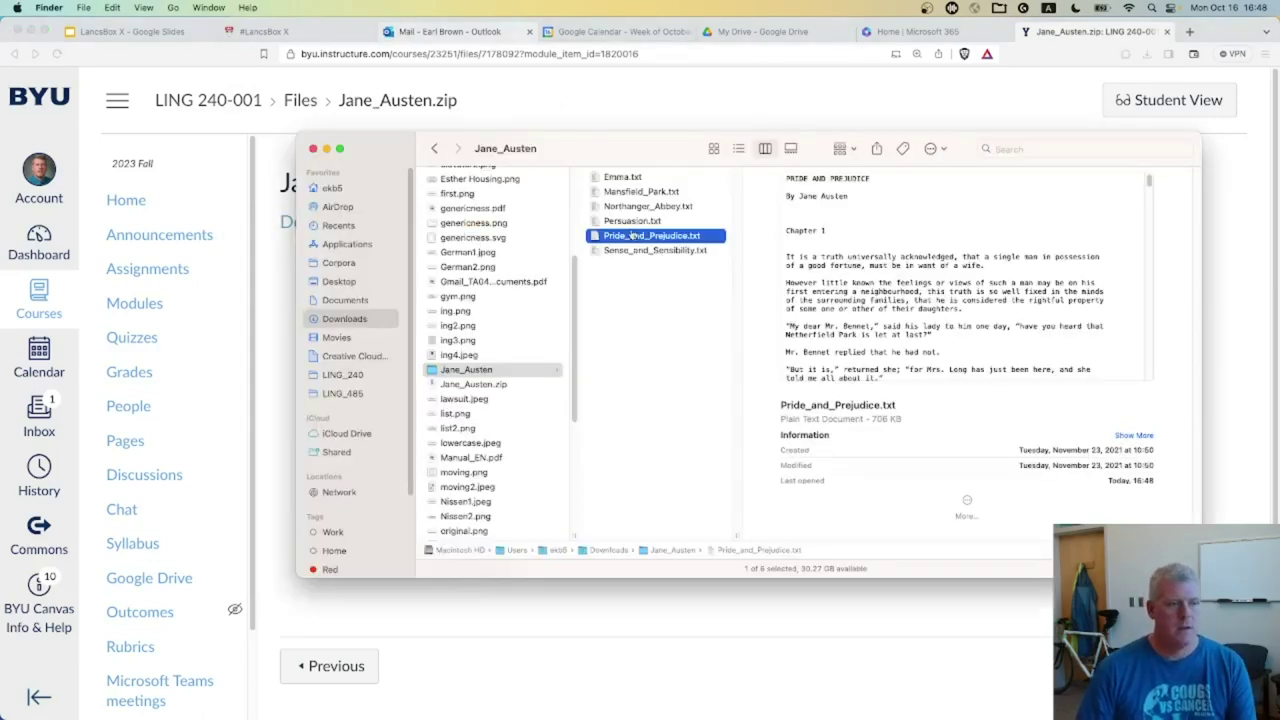
{"action": "key", "text": "super+Tab"}
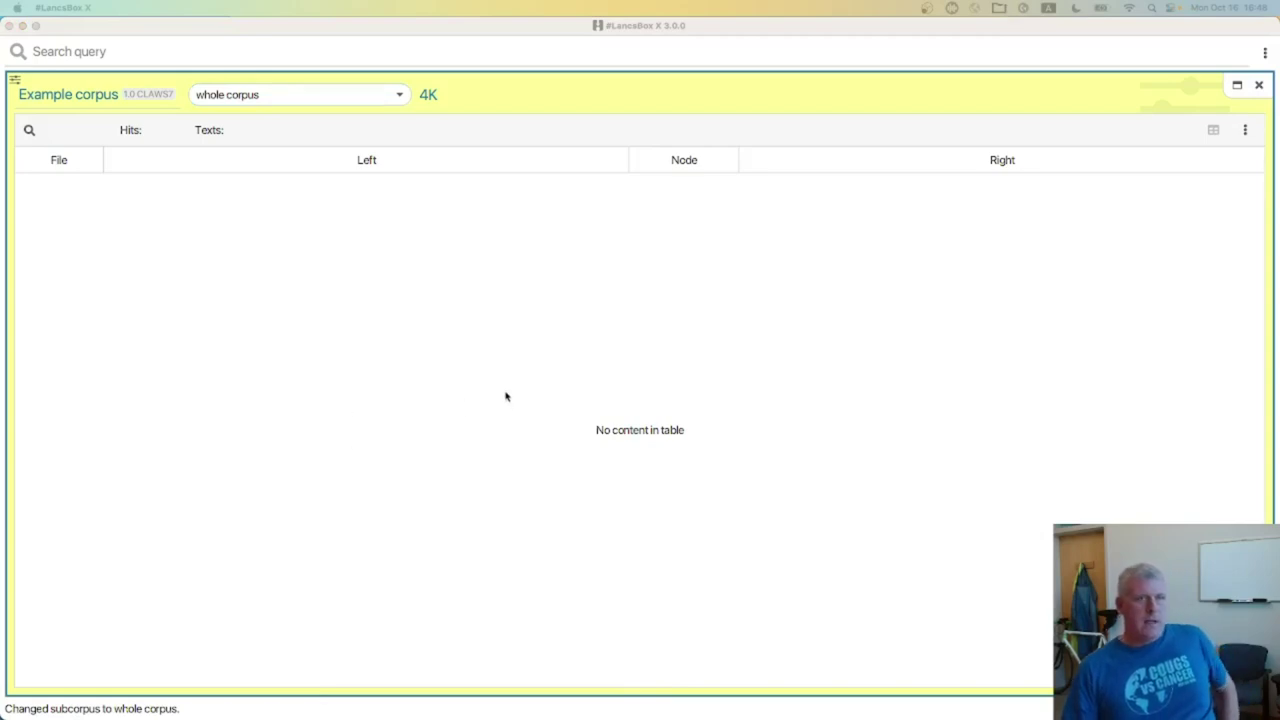
{"action": "left_click", "coordinate": [297, 31]}
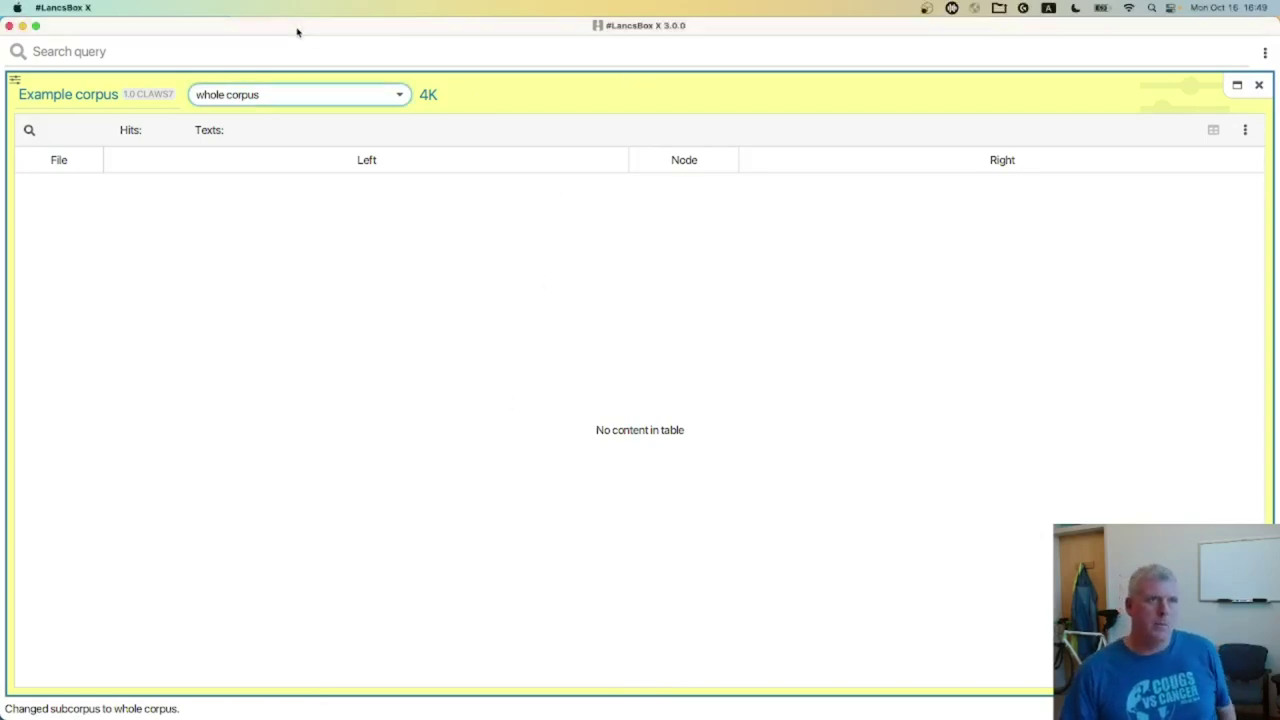
{"action": "left_click", "coordinate": [102, 96]}
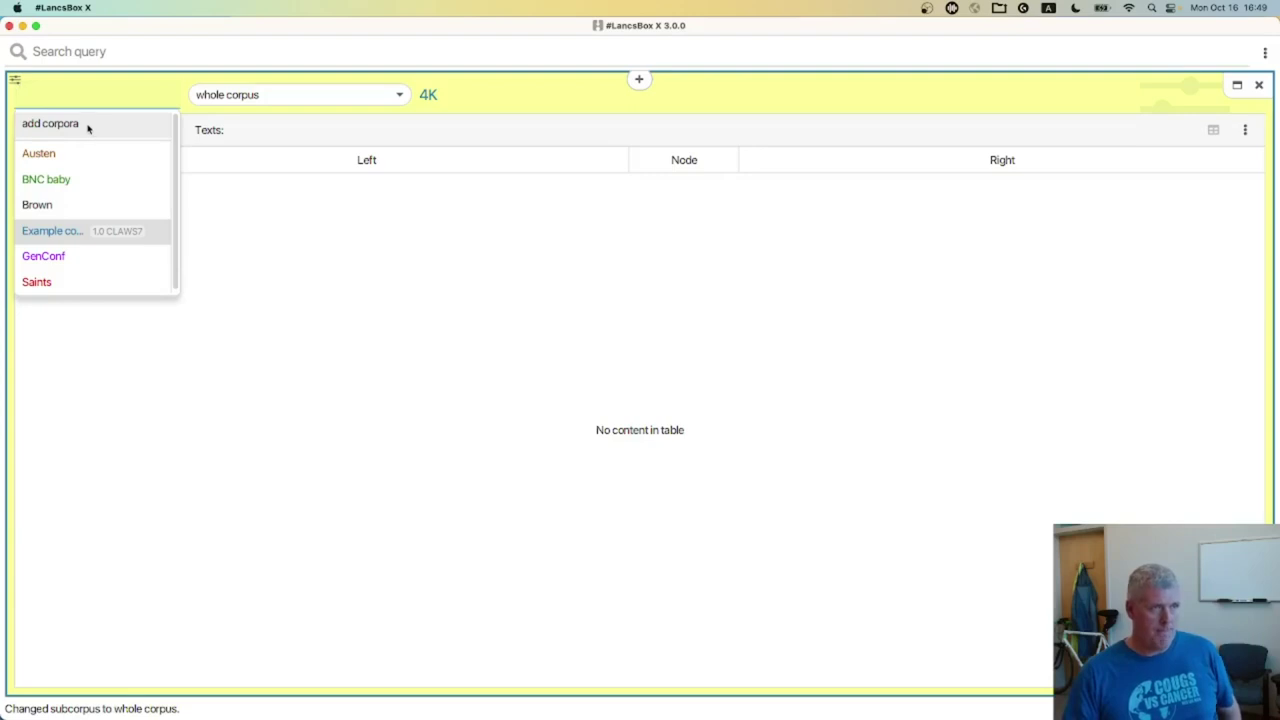
{"action": "left_click", "coordinate": [80, 128]}
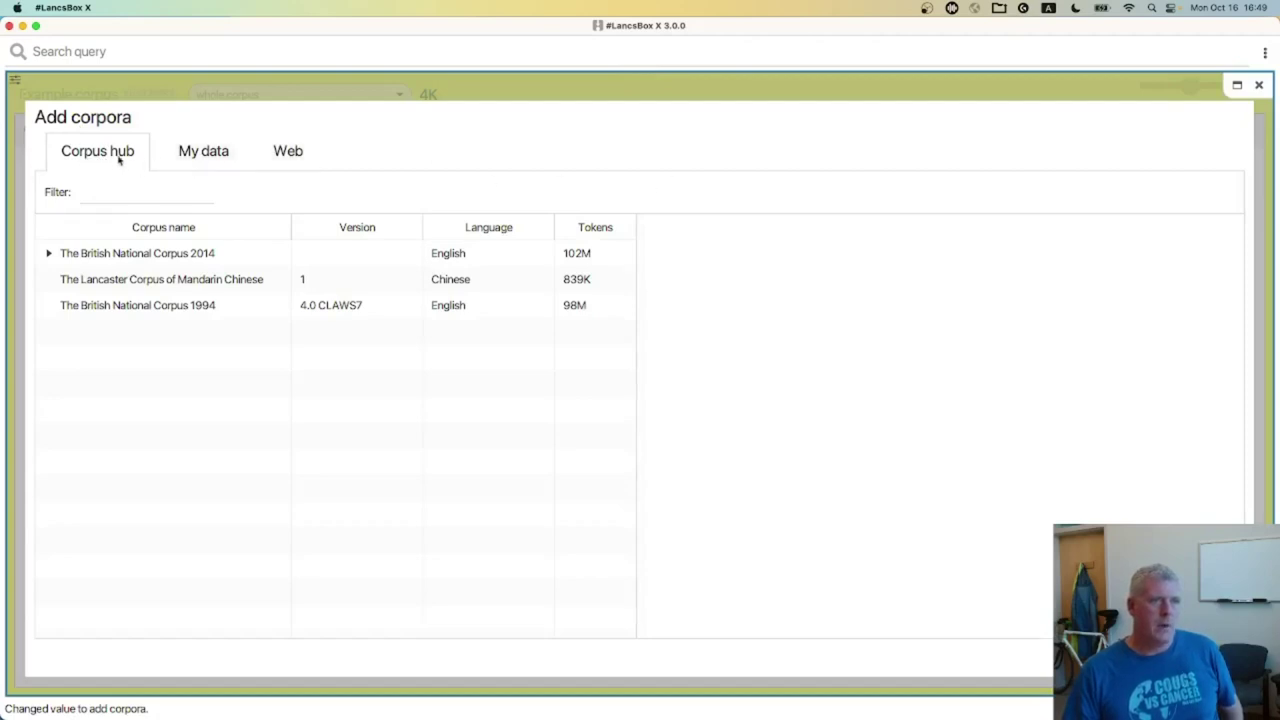
{"action": "left_click", "coordinate": [201, 159]}
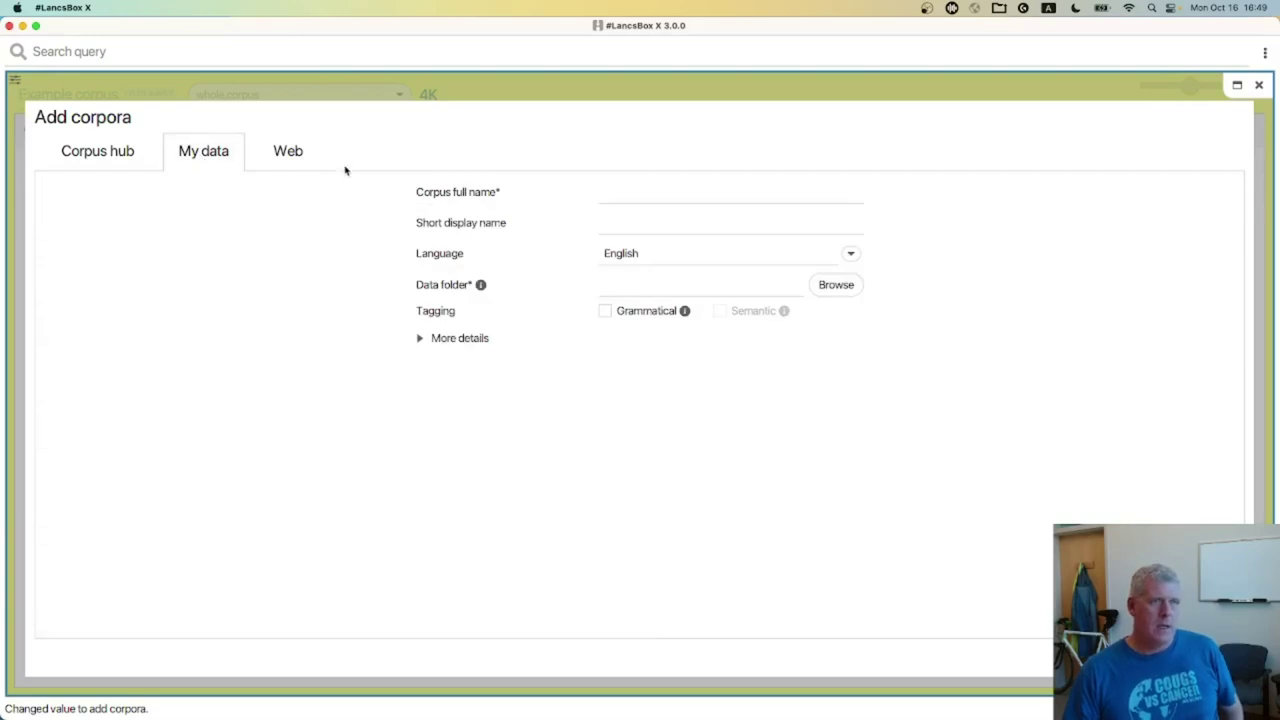
Step: Name the new corpus Austen and set its data folder to the Downloads folder
{"action": "left_click", "coordinate": [649, 191]}
{"action": "type", "text": "Austen"}
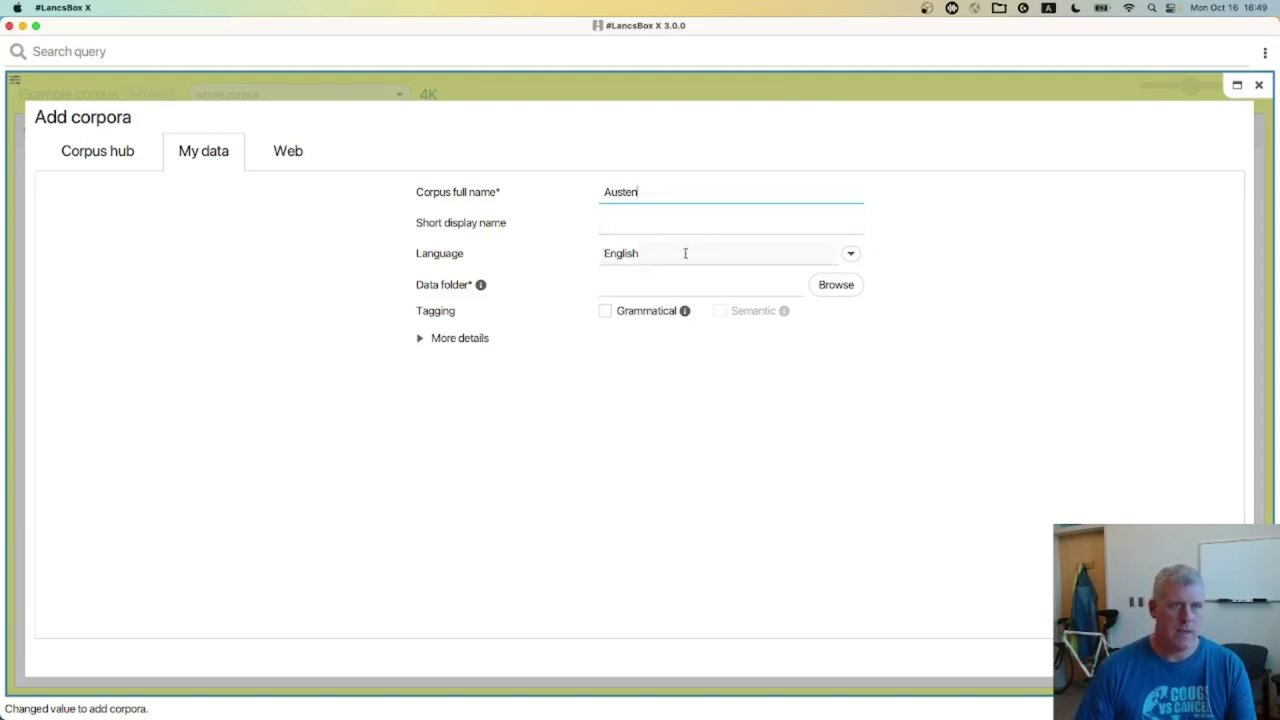
{"action": "left_click", "coordinate": [834, 285]}
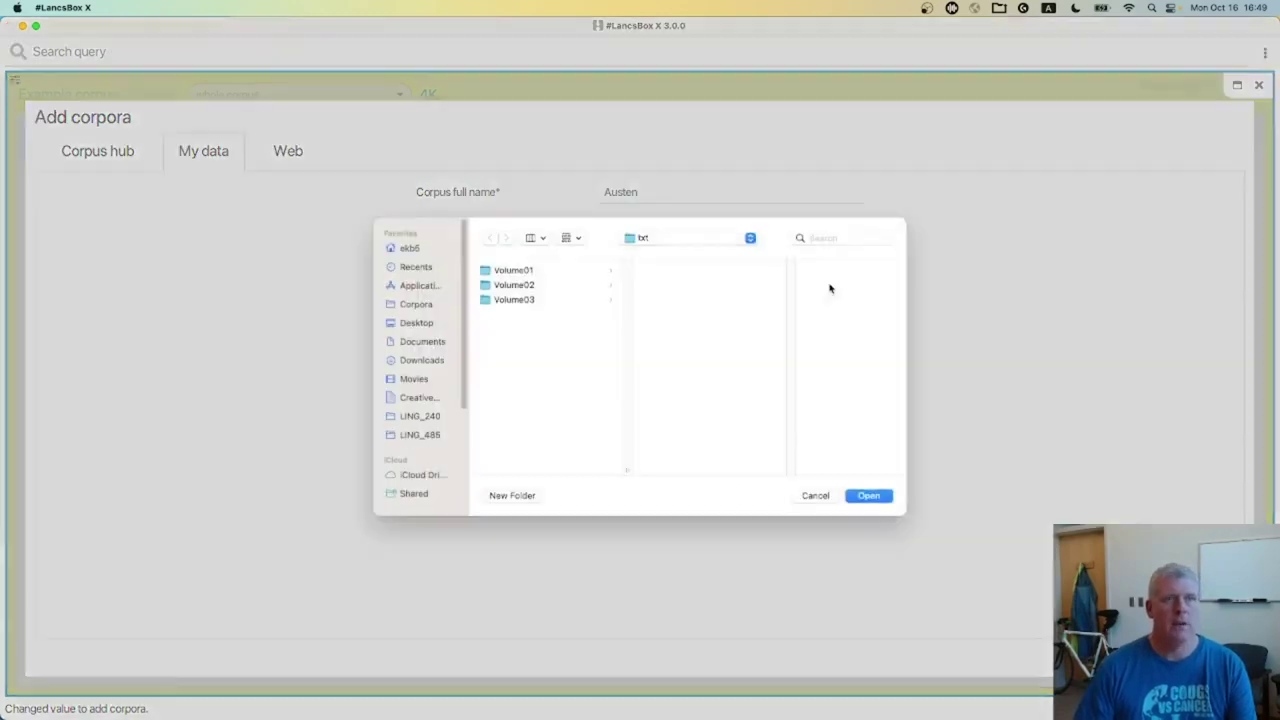
{"action": "left_click", "coordinate": [694, 243]}
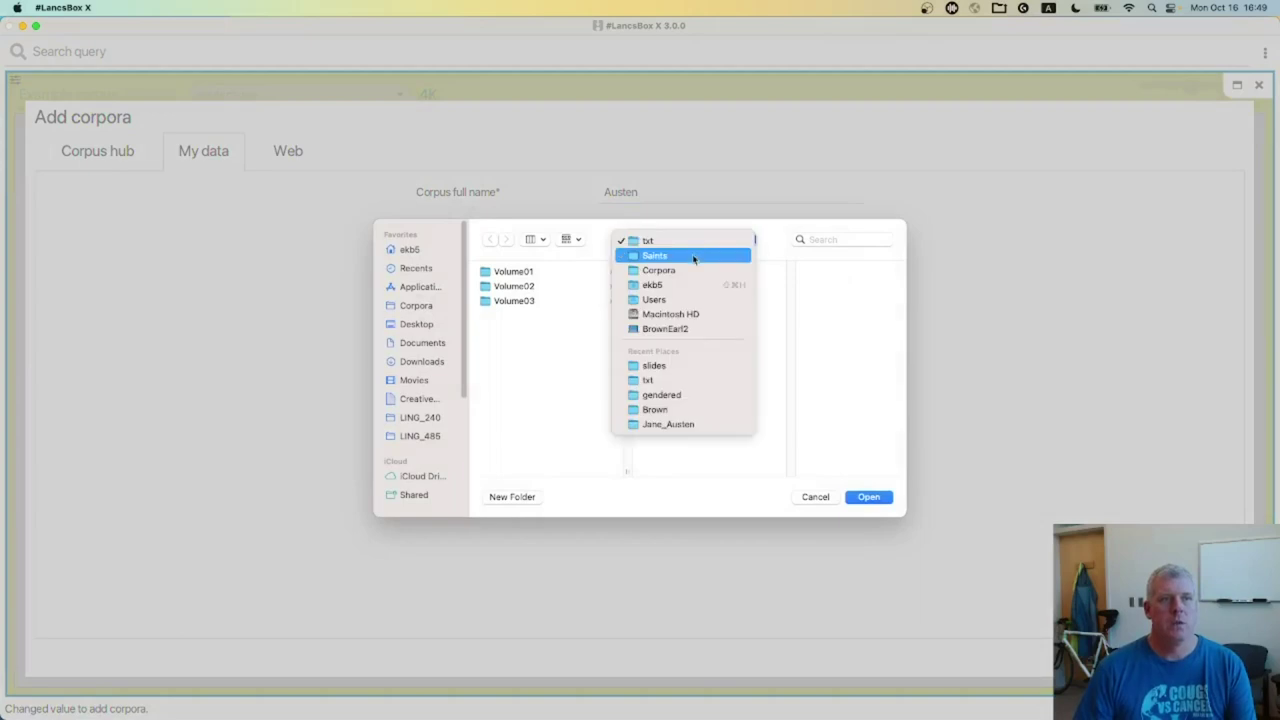
{"action": "left_click", "coordinate": [689, 286]}
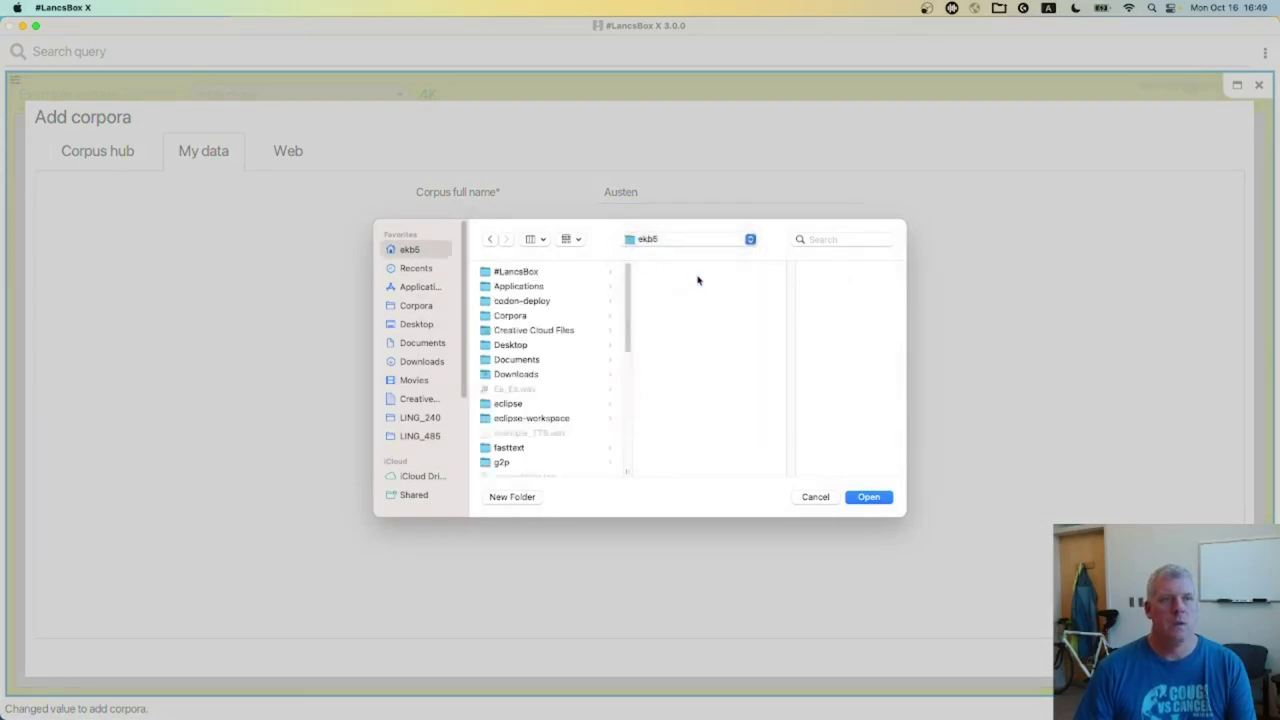
{"action": "left_click", "coordinate": [527, 376]}
{"action": "key", "text": "Return"}
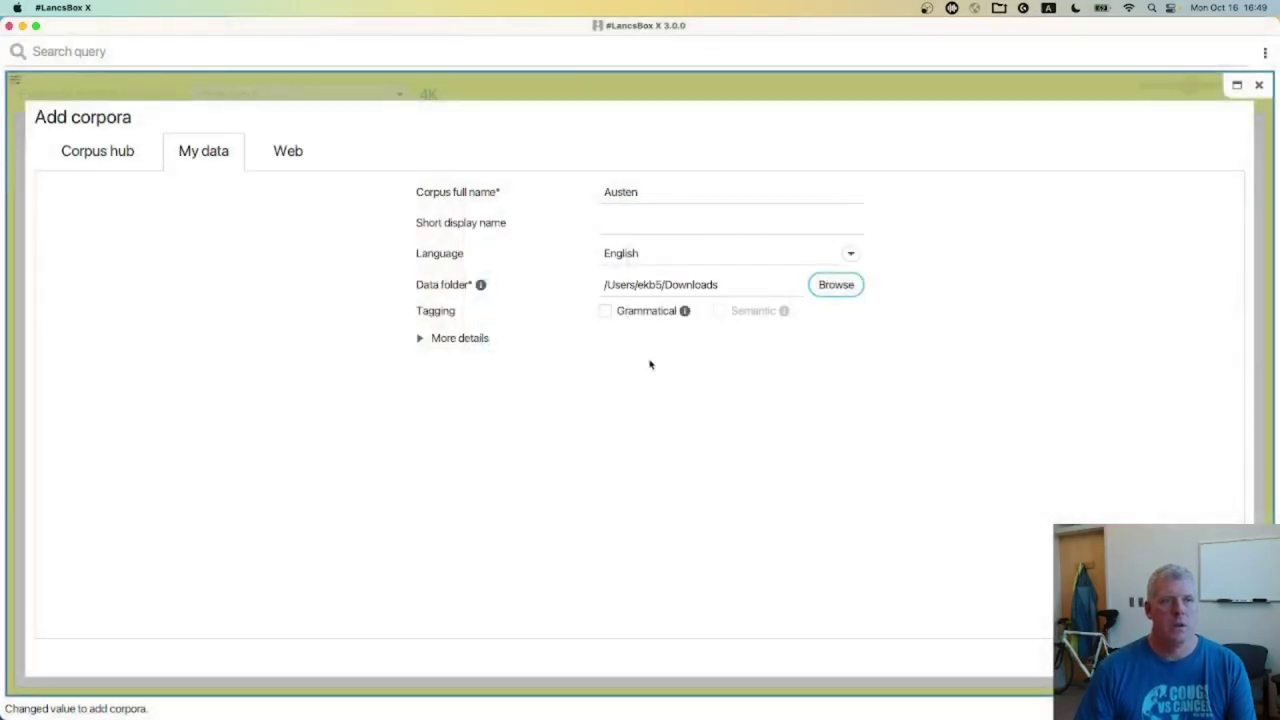
Step: Change the data folder to Jane_Austen inside Downloads, enable grammatical tagging, and close the corpus loader without loading
{"action": "left_click", "coordinate": [826, 286]}
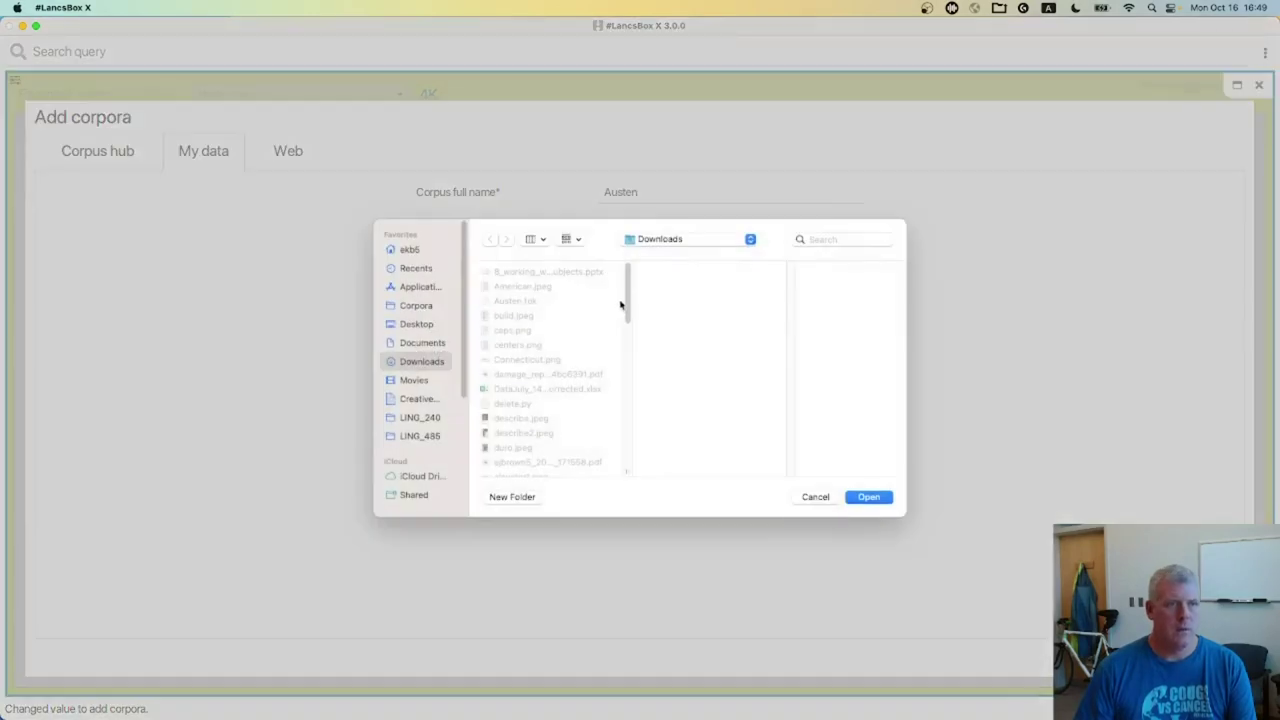
{"action": "left_click_drag", "start_coordinate": [626, 300], "coordinate": [594, 371]}
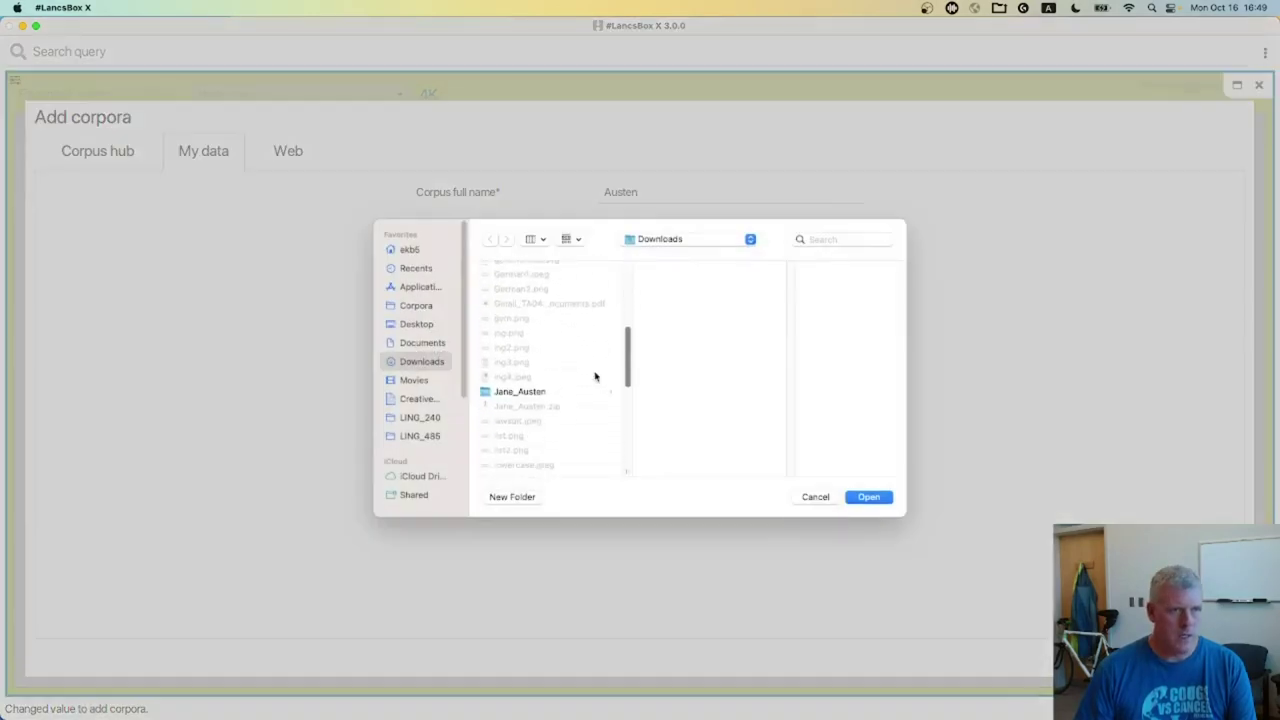
{"action": "left_click", "coordinate": [522, 393]}
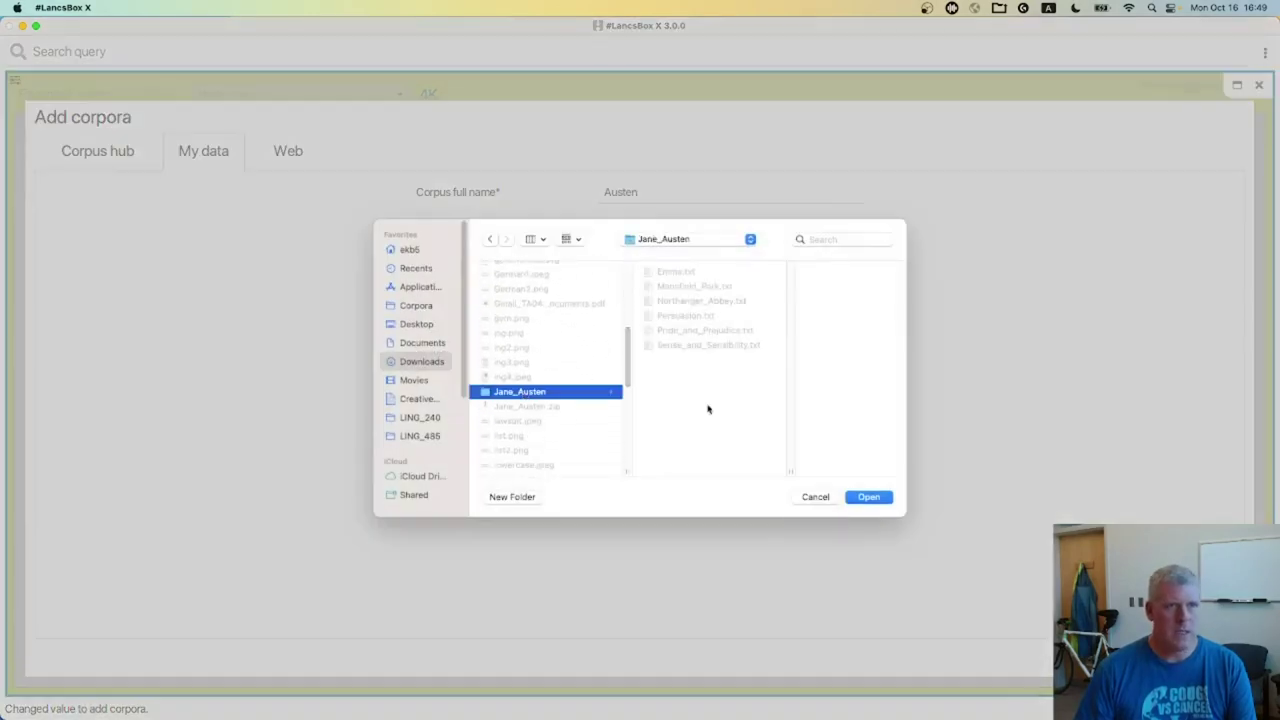
{"action": "left_click", "coordinate": [867, 497]}
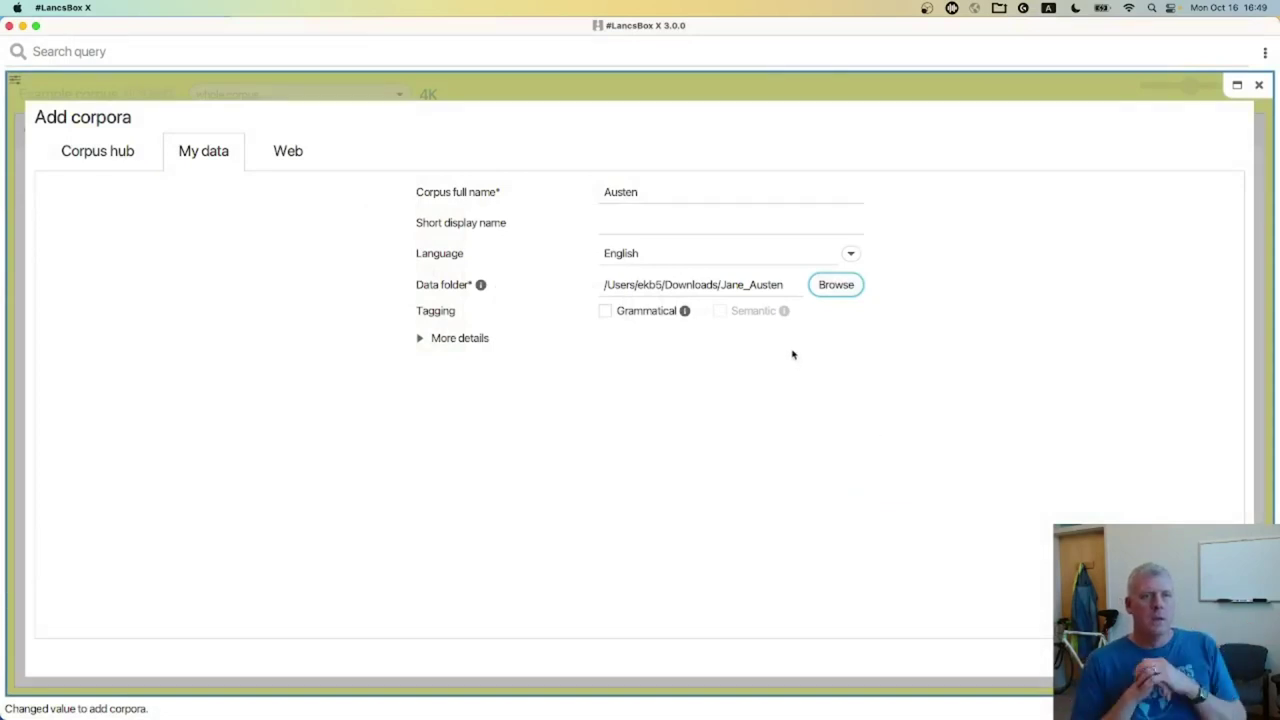
{"action": "left_click", "coordinate": [606, 312]}
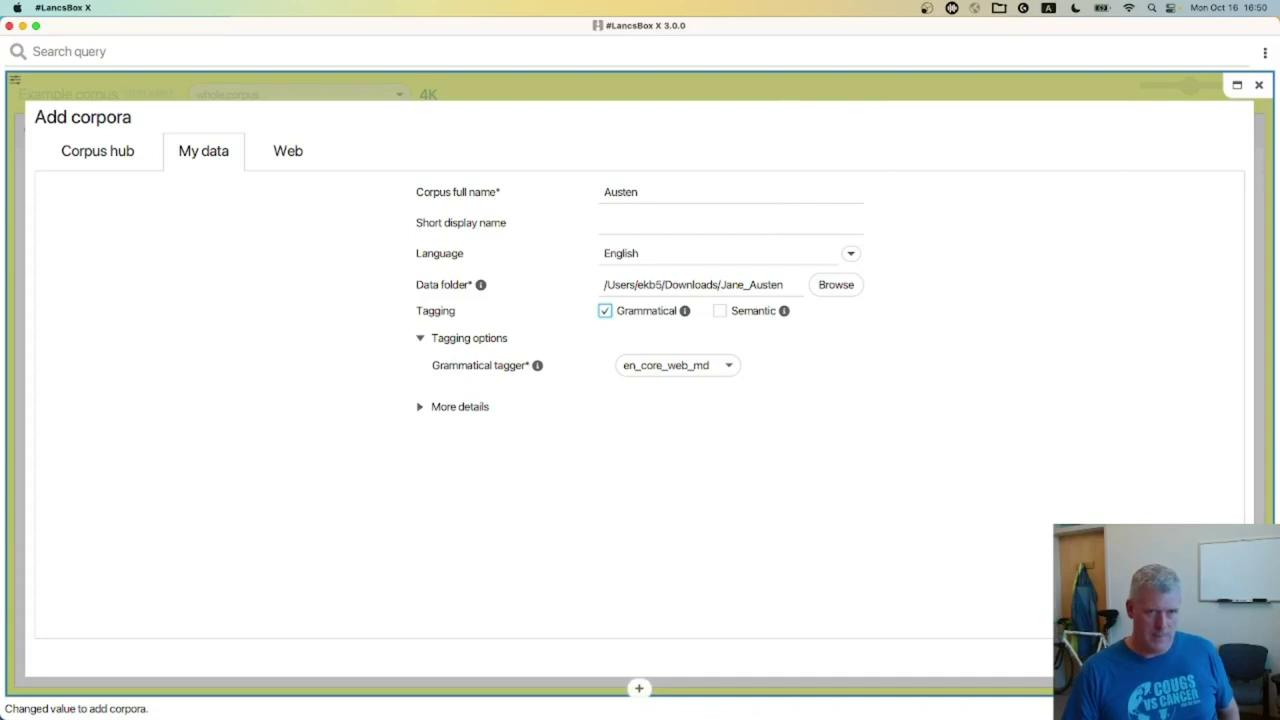
{"action": "key", "text": "Escape"}
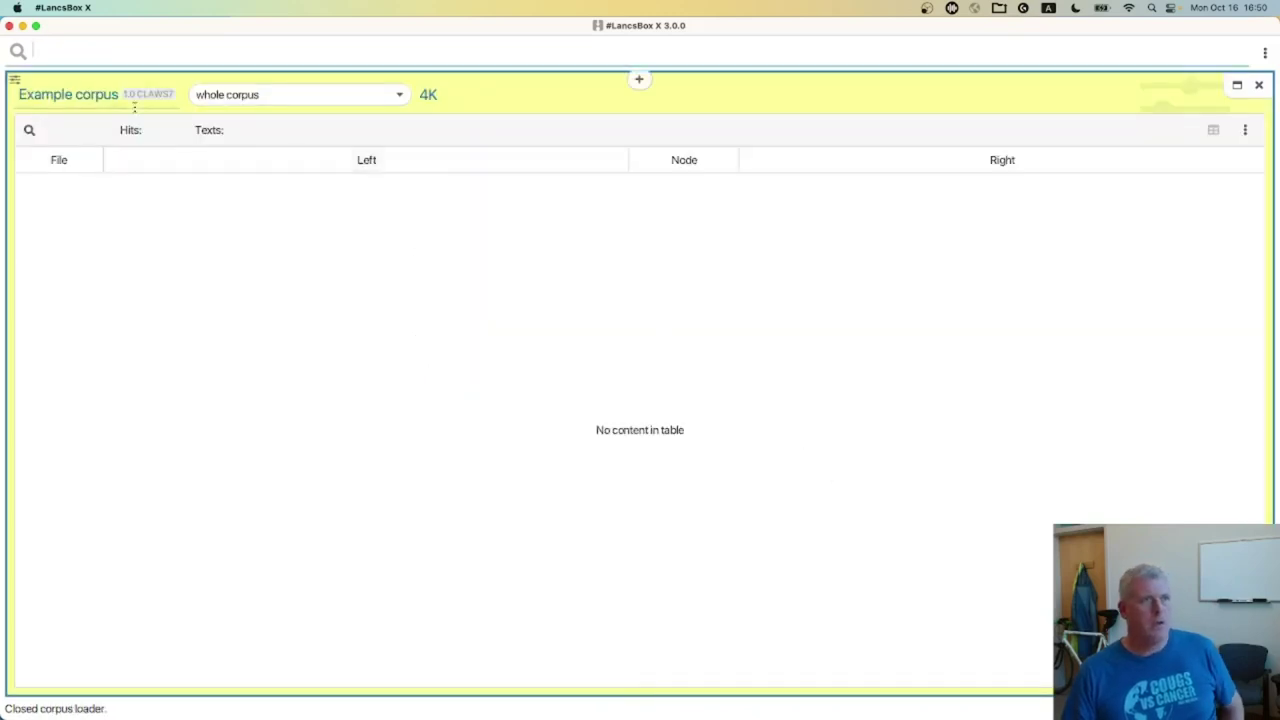
Step: Select the existing Austen corpus instead of the Example corpus
{"action": "left_click", "coordinate": [99, 95]}
{"action": "left_click", "coordinate": [74, 152]}
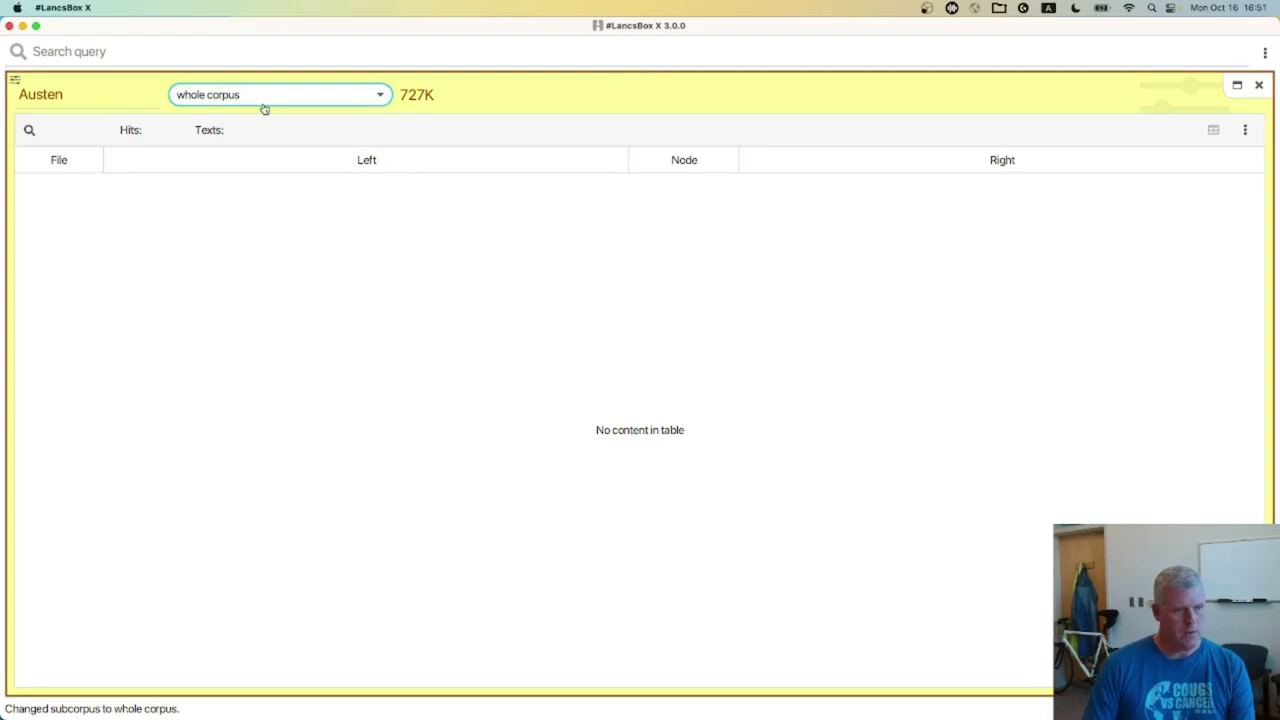
Step: Switch to the Google Slides instructions in Brave, highlight item 9 about loading another corpus, and return to #LancsBox X
{"action": "key", "text": "super+Tab"}
{"action": "left_click", "coordinate": [141, 36]}
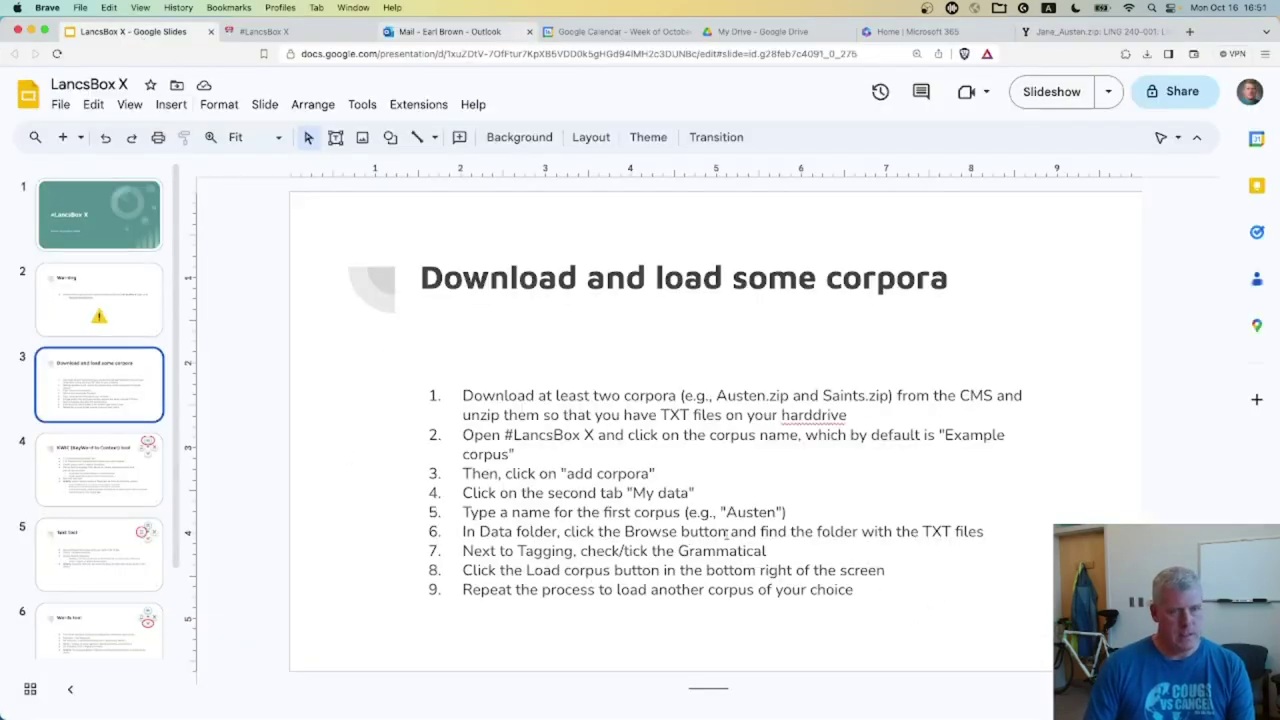
{"action": "left_click_drag", "start_coordinate": [856, 590], "coordinate": [459, 588]}
{"action": "key", "text": "super+Tab"}
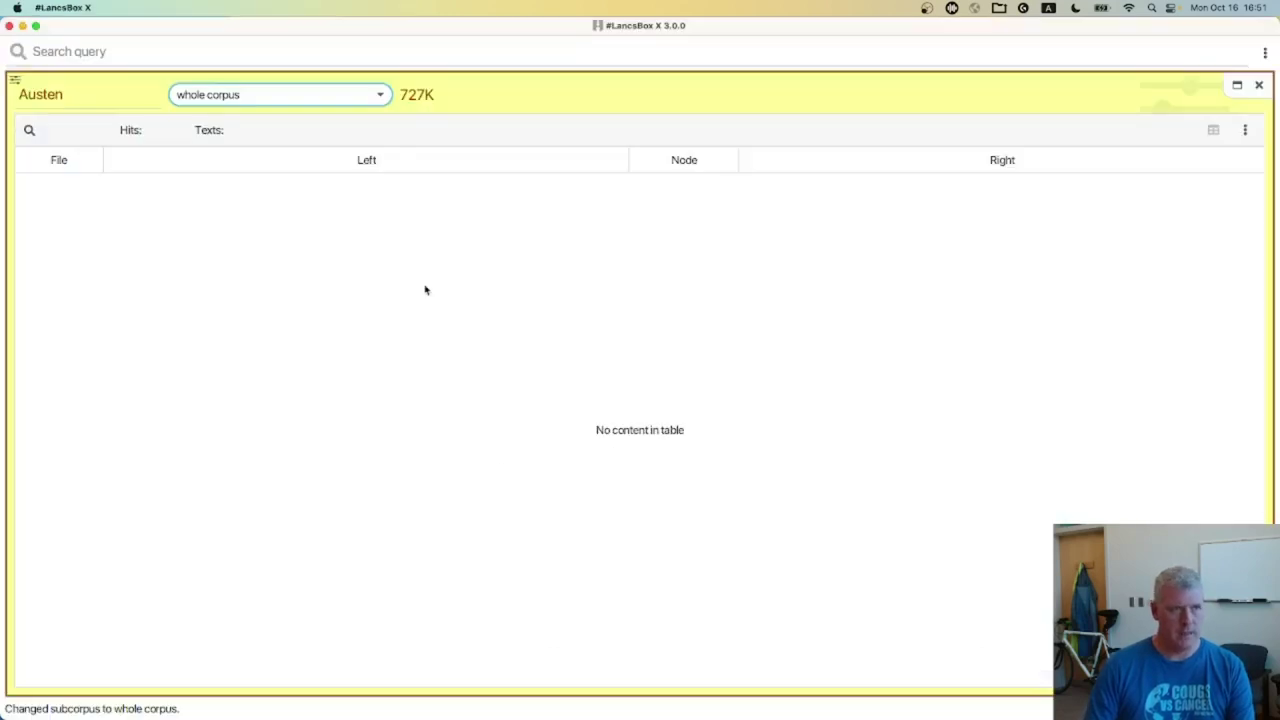
Step: Start adding another corpus from your own data and name it Saints
{"action": "left_click", "coordinate": [58, 97]}
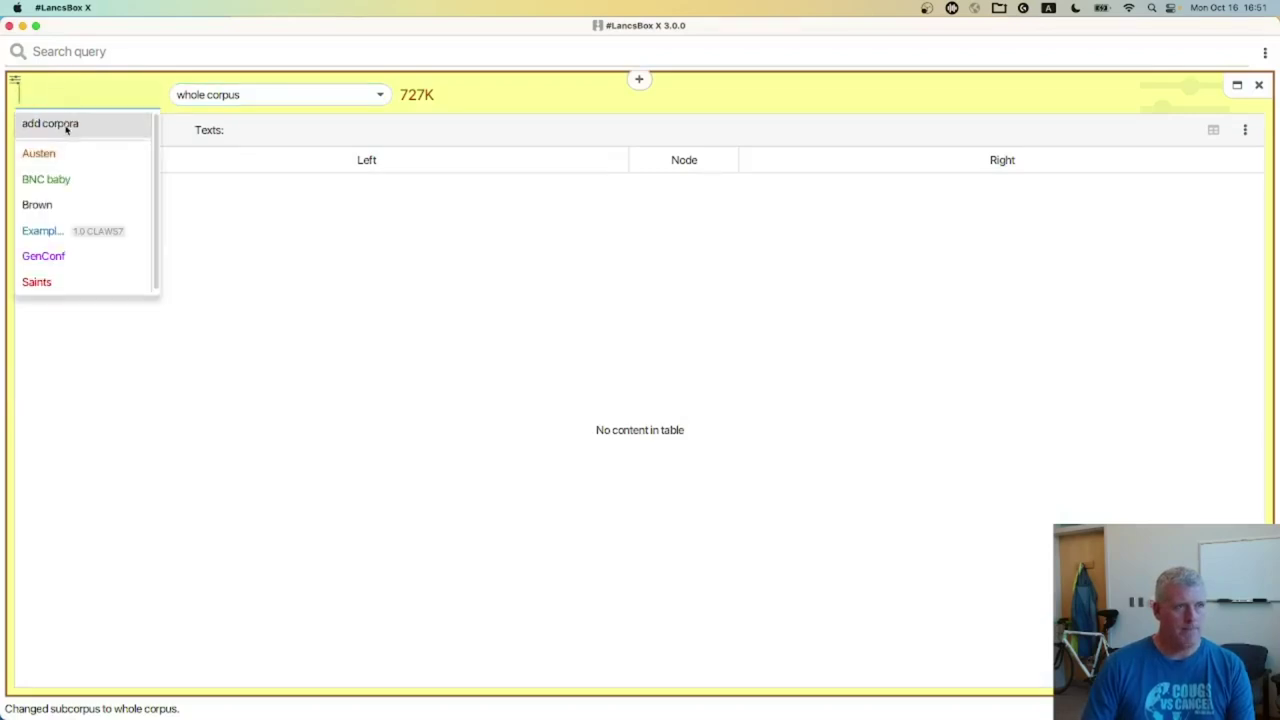
{"action": "left_click", "coordinate": [66, 125]}
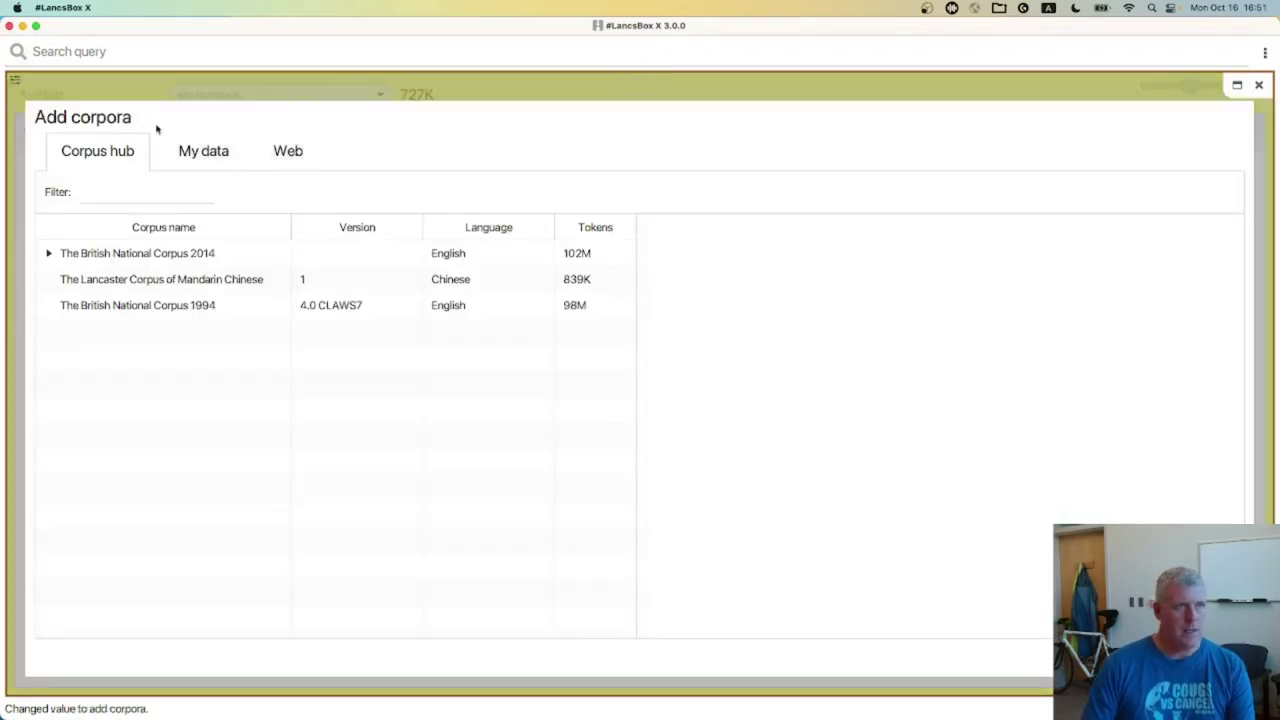
{"action": "left_click", "coordinate": [197, 153]}
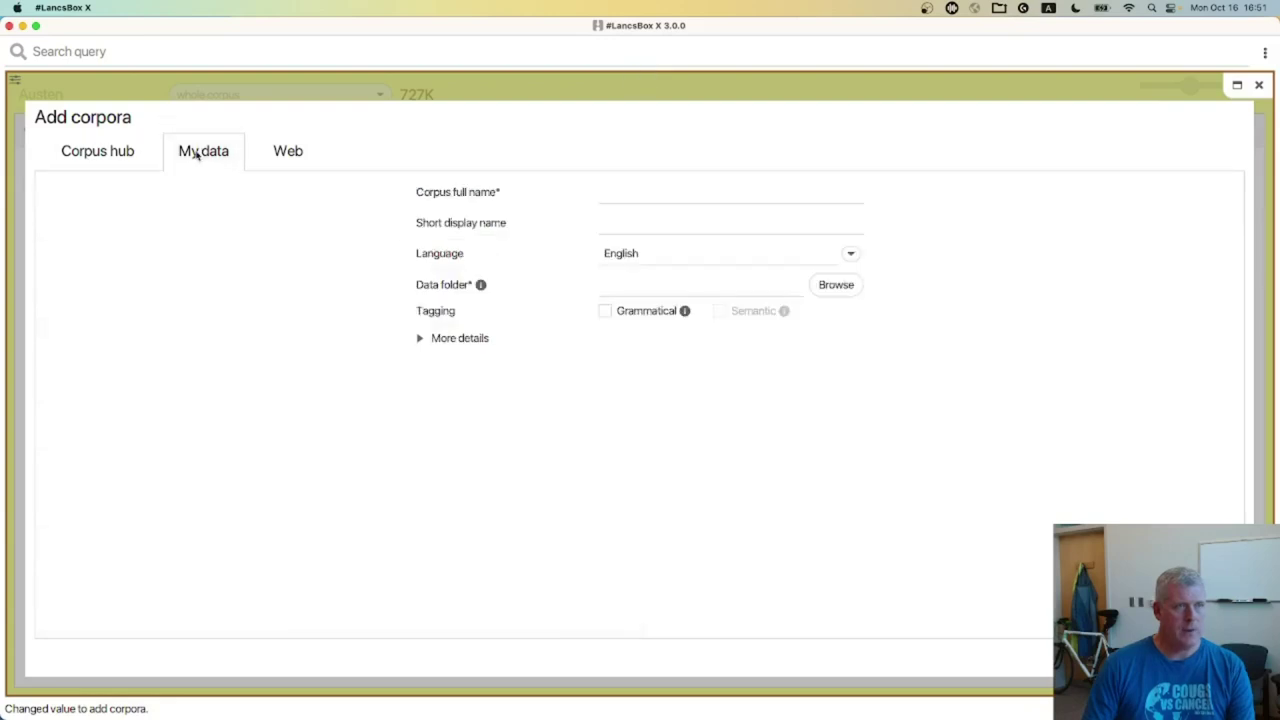
{"action": "left_click", "coordinate": [677, 191]}
{"action": "type", "text": "Saints"}
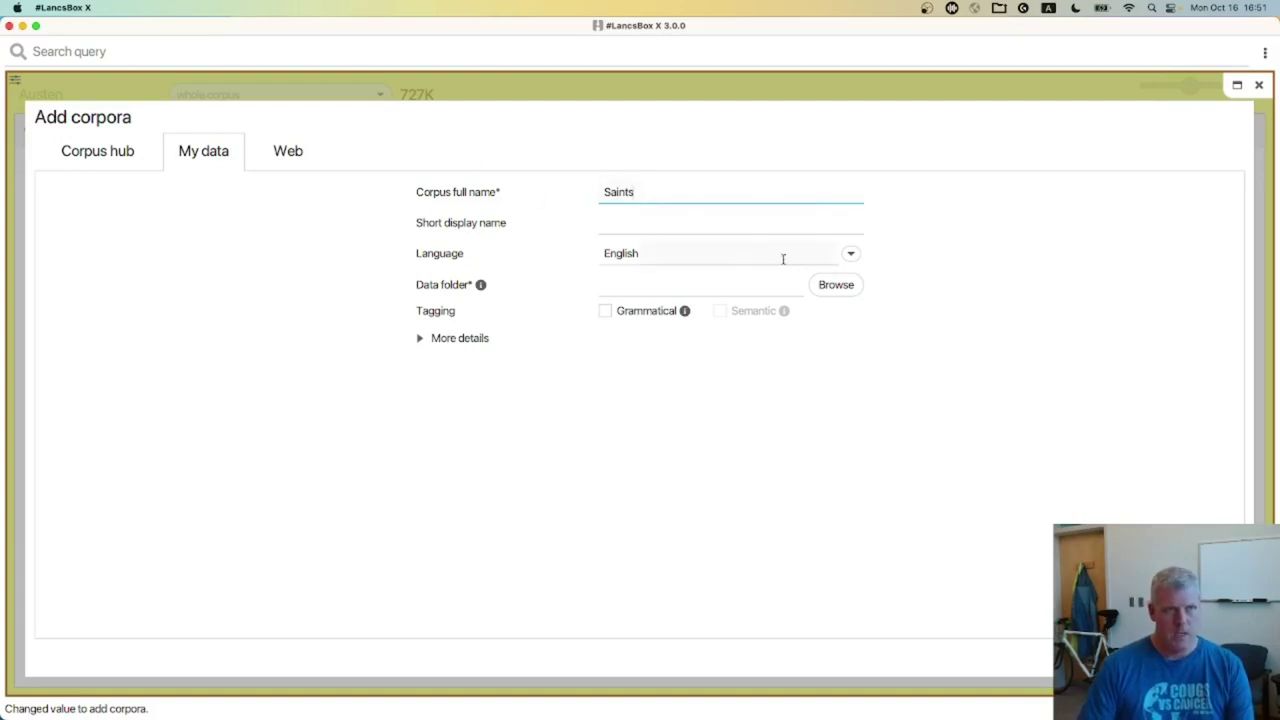
Step: Browse for the Saints corpus's data folder and select the Saints folder in Downloads
{"action": "left_click", "coordinate": [836, 284]}
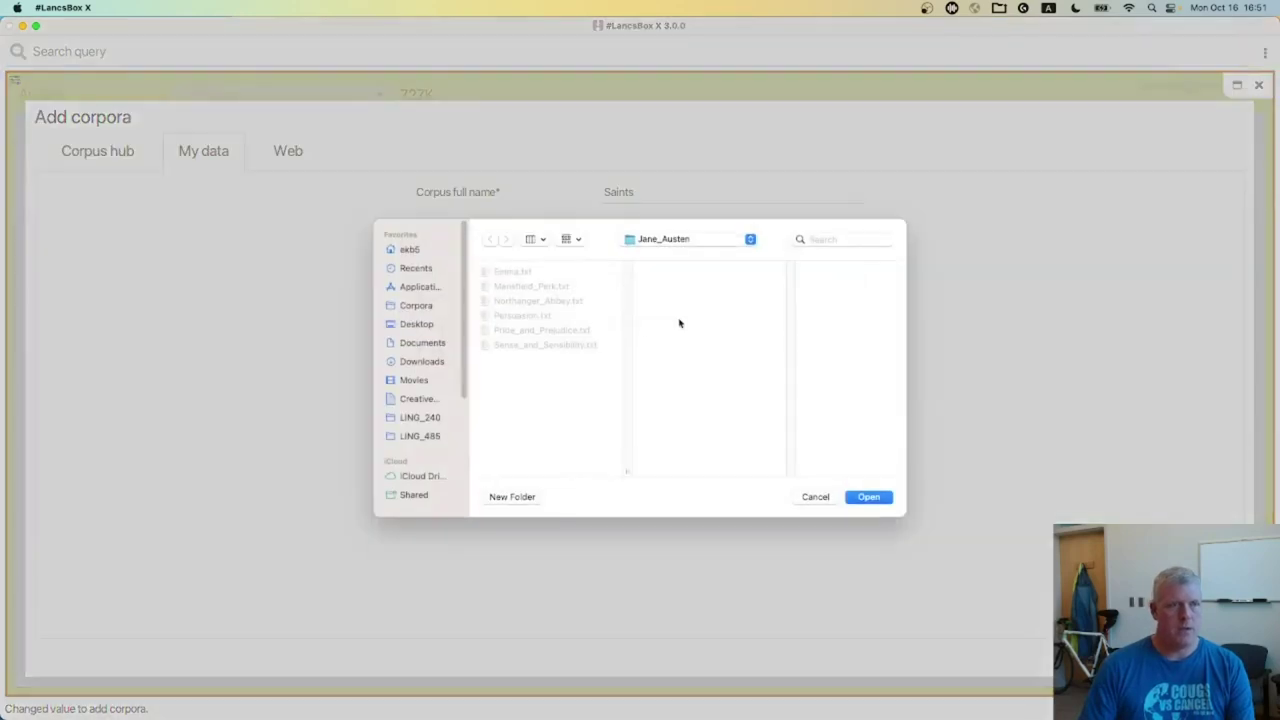
{"action": "left_click", "coordinate": [704, 241]}
{"action": "left_click", "coordinate": [692, 272]}
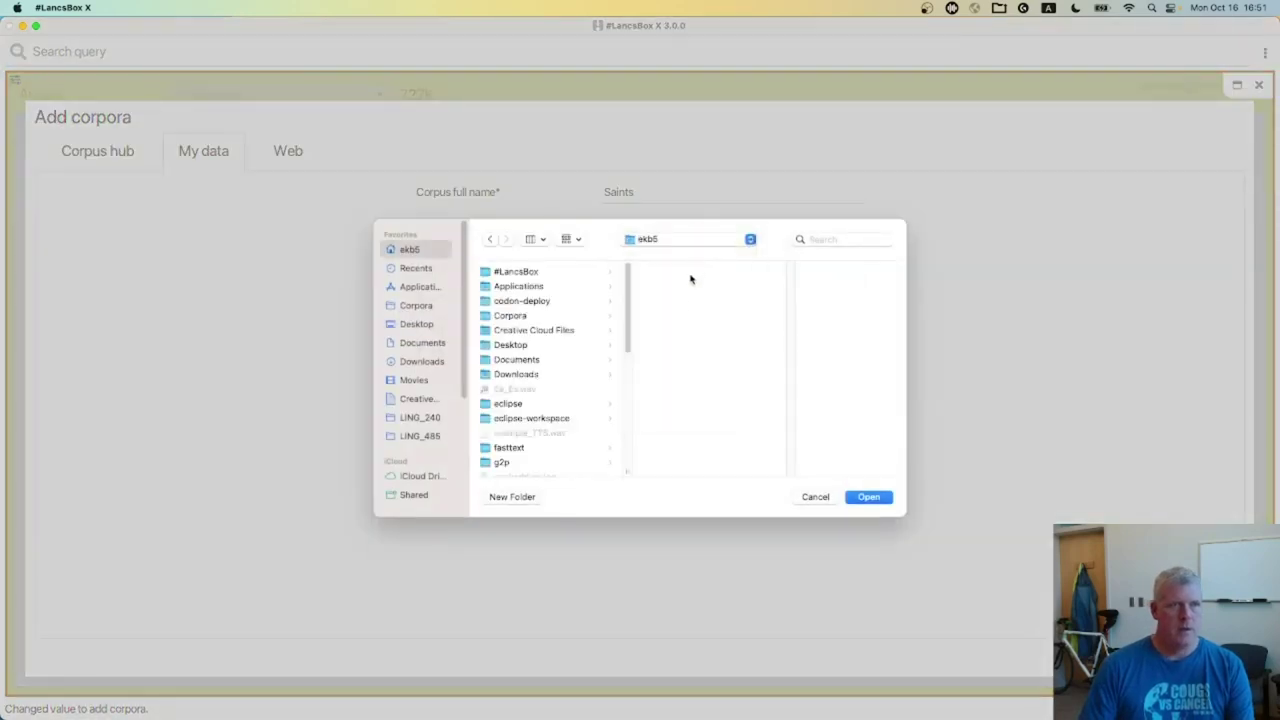
{"action": "left_click", "coordinate": [424, 362]}
{"action": "scroll", "coordinate": [555, 368], "scroll_direction": "down", "scroll_amount": 5}
{"action": "scroll", "coordinate": [558, 371], "scroll_direction": "down", "scroll_amount": 5}
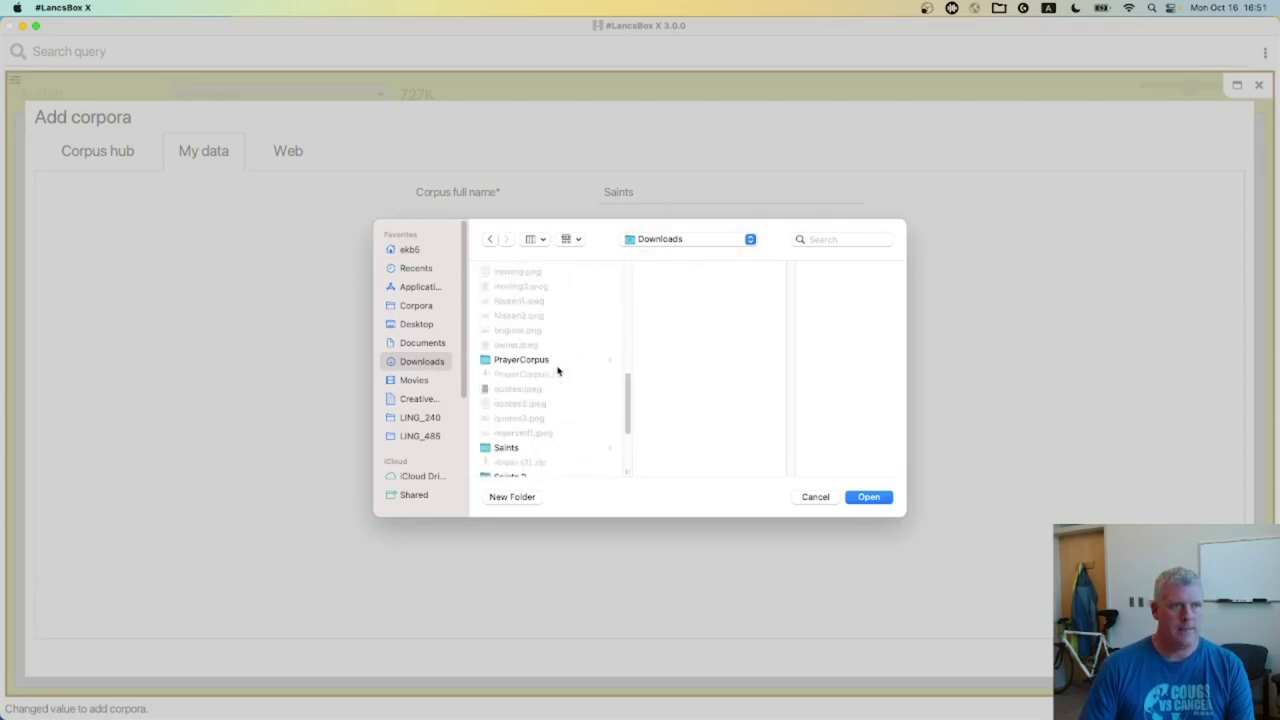
{"action": "left_click", "coordinate": [520, 427]}
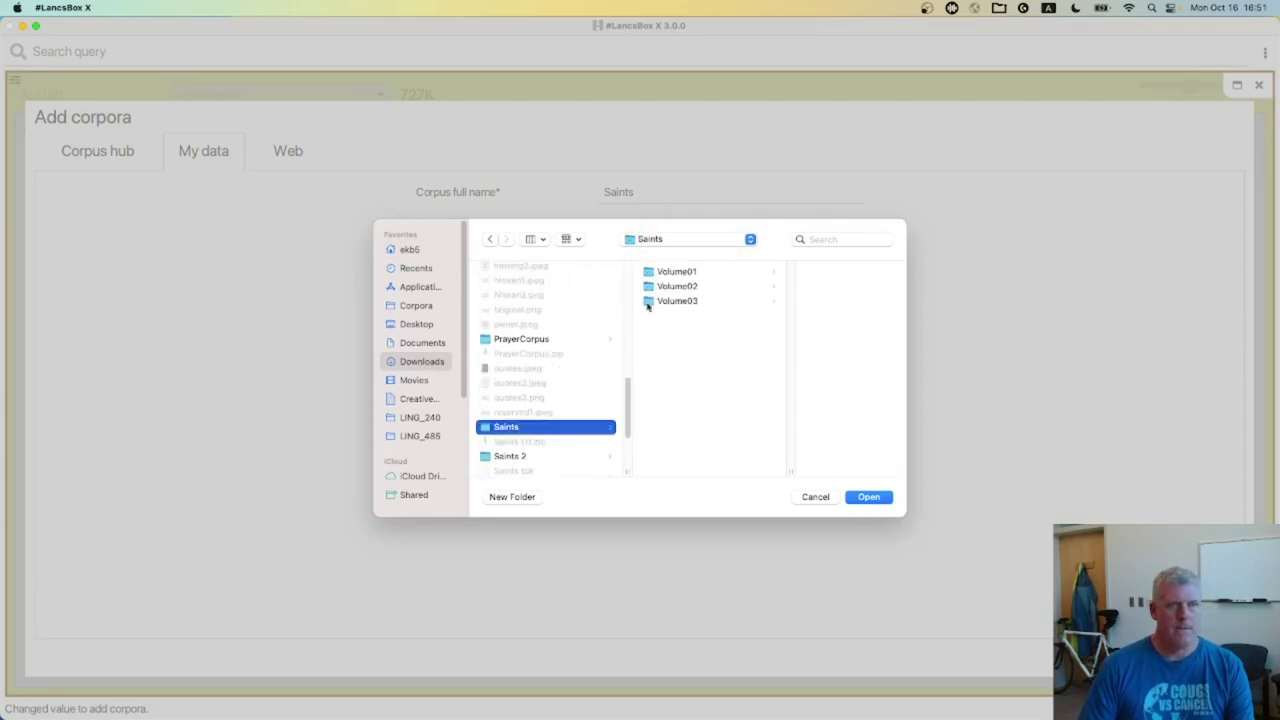
Step: Look into the texts subfolder of Volume01 to show how the Saints folder is structured
{"action": "left_click", "coordinate": [677, 273]}
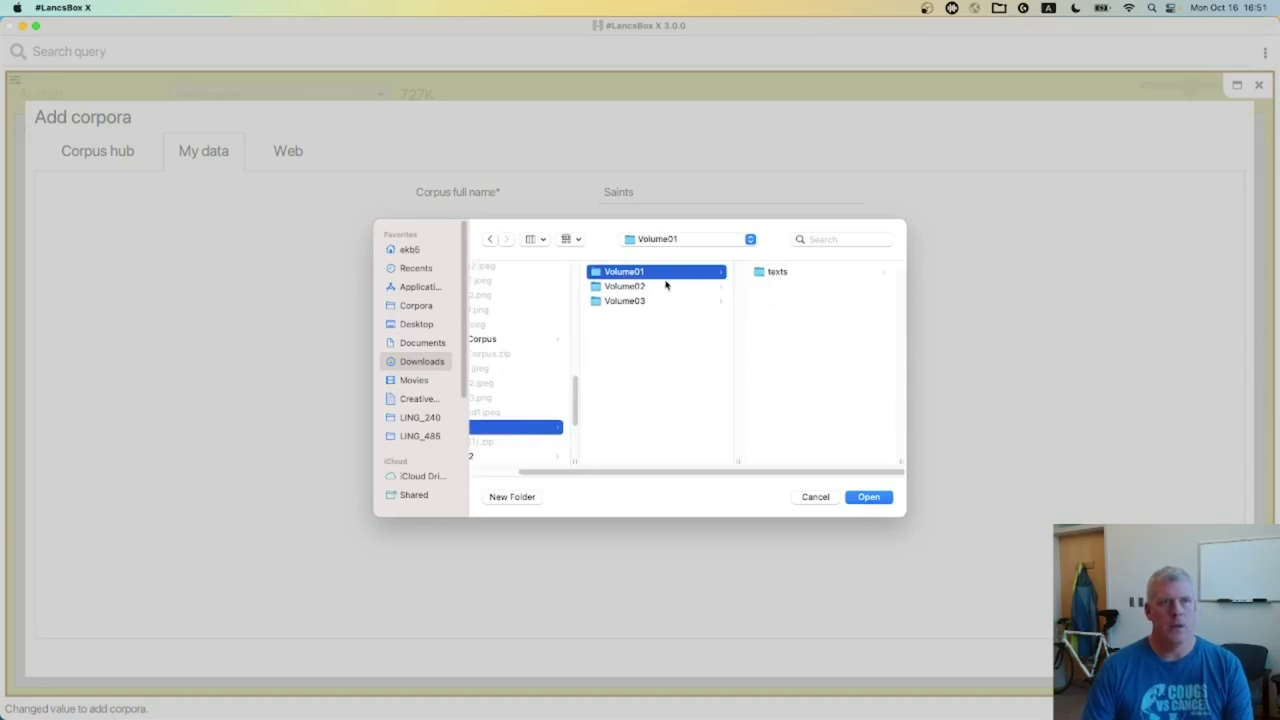
{"action": "left_click", "coordinate": [780, 271]}
{"action": "left_click_drag", "start_coordinate": [752, 472], "coordinate": [594, 471]}
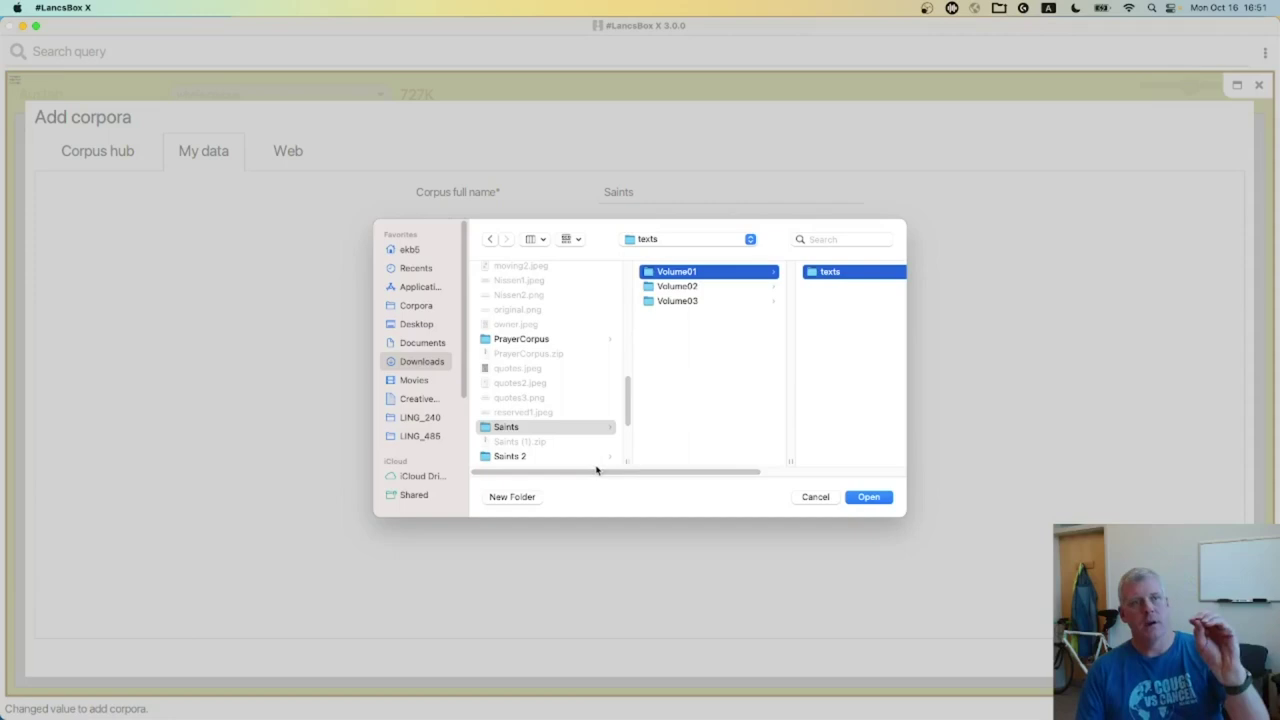
{"action": "left_click_drag", "start_coordinate": [657, 474], "coordinate": [609, 471]}
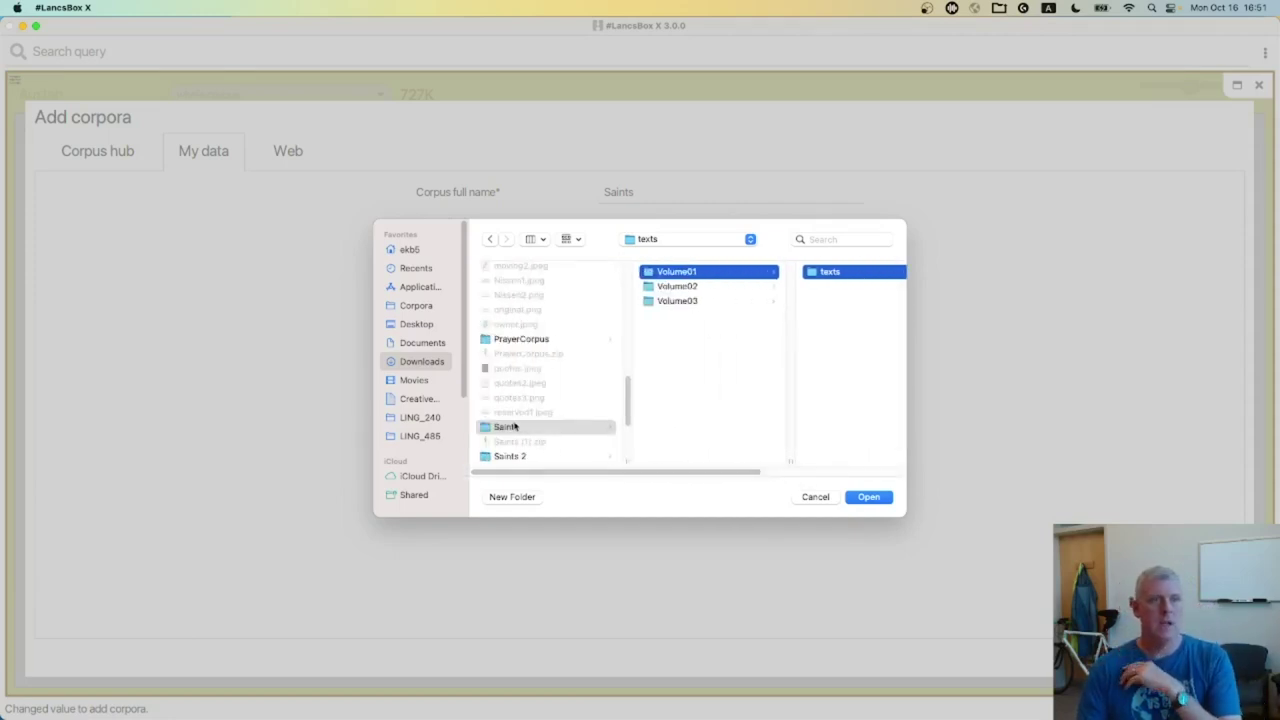
Step: Set the top-level Saints folder as the data folder, enable grammatical tagging, and close the corpus loader without loading
{"action": "left_click", "coordinate": [507, 427]}
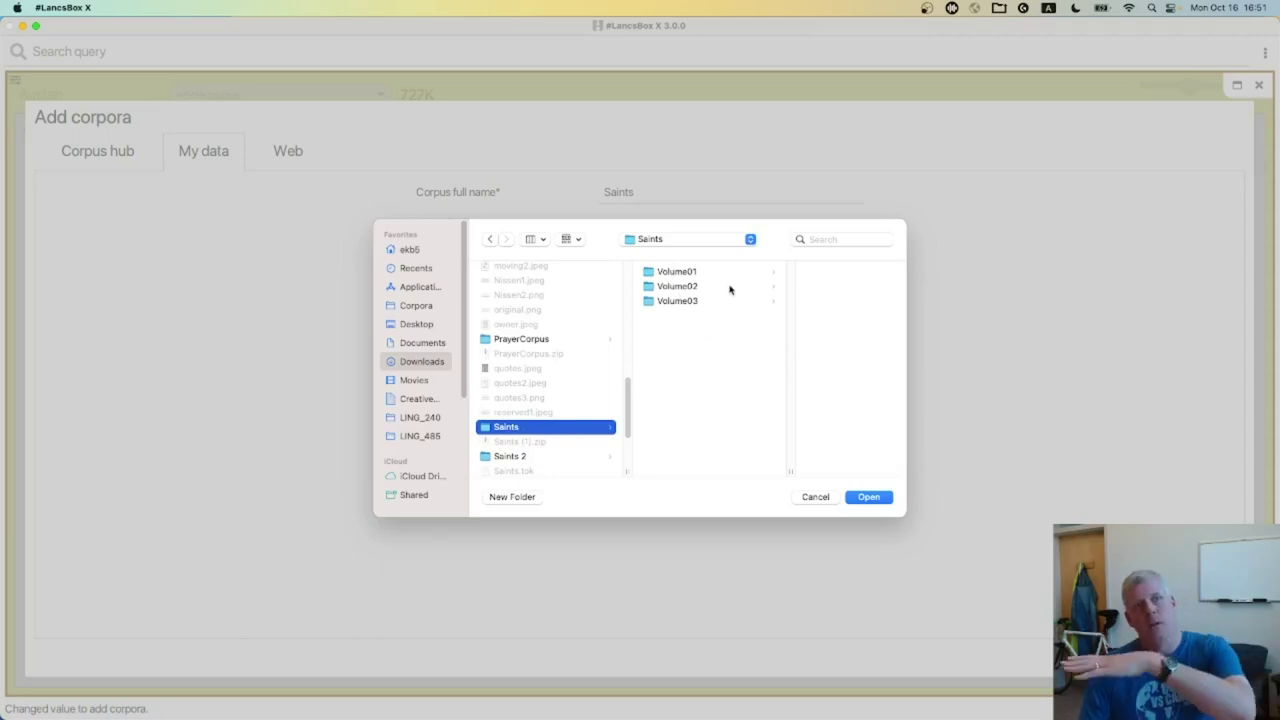
{"action": "left_click", "coordinate": [871, 499]}
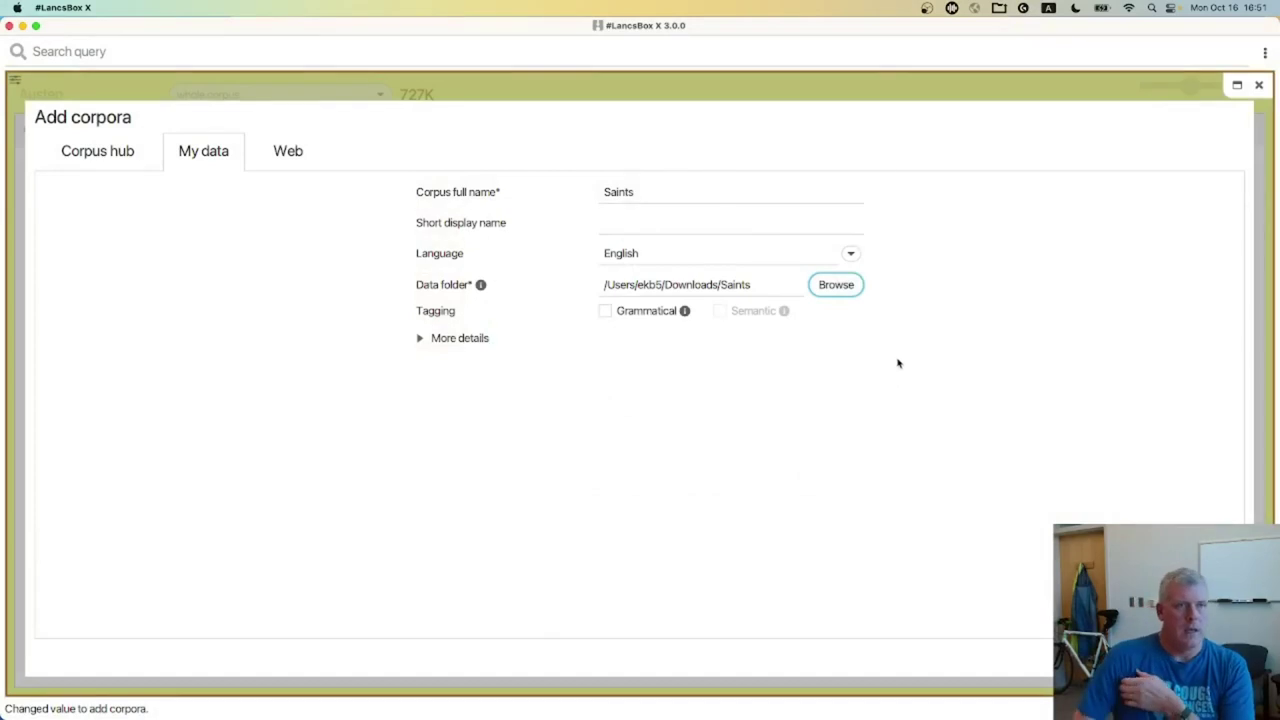
{"action": "left_click", "coordinate": [606, 311]}
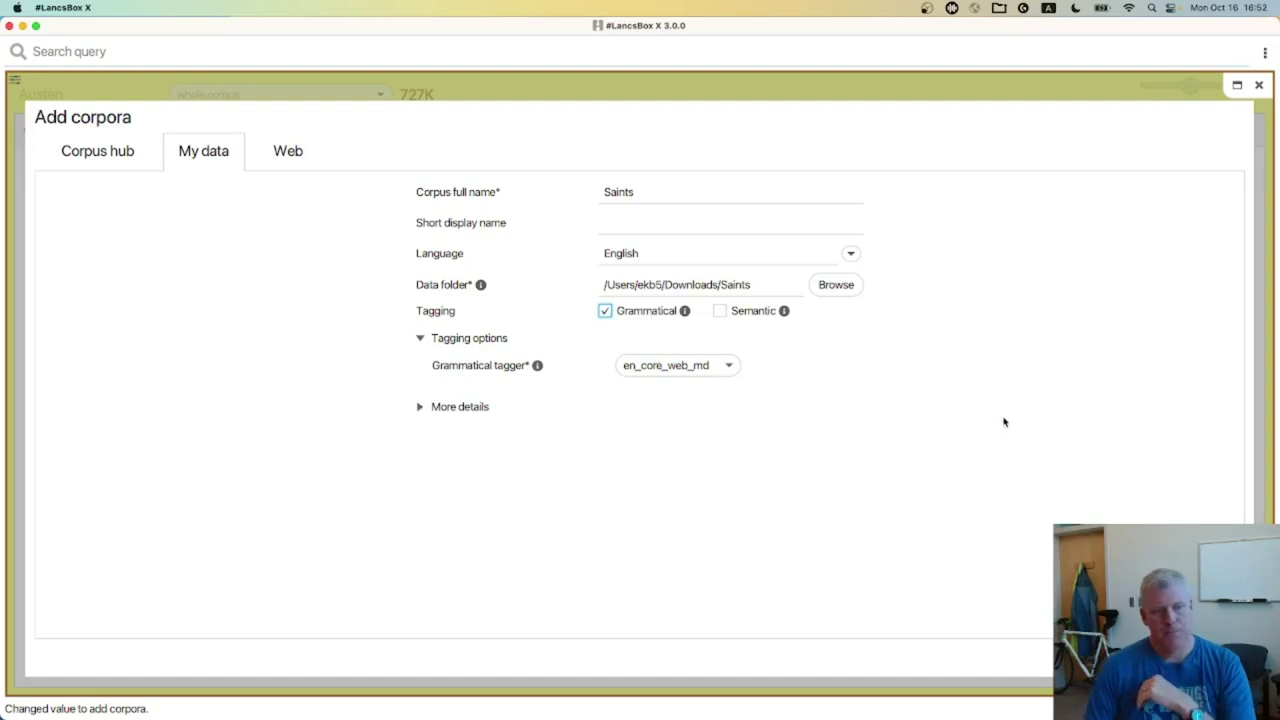
{"action": "mouse_move", "coordinate": [639, 688]}
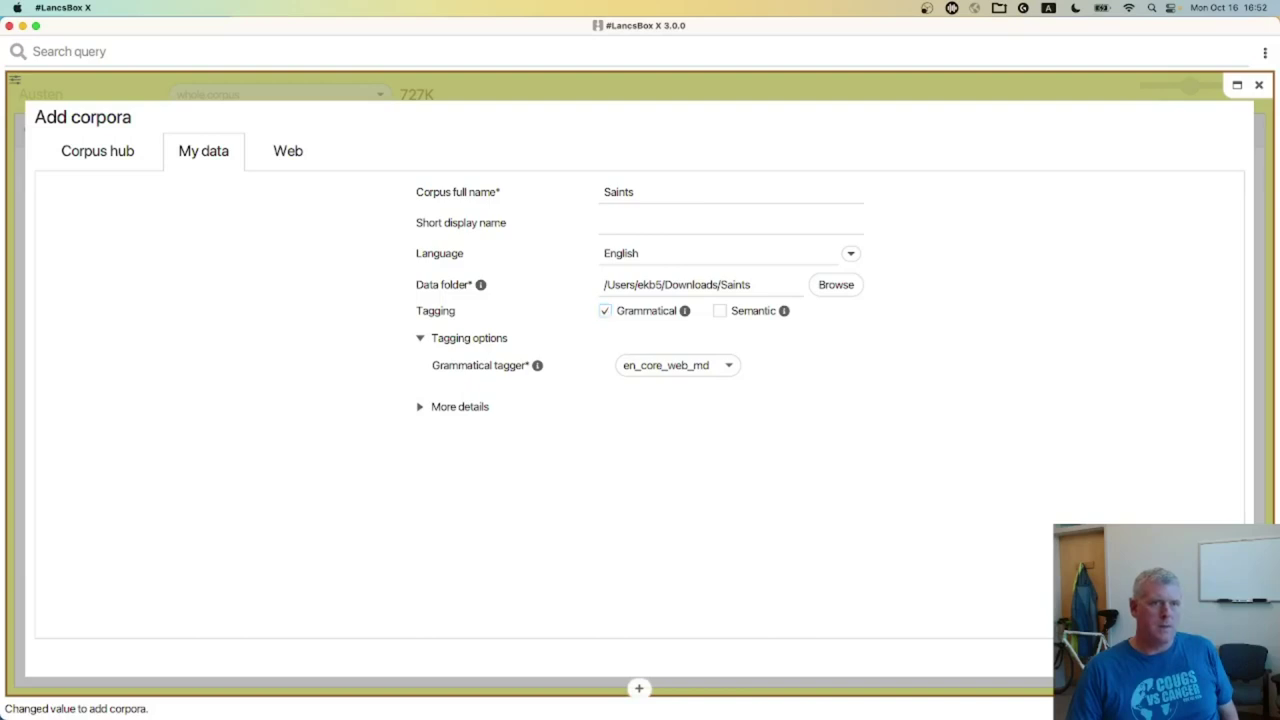
{"action": "key", "text": "Escape"}
Step: Select the existing Saints corpus instead of the Austen corpus
{"action": "left_click", "coordinate": [74, 97]}
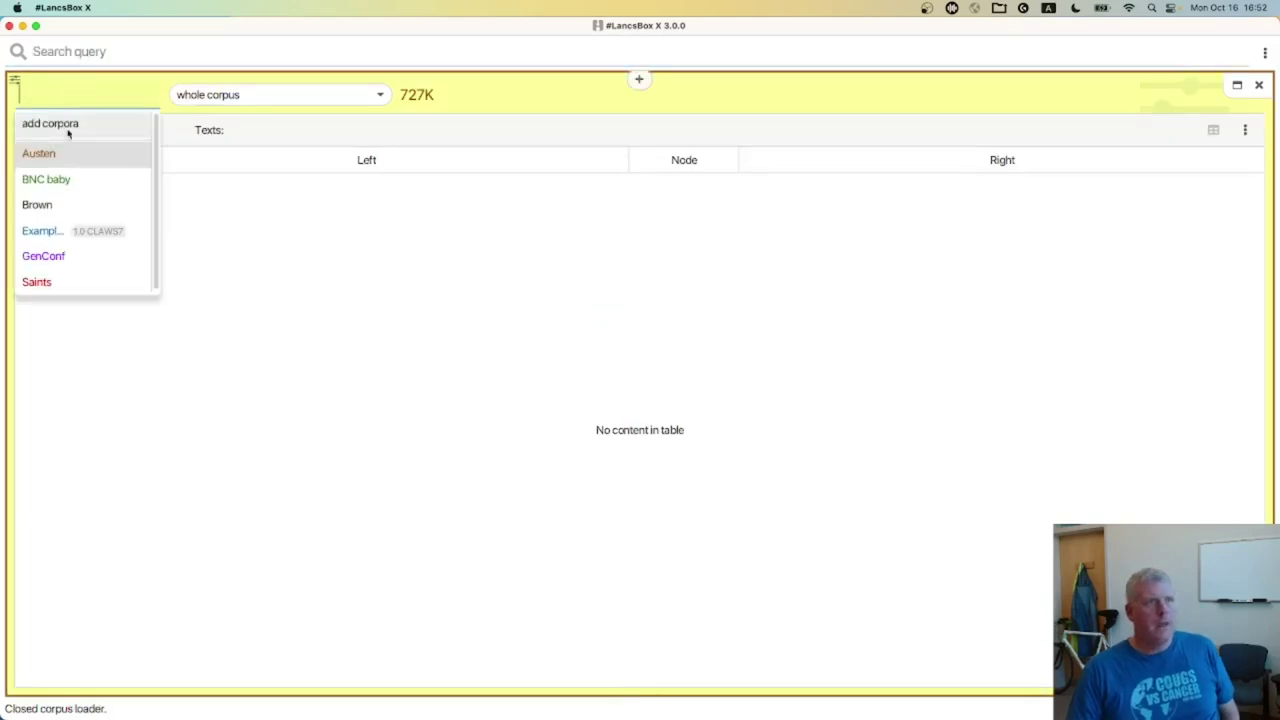
{"action": "left_click", "coordinate": [80, 280]}
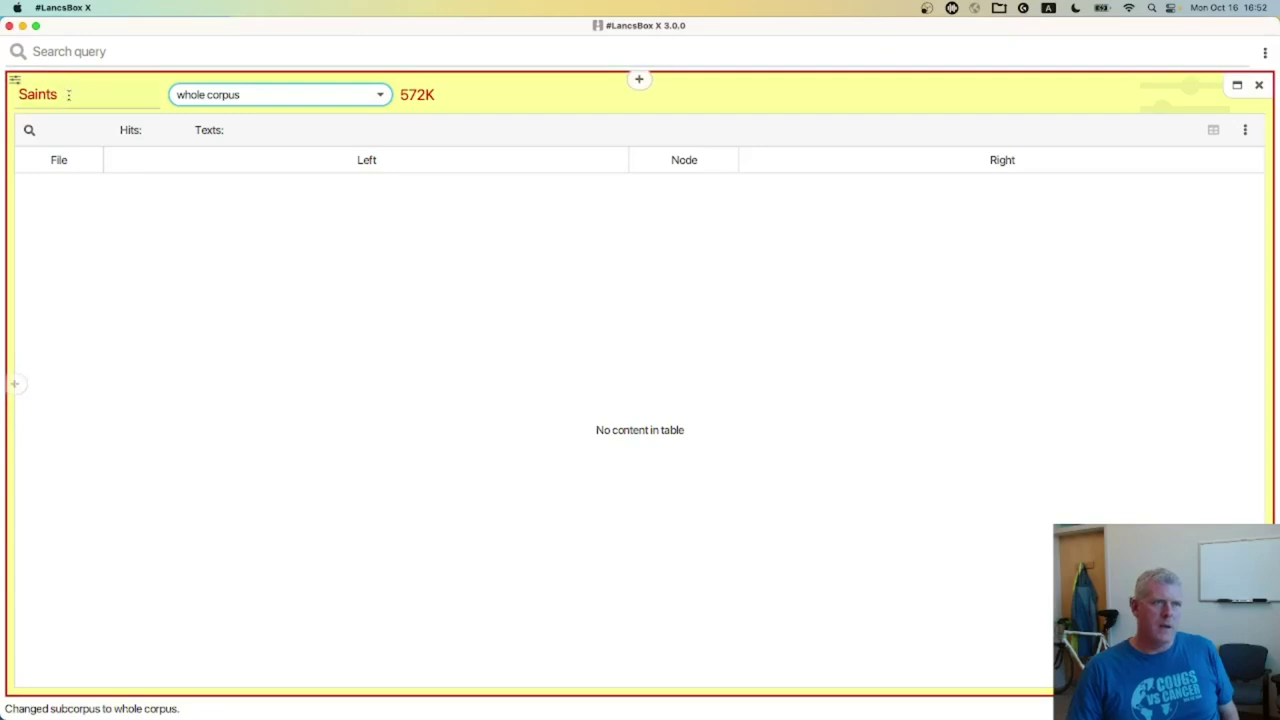
{"action": "mouse_move", "coordinate": [49, 96]}
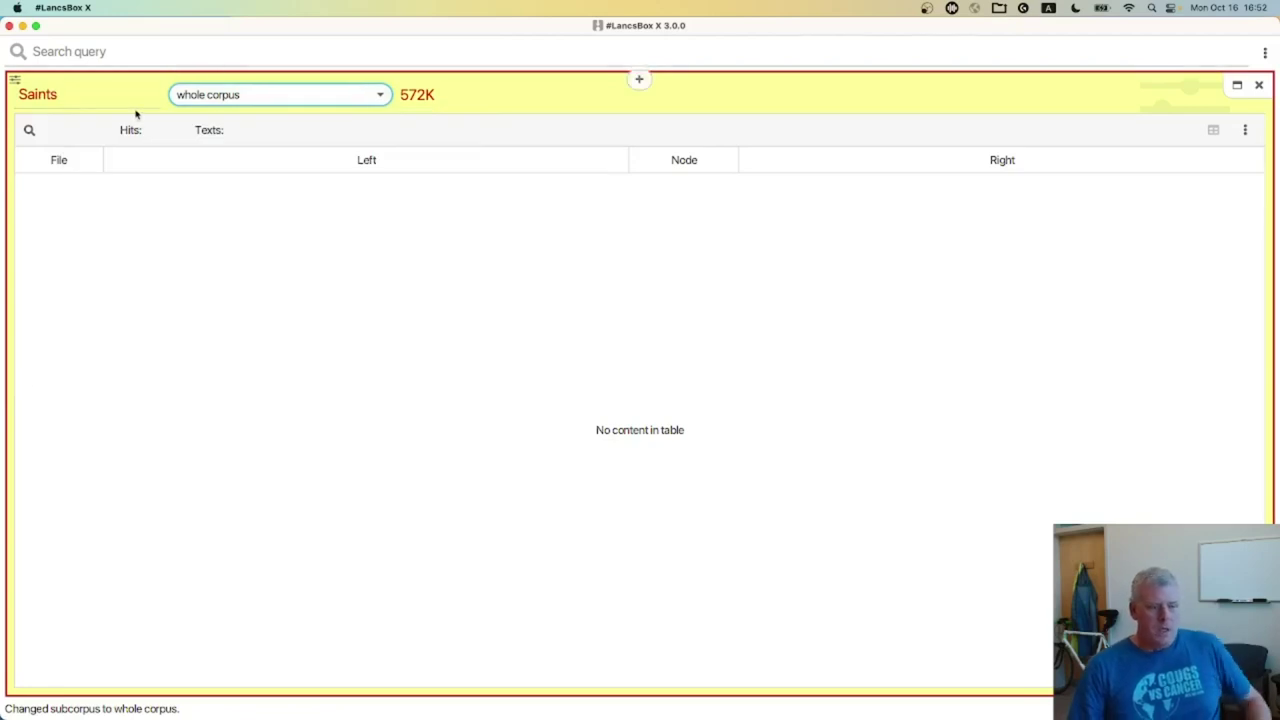
Step: Switch to the Google Slides presentation in Brave and show slide 4 about the KWIC (KeyWord In Context) tool
{"action": "key", "text": "super+Tab"}
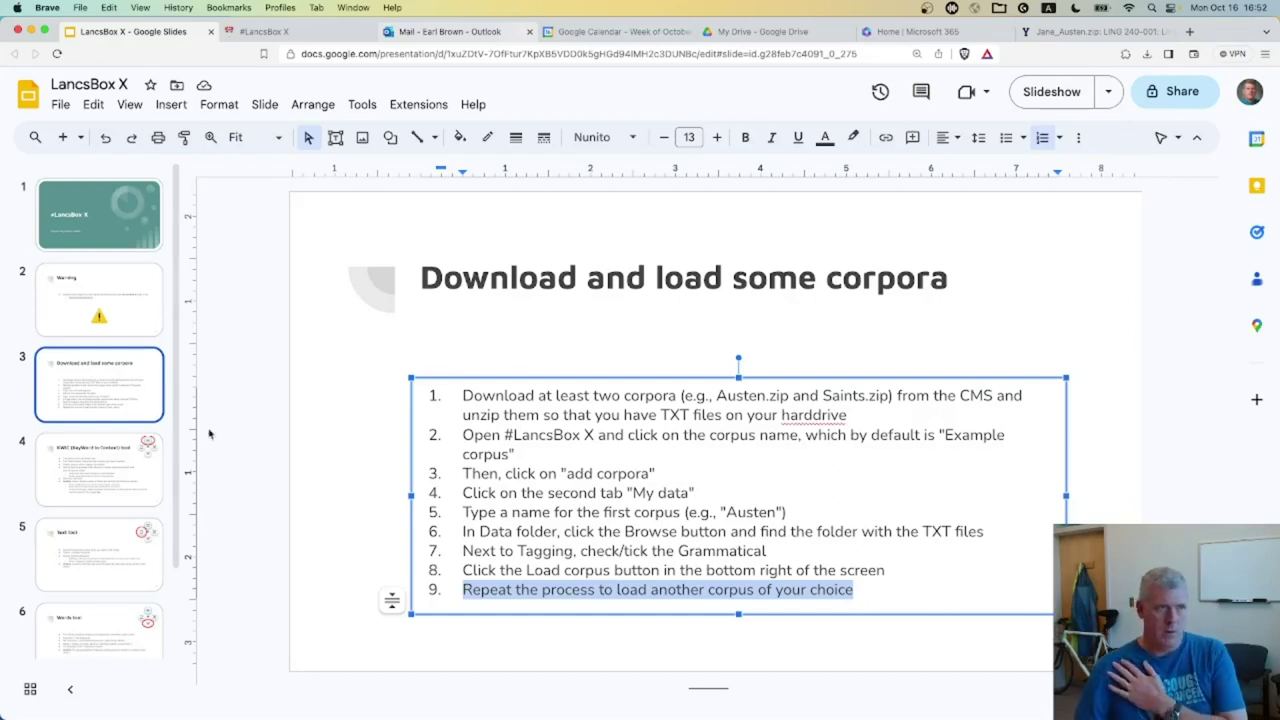
{"action": "left_click", "coordinate": [81, 469]}
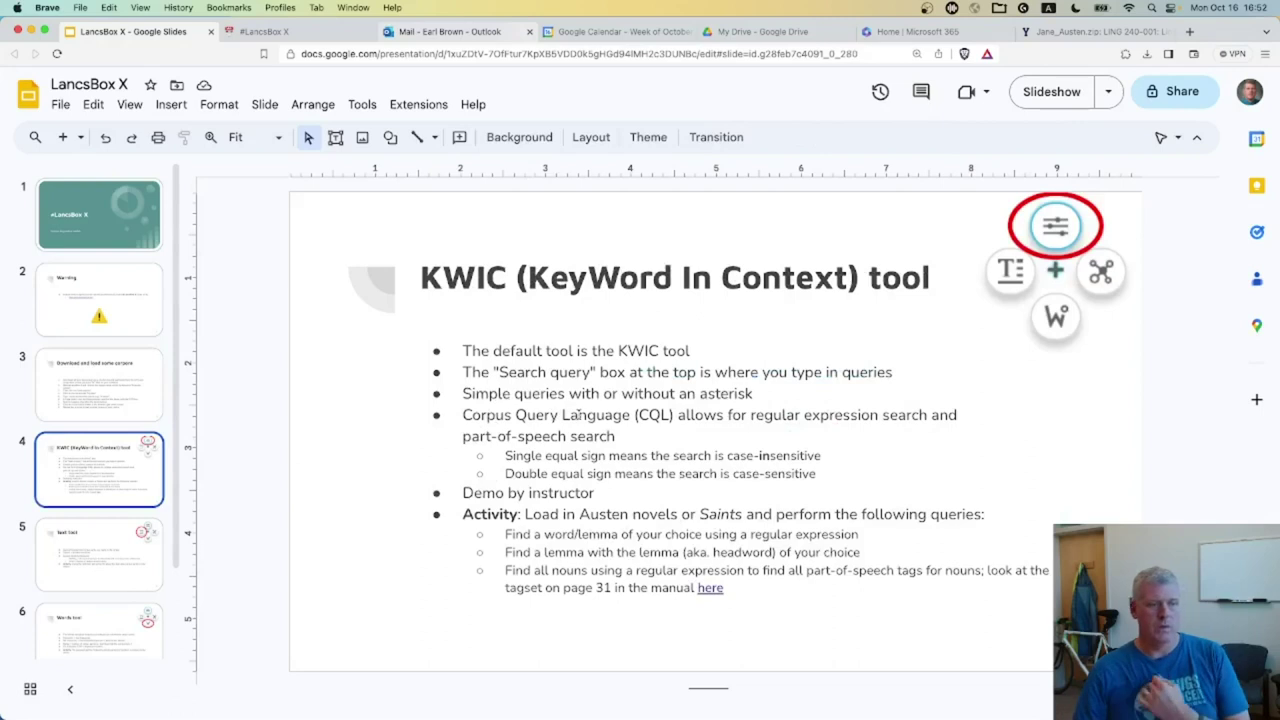
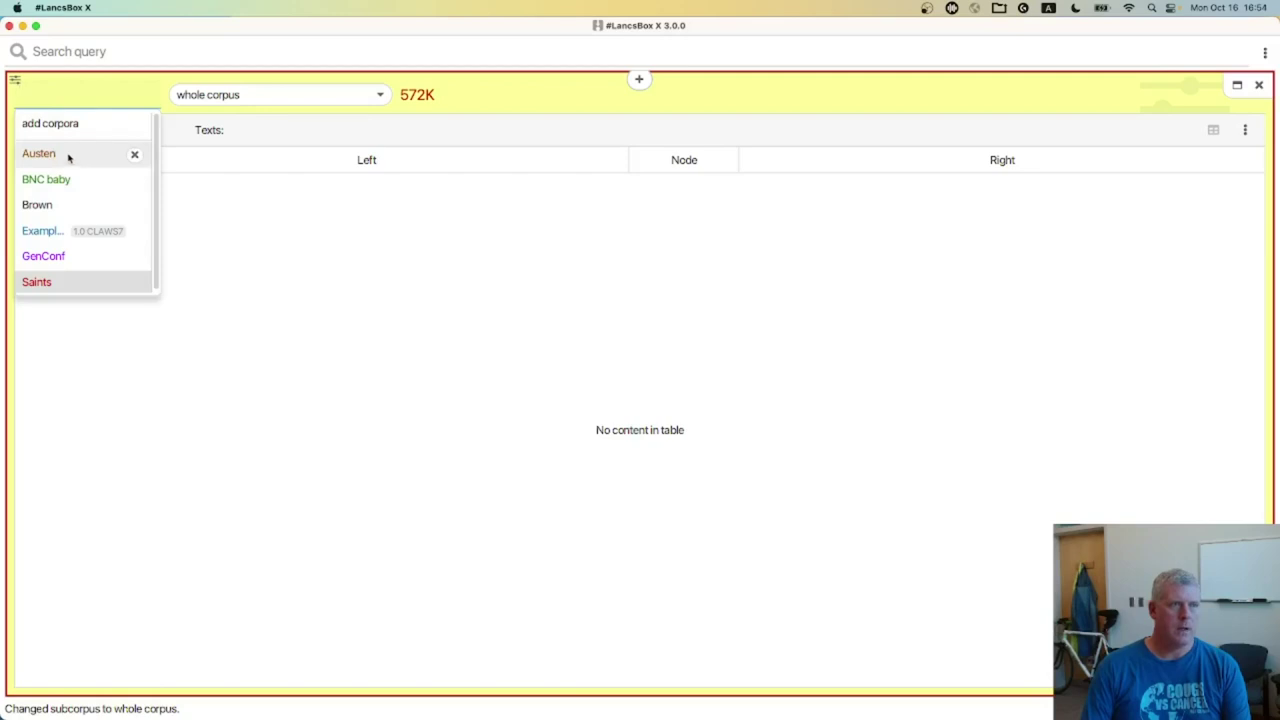
Step: Choose the Austen corpus and run a KWIC search for "woman" across the whole corpus
{"action": "left_click", "coordinate": [109, 50]}
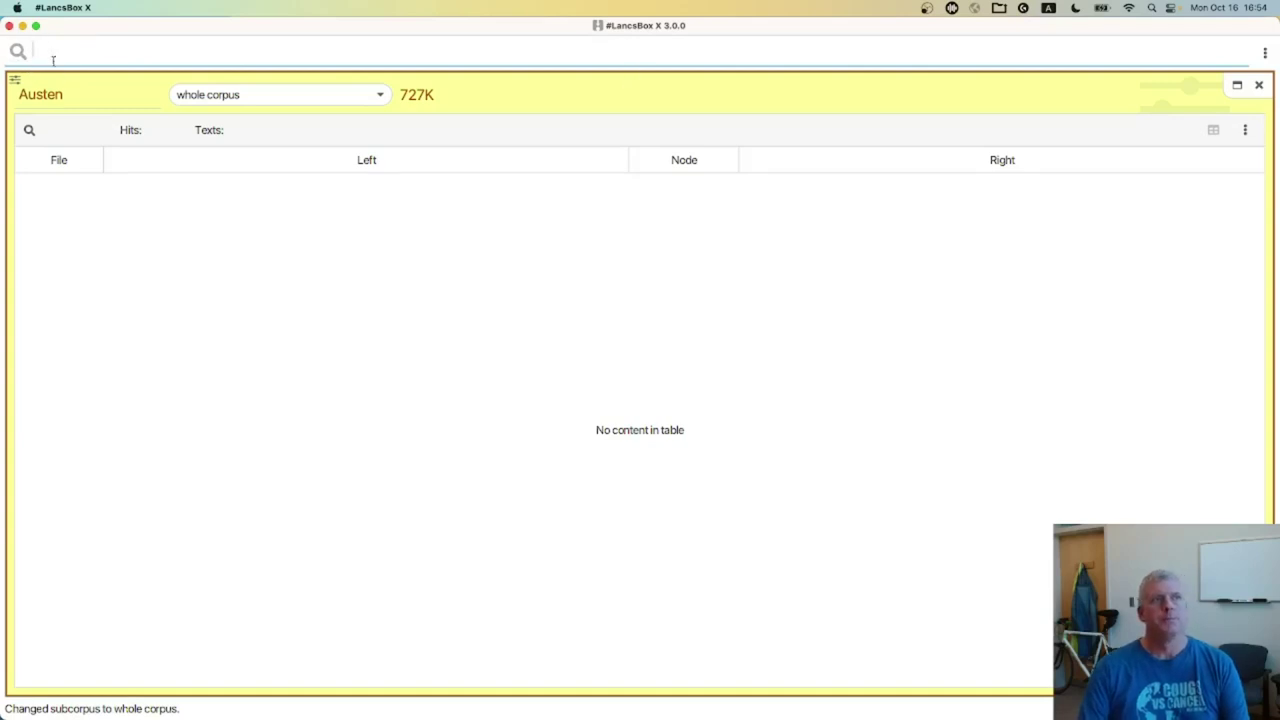
{"action": "type", "text": "woman"}
{"action": "key", "text": "Return"}
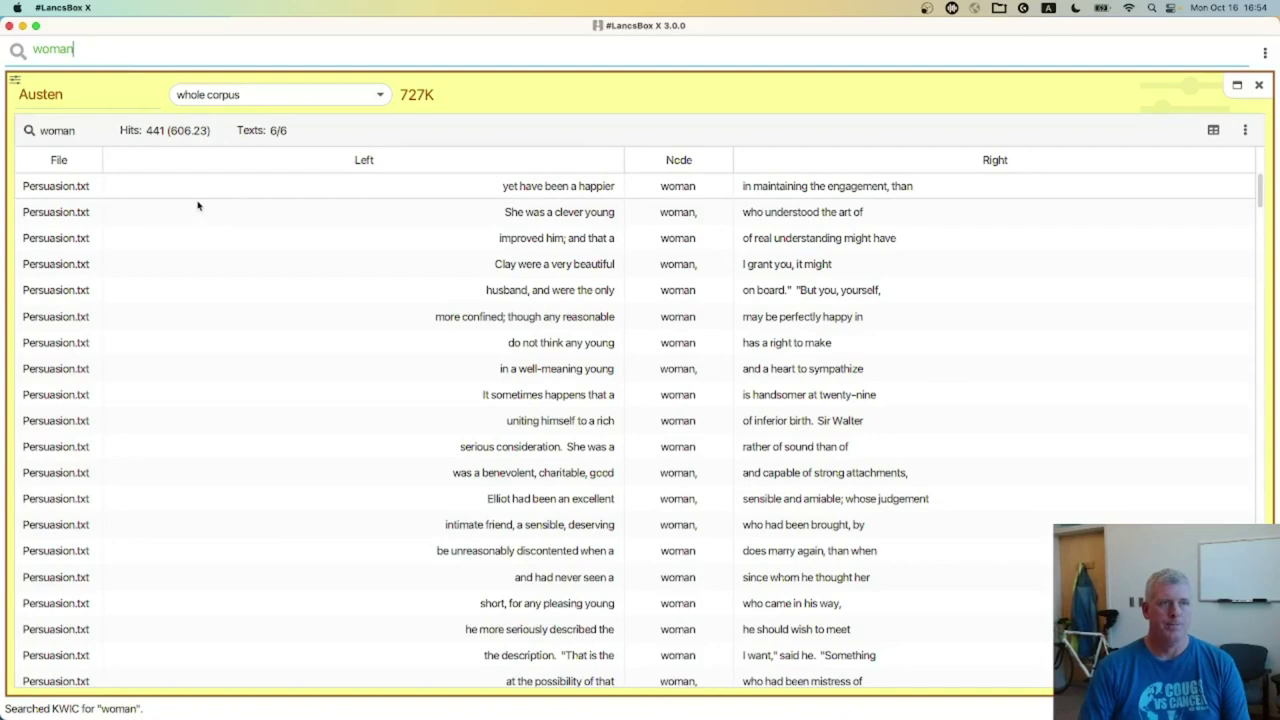
{"action": "mouse_move", "coordinate": [150, 137]}
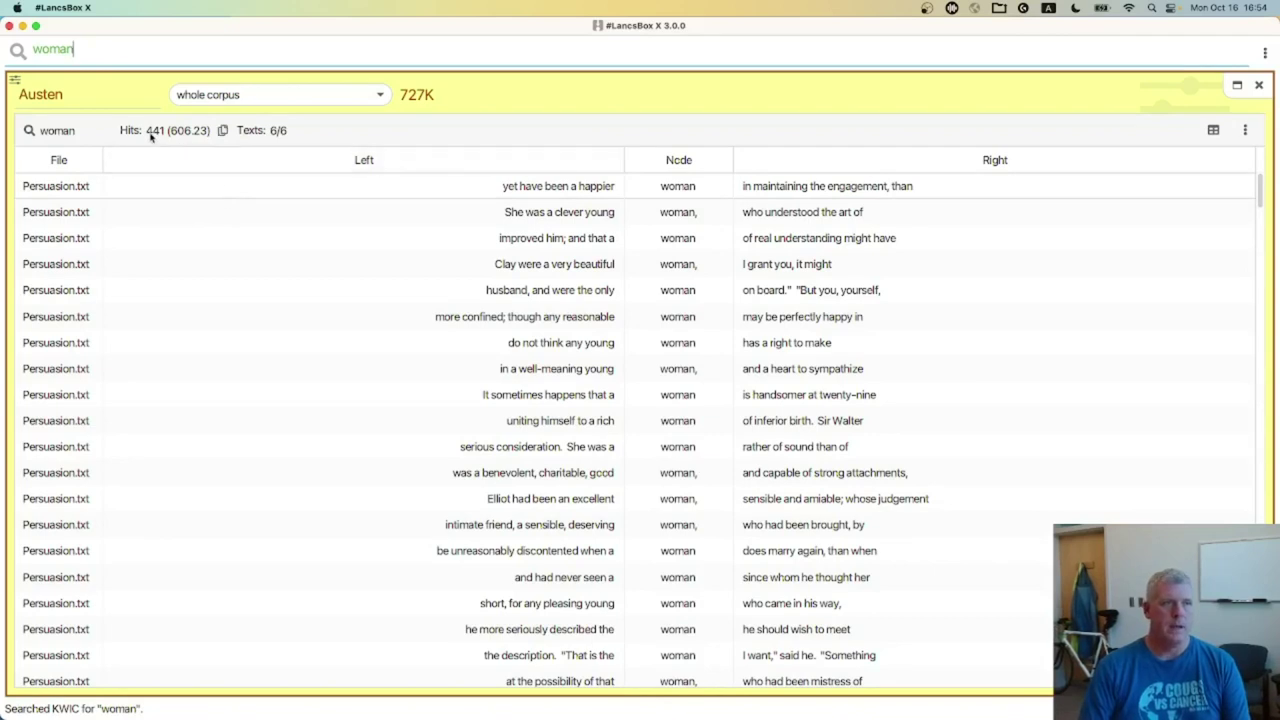
Step: Enlarge the interface text and set the concordance context size to 10 words on each side
{"action": "key", "text": "super+equal"}
{"action": "key", "text": "super+equal"}
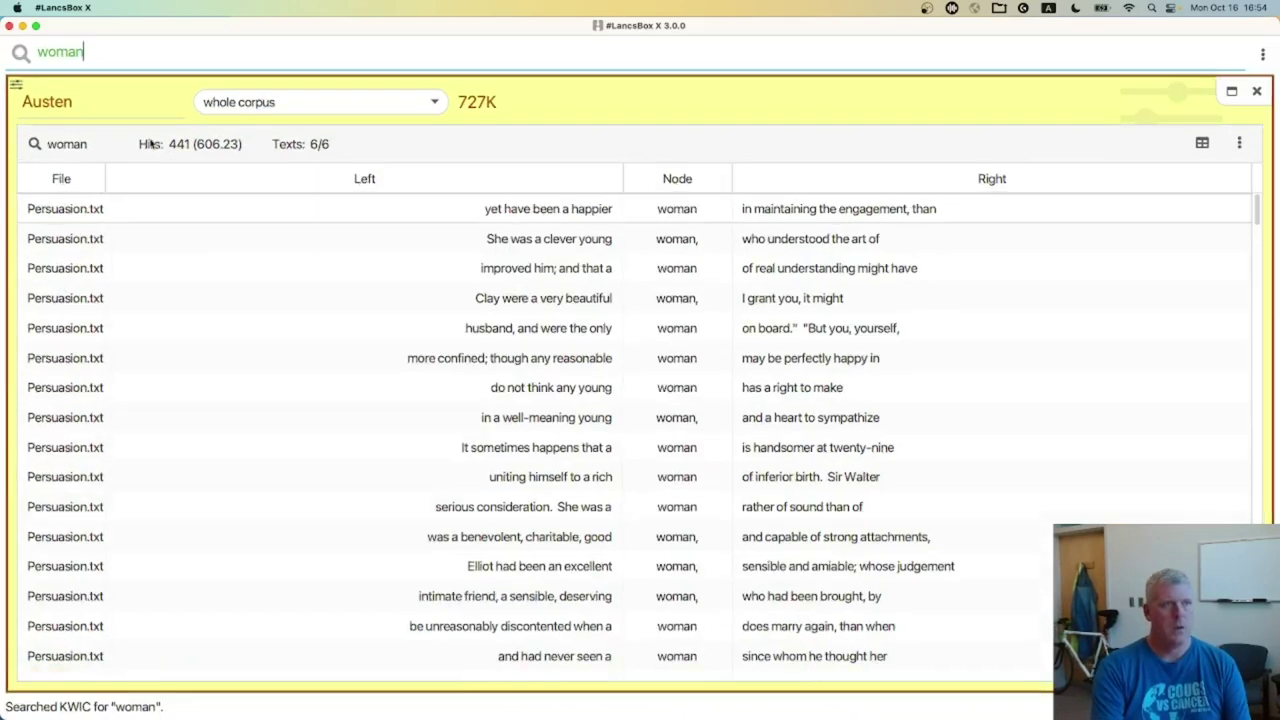
{"action": "key", "text": "super+equal"}
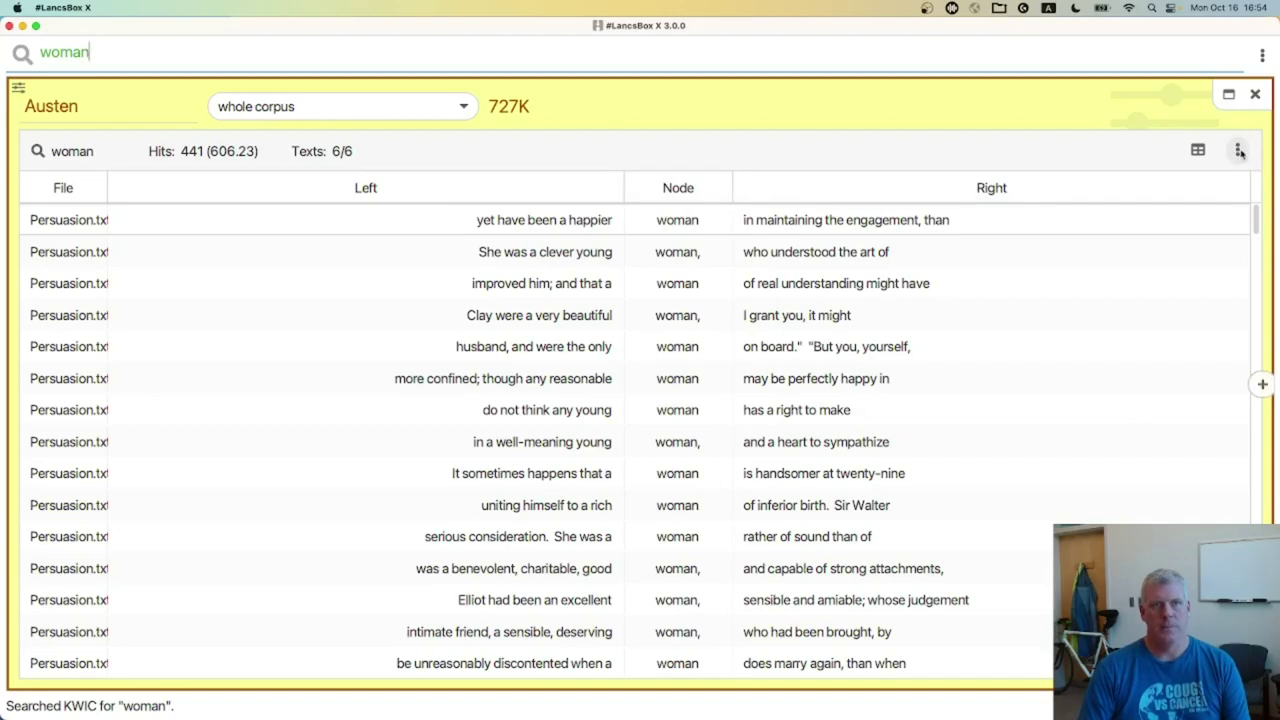
{"action": "left_click", "coordinate": [1238, 151]}
{"action": "mouse_move", "coordinate": [1252, 183]}
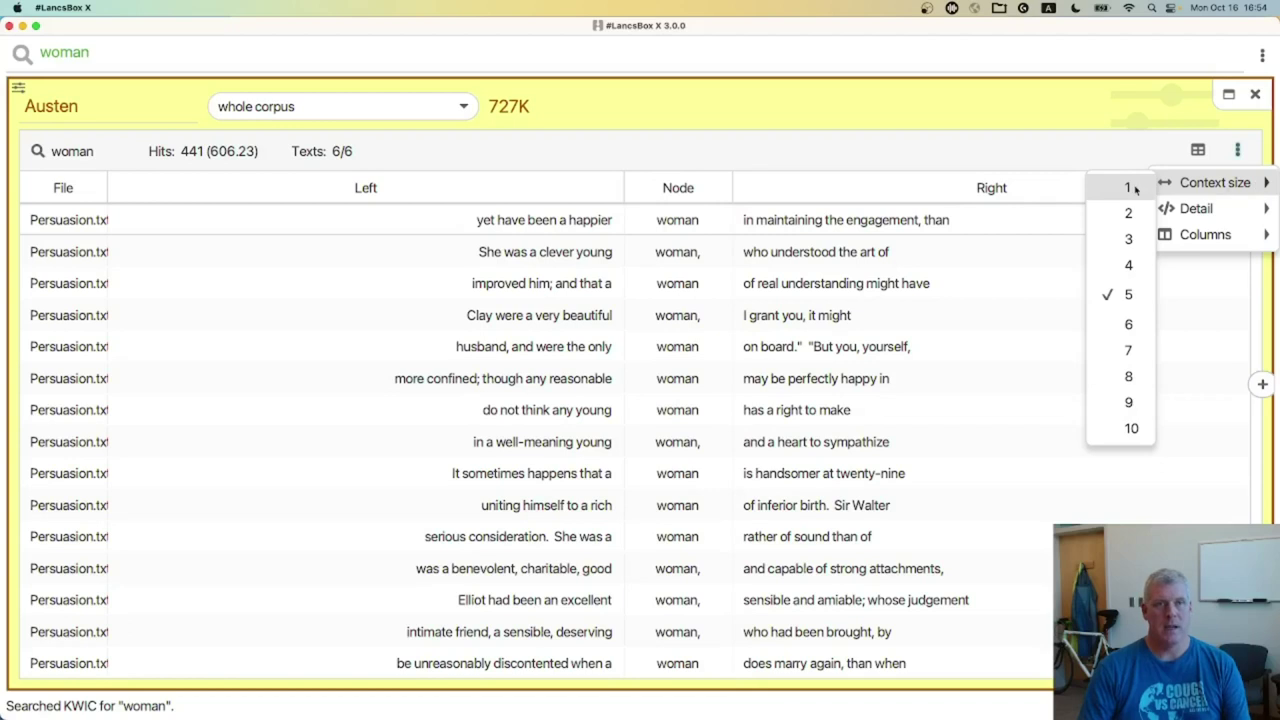
{"action": "left_click", "coordinate": [1126, 429]}
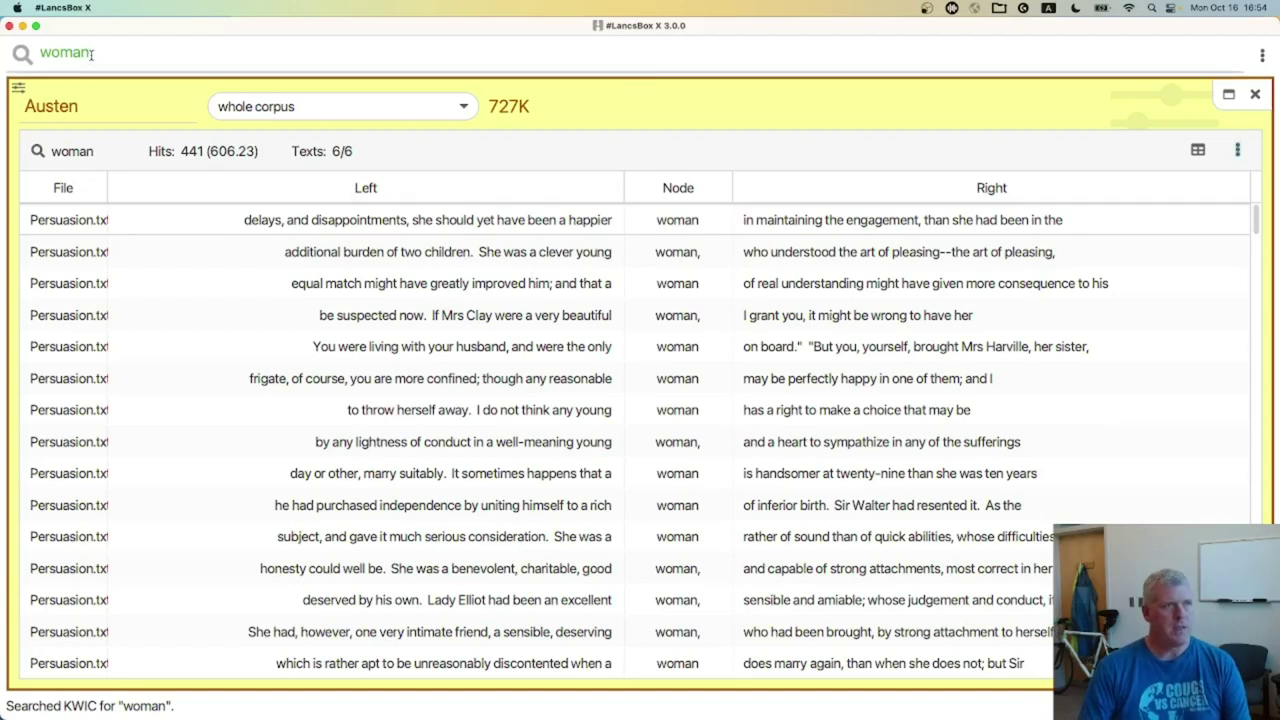
Step: Add a wildcard to the query to search for "woman*" and look through the matching node words
{"action": "type", "text": "*"}
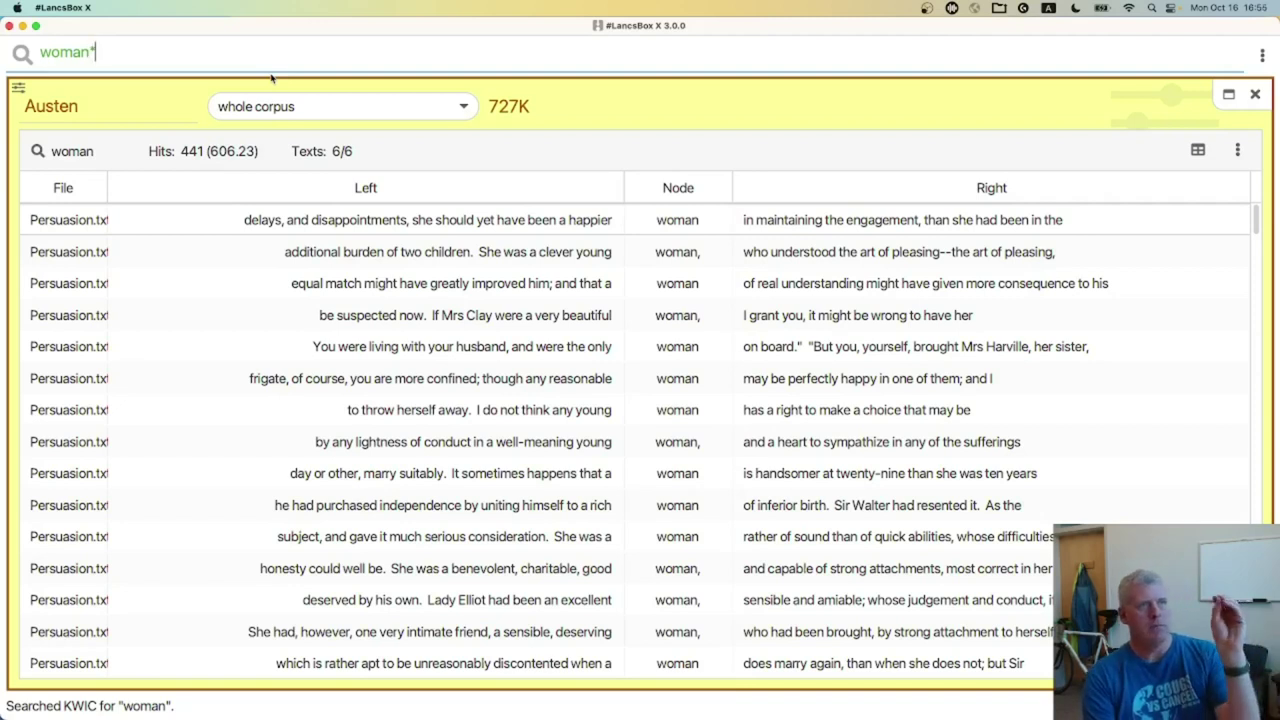
{"action": "key", "text": "Return"}
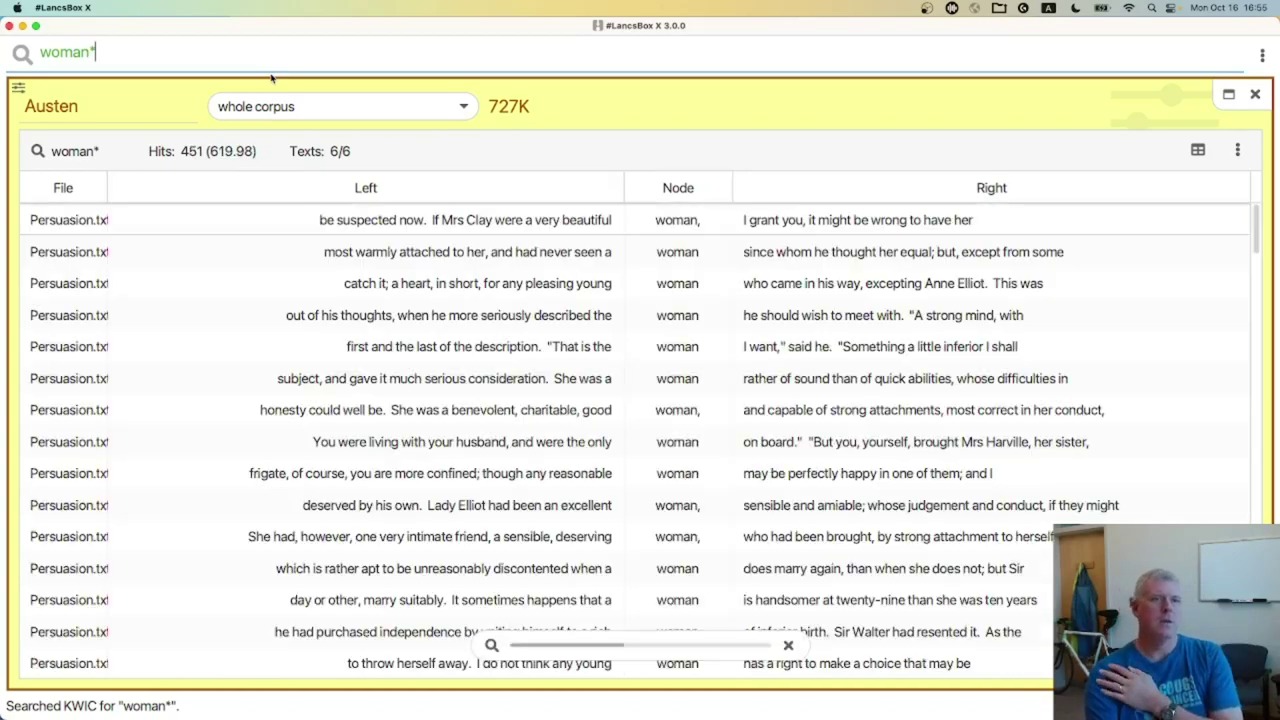
{"action": "scroll", "coordinate": [810, 405], "scroll_direction": "down", "scroll_amount": 10}
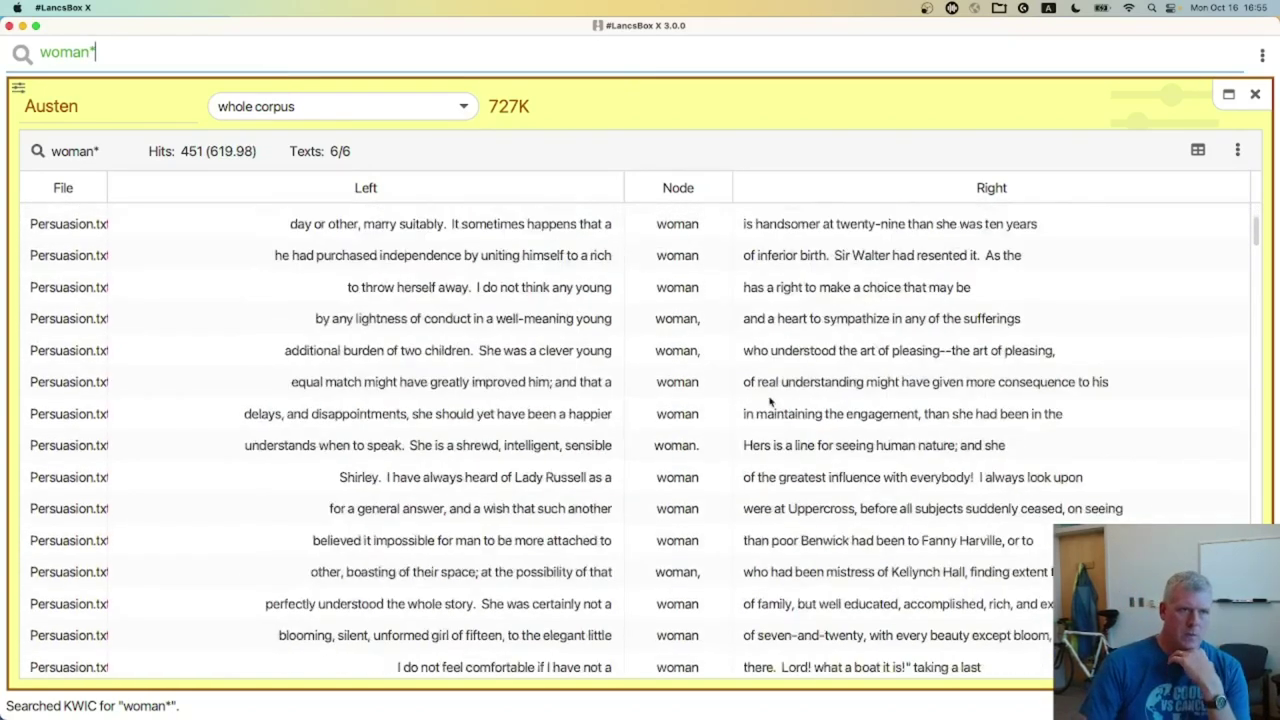
{"action": "scroll", "coordinate": [815, 410], "scroll_direction": "down", "scroll_amount": 10}
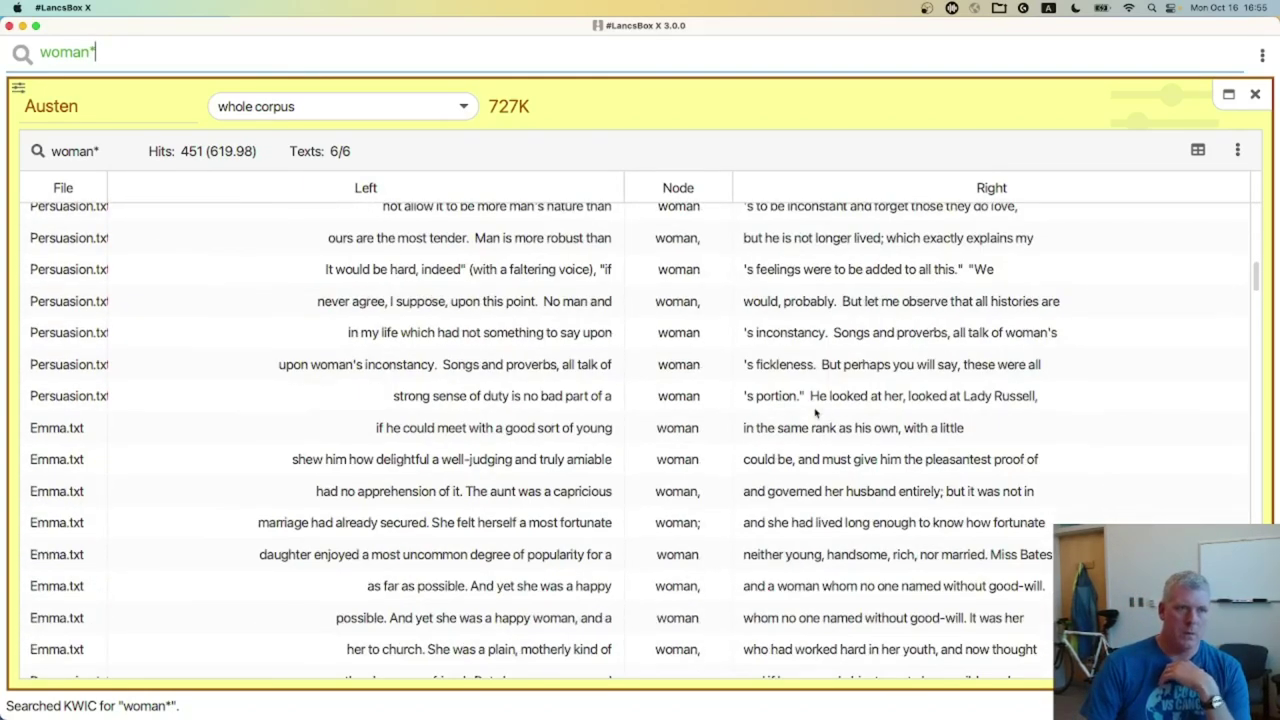
{"action": "scroll", "coordinate": [815, 410], "scroll_direction": "up", "scroll_amount": 7}
{"action": "scroll", "coordinate": [817, 410], "scroll_direction": "up", "scroll_amount": 5}
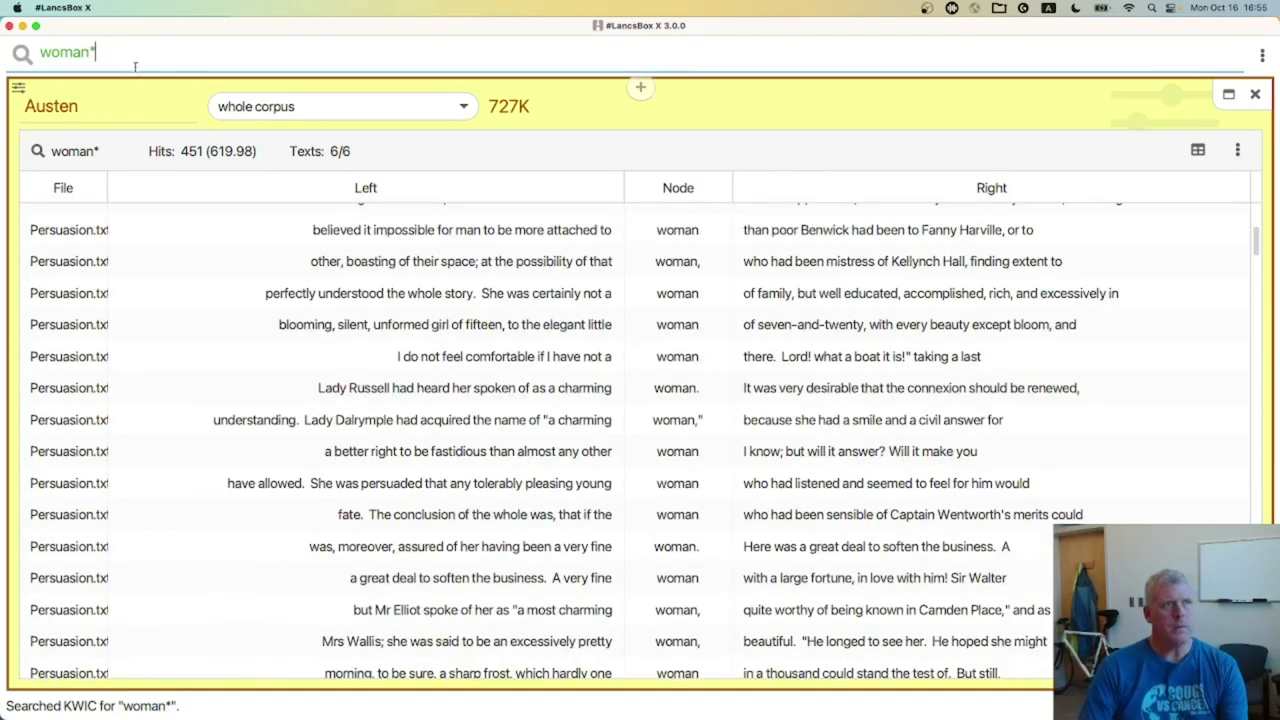
Step: Replace the query with "handsome*" and run the search in the Austen corpus
{"action": "left_click_drag", "start_coordinate": [97, 52], "coordinate": [38, 44]}
{"action": "type", "text": "handsome*"}
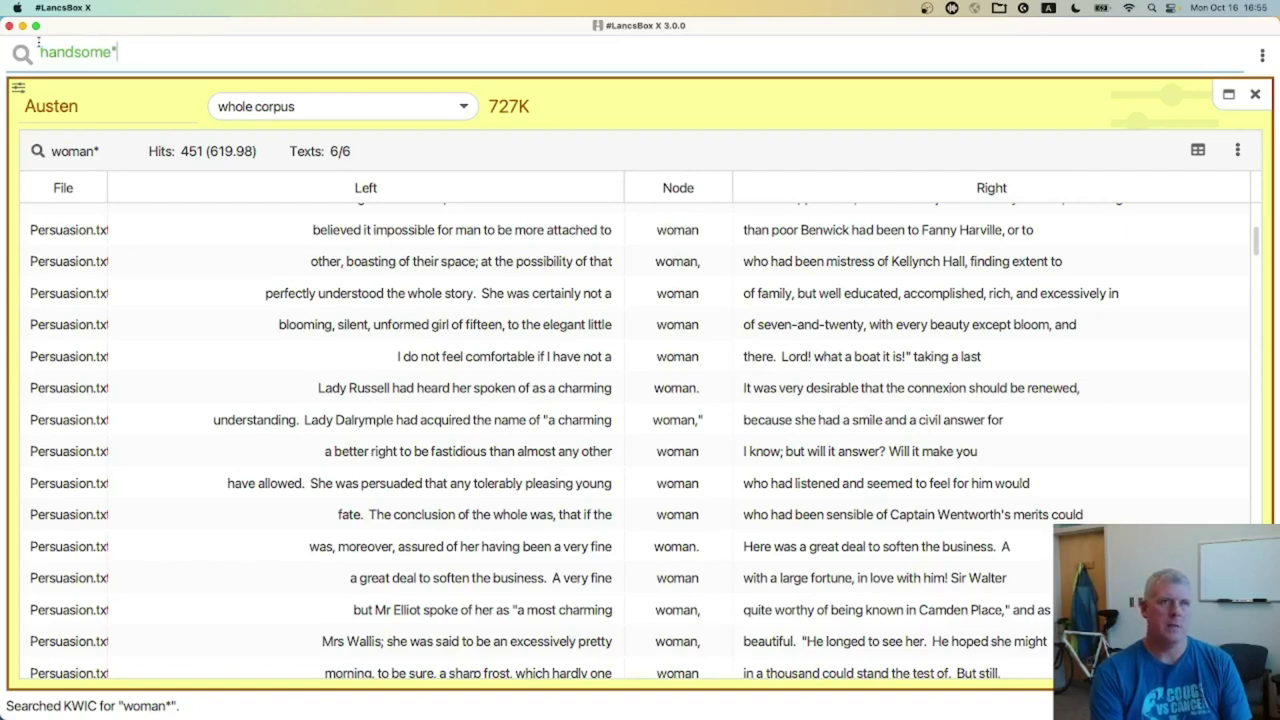
{"action": "key", "text": "Return"}
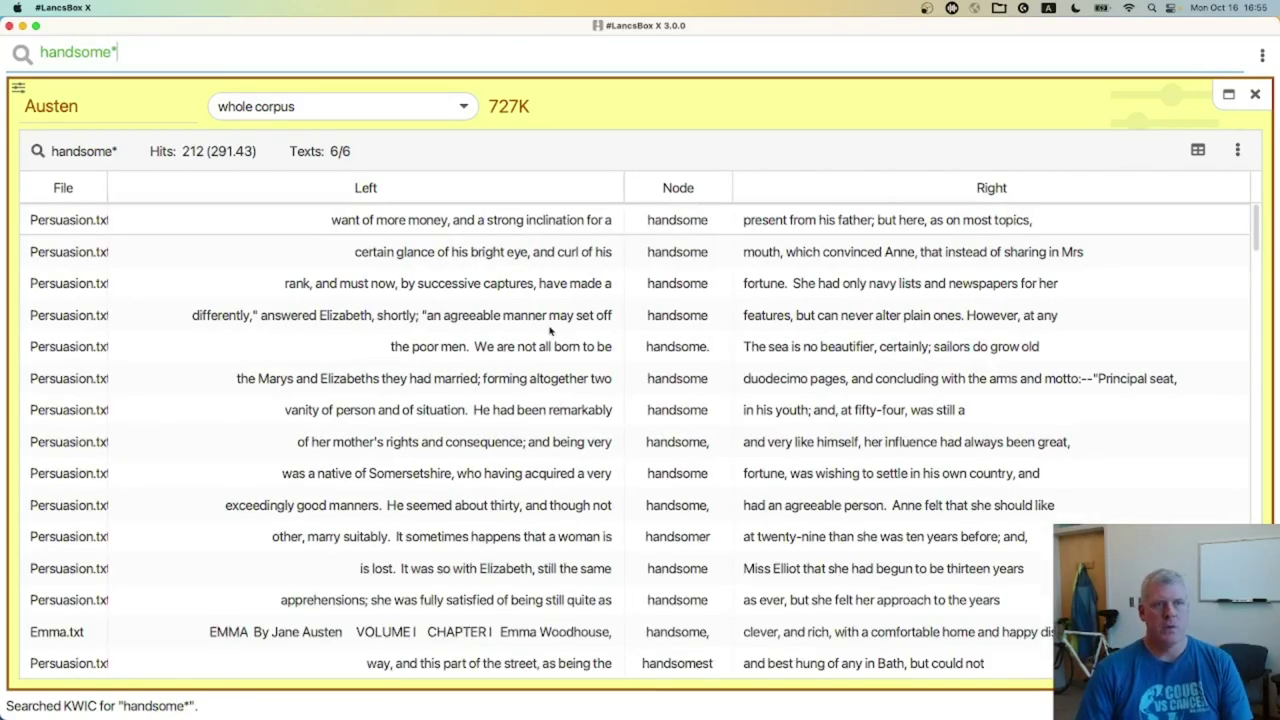
Step: Examine the node words of the "handsome*" hits for the different word forms and attached punctuation the wildcard matches
{"action": "left_click", "coordinate": [679, 540]}
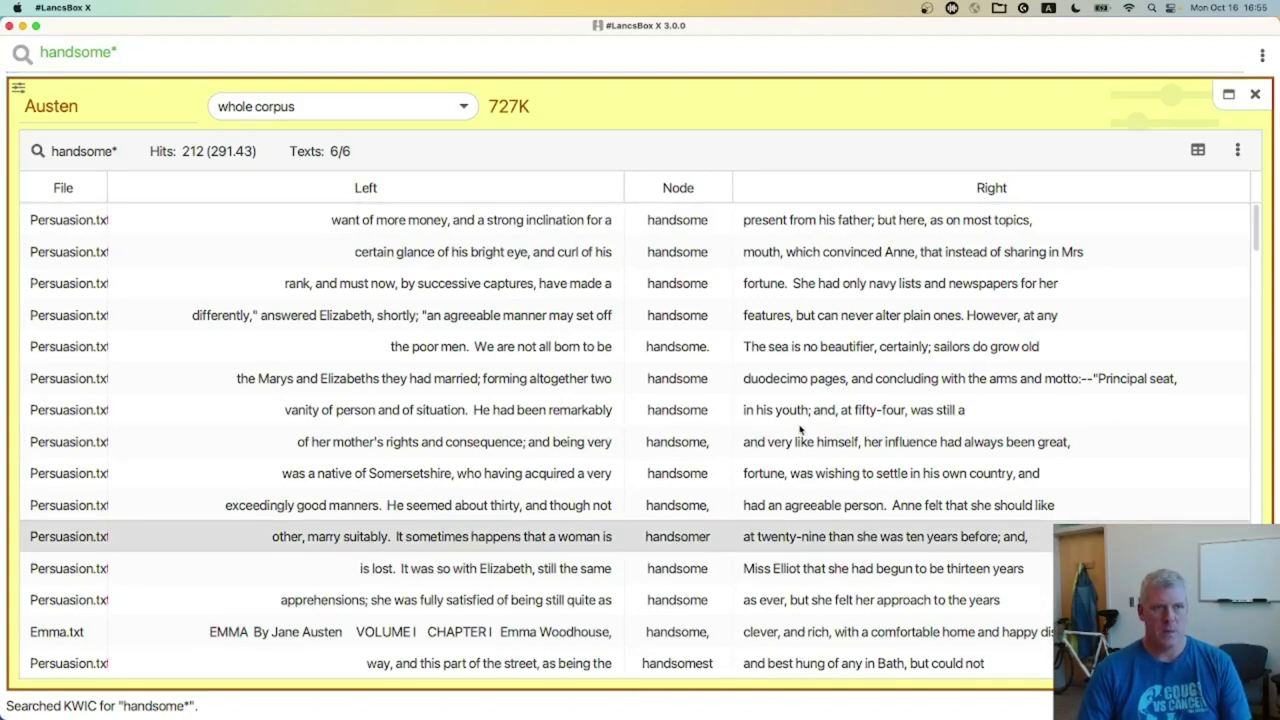
{"action": "scroll", "coordinate": [802, 431], "scroll_direction": "down", "scroll_amount": 1}
{"action": "scroll", "coordinate": [808, 436], "scroll_direction": "down", "scroll_amount": 3}
{"action": "left_click", "coordinate": [720, 525]}
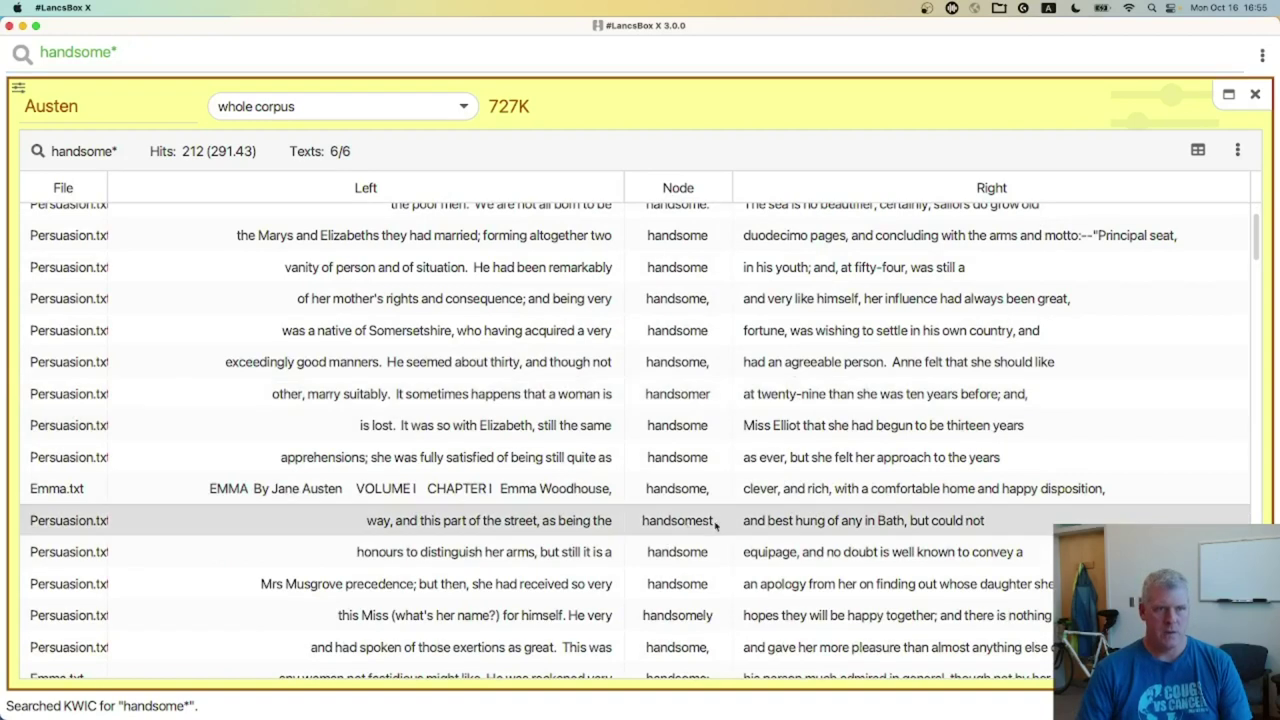
{"action": "scroll", "coordinate": [863, 463], "scroll_direction": "down", "scroll_amount": 2}
{"action": "left_click", "coordinate": [702, 557]}
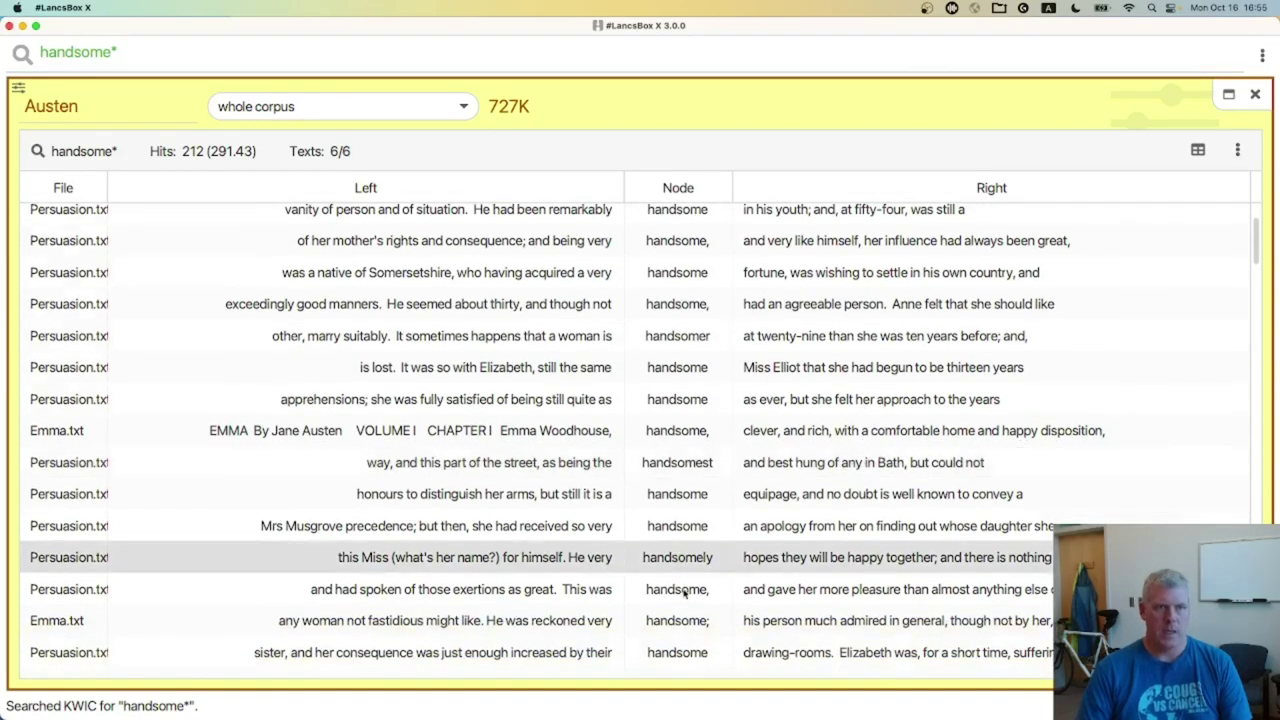
{"action": "left_click", "coordinate": [685, 592]}
{"action": "left_click", "coordinate": [680, 620]}
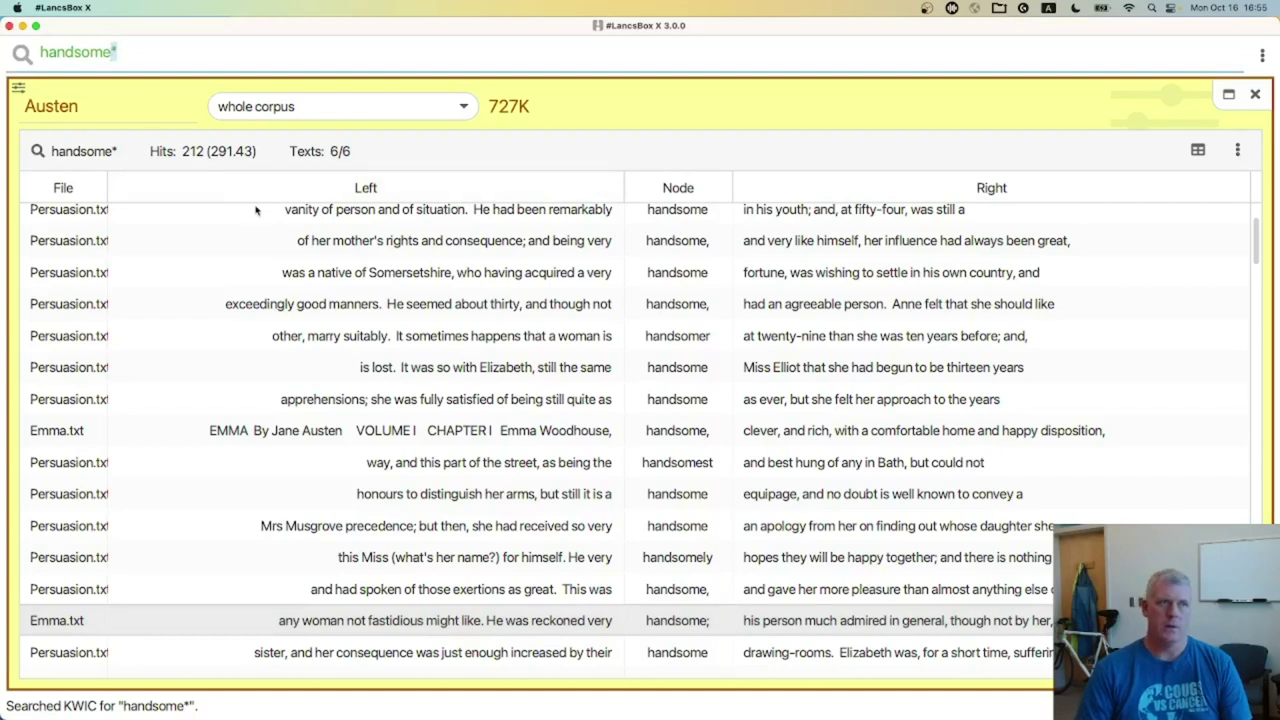
Step: Search for "handsome *" with a space before the asterisk, and widen the Node column to fit both words
{"action": "mouse_move", "coordinate": [255, 210]}
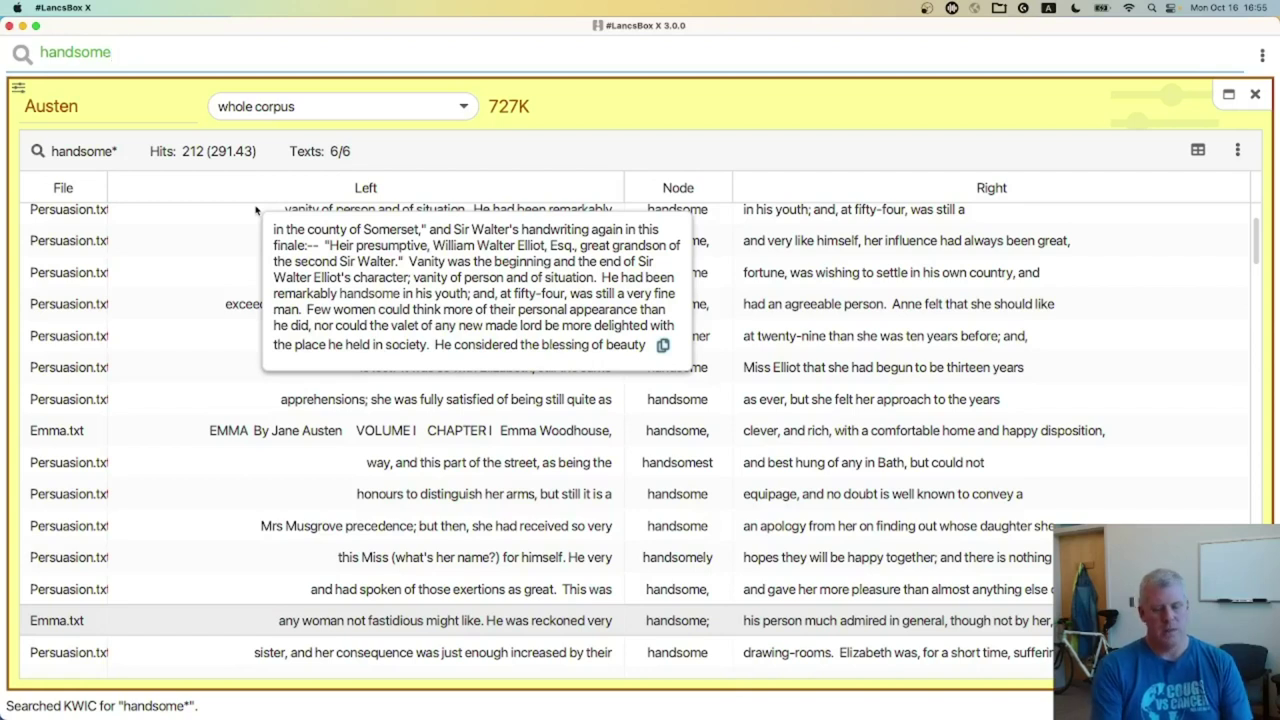
{"action": "key", "text": "Return"}
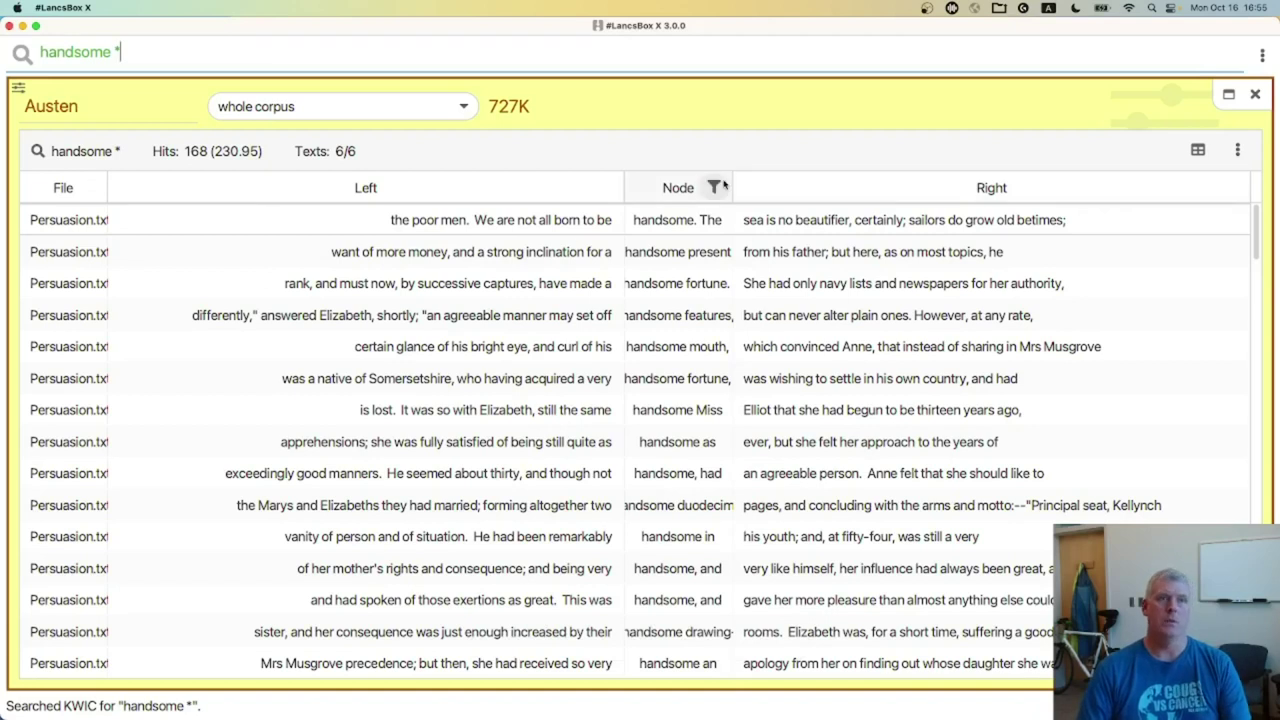
{"action": "left_click_drag", "start_coordinate": [732, 185], "coordinate": [801, 185]}
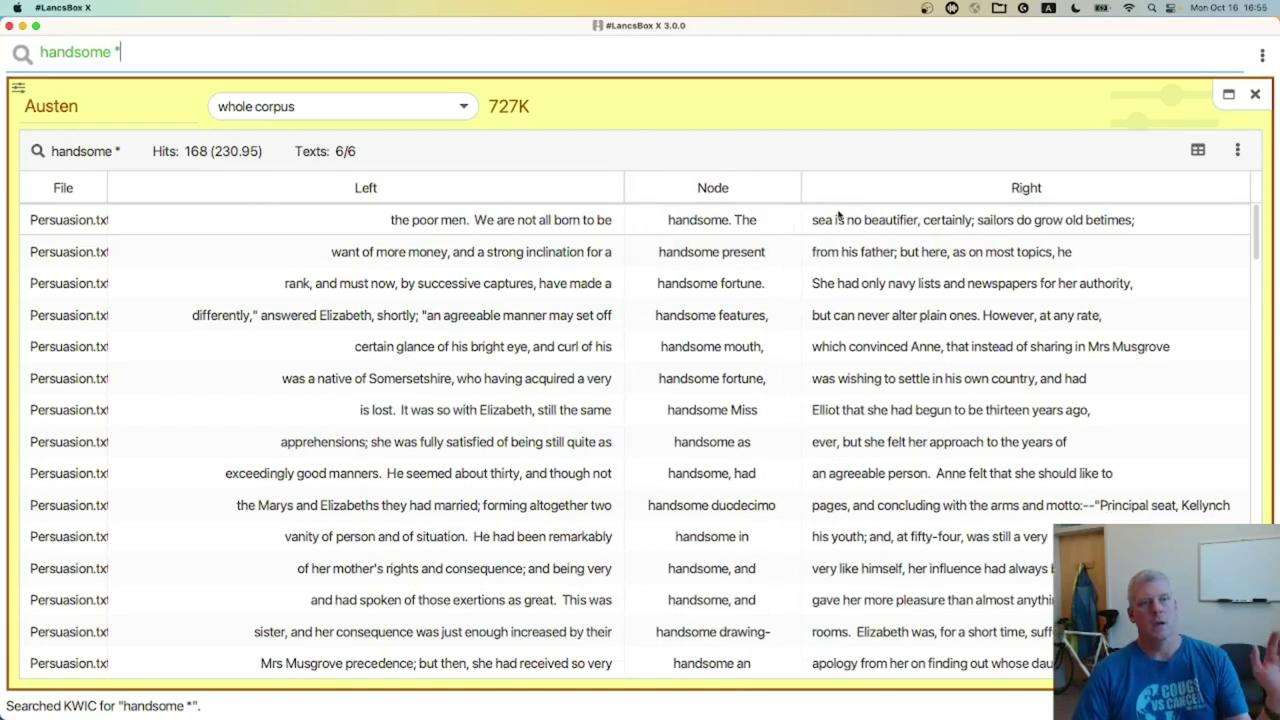
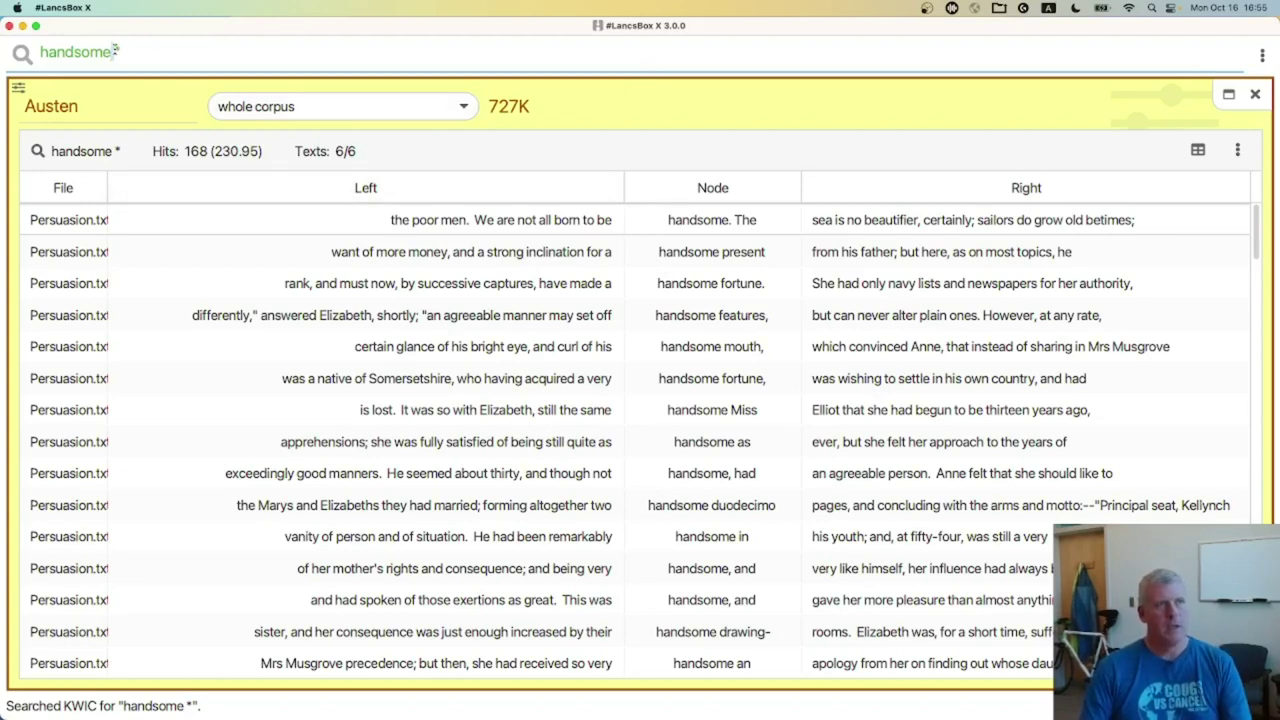
Step: Replace the query with the regular expression search [word="\bhandsome\w*"] and run it
{"action": "left_click_drag", "start_coordinate": [116, 50], "coordinate": [24, 52]}
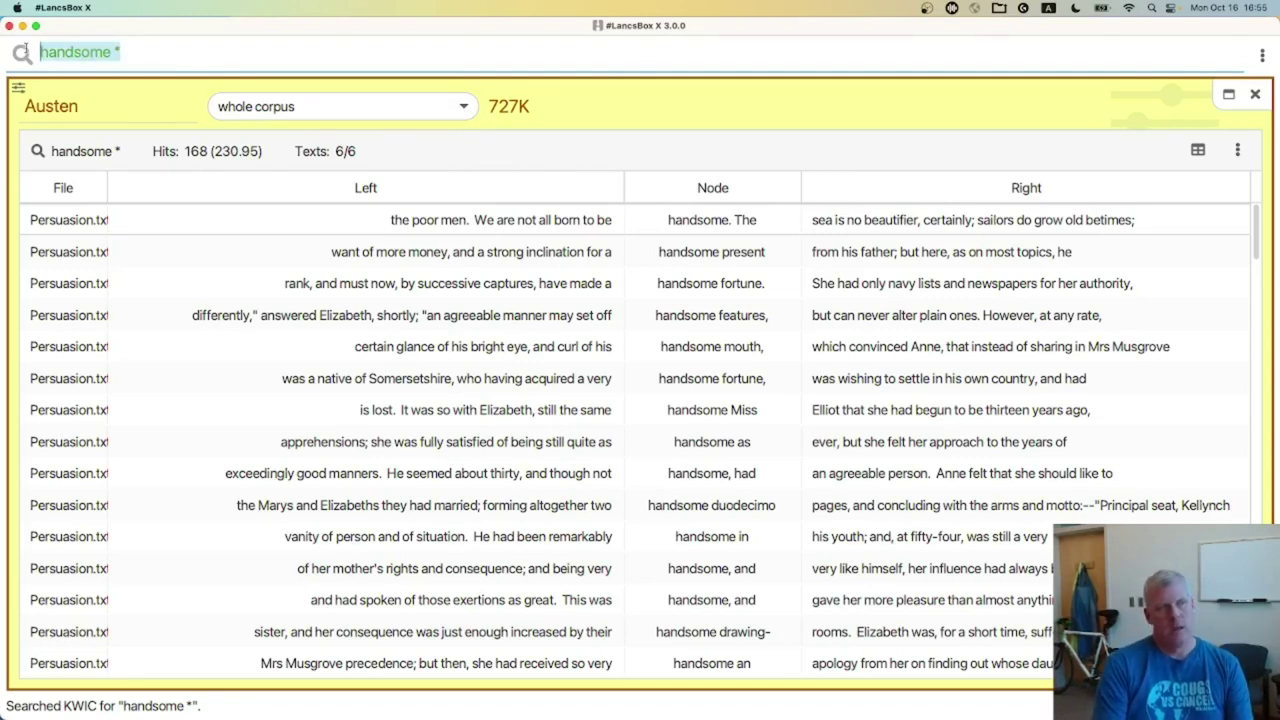
{"action": "type", "text": "["}
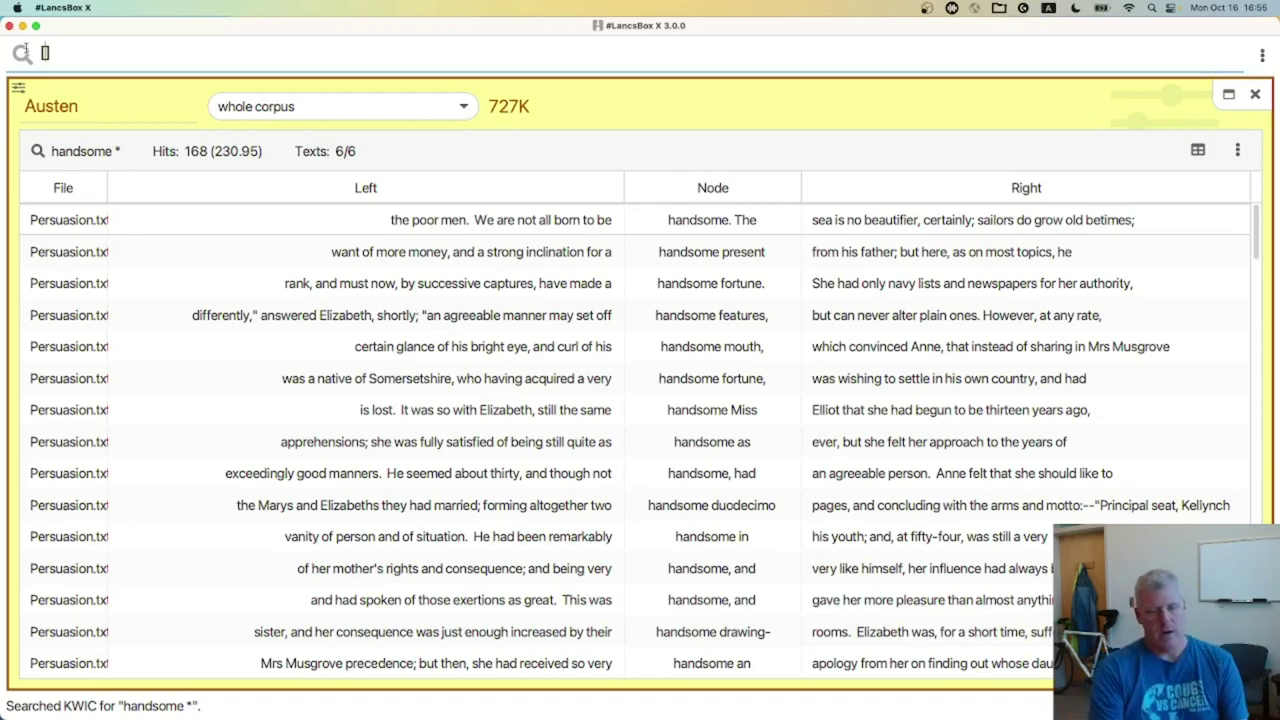
{"action": "type", "text": "word="}
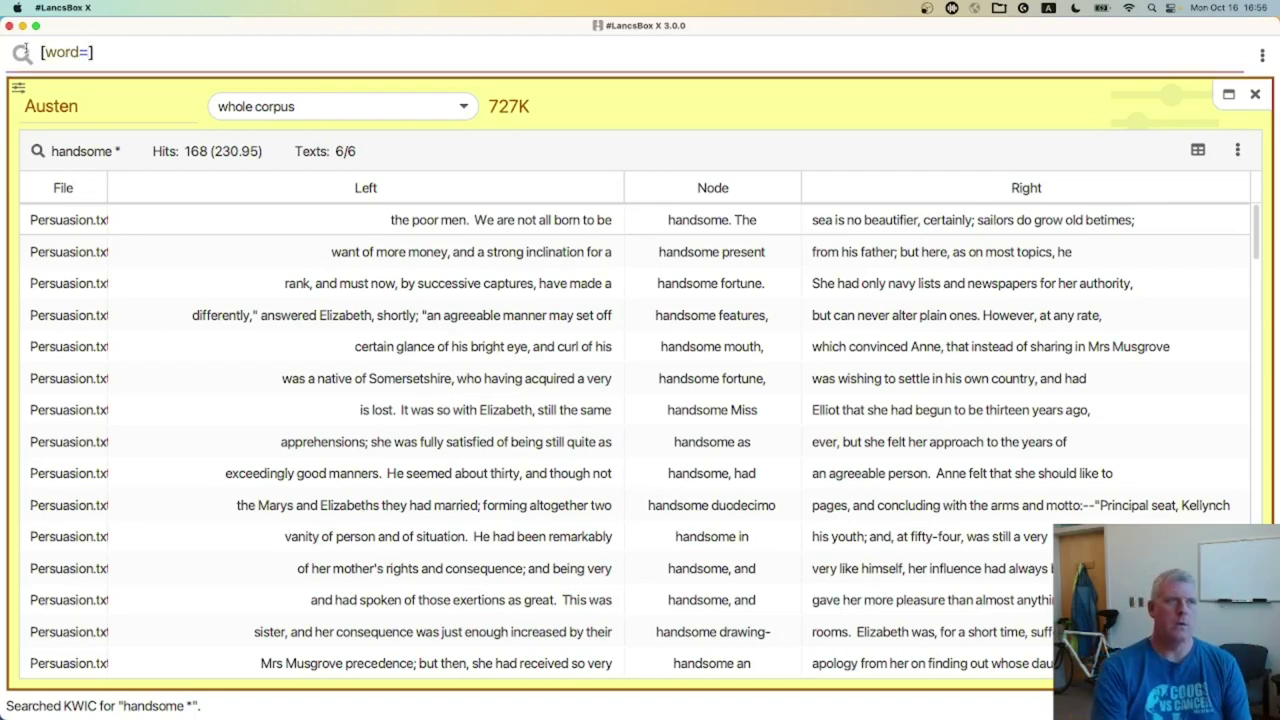
{"action": "type", "text": "\""}
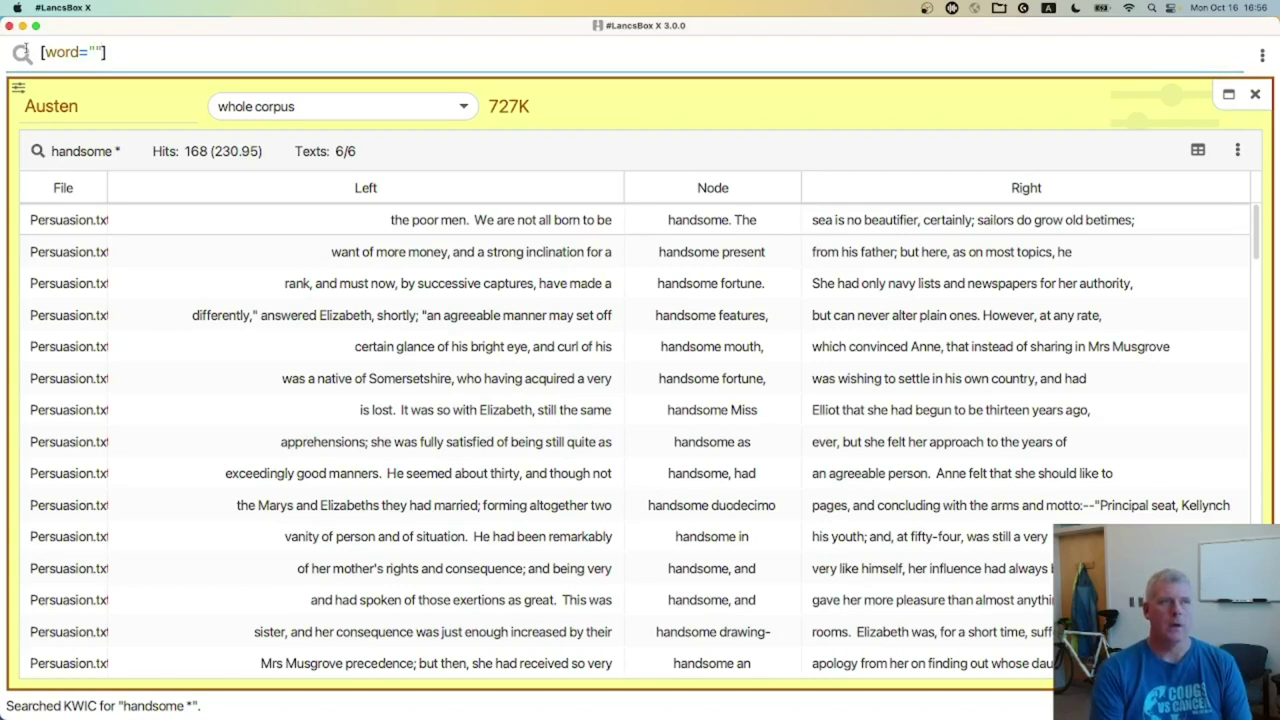
{"action": "type", "text": "\\b"}
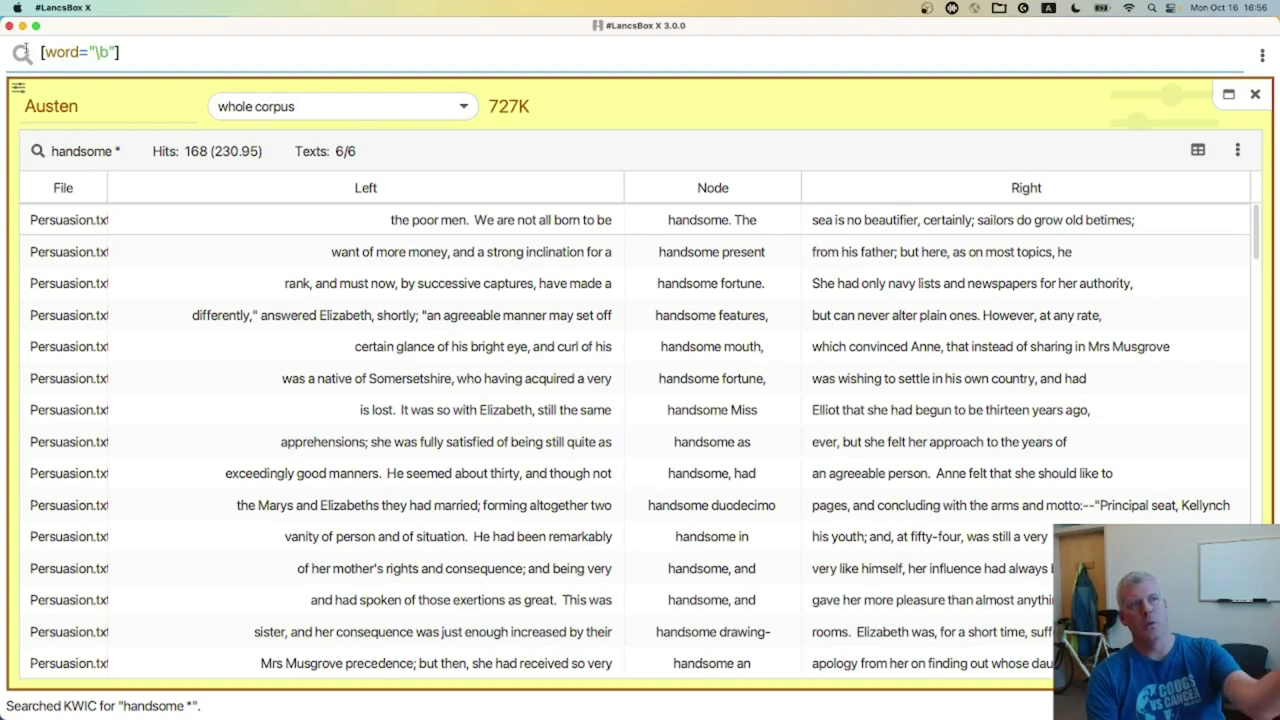
{"action": "type", "text": "handsome"}
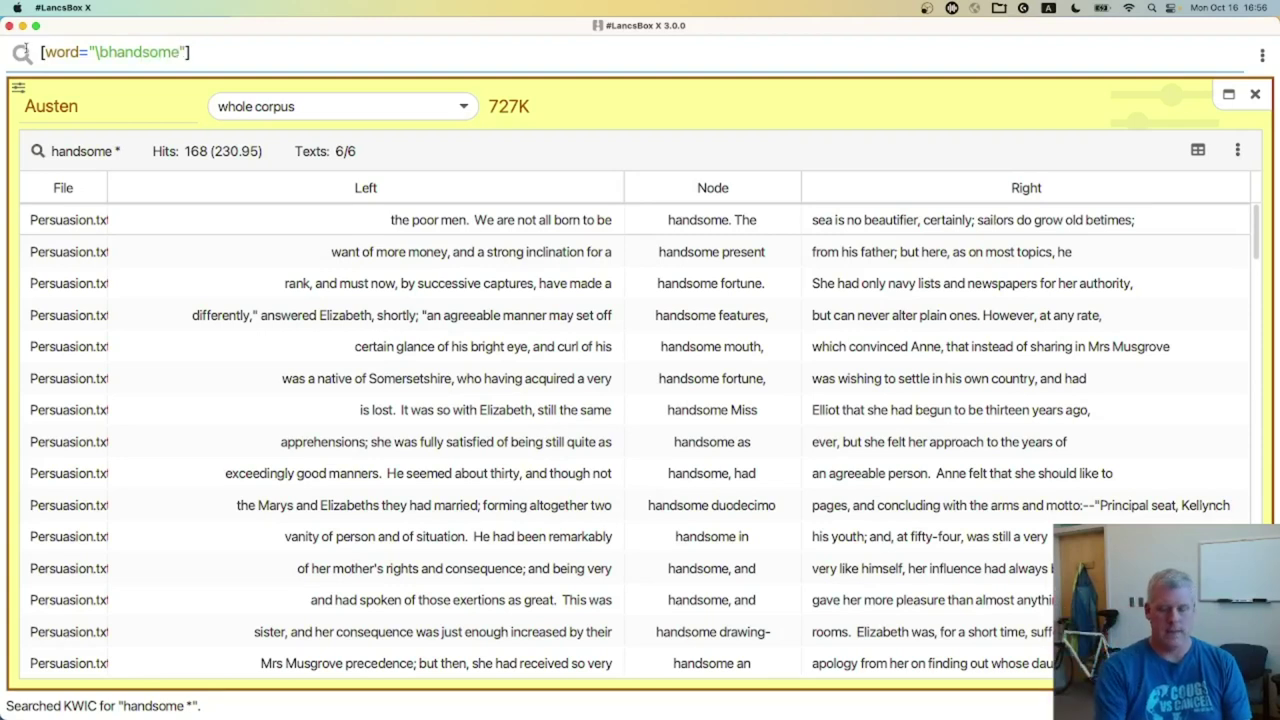
{"action": "type", "text": "\\w"}
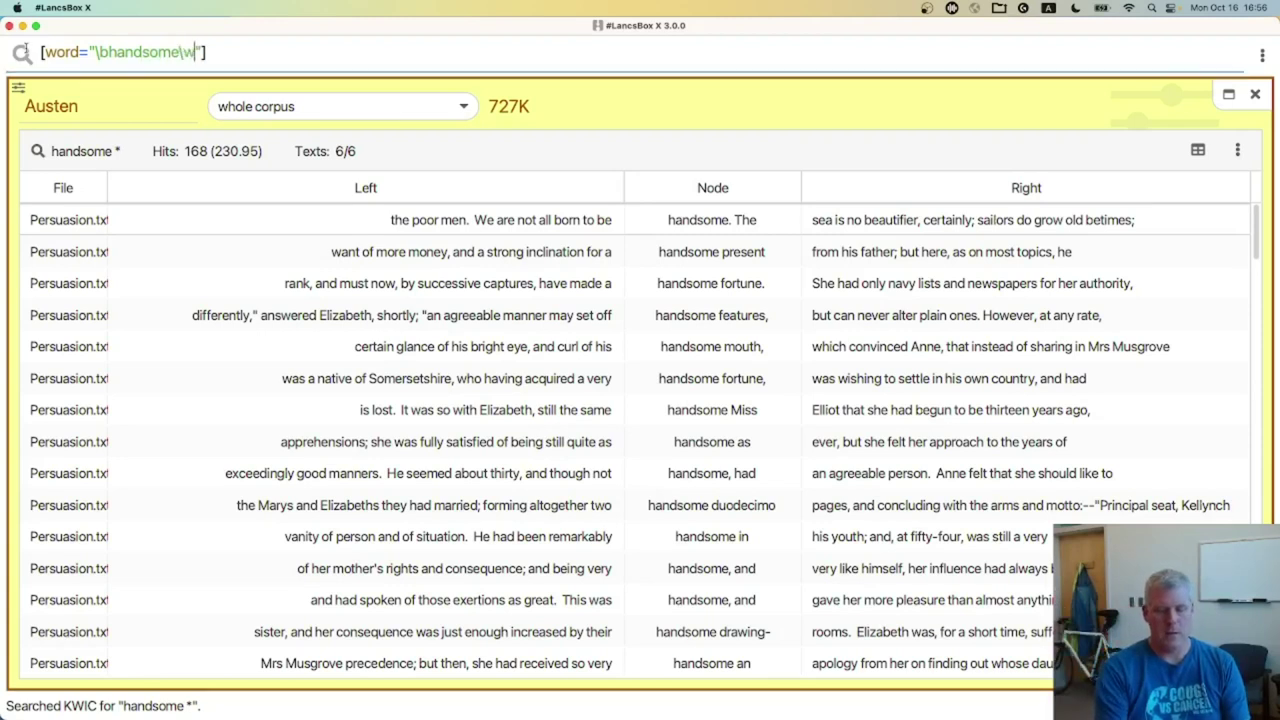
{"action": "type", "text": "*"}
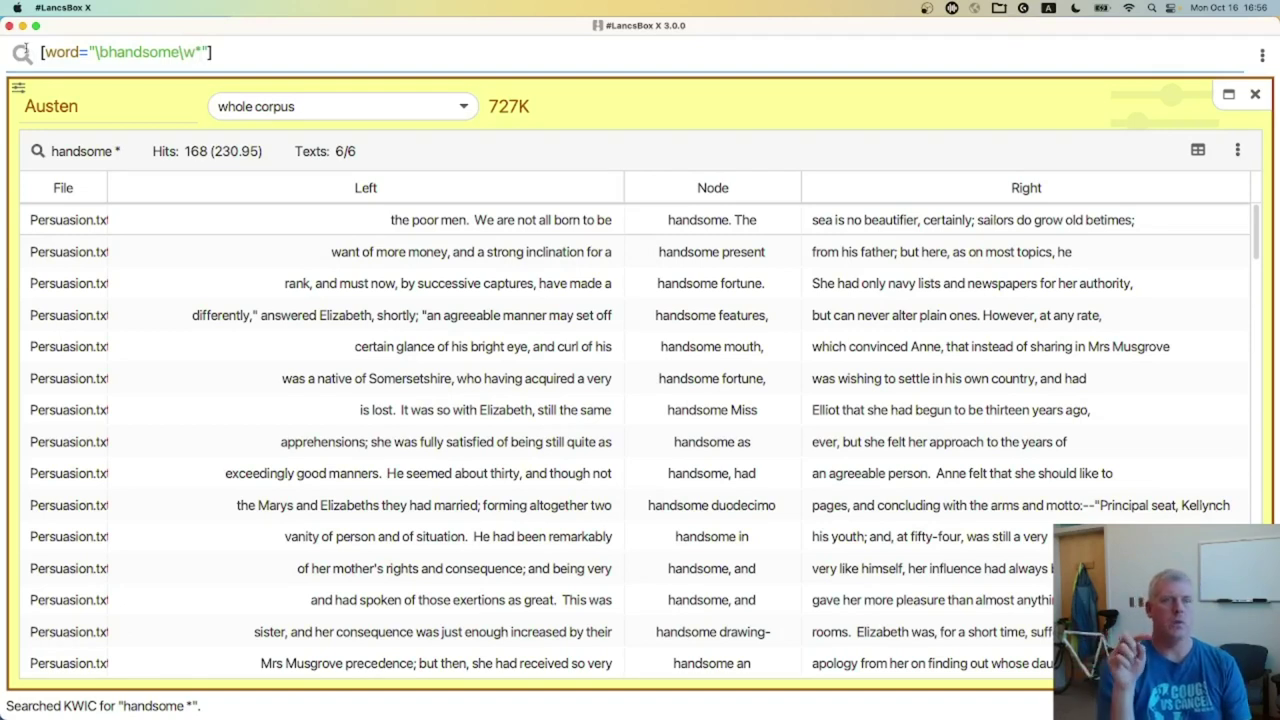
{"action": "left_click", "coordinate": [25, 50]}
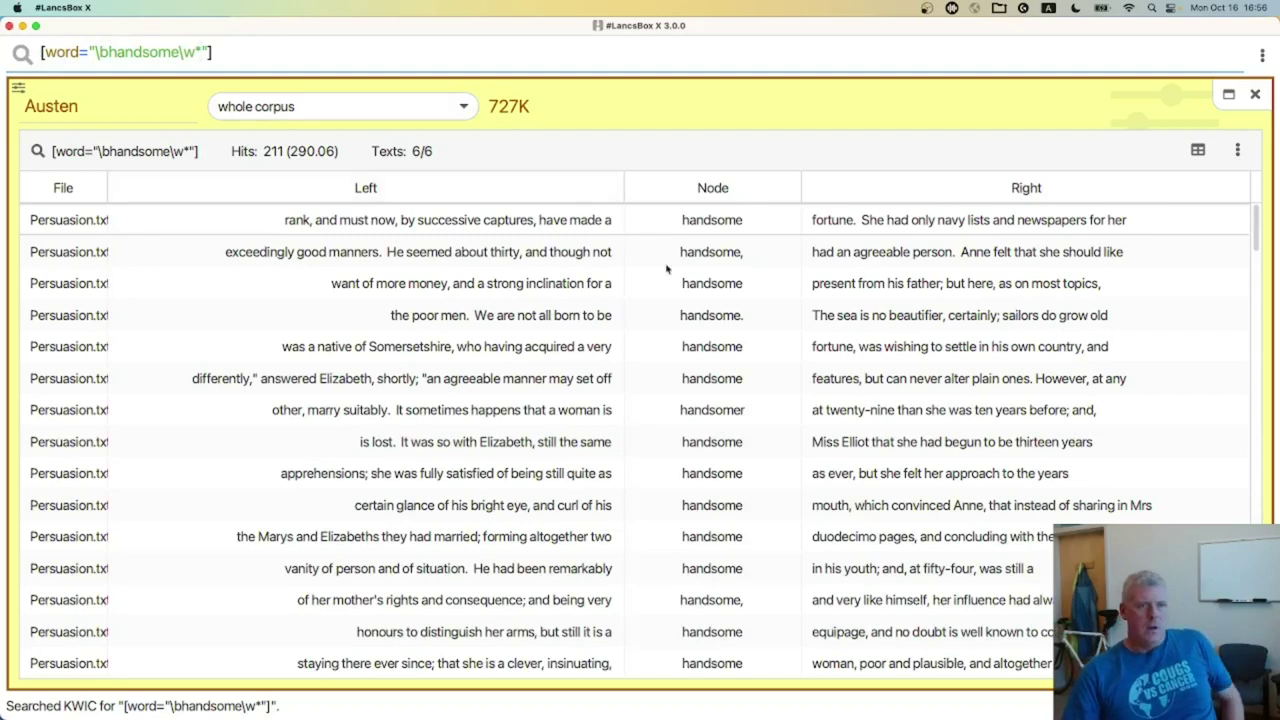
Step: Look through the regular expression results and check which forms of handsome appear as node words
{"action": "left_click", "coordinate": [743, 406]}
{"action": "left_click", "coordinate": [748, 382]}
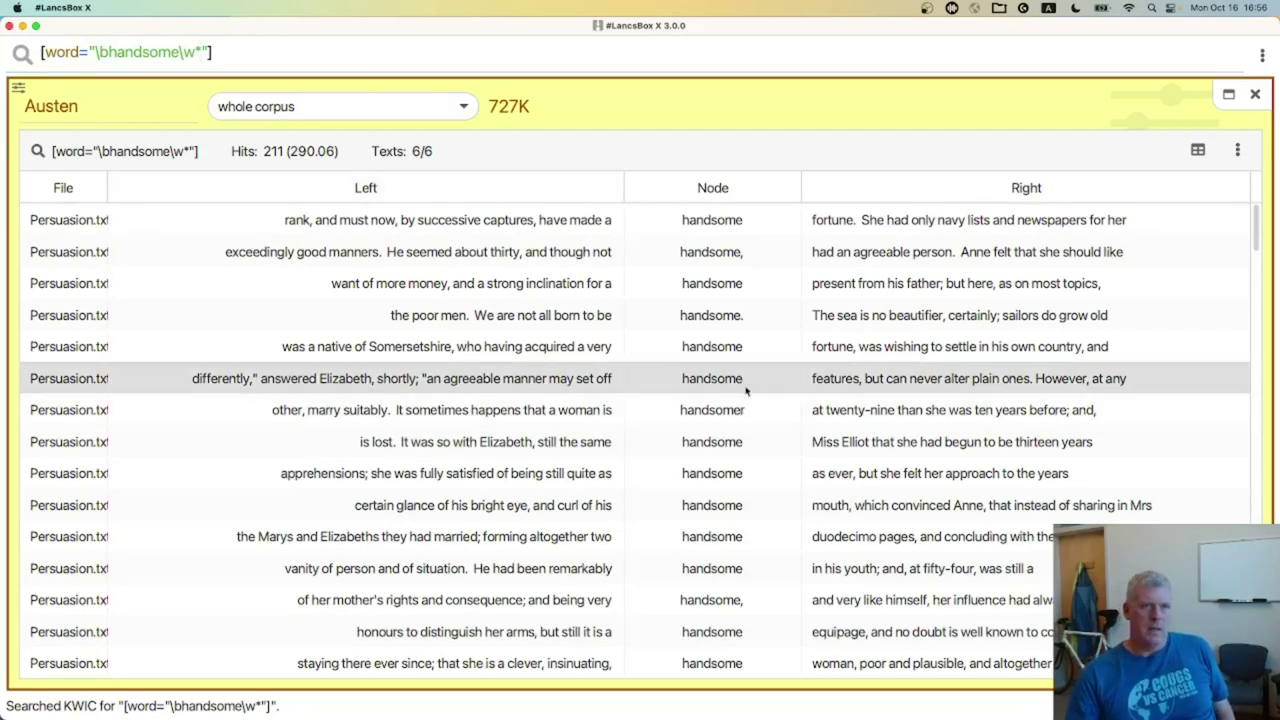
{"action": "scroll", "coordinate": [815, 397], "scroll_direction": "down", "scroll_amount": 5}
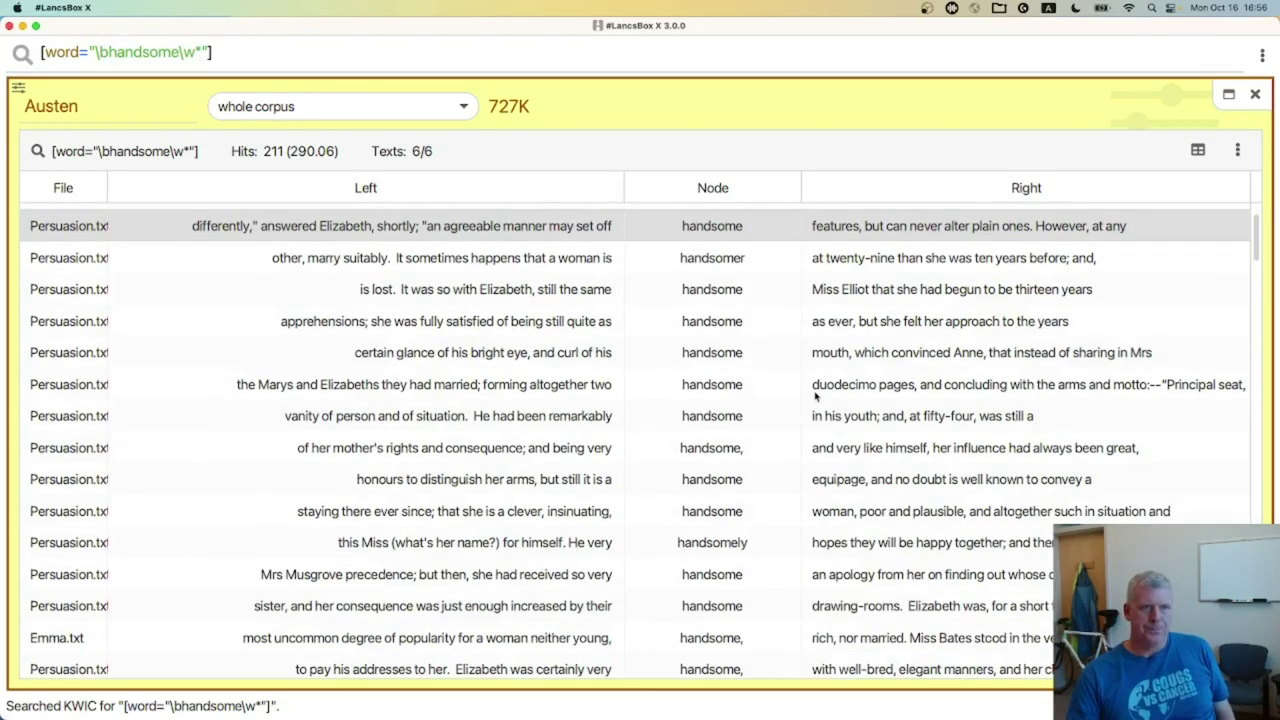
{"action": "left_click", "coordinate": [724, 550]}
{"action": "scroll", "coordinate": [816, 490], "scroll_direction": "down", "scroll_amount": 7}
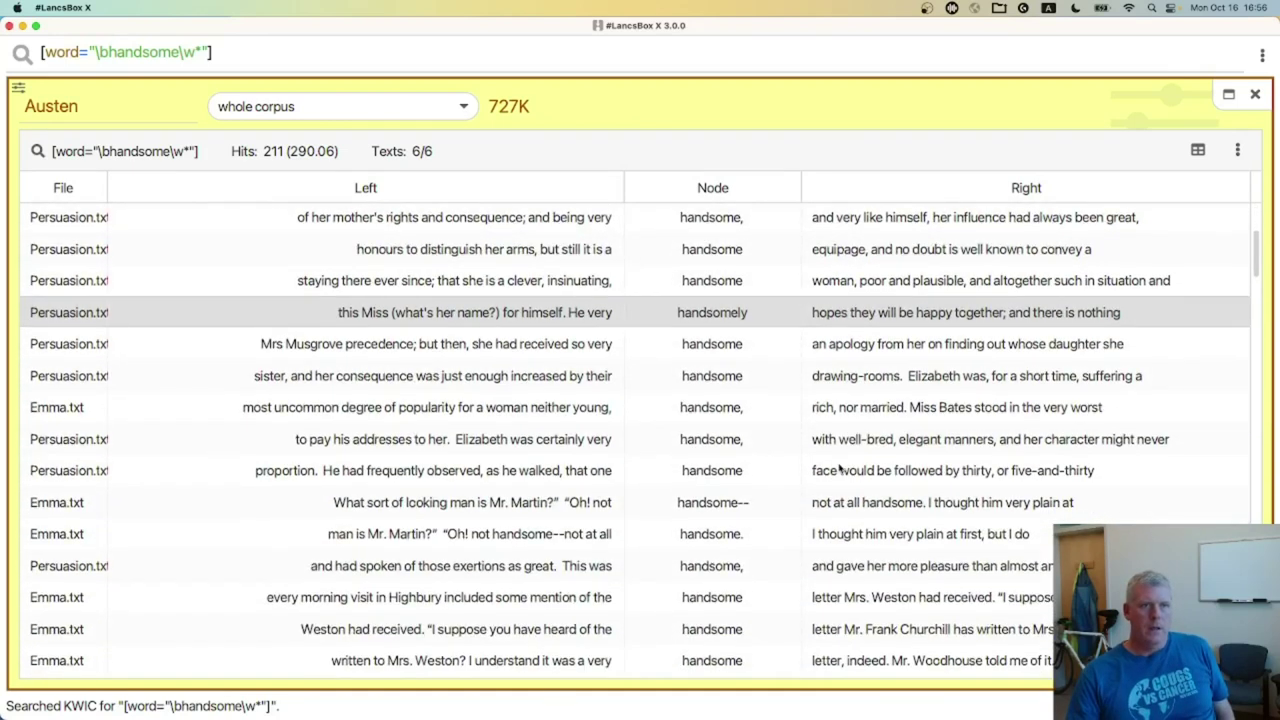
{"action": "scroll", "coordinate": [843, 466], "scroll_direction": "down", "scroll_amount": 10}
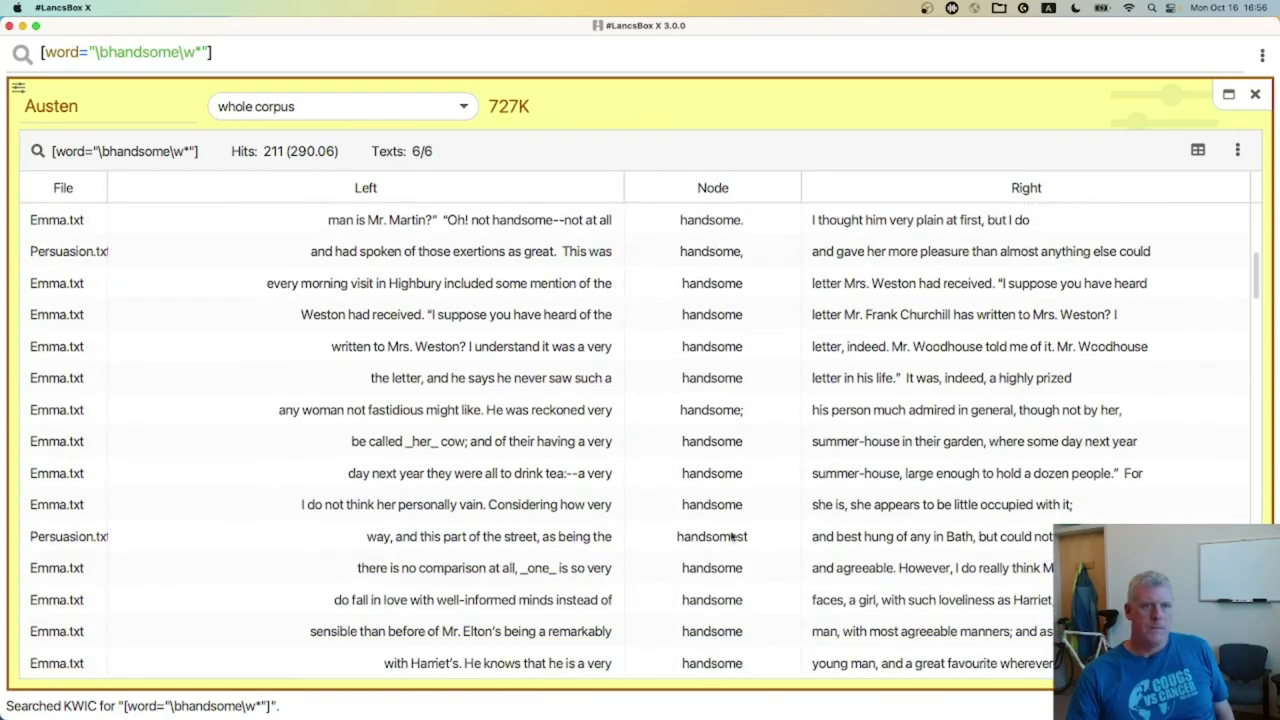
Step: Examine the regular expression hits for capitalised forms of handsome, and compare them with the quoted pattern in the query
{"action": "left_click", "coordinate": [732, 538]}
{"action": "left_click", "coordinate": [729, 600]}
{"action": "scroll", "coordinate": [830, 480], "scroll_direction": "down", "scroll_amount": 13}
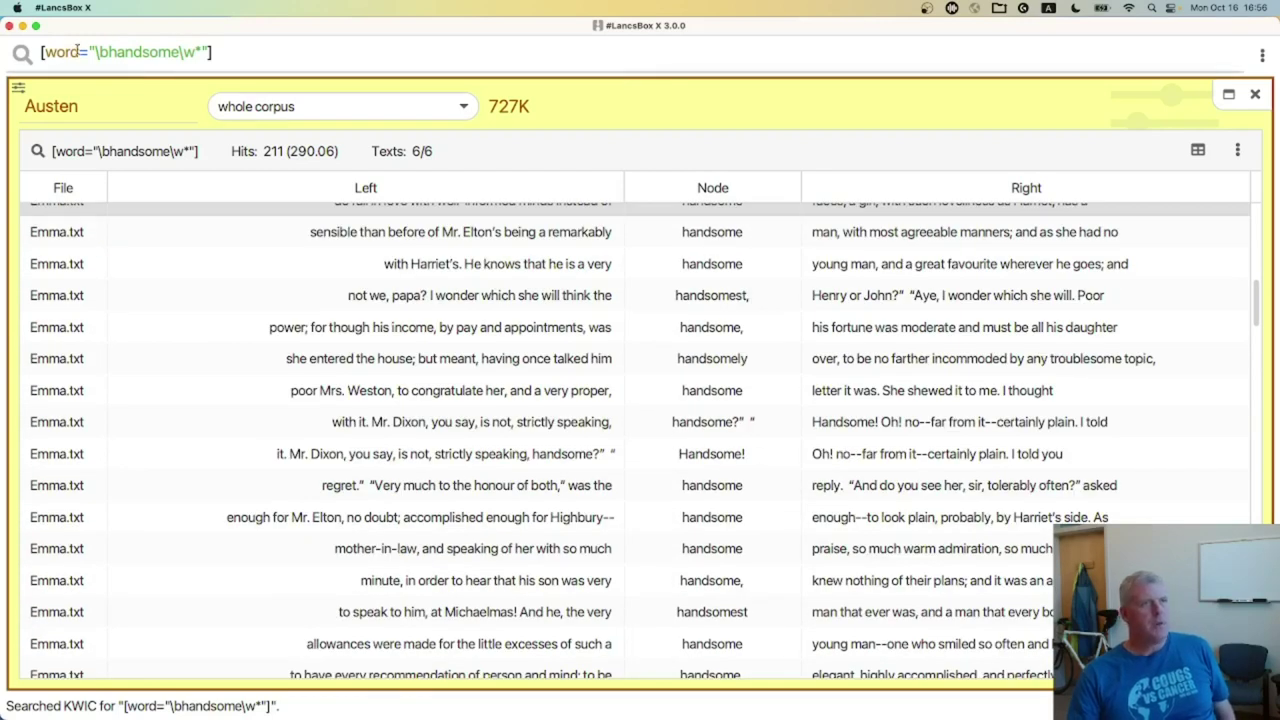
{"action": "left_click_drag", "start_coordinate": [90, 52], "coordinate": [210, 52]}
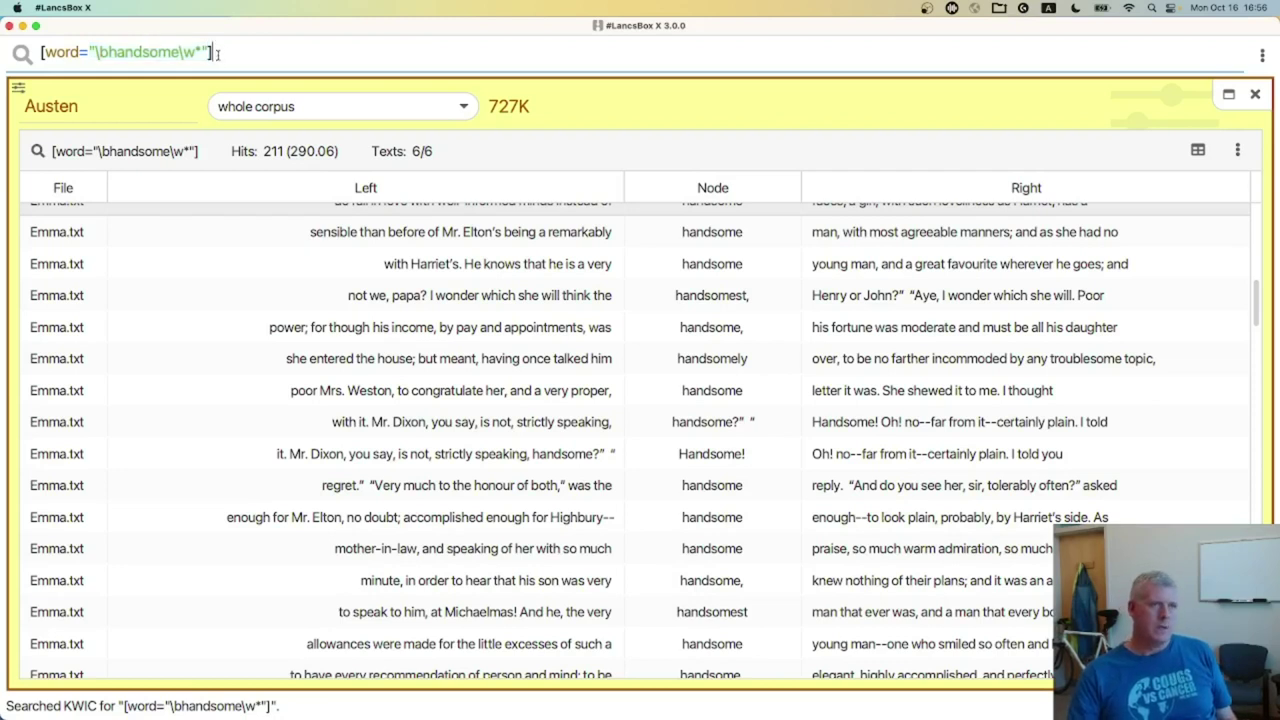
{"action": "left_click", "coordinate": [219, 54]}
{"action": "left_click_drag", "start_coordinate": [42, 52], "coordinate": [207, 52]}
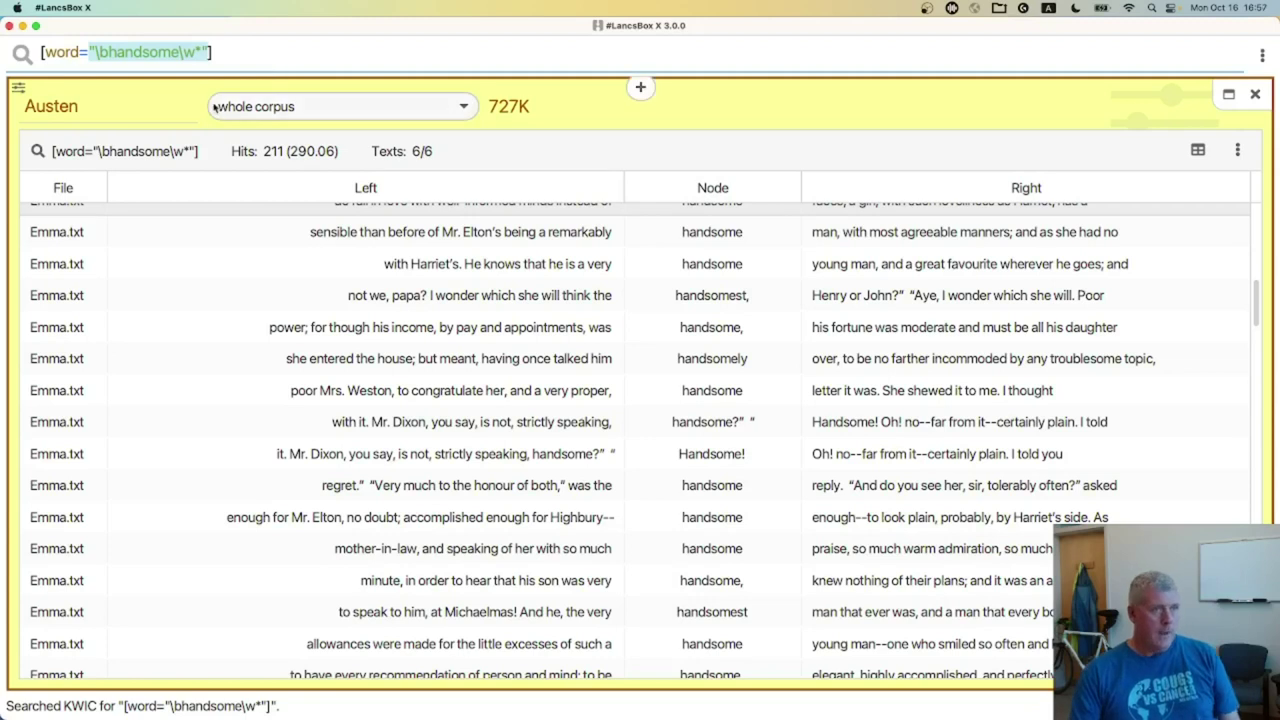
{"action": "left_click", "coordinate": [134, 92]}
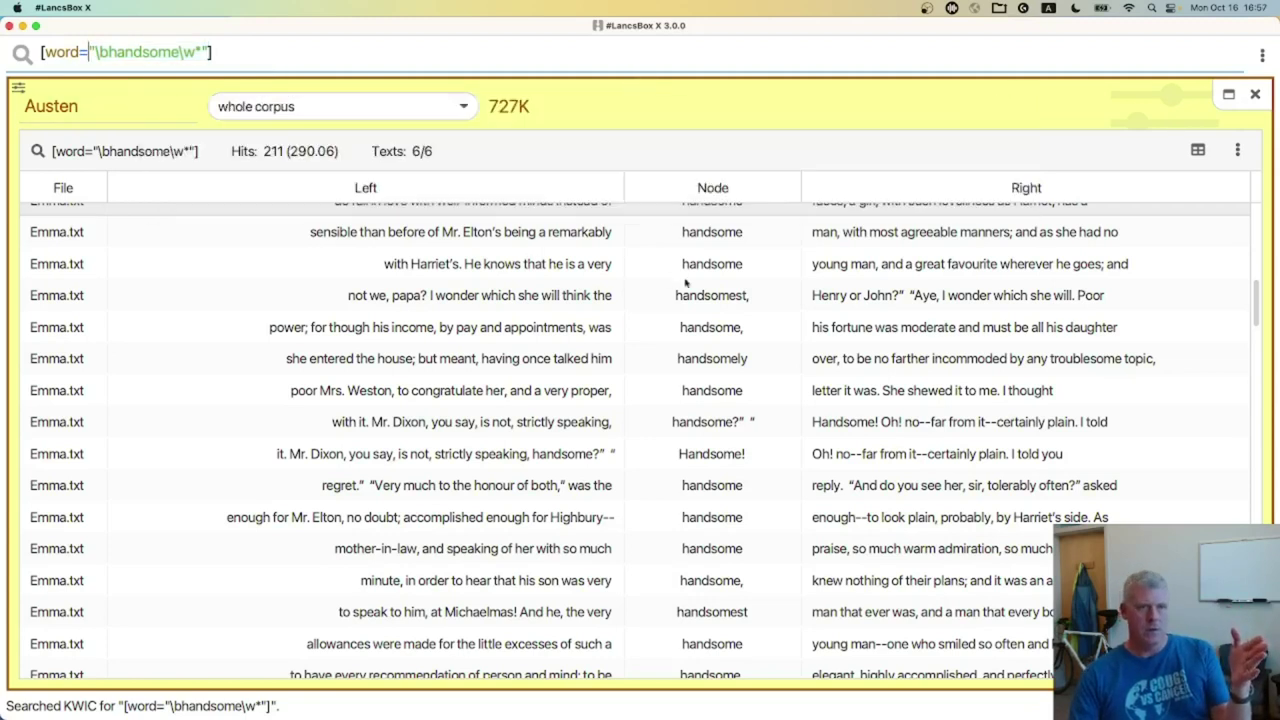
{"action": "left_click", "coordinate": [700, 455]}
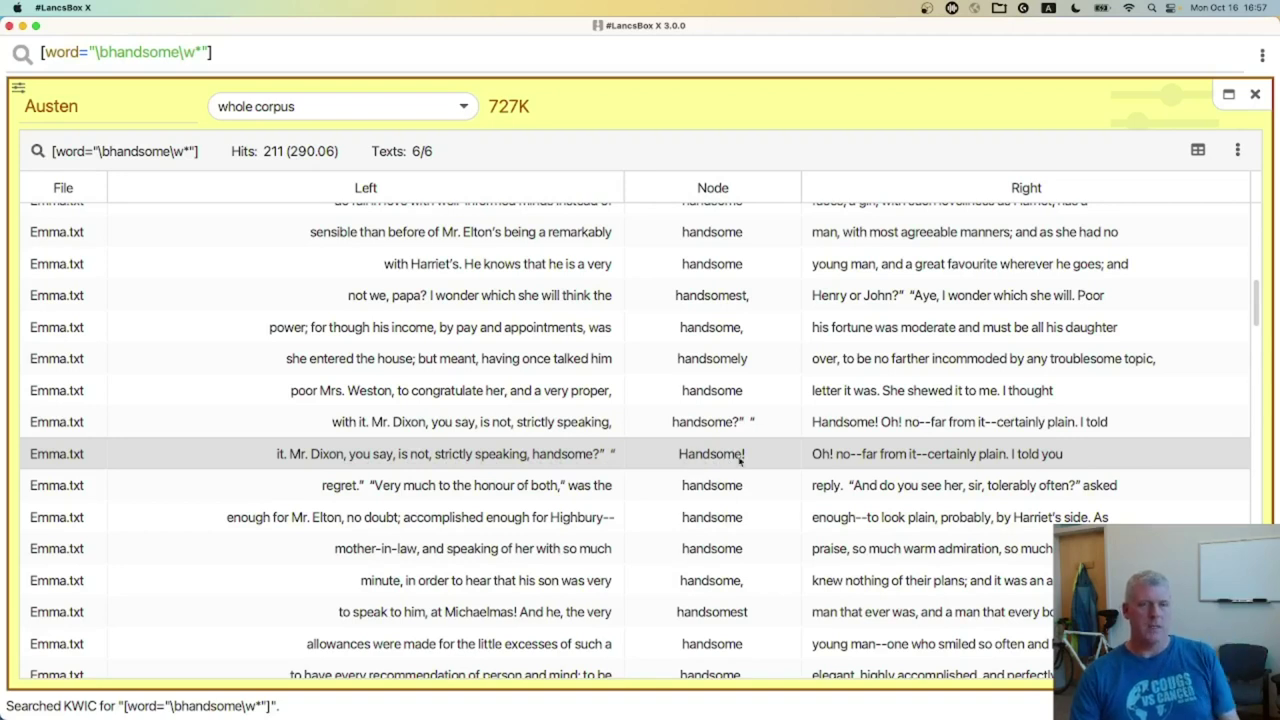
{"action": "left_click", "coordinate": [110, 52]}
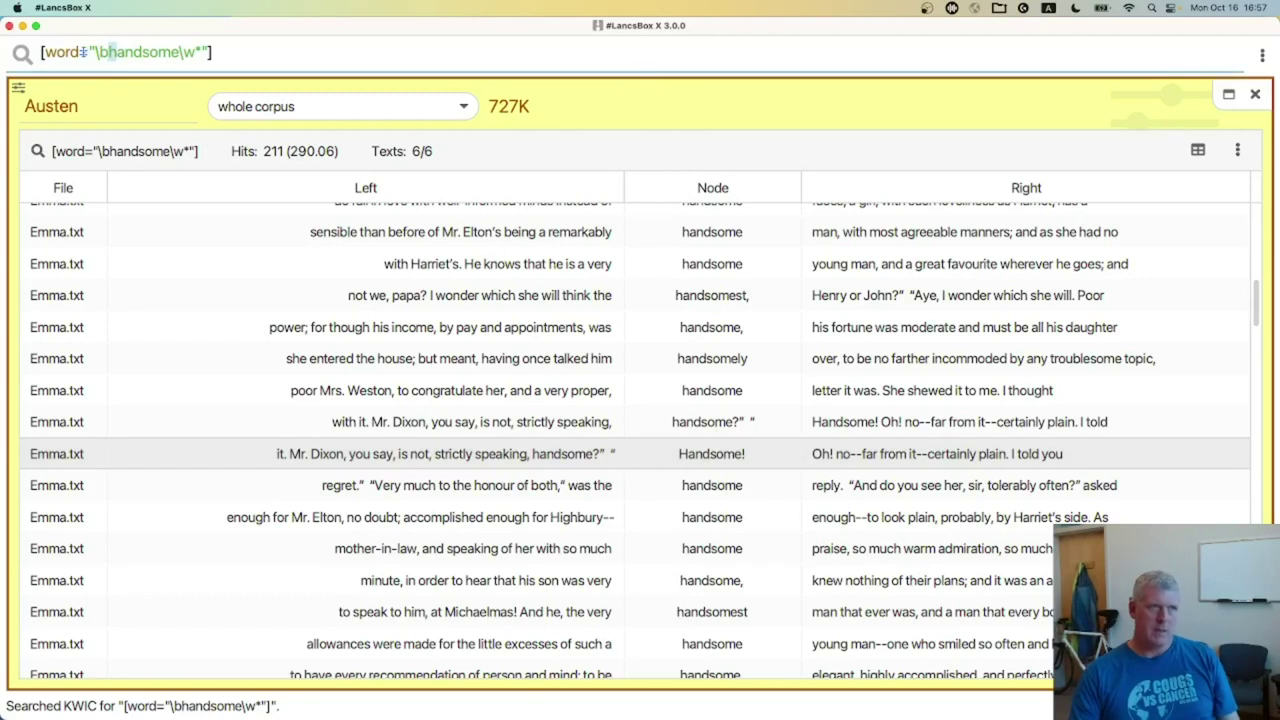
Step: Make the search case-sensitive by changing the query to [word=="\bhandsome\w*"], enlarge the interface, and run it
{"action": "left_click", "coordinate": [87, 52]}
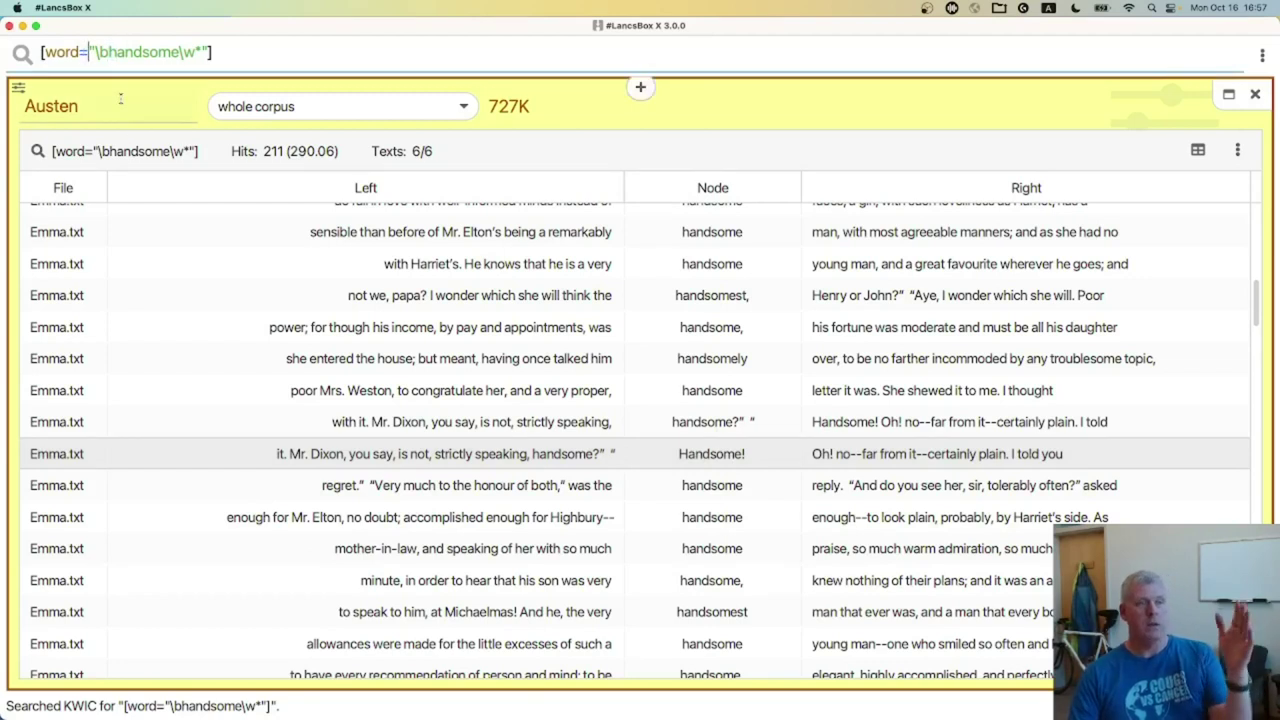
{"action": "mouse_move", "coordinate": [70, 90]}
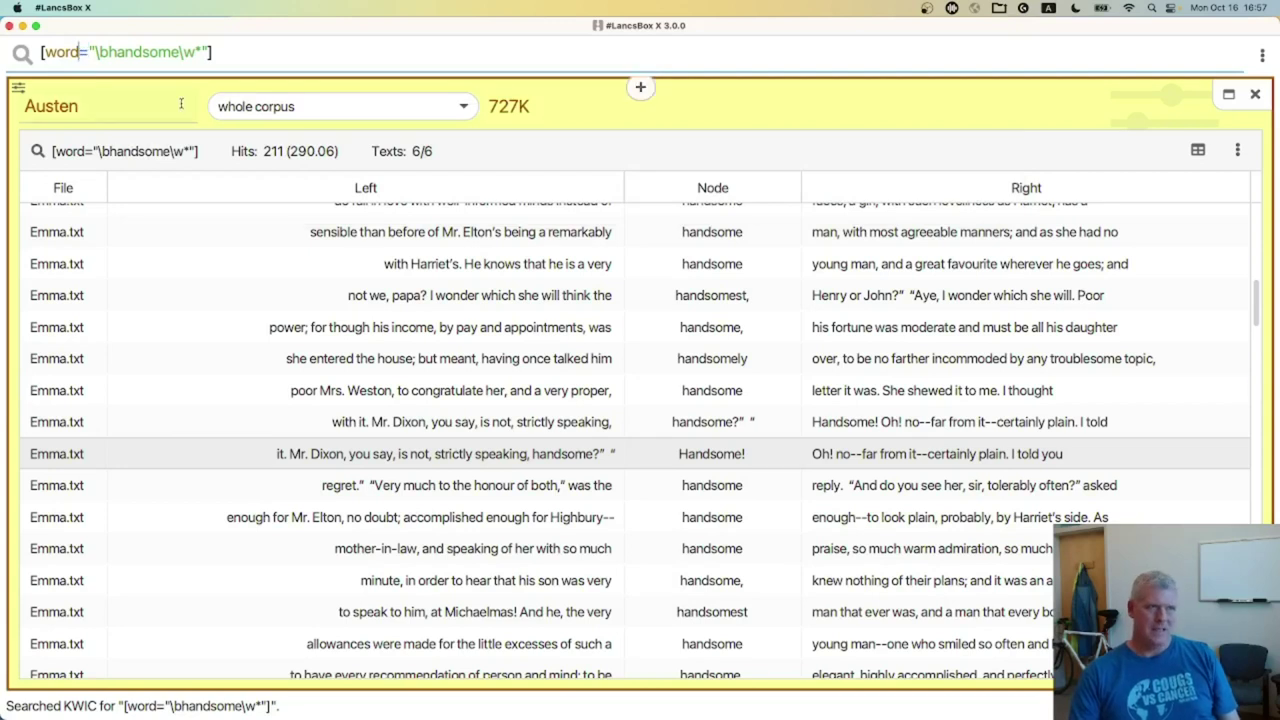
{"action": "type", "text": "="}
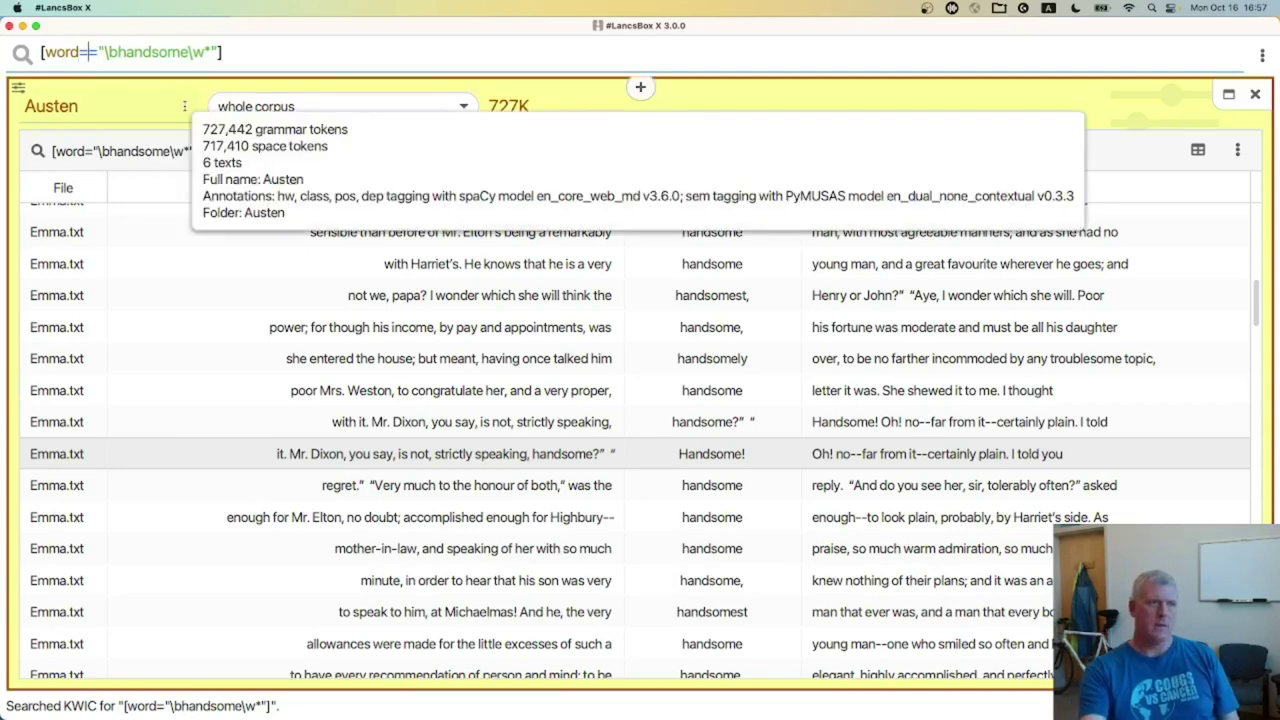
{"action": "key", "text": "Left"}
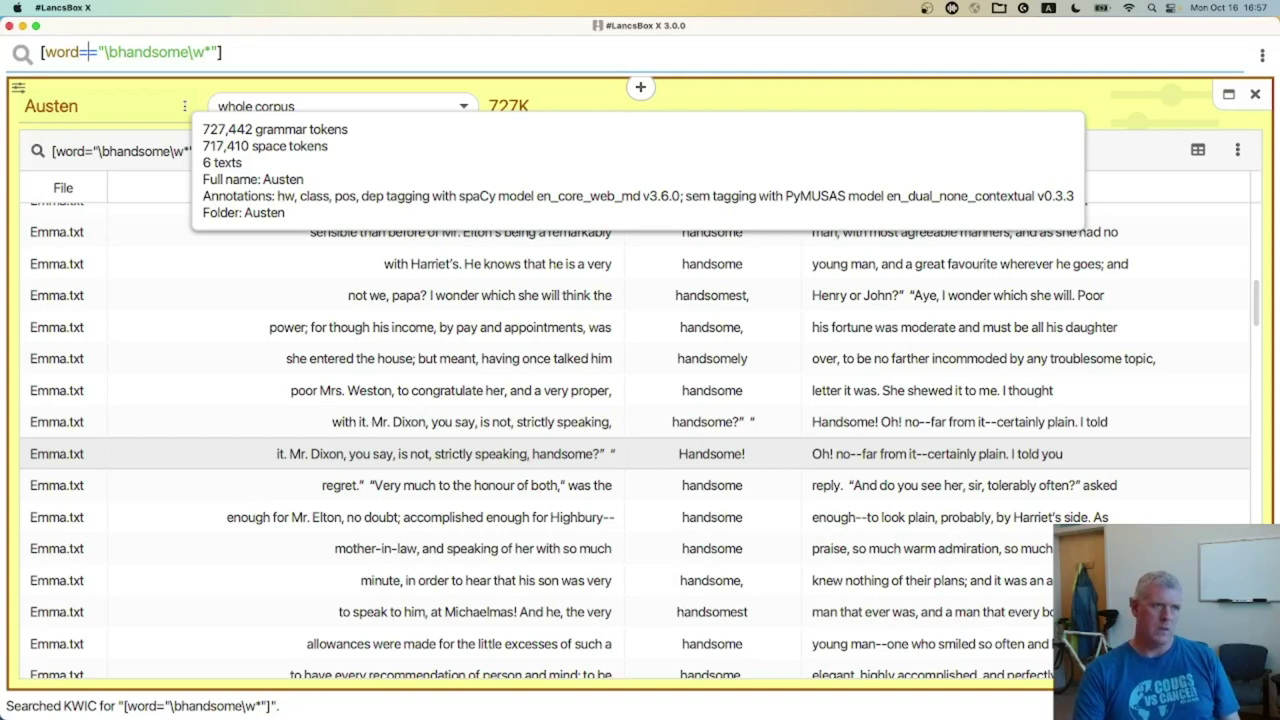
{"action": "key", "text": "Right"}
{"action": "key", "text": "Right"}
{"action": "key", "text": "Left"}
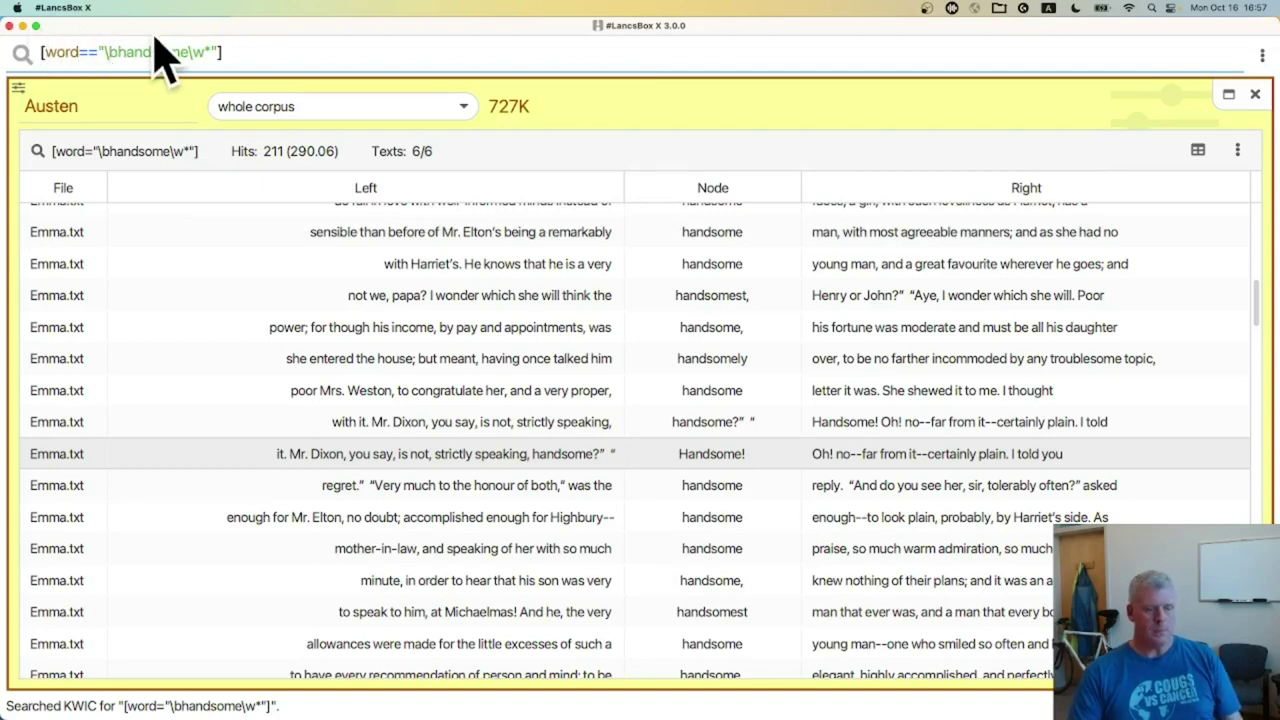
{"action": "key", "text": "super+plus"}
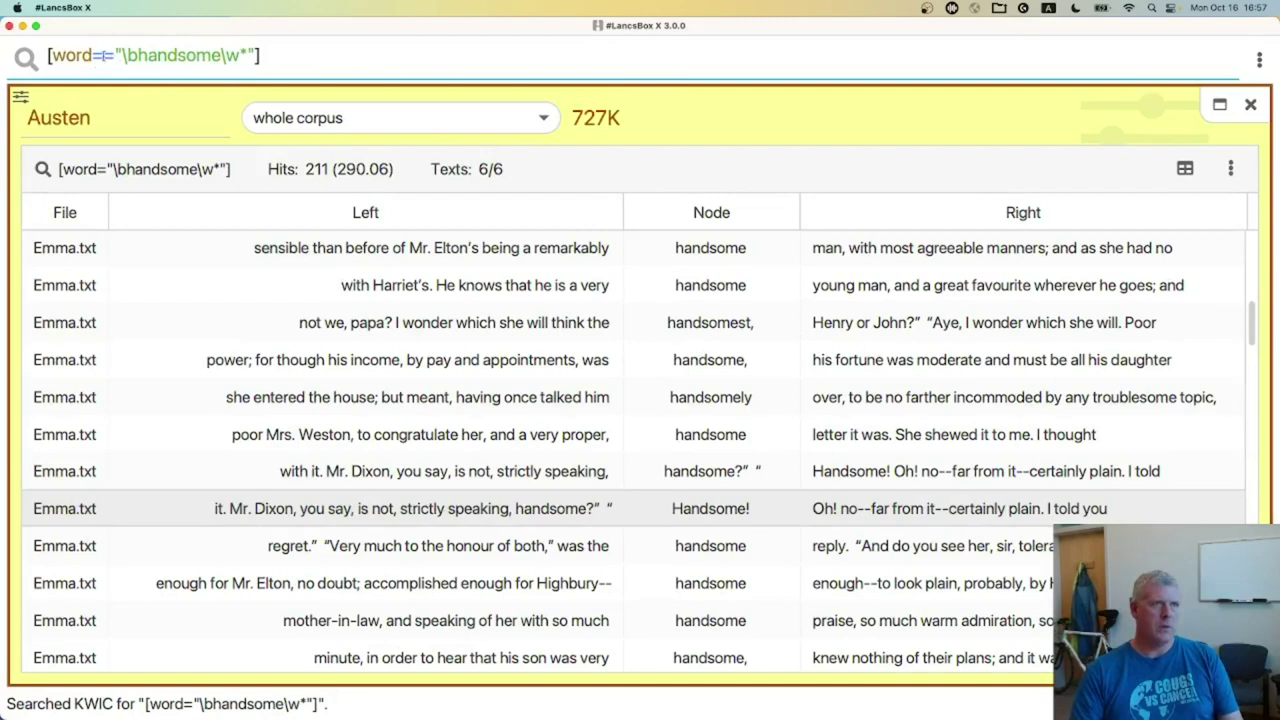
{"action": "key", "text": "Return"}
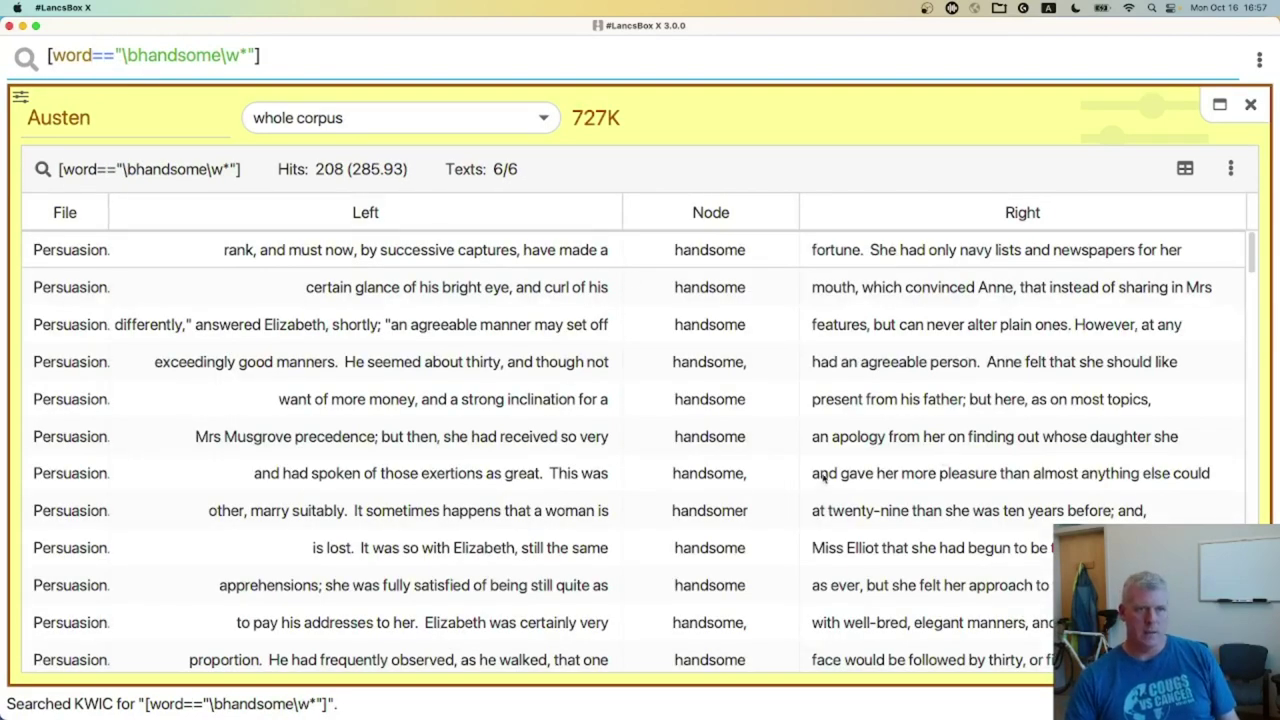
Step: Check the case-sensitive hits for capitalised forms of handsome, and restore the single equals sign in the query
{"action": "scroll", "coordinate": [824, 478], "scroll_direction": "down", "scroll_amount": 10}
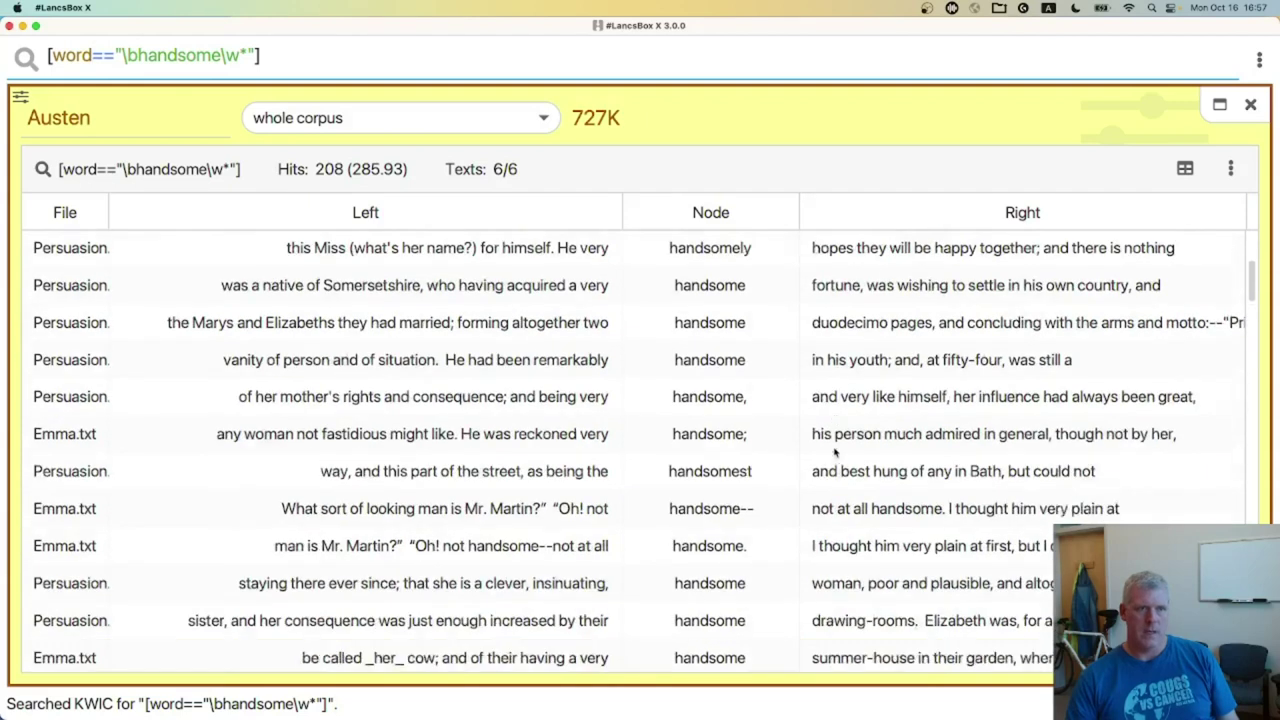
{"action": "scroll", "coordinate": [835, 452], "scroll_direction": "down", "scroll_amount": 10}
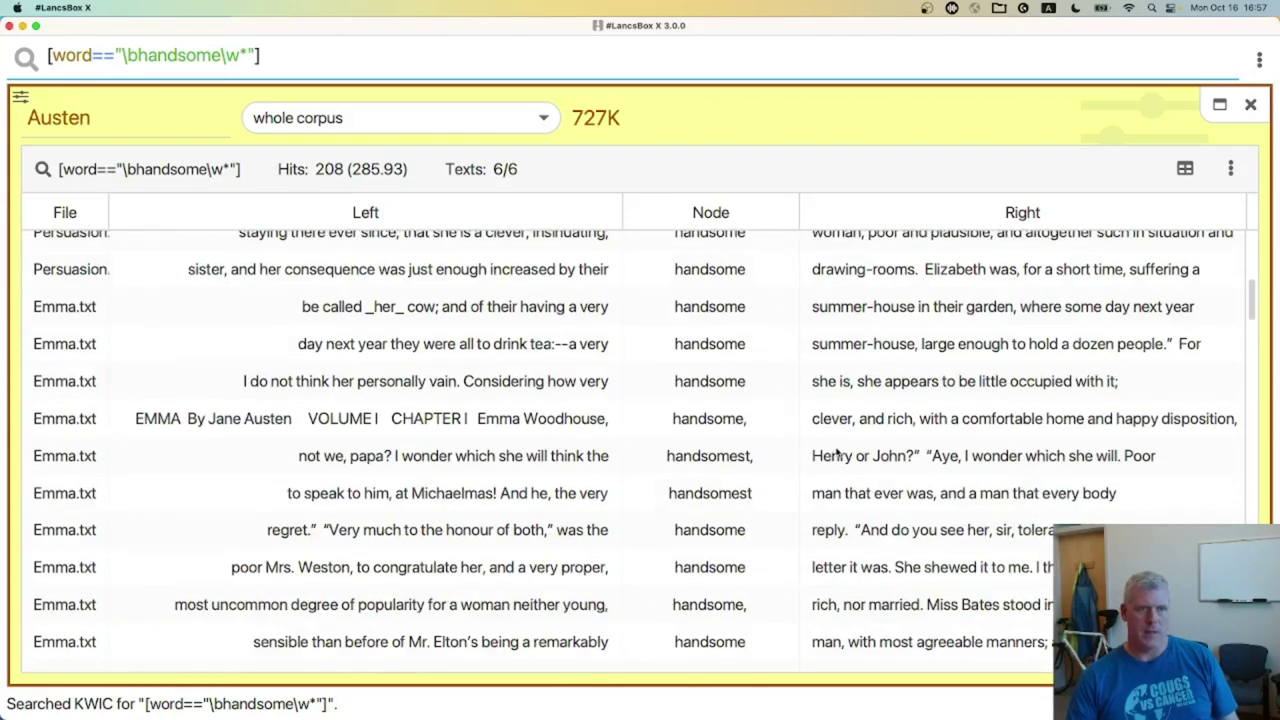
{"action": "scroll", "coordinate": [838, 452], "scroll_direction": "down", "scroll_amount": 10}
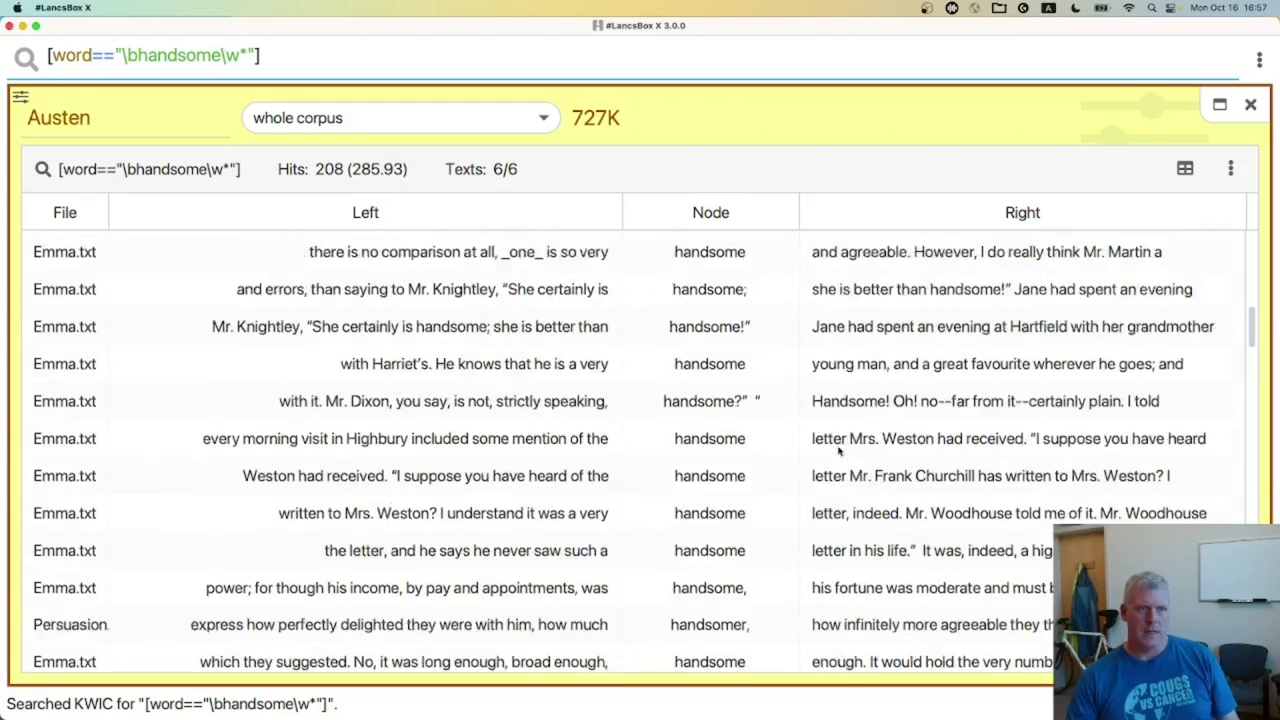
{"action": "scroll", "coordinate": [838, 452], "scroll_direction": "down", "scroll_amount": 10}
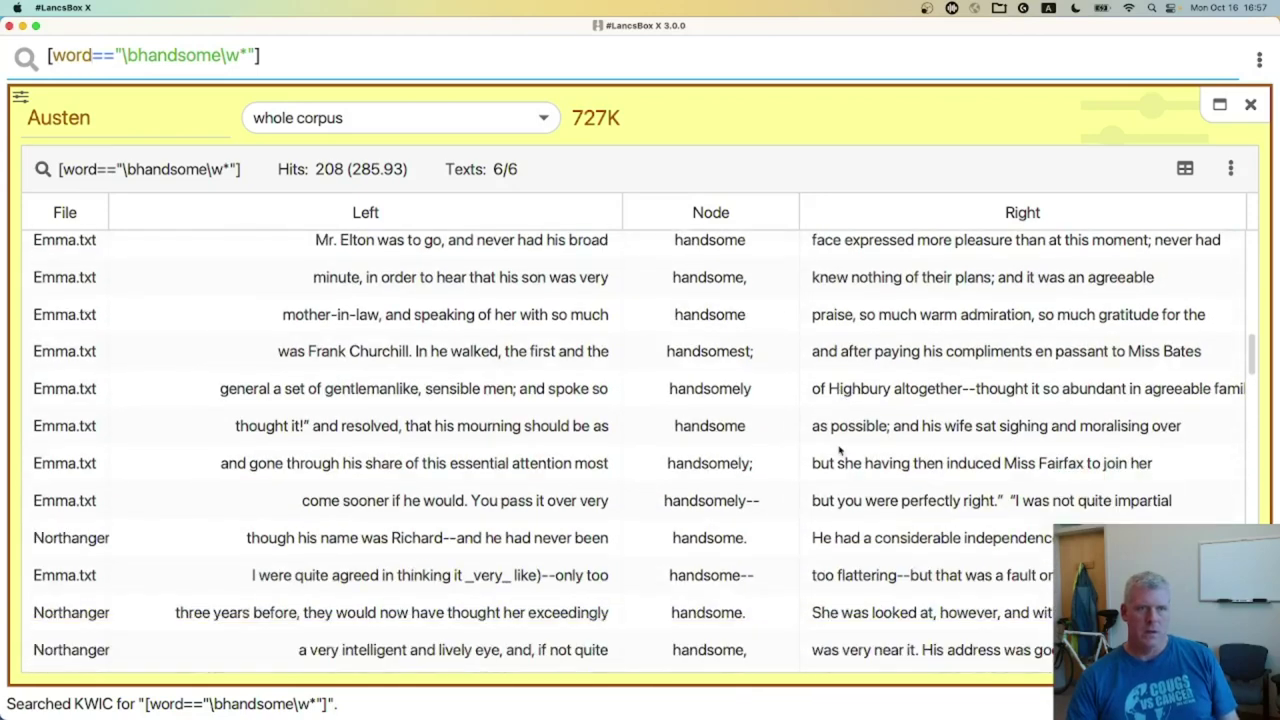
{"action": "scroll", "coordinate": [838, 452], "scroll_direction": "down", "scroll_amount": 10}
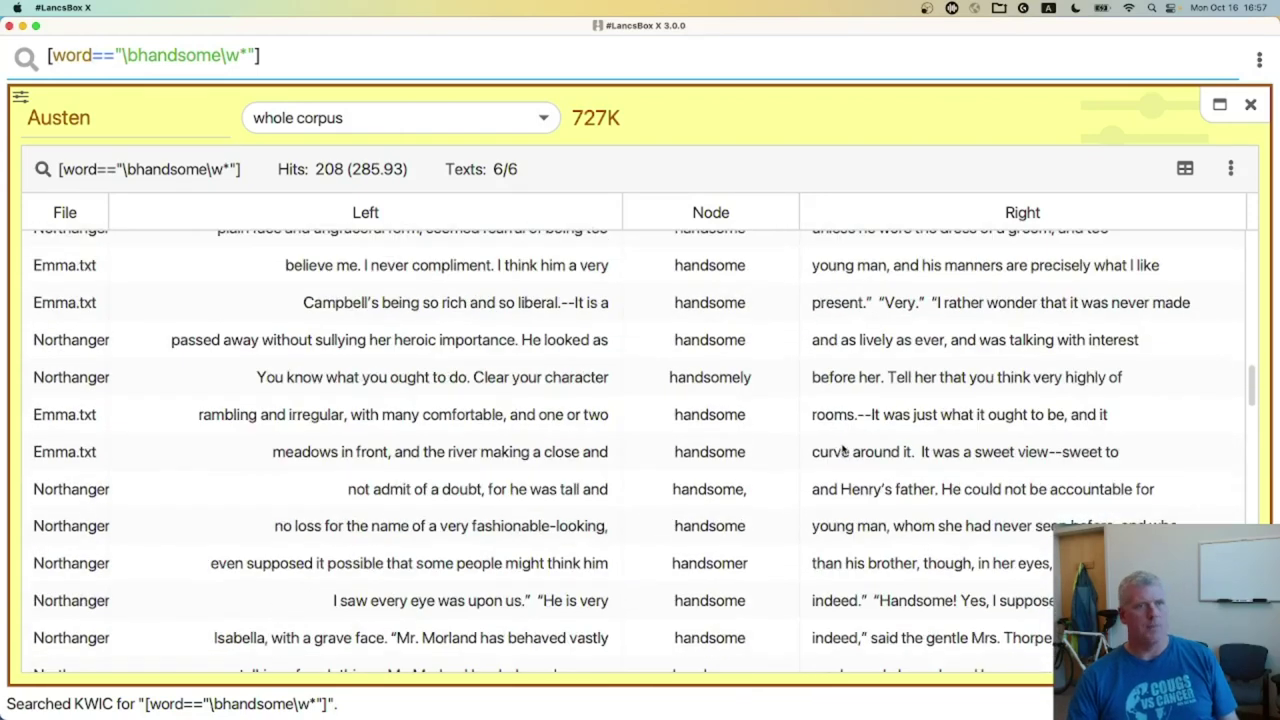
{"action": "scroll", "coordinate": [843, 450], "scroll_direction": "down", "scroll_amount": 5}
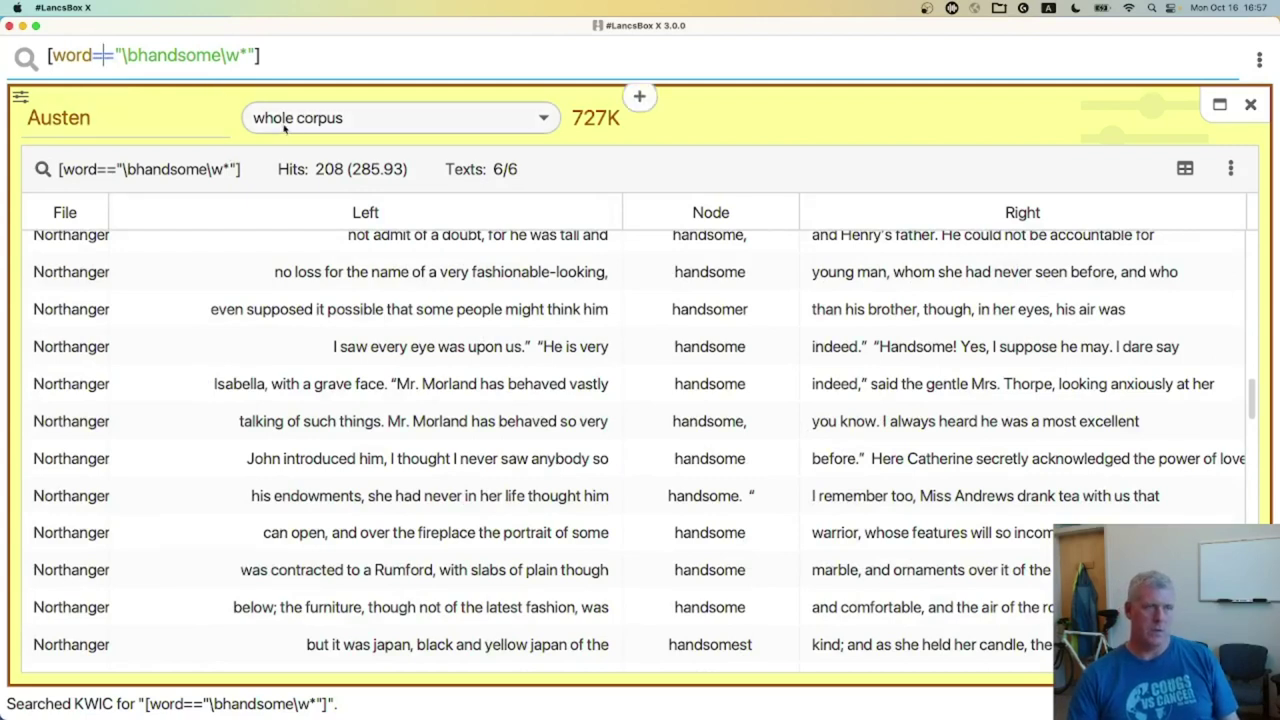
{"action": "key", "text": "BackSpace"}
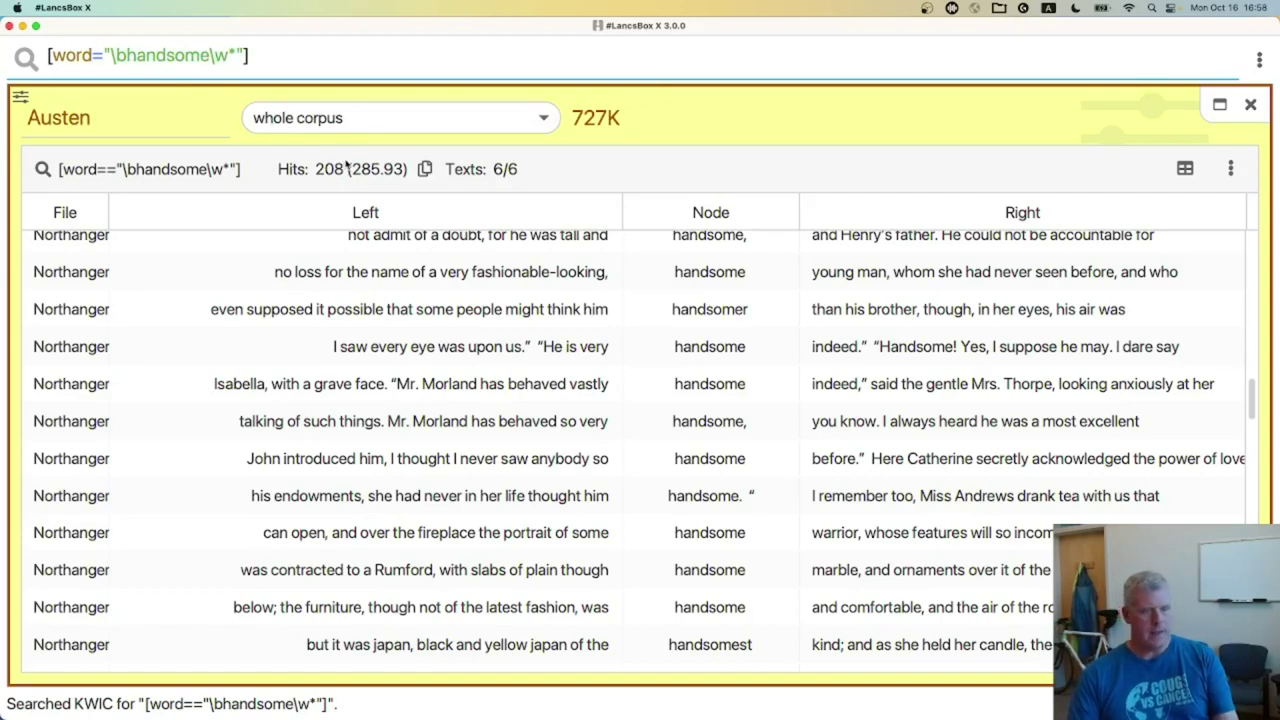
Step: Switch to the Google Slides presentation and review the Activity instructions on the KWIC tool slide
{"action": "key", "text": "super+Tab"}
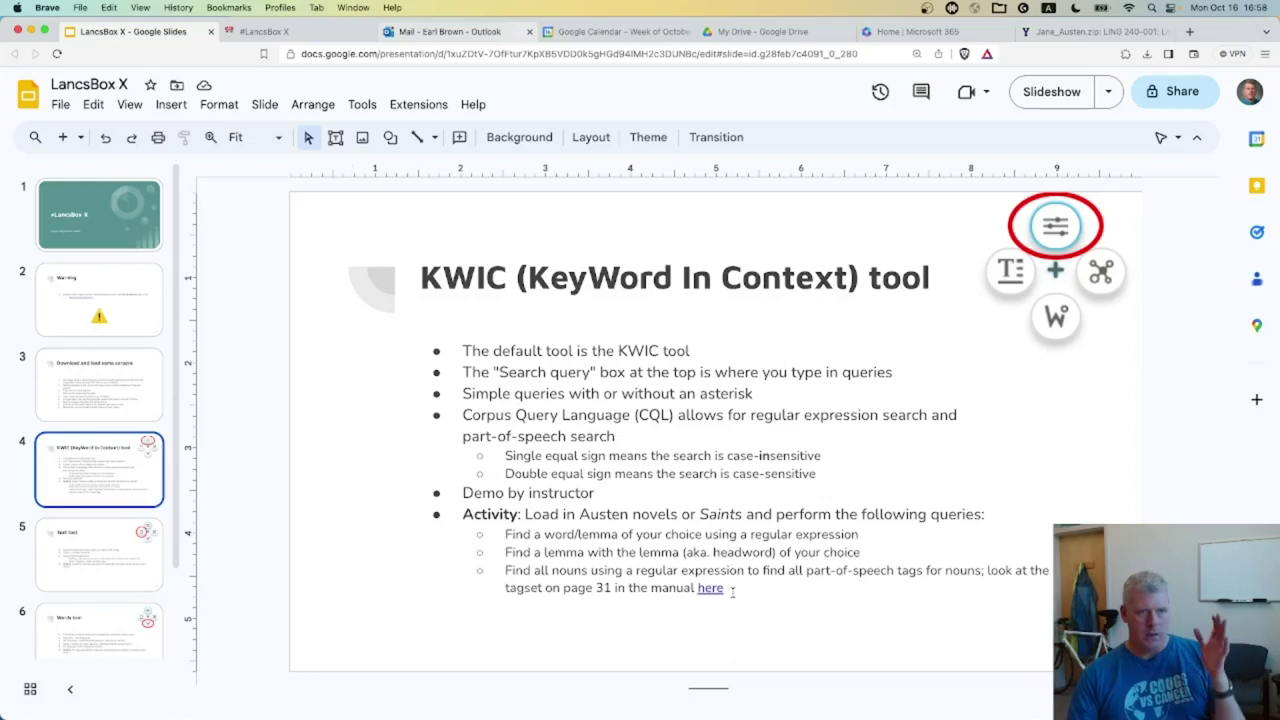
{"action": "left_click_drag", "start_coordinate": [730, 588], "coordinate": [456, 513]}
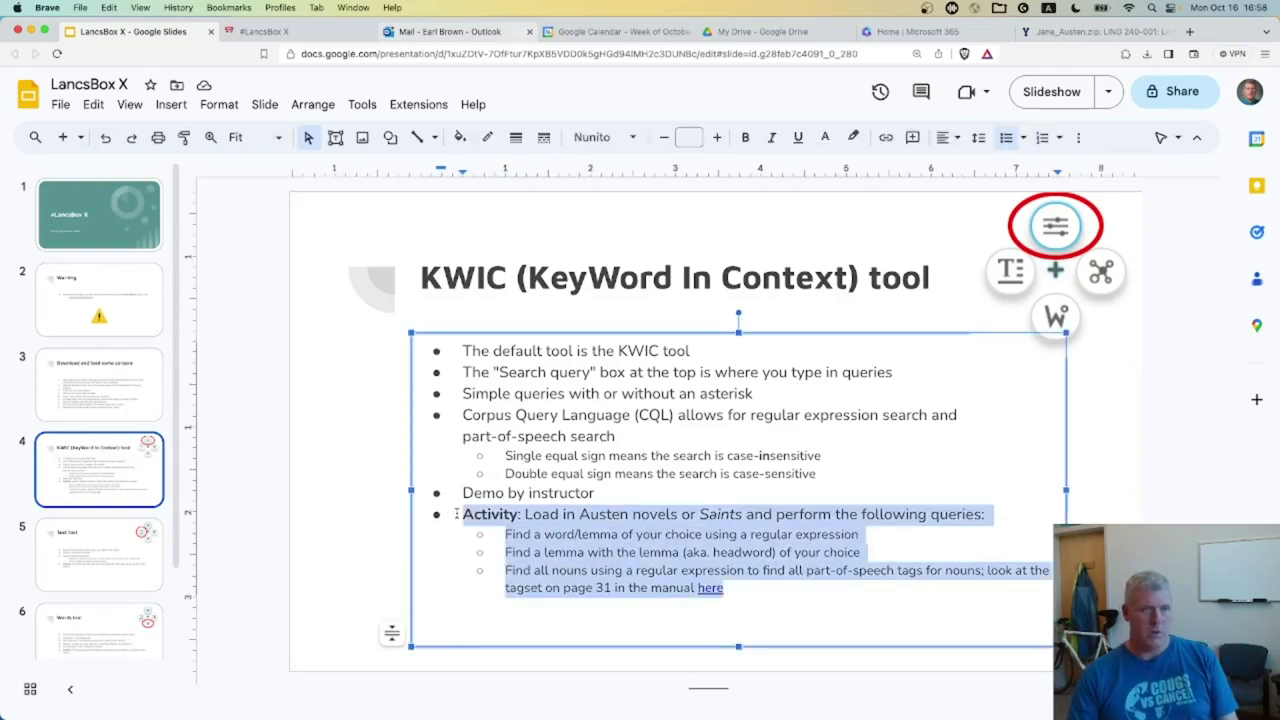
{"action": "key", "text": "super+Return"}
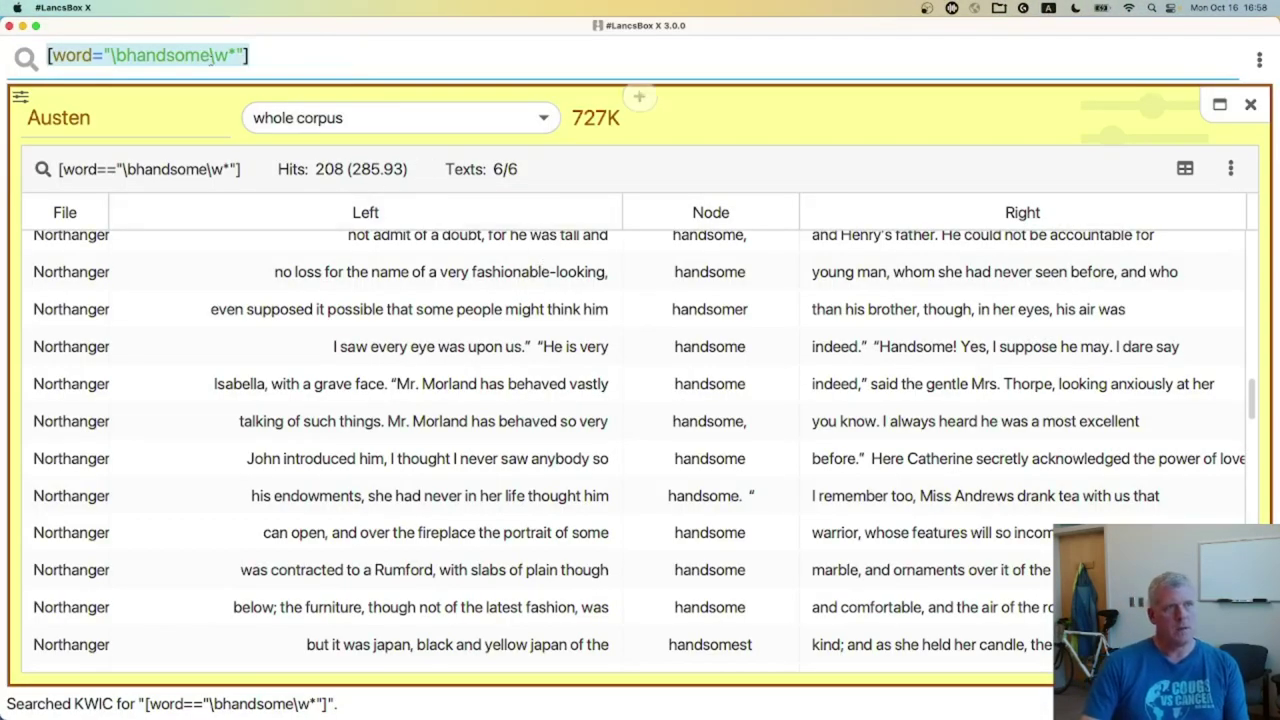
Step: Replace the word attribute with hw in the handsome query and run [hw="\bhandsome\w*"] in #LancsBox X
{"action": "key", "text": "Left"}
{"action": "key", "text": "shift+Right"}
{"action": "left_click", "coordinate": [92, 55]}
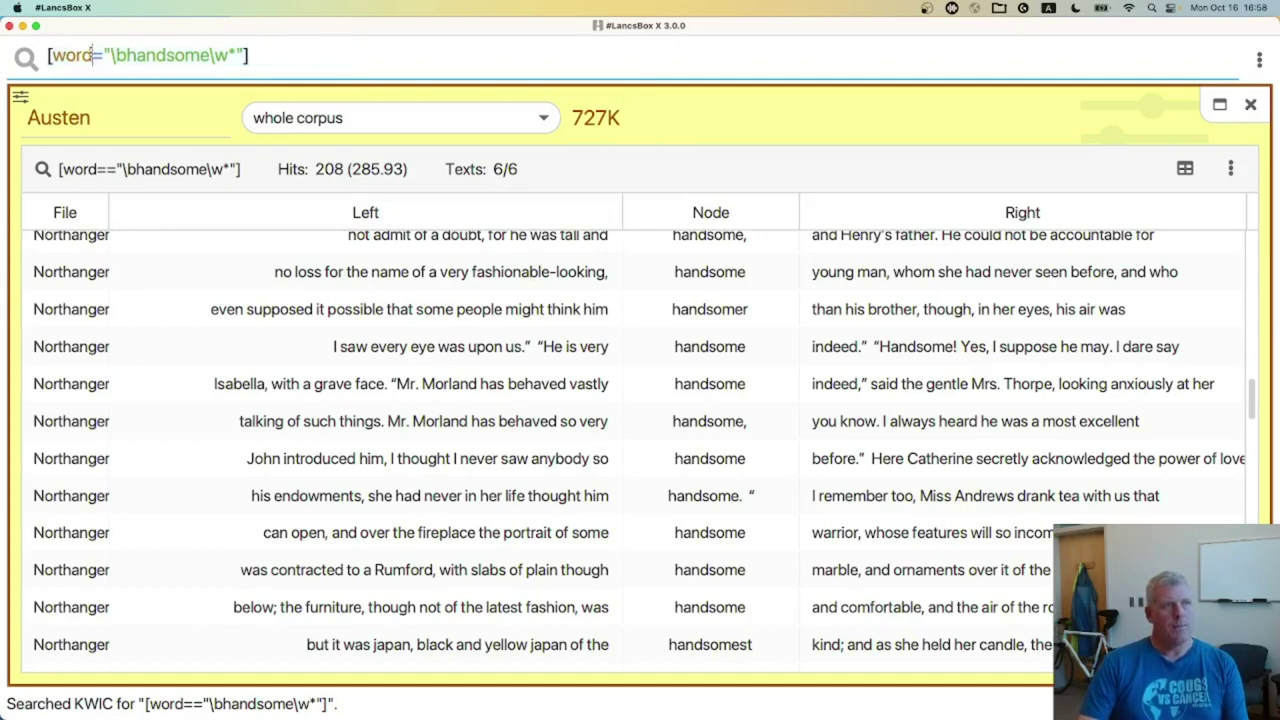
{"action": "key", "text": "BackSpace"}
{"action": "key", "text": "BackSpace"}
{"action": "key", "text": "BackSpace"}
{"action": "key", "text": "BackSpace"}
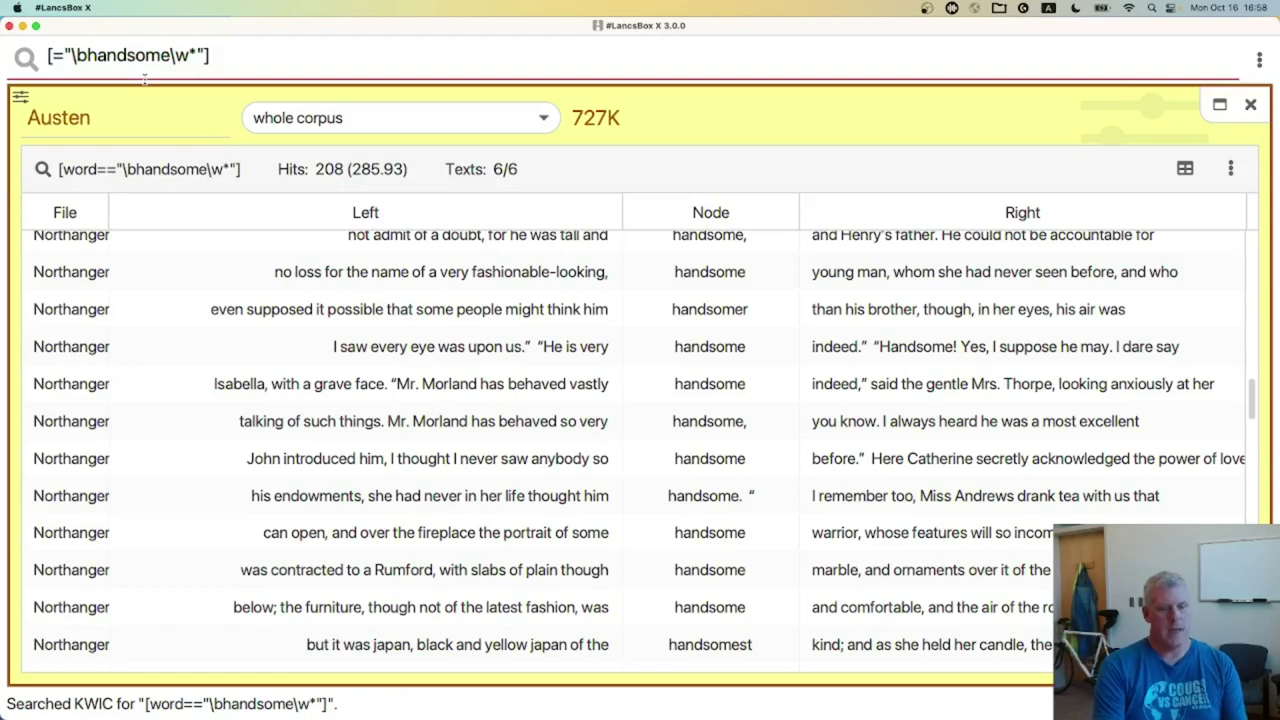
{"action": "type", "text": "hw"}
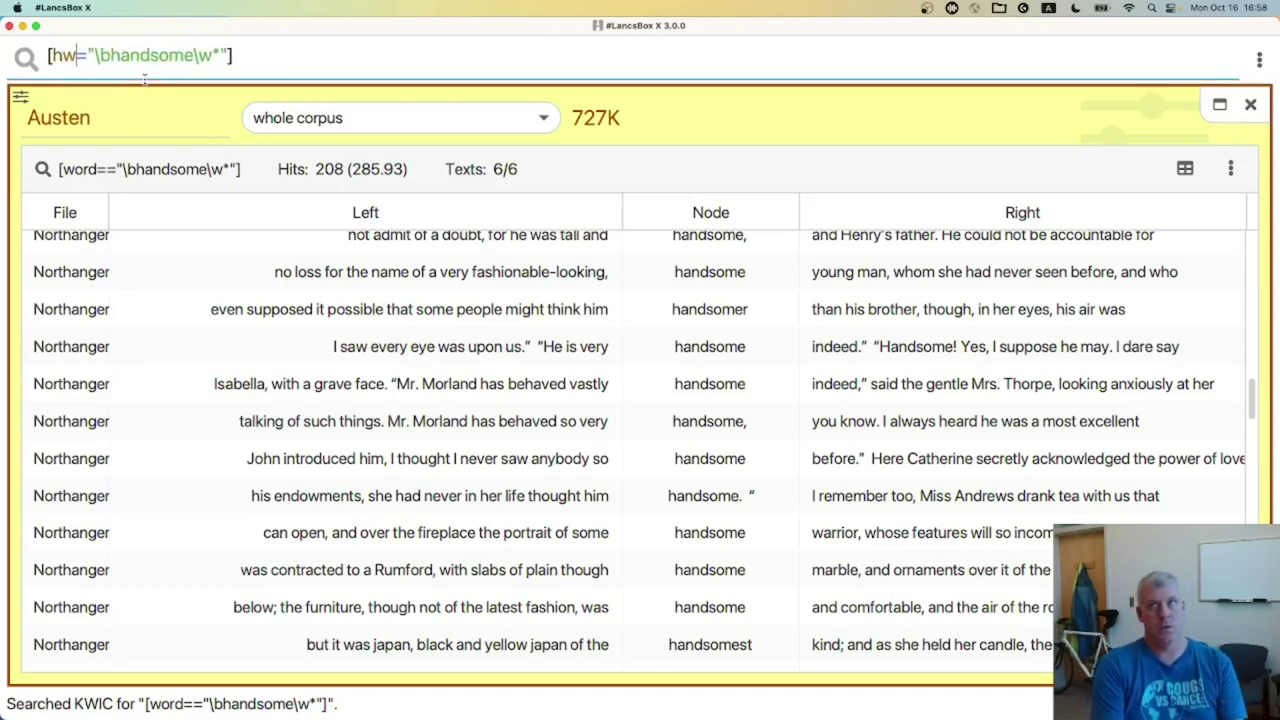
{"action": "key", "text": "Return"}
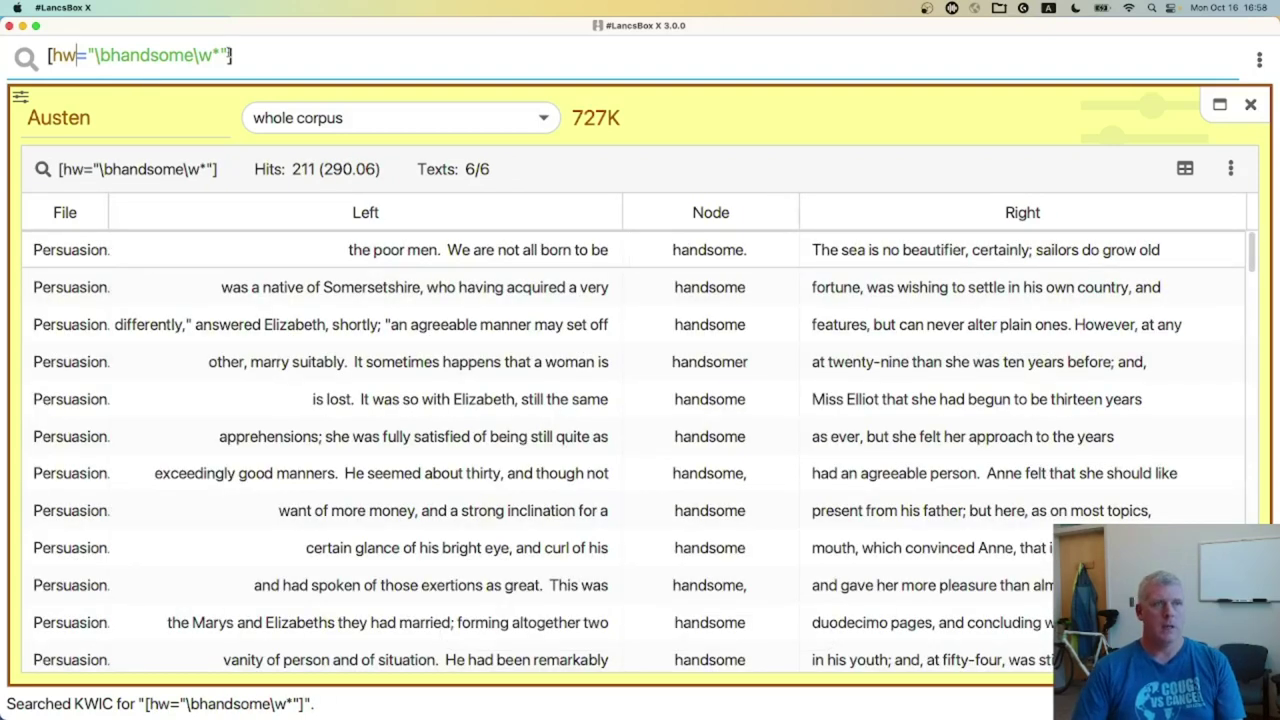
Step: Replace the handsome pattern with the lemma be and run the headword search [hw="be"]
{"action": "left_click_drag", "start_coordinate": [95, 55], "coordinate": [212, 56]}
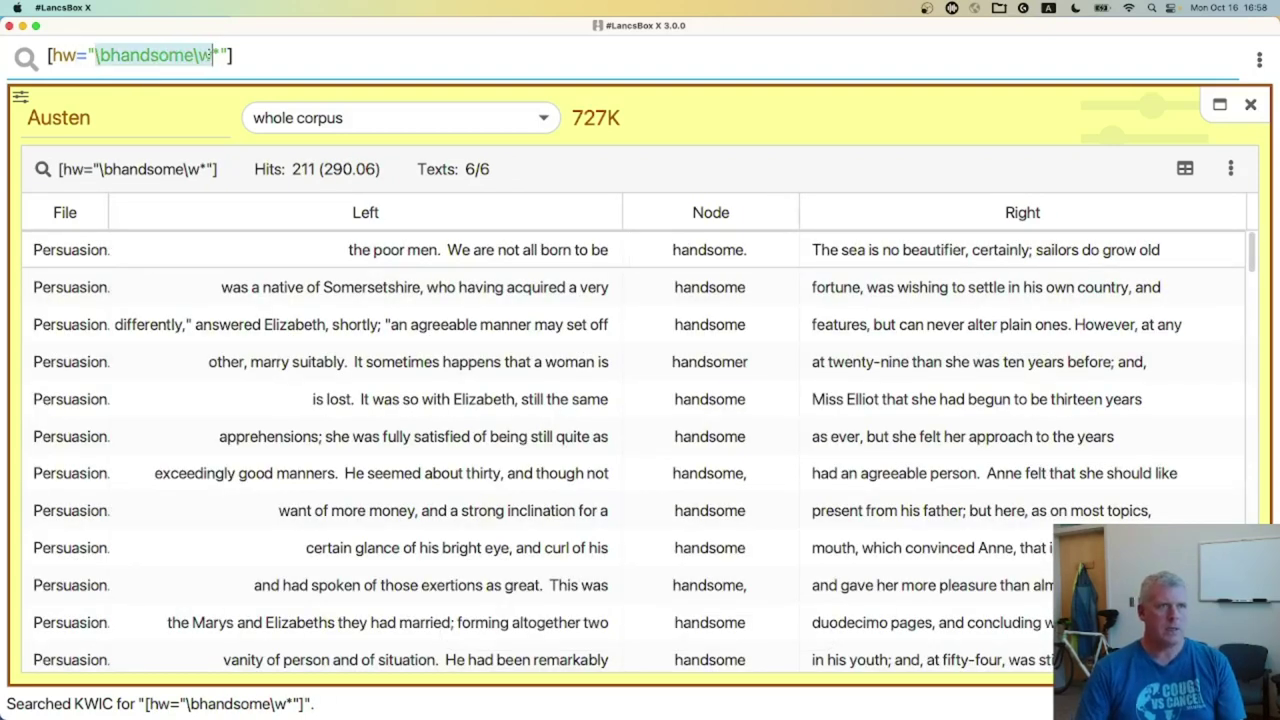
{"action": "key", "text": "BackSpace"}
{"action": "type", "text": "be"}
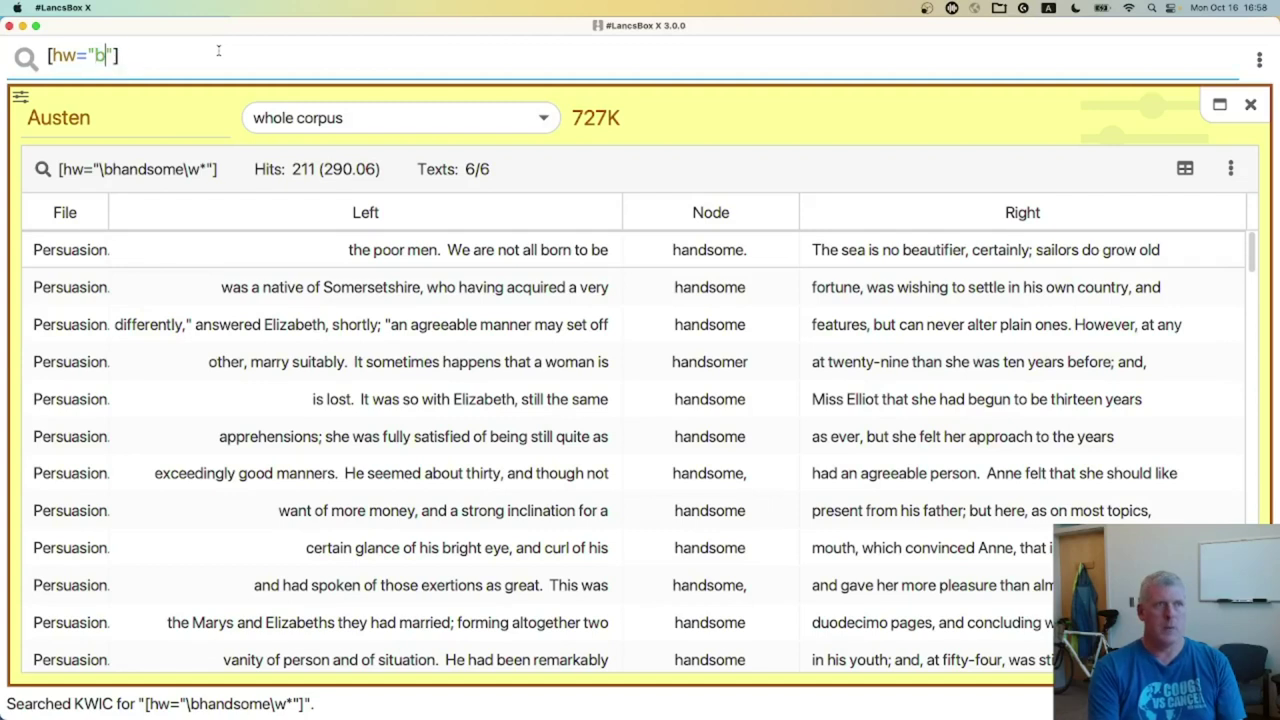
{"action": "key", "text": "Return"}
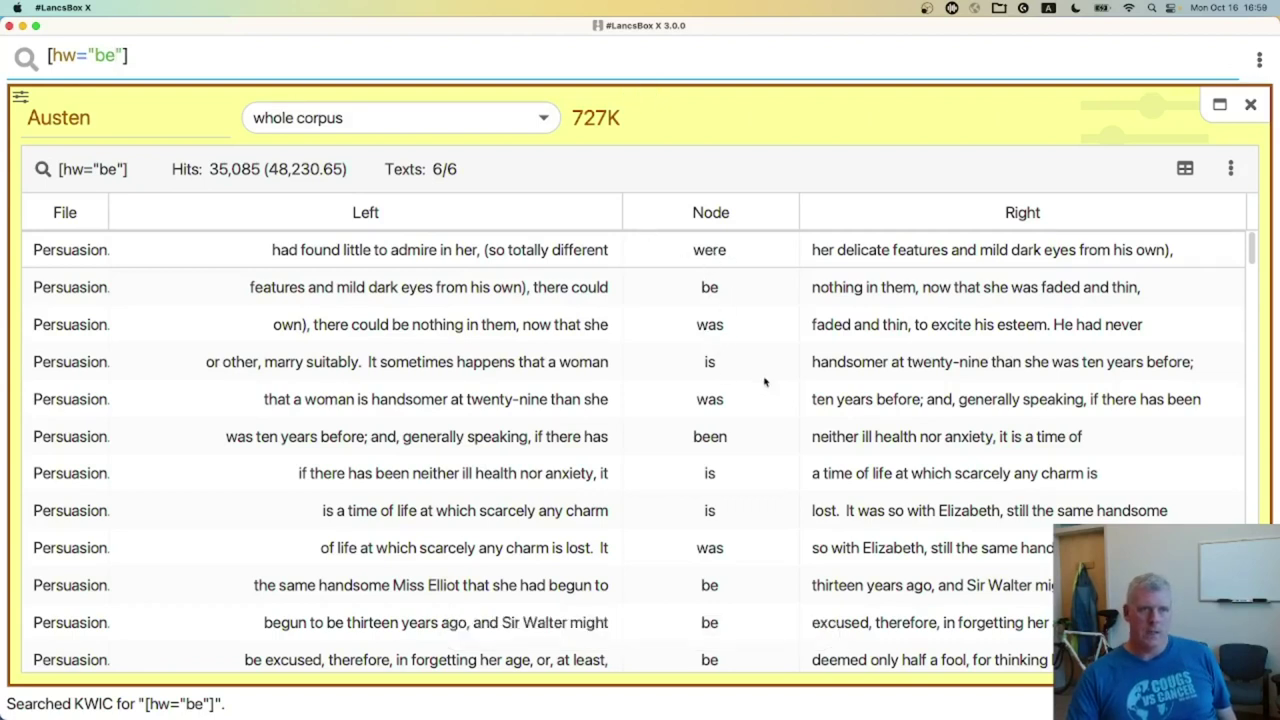
Step: Look through the node words for the inflected forms of be, and highlight the hw attribute in the query
{"action": "scroll", "coordinate": [771, 517], "scroll_direction": "down", "scroll_amount": 5}
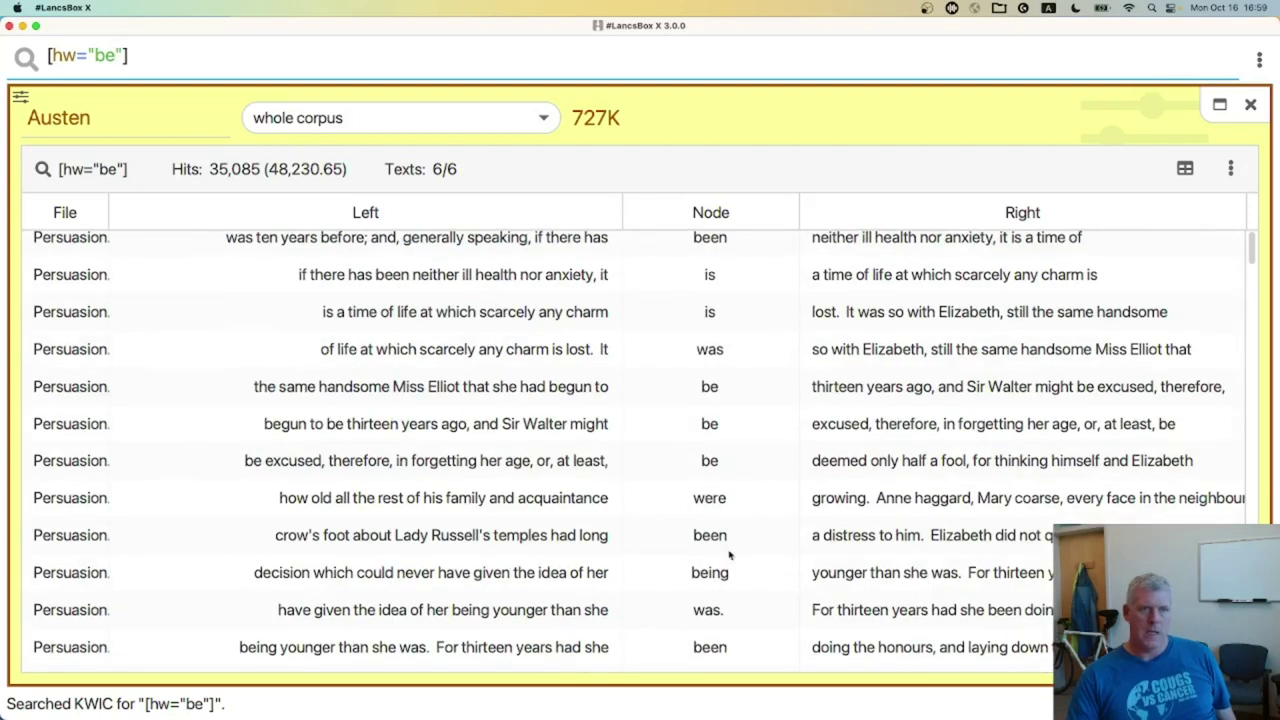
{"action": "scroll", "coordinate": [770, 515], "scroll_direction": "down", "scroll_amount": 1}
{"action": "scroll", "coordinate": [790, 494], "scroll_direction": "down", "scroll_amount": 7}
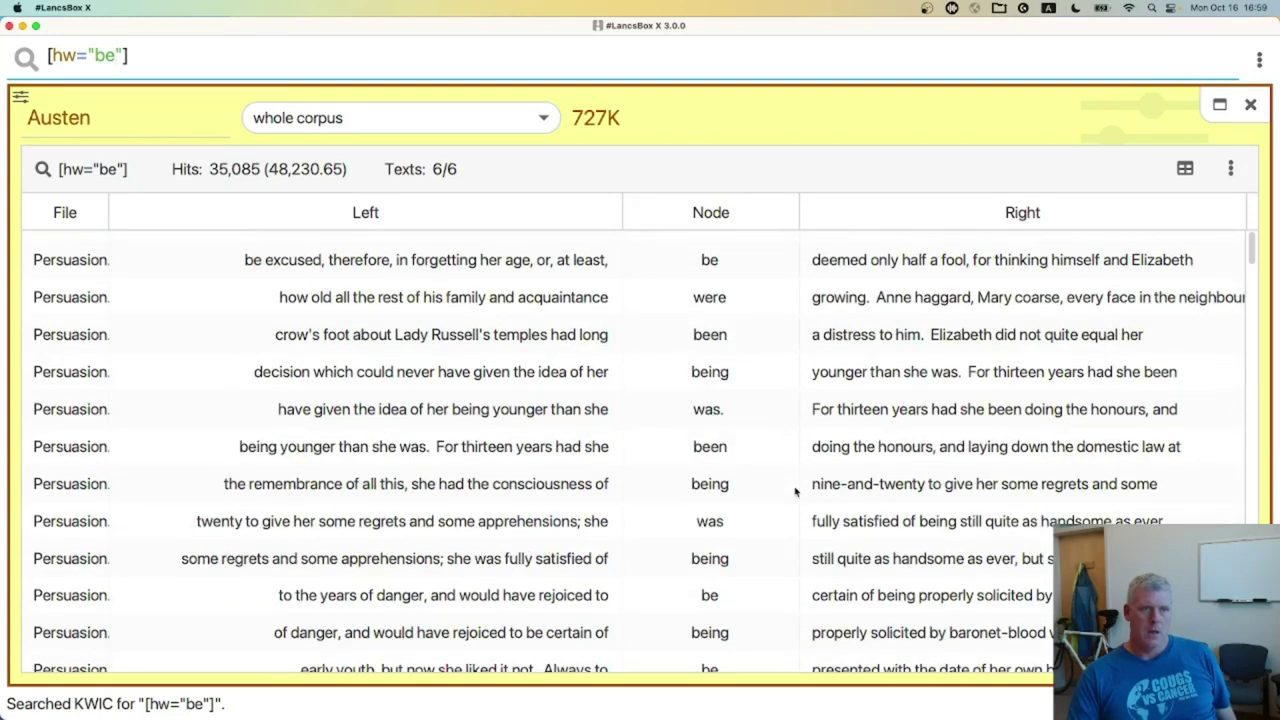
{"action": "scroll", "coordinate": [795, 490], "scroll_direction": "down", "scroll_amount": 3}
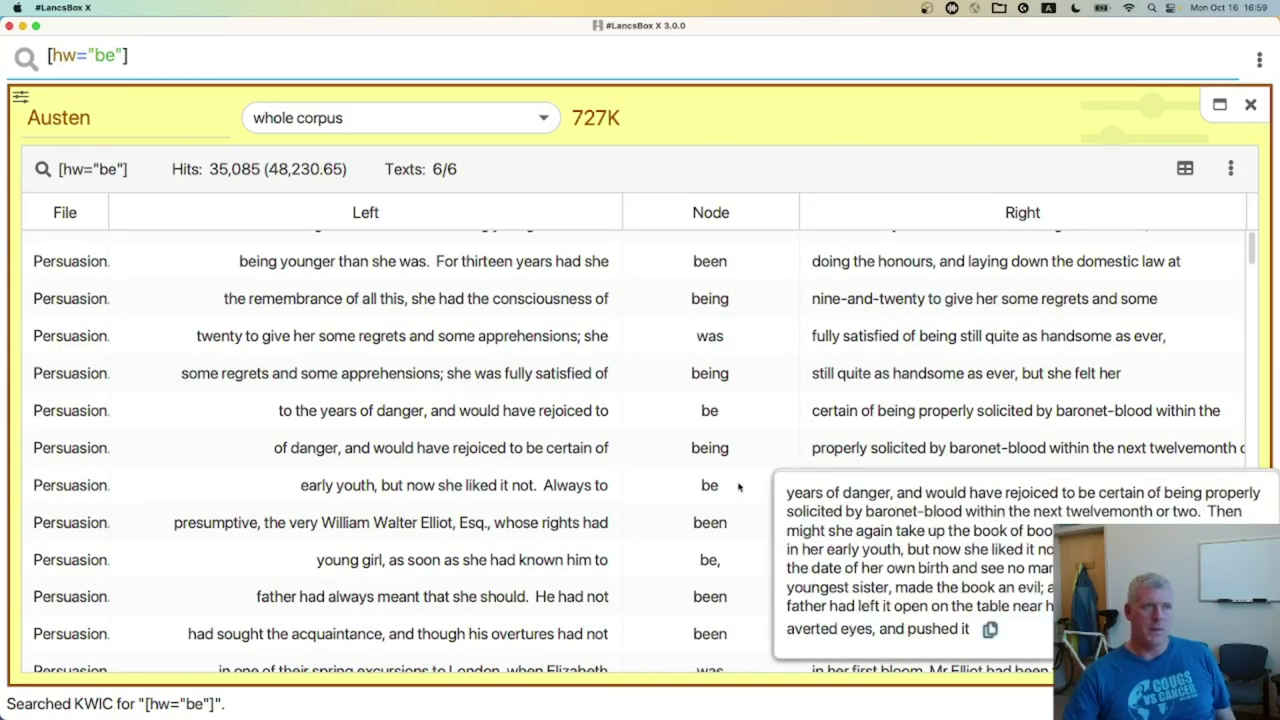
{"action": "scroll", "coordinate": [760, 488], "scroll_direction": "down", "scroll_amount": 5}
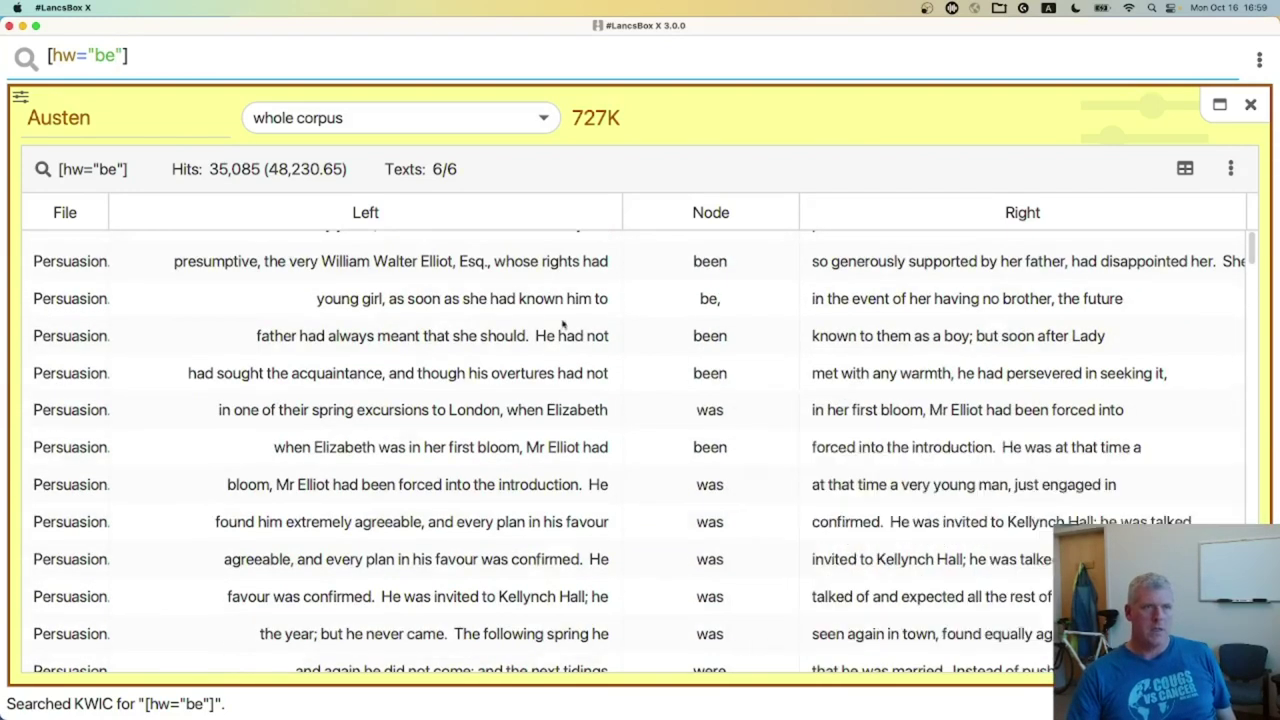
{"action": "left_click_drag", "start_coordinate": [76, 55], "coordinate": [53, 56]}
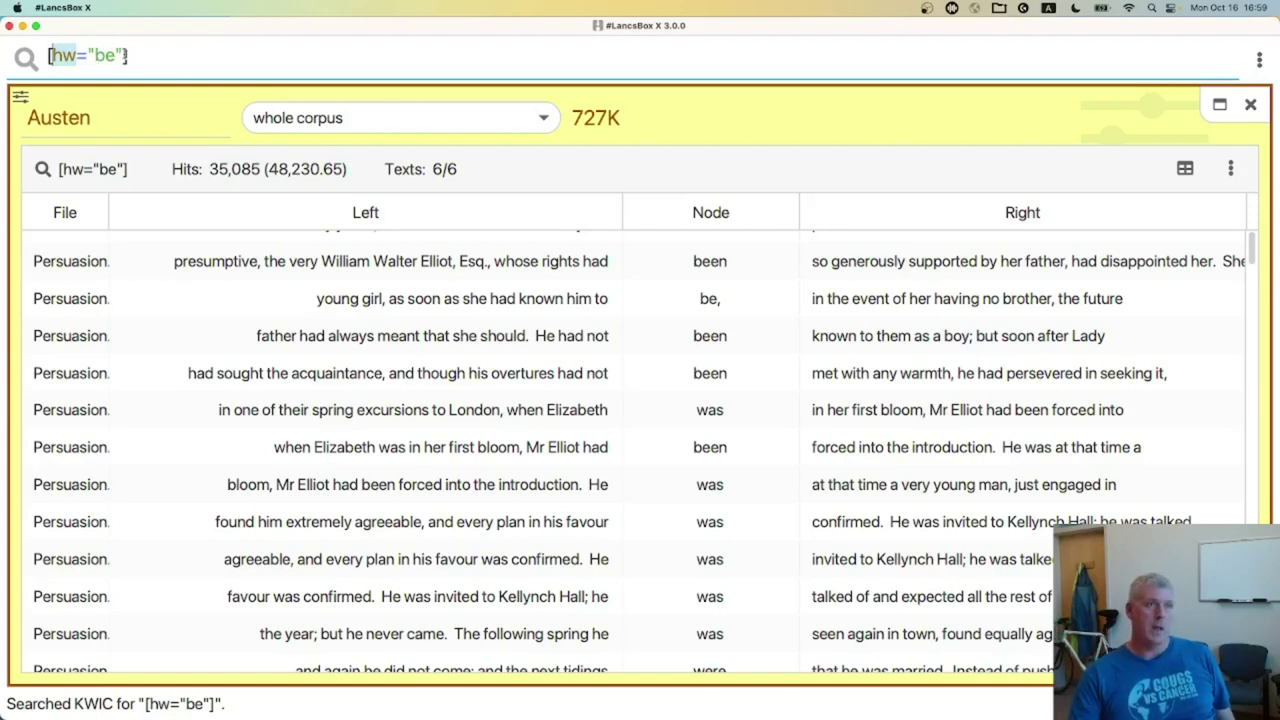
Step: Replace the lemma be with find in the headword query and run [hw="find"]
{"action": "left_click", "coordinate": [92, 55]}
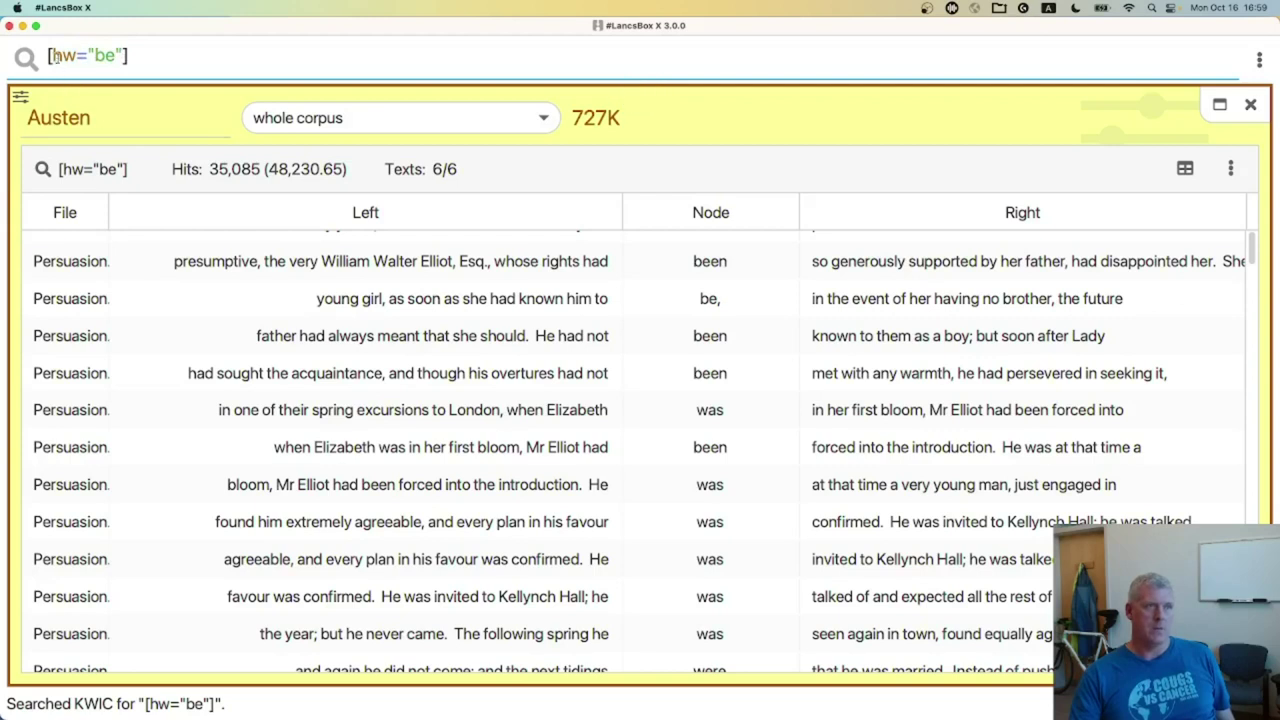
{"action": "left_click_drag", "start_coordinate": [53, 55], "coordinate": [123, 55]}
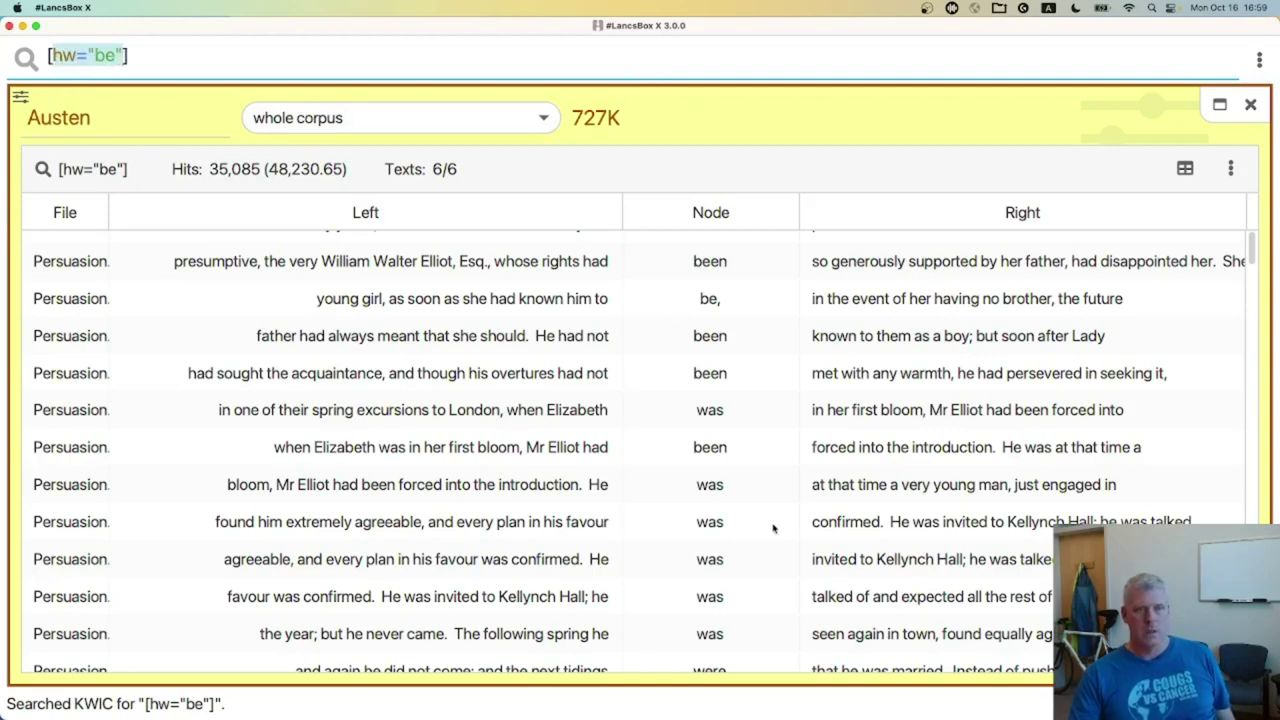
{"action": "left_click", "coordinate": [91, 55]}
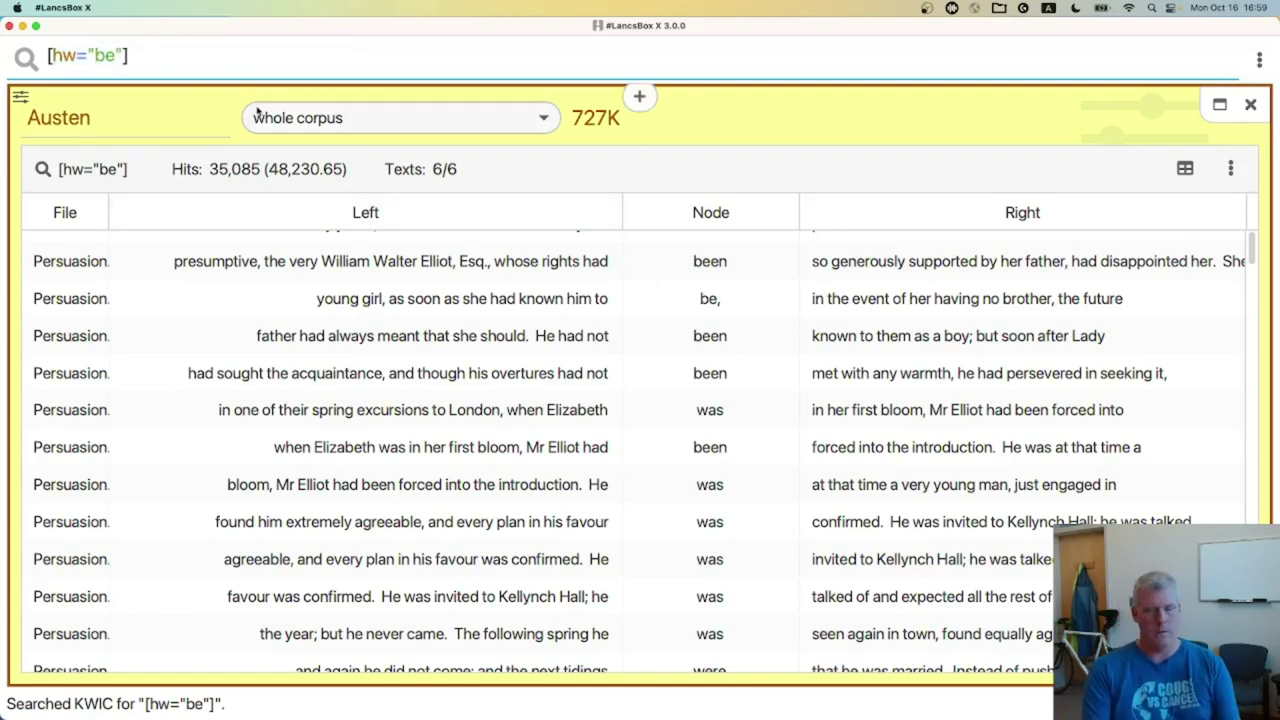
{"action": "key", "text": "shift+Right"}
{"action": "key", "text": "shift+Right"}
{"action": "type", "text": "find"}
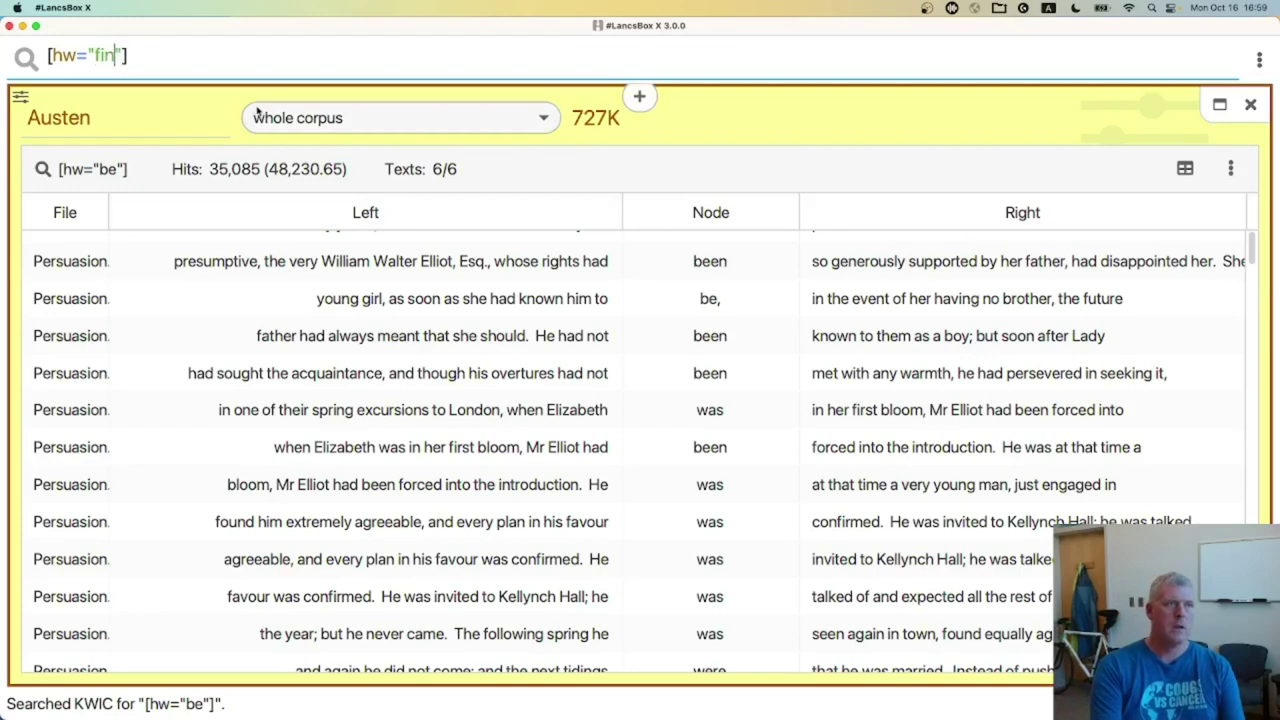
{"action": "key", "text": "Return"}
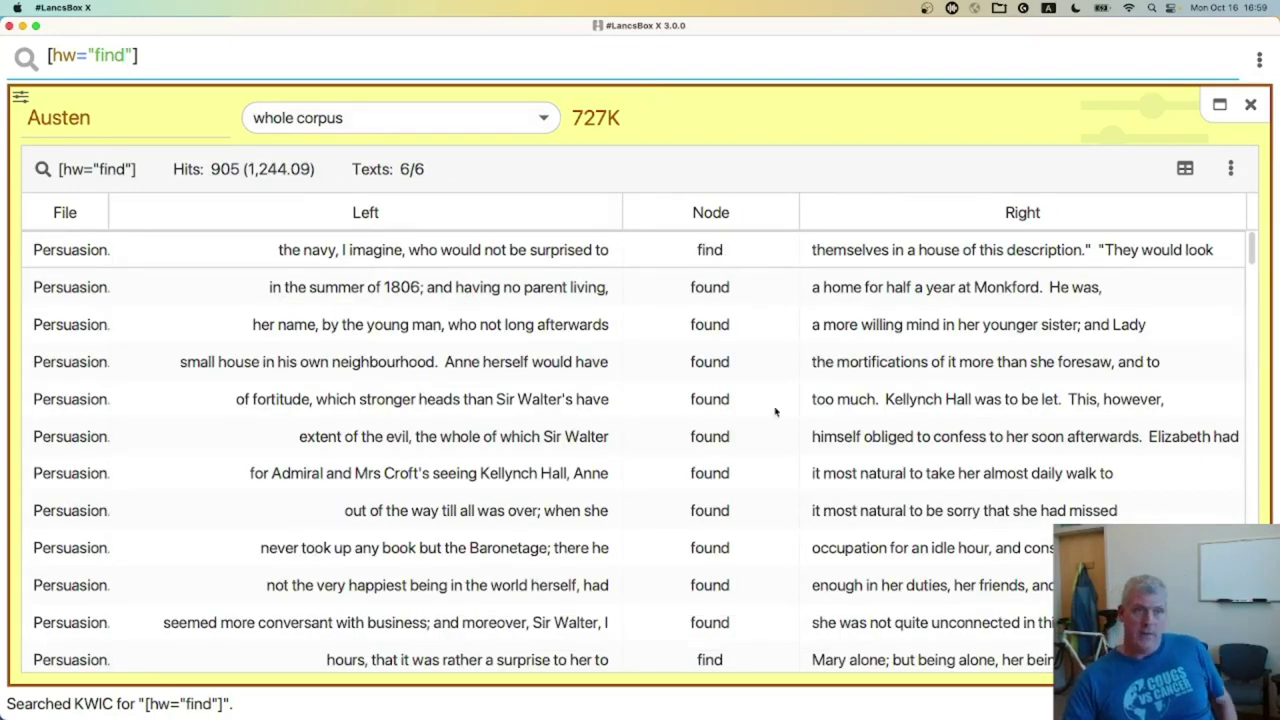
Step: Look through the node words of the find results for its inflected forms, selecting example rows with finding and find
{"action": "scroll", "coordinate": [775, 411], "scroll_direction": "down", "scroll_amount": 8}
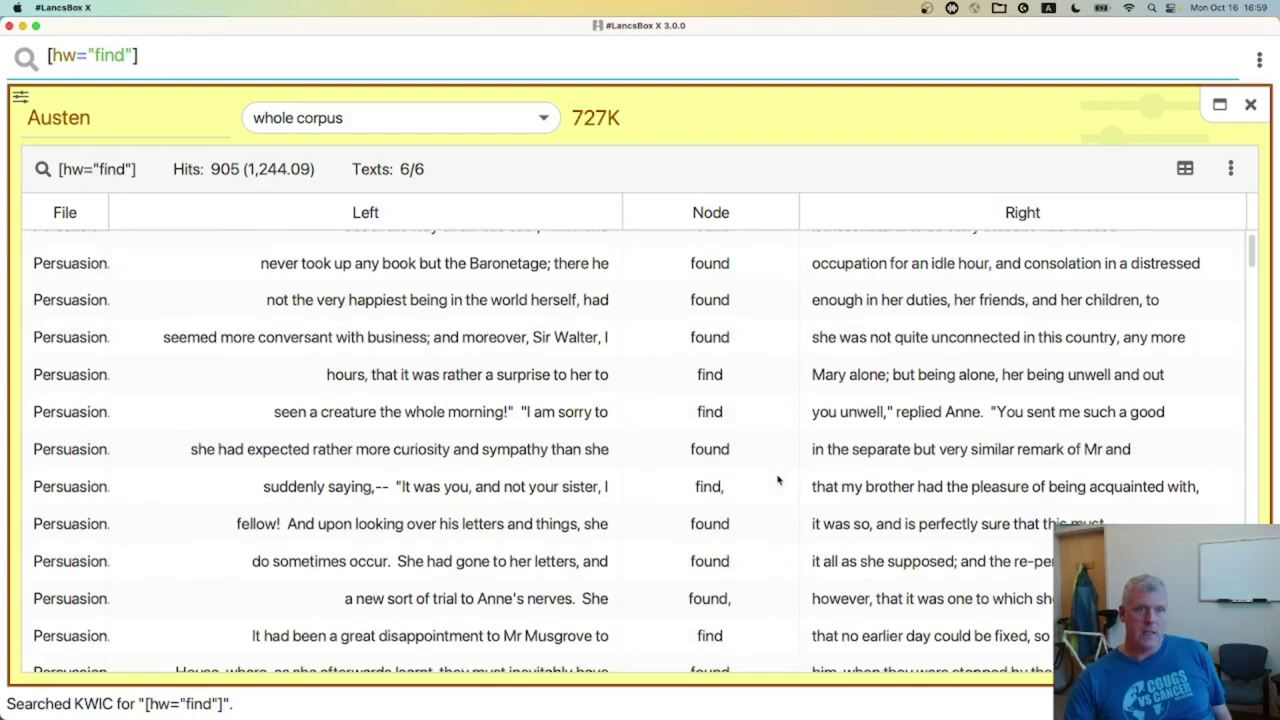
{"action": "scroll", "coordinate": [778, 481], "scroll_direction": "down", "scroll_amount": 6}
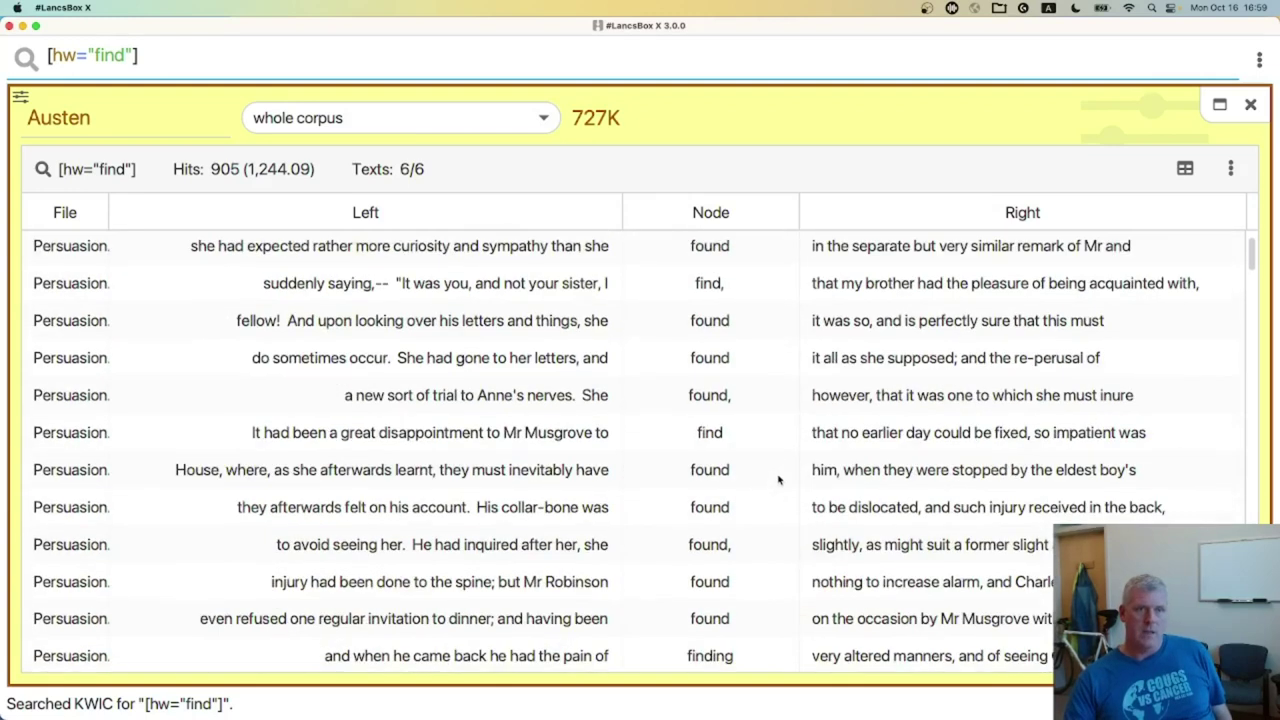
{"action": "scroll", "coordinate": [780, 485], "scroll_direction": "down", "scroll_amount": 2}
{"action": "left_click", "coordinate": [735, 595]}
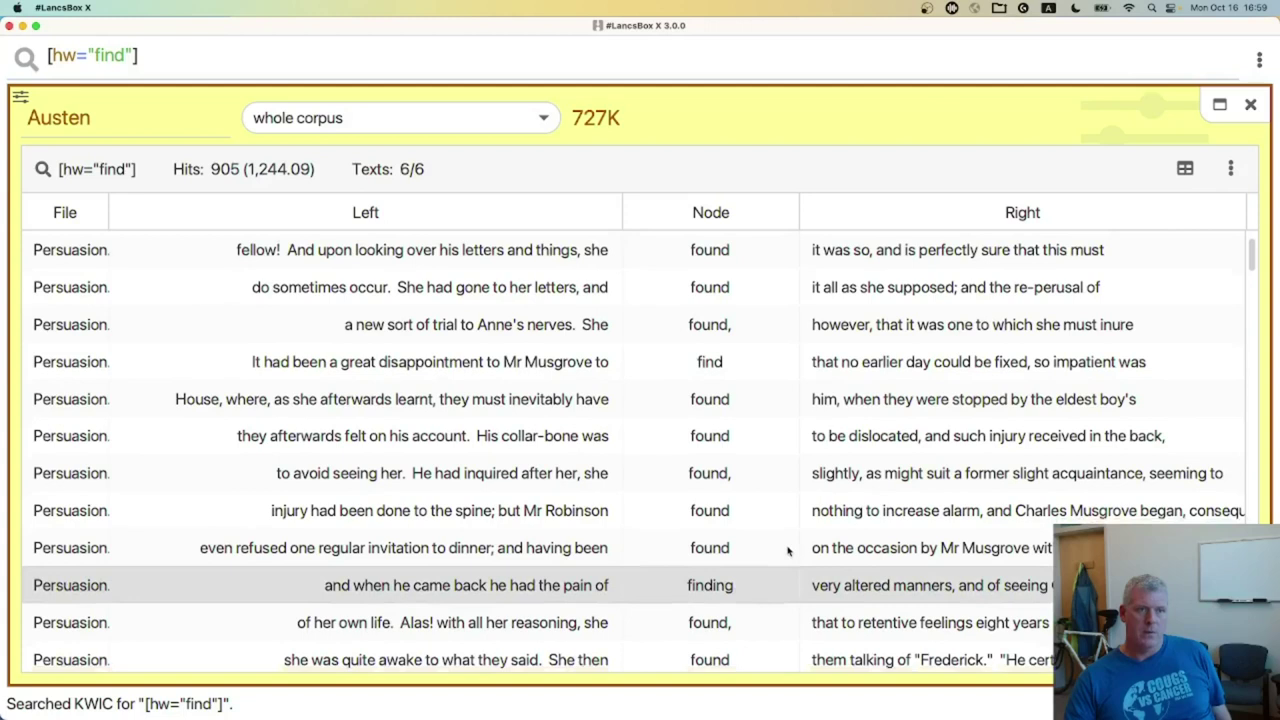
{"action": "scroll", "coordinate": [789, 549], "scroll_direction": "down", "scroll_amount": 4}
{"action": "left_click", "coordinate": [745, 539]}
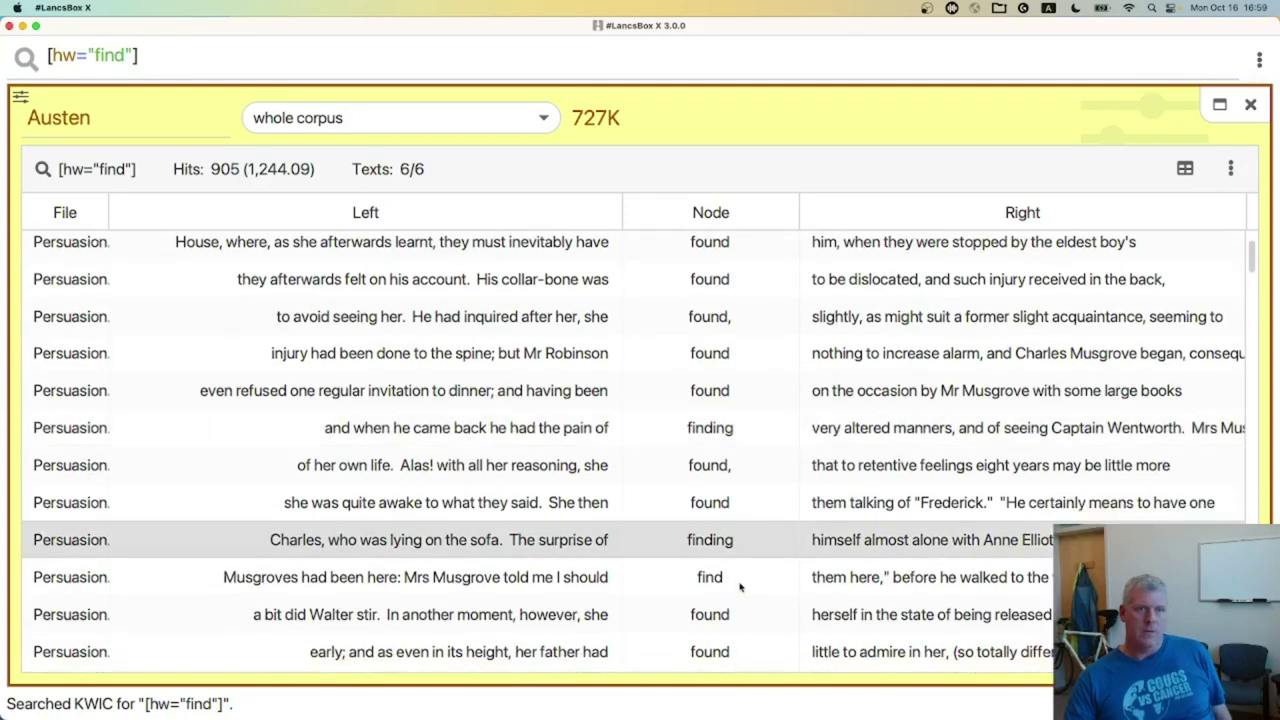
{"action": "left_click", "coordinate": [741, 587]}
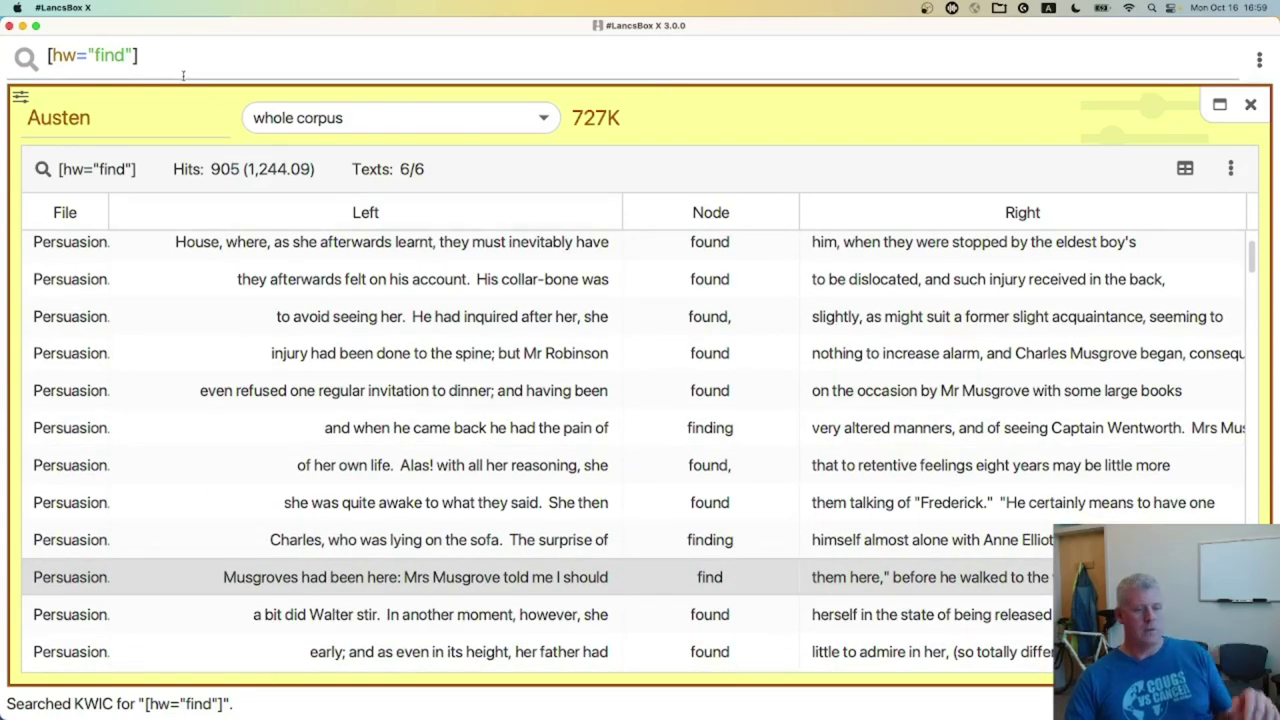
Step: Replace the hw attribute with word, run [word="find"], and look through the node words for comparison
{"action": "left_click", "coordinate": [51, 55]}
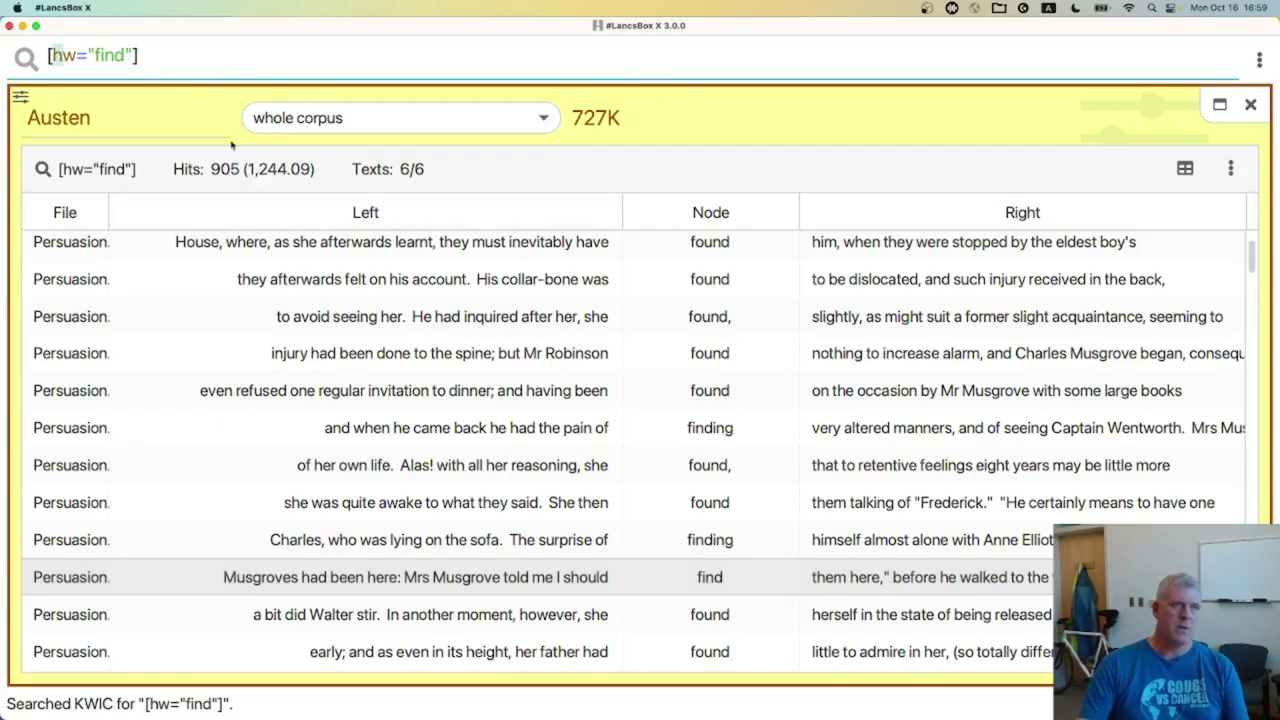
{"action": "left_click_drag", "start_coordinate": [74, 55], "coordinate": [56, 55]}
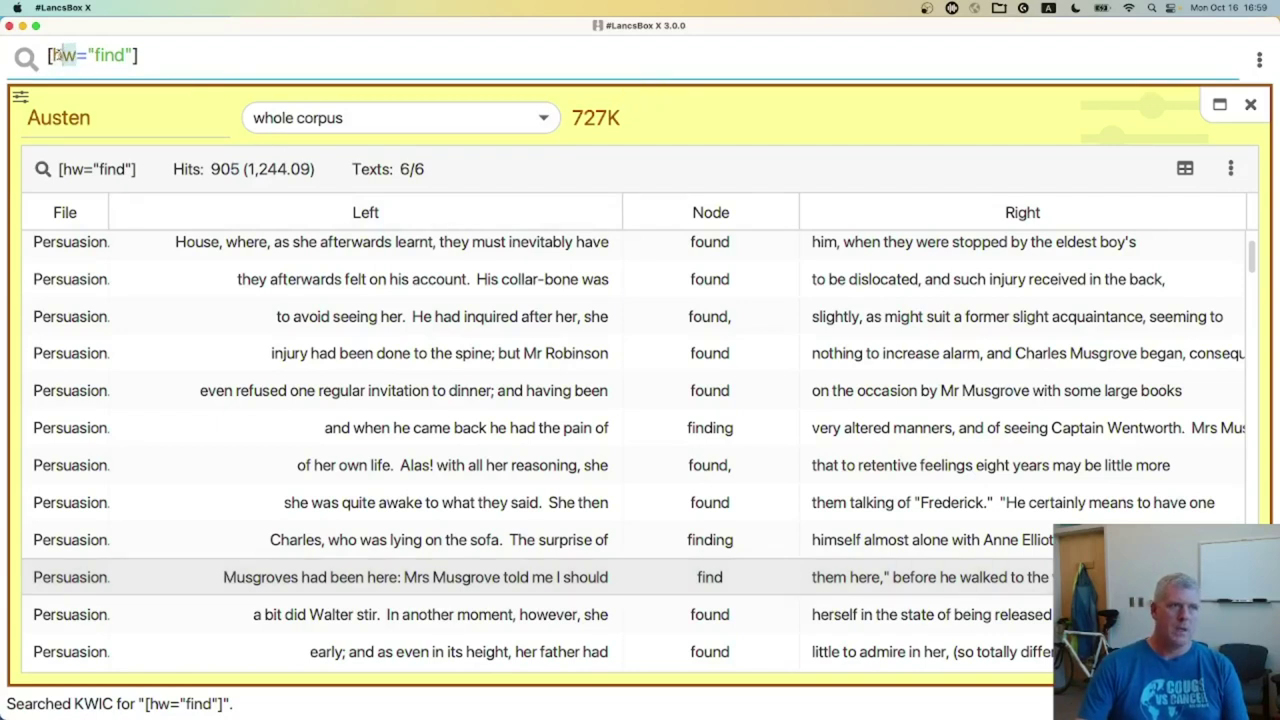
{"action": "type", "text": "word"}
{"action": "key", "text": "Return"}
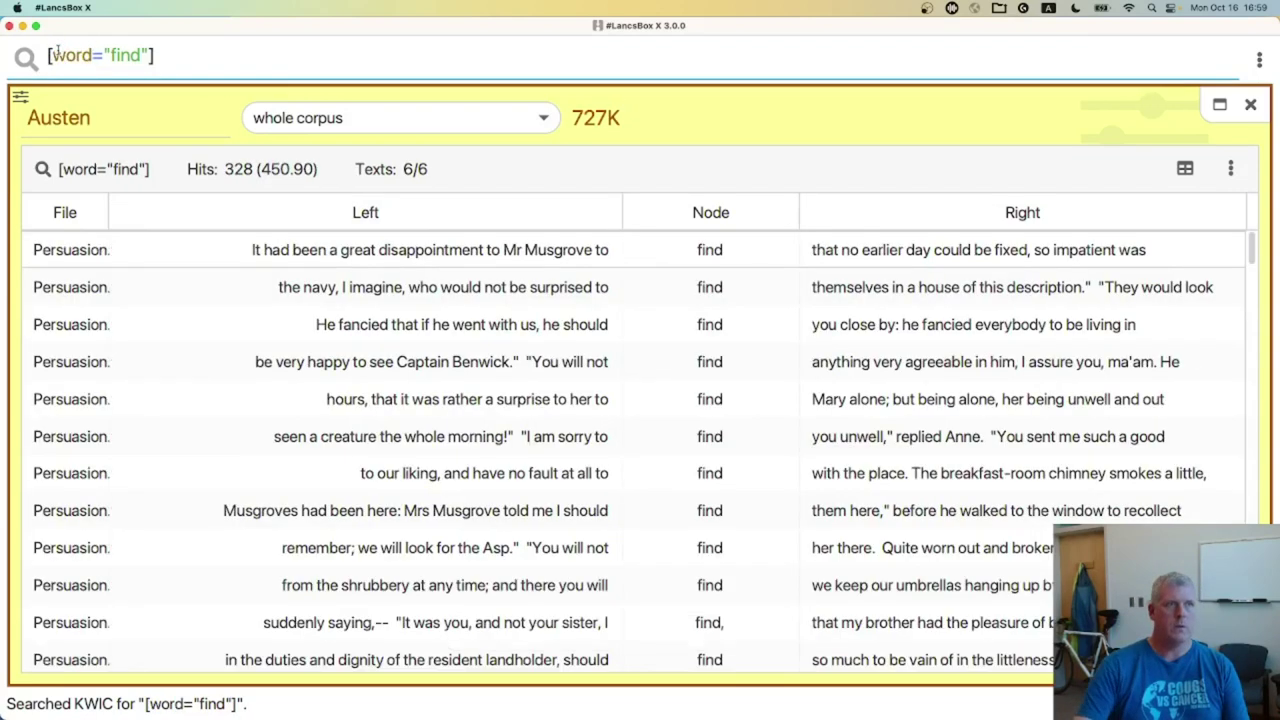
{"action": "scroll", "coordinate": [877, 324], "scroll_direction": "down", "scroll_amount": 20}
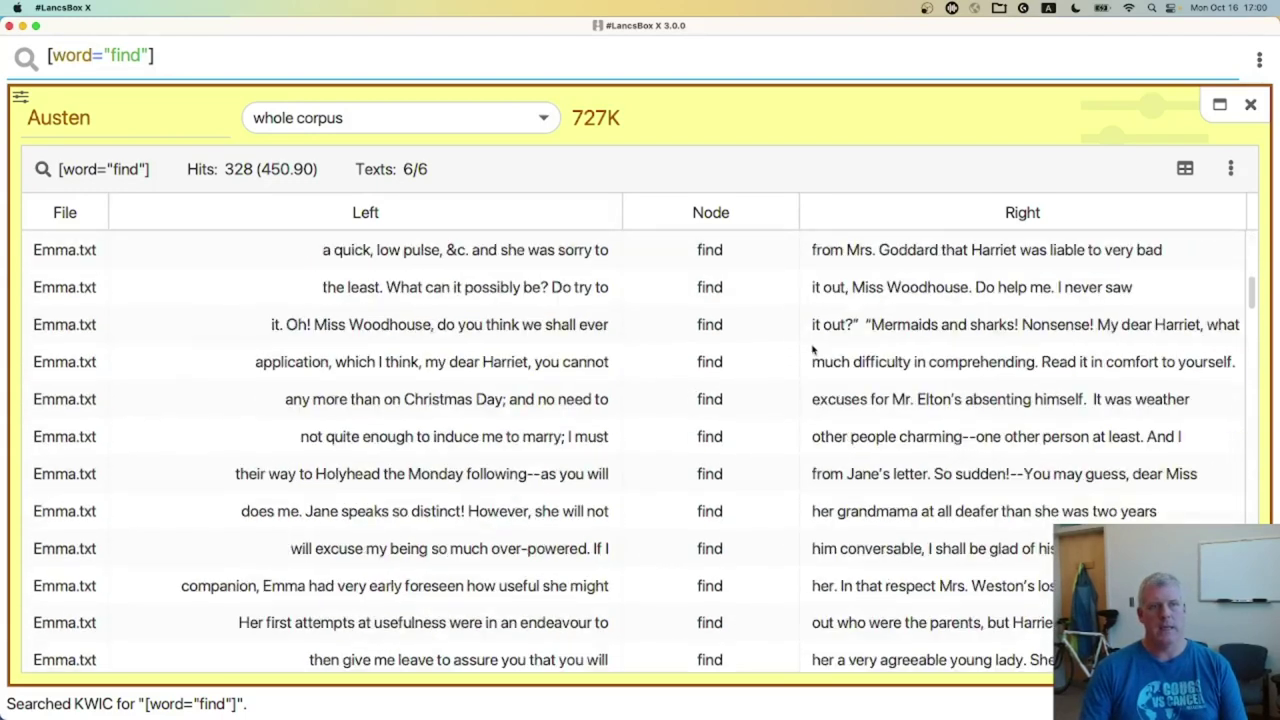
Step: Change the query's attribute from word back to hw and rerun [hw="find"]
{"action": "left_click", "coordinate": [66, 57]}
{"action": "key", "text": "BackSpace"}
{"action": "key", "text": "BackSpace"}
{"action": "key", "text": "Delete"}
{"action": "key", "text": "Delete"}
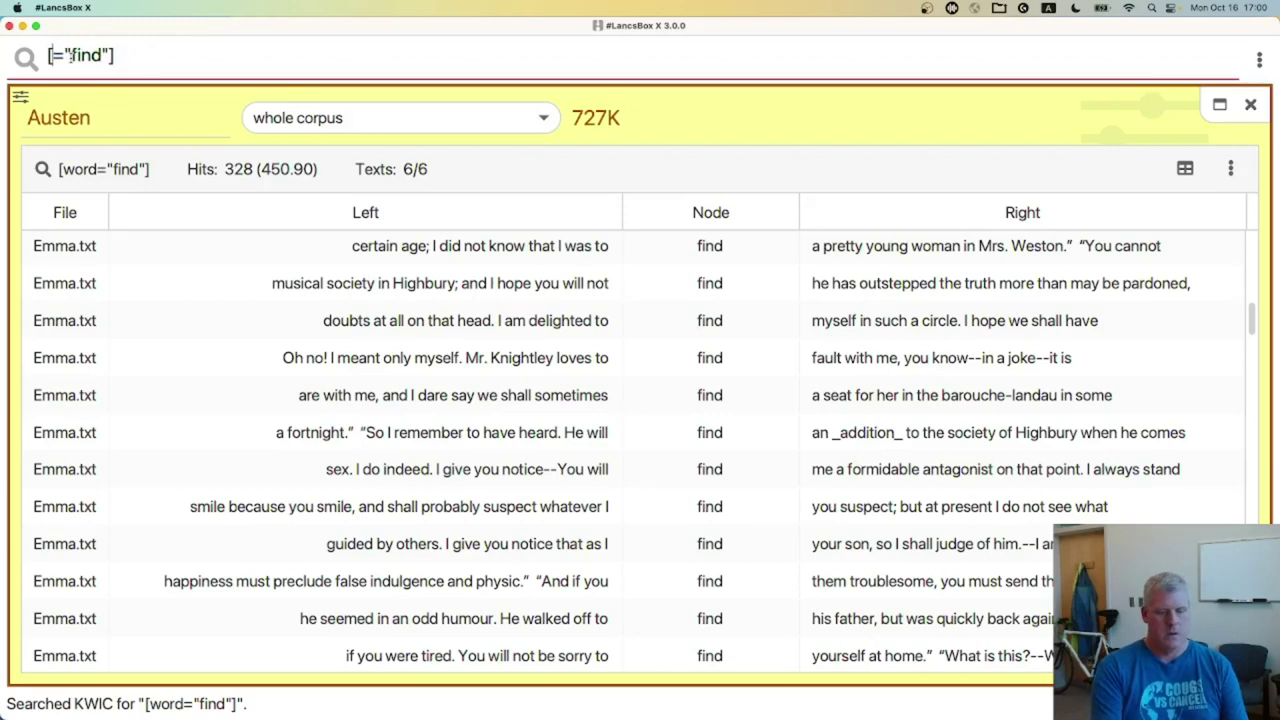
{"action": "type", "text": "hw"}
{"action": "key", "text": "Return"}
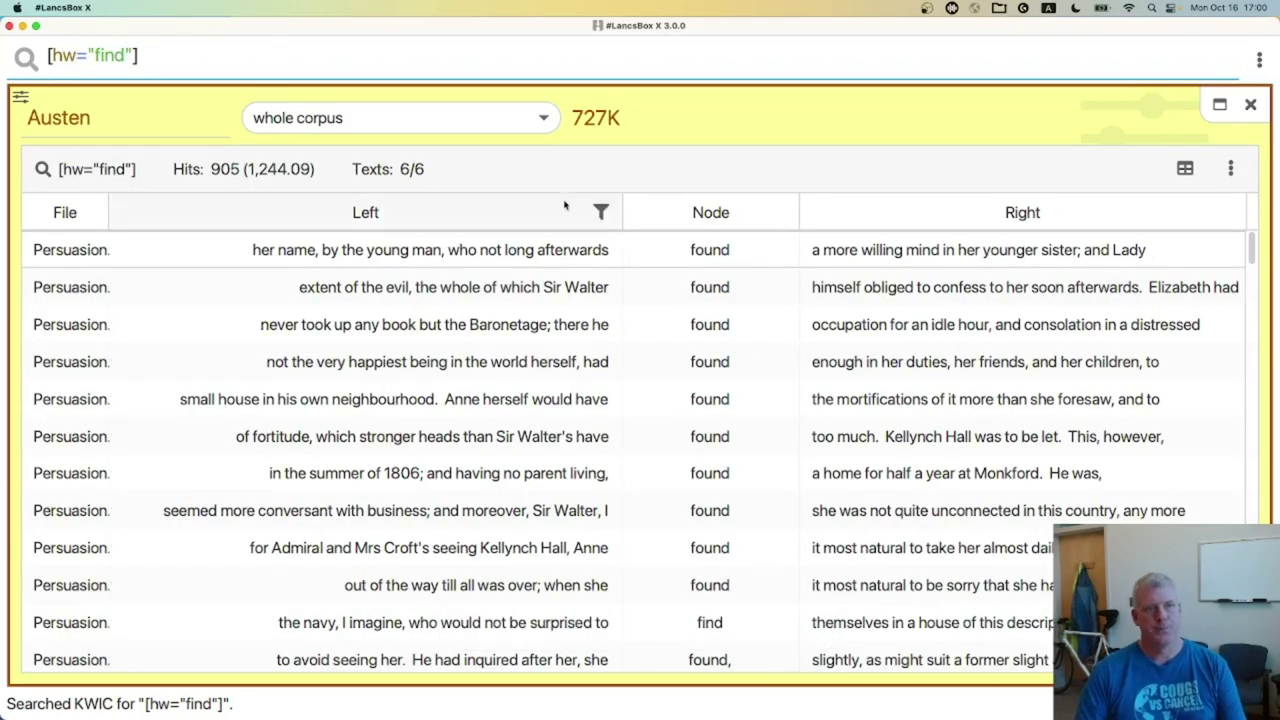
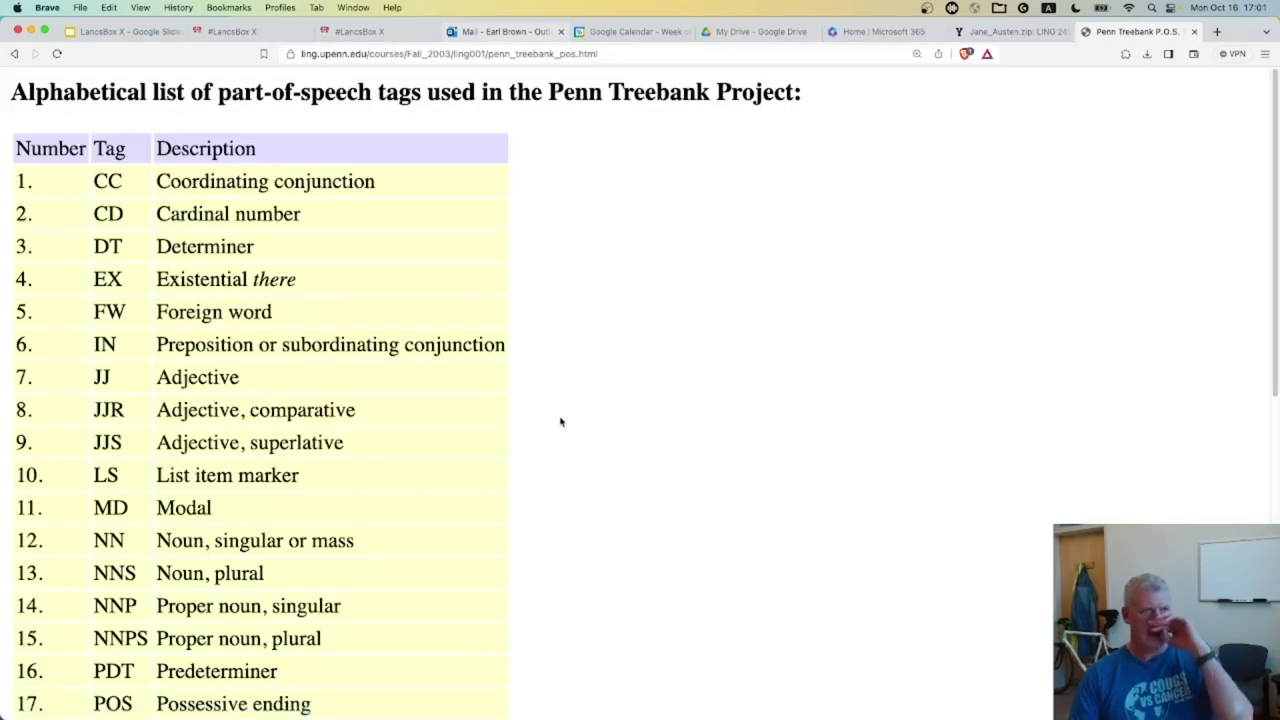
Step: Review the Penn Treebank part-of-speech tag list in the browser, highlighting the noun tags NN, NNS, NNP and NNPS
{"action": "scroll", "coordinate": [558, 414], "scroll_direction": "down", "scroll_amount": 3}
{"action": "scroll", "coordinate": [557, 414], "scroll_direction": "down", "scroll_amount": 7}
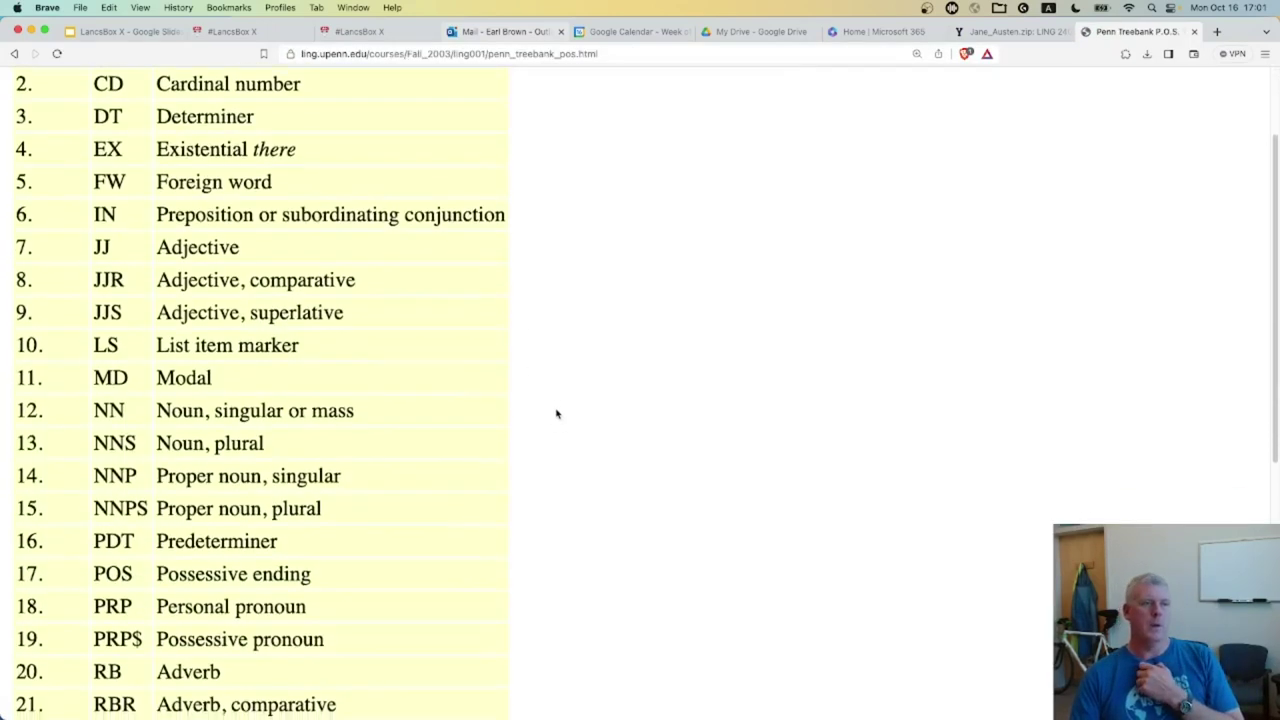
{"action": "scroll", "coordinate": [557, 414], "scroll_direction": "up", "scroll_amount": 3}
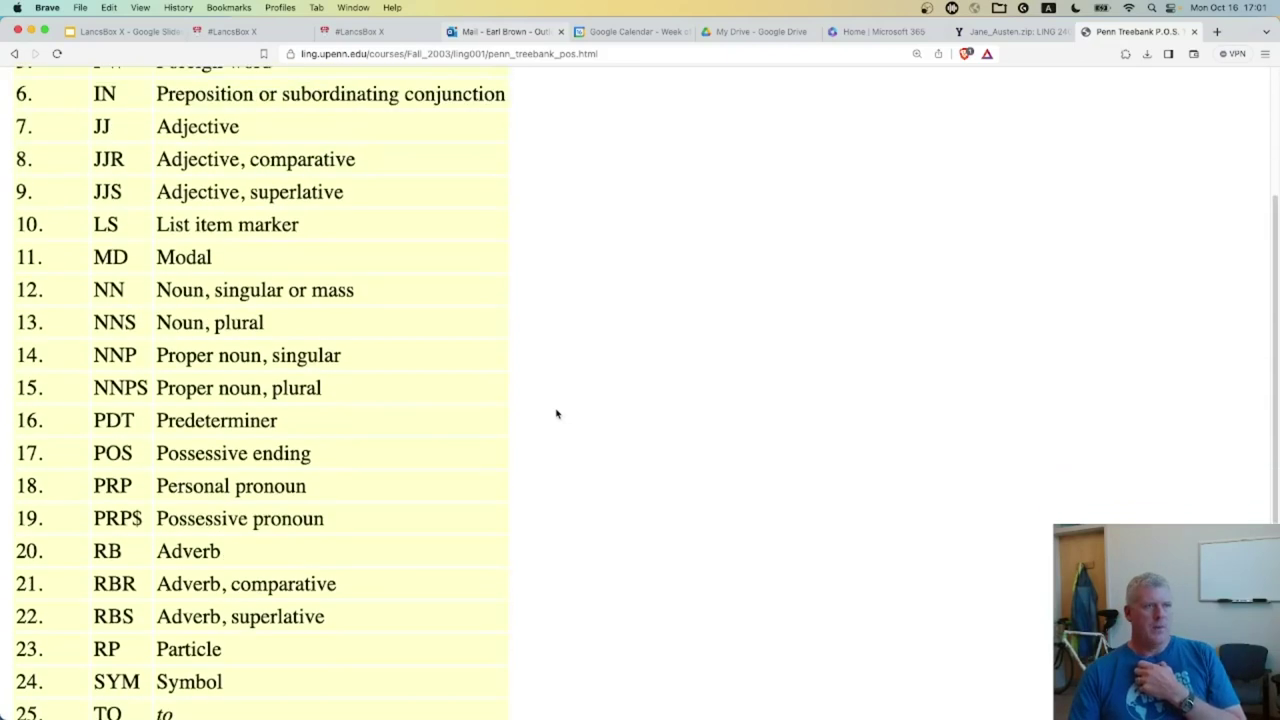
{"action": "left_click_drag", "start_coordinate": [351, 397], "coordinate": [20, 290]}
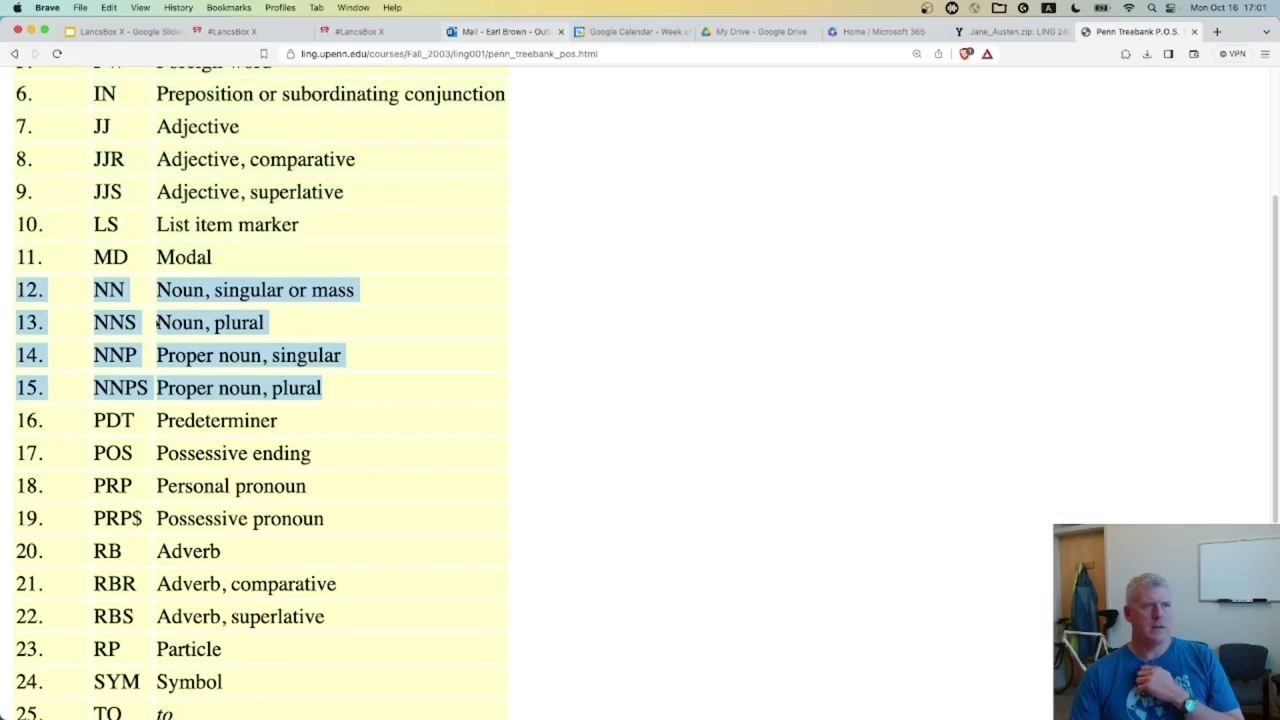
{"action": "left_click", "coordinate": [105, 289]}
{"action": "left_click_drag", "start_coordinate": [94, 289], "coordinate": [107, 300]}
{"action": "left_click_drag", "start_coordinate": [354, 289], "coordinate": [261, 343]}
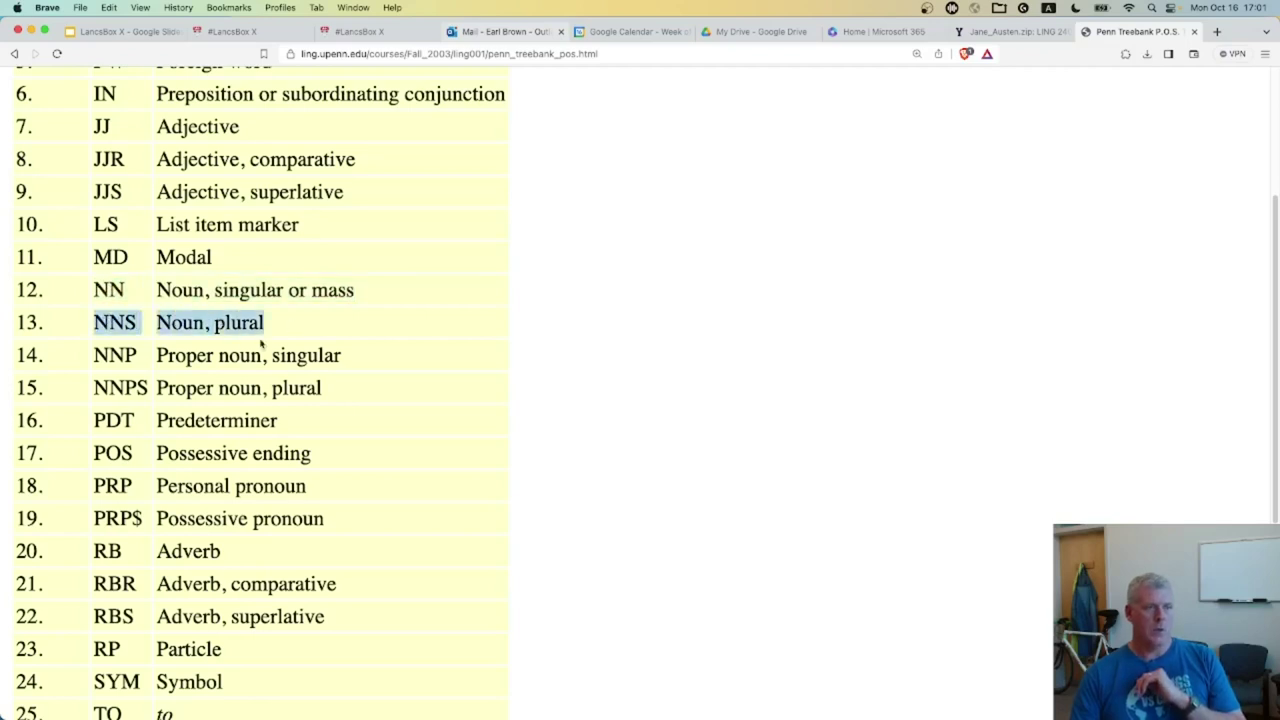
{"action": "left_click_drag", "start_coordinate": [95, 355], "coordinate": [345, 358]}
{"action": "left_click_drag", "start_coordinate": [97, 387], "coordinate": [346, 391]}
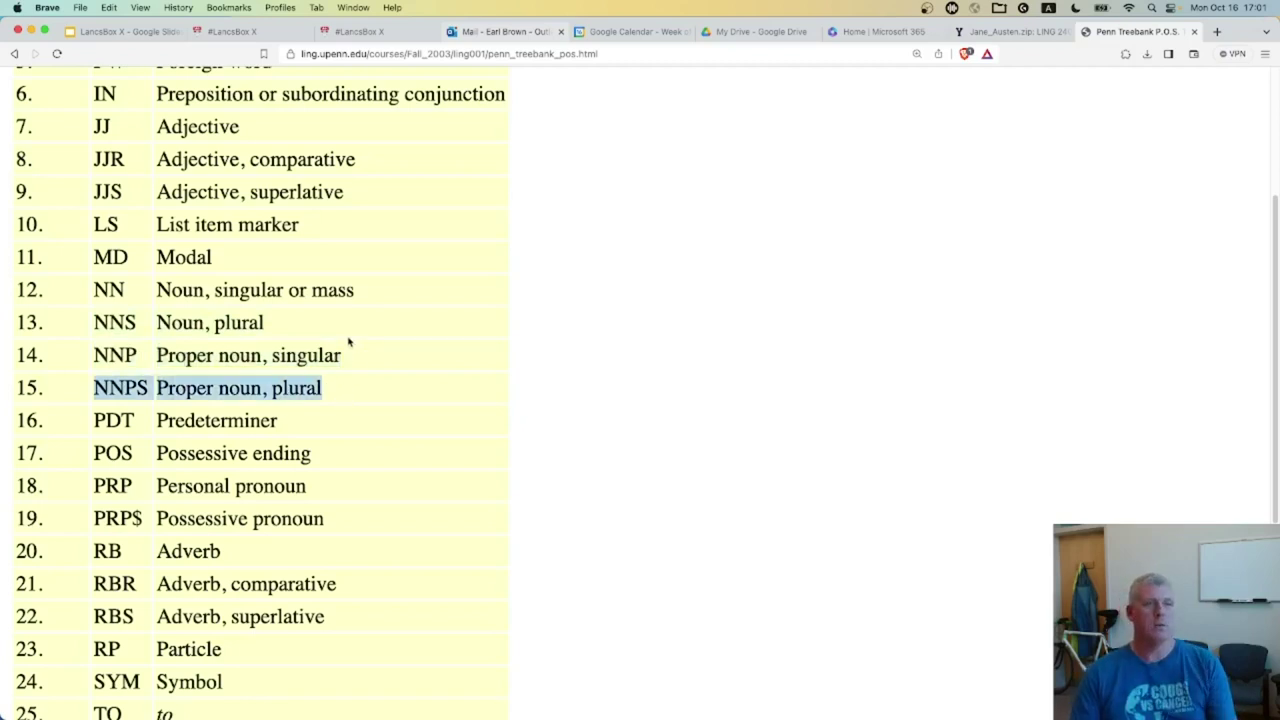
Step: Switch back to #LancsBox X through the slides and replace the find query with an empty part-of-speech query, [pos=""]
{"action": "left_click", "coordinate": [122, 31]}
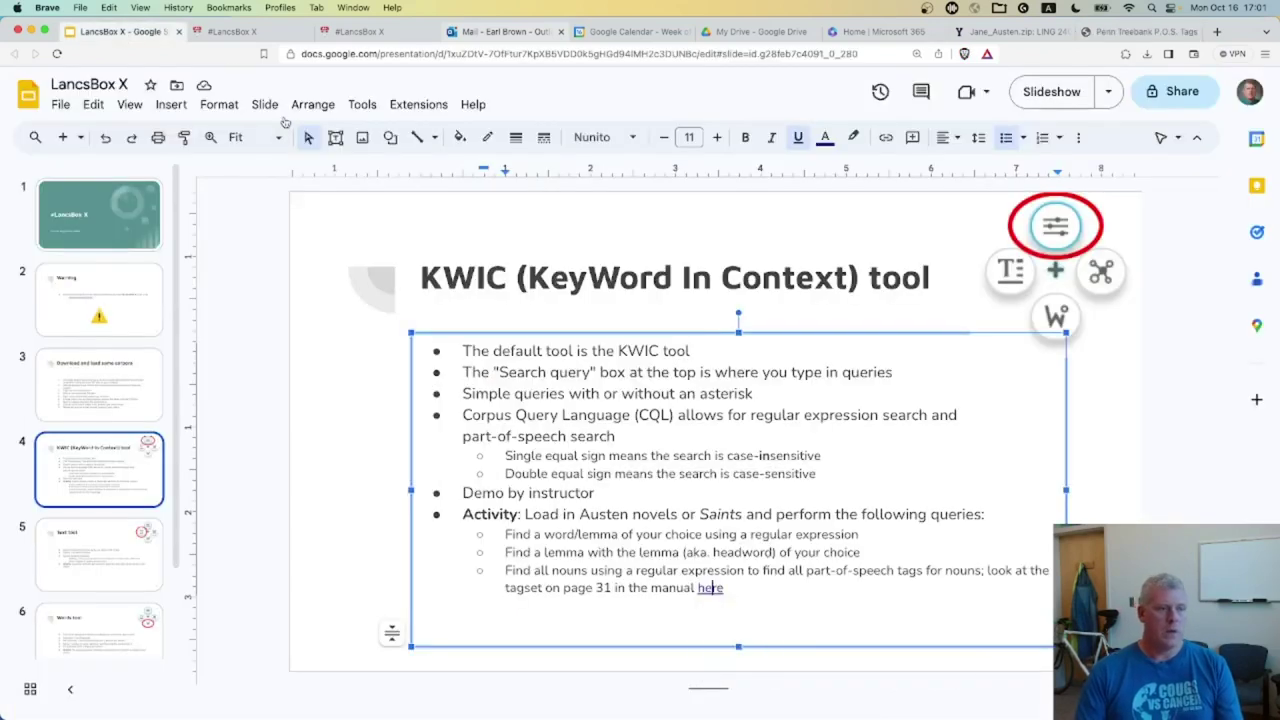
{"action": "key", "text": "super+Tab"}
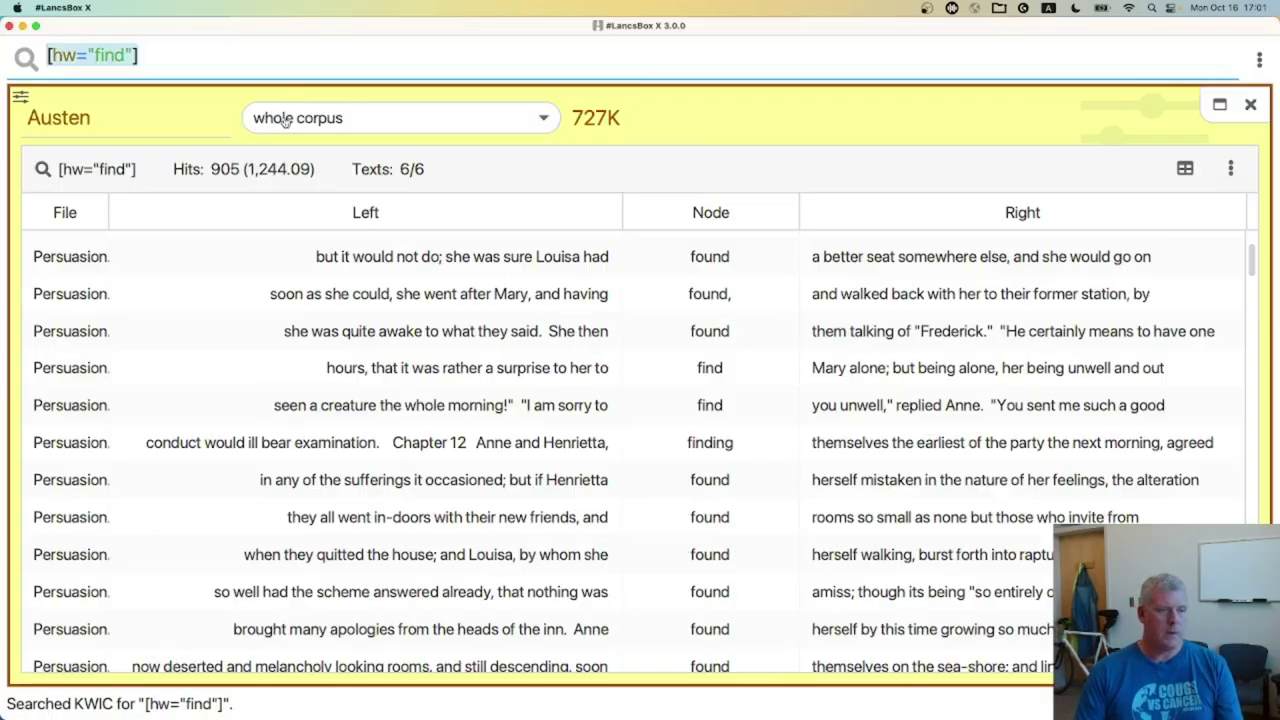
{"action": "left_click", "coordinate": [203, 62]}
{"action": "key", "text": "BackSpace"}
{"action": "key", "text": "BackSpace"}
{"action": "key", "text": "BackSpace"}
{"action": "key", "text": "BackSpace"}
{"action": "key", "text": "BackSpace"}
{"action": "key", "text": "BackSpace"}
{"action": "key", "text": "BackSpace"}
{"action": "key", "text": "BackSpace"}
{"action": "key", "text": "BackSpace"}
{"action": "key", "text": "BackSpace"}
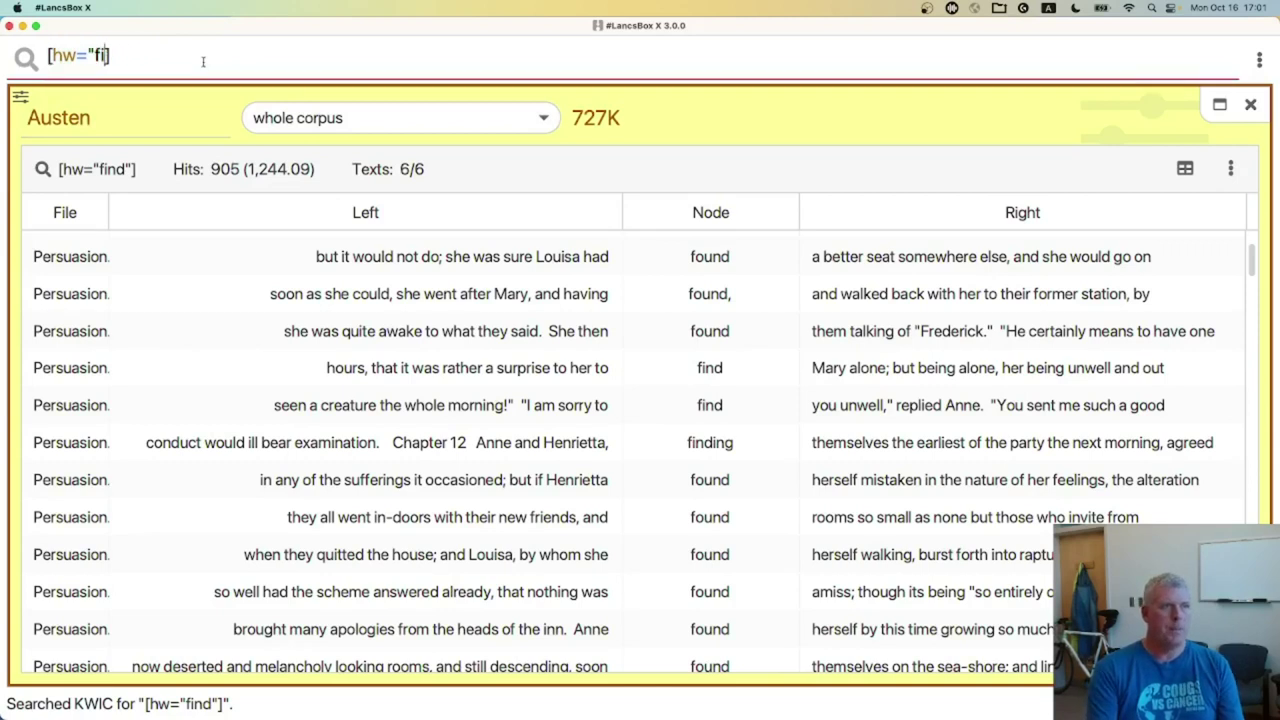
{"action": "type", "text": "pos="}
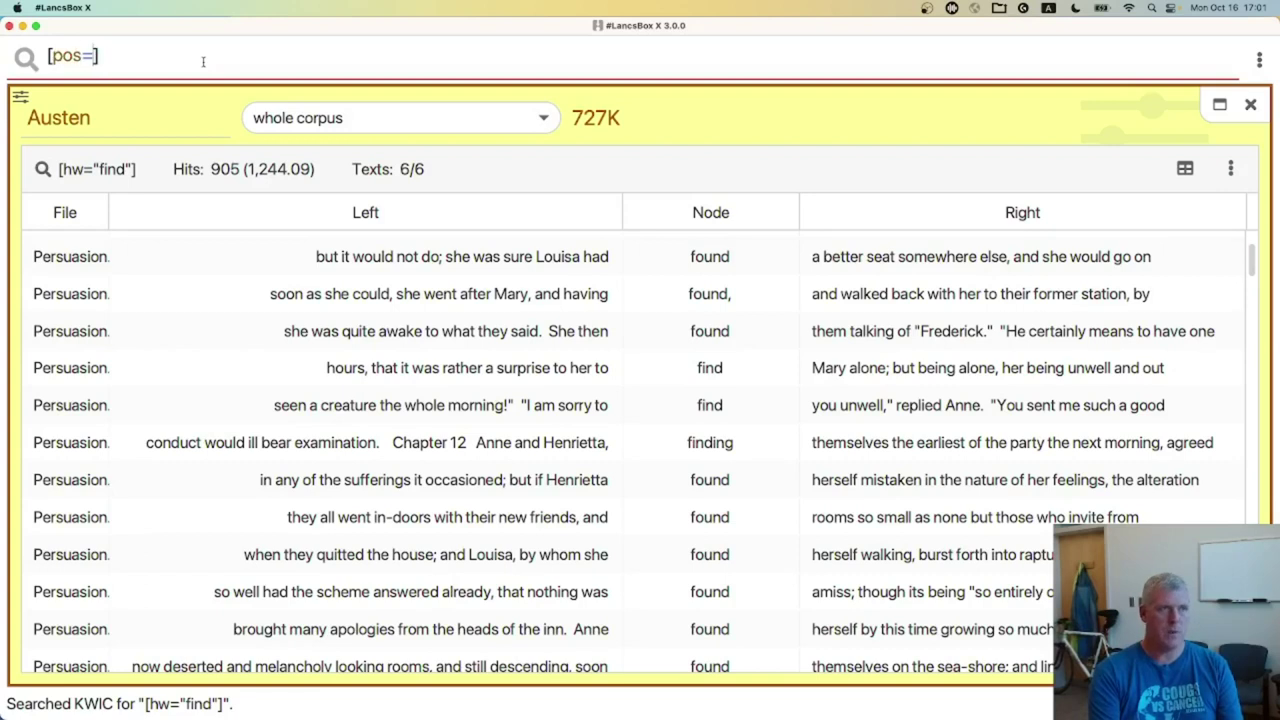
{"action": "type", "text": "\"\""}
{"action": "key", "text": "Left"}
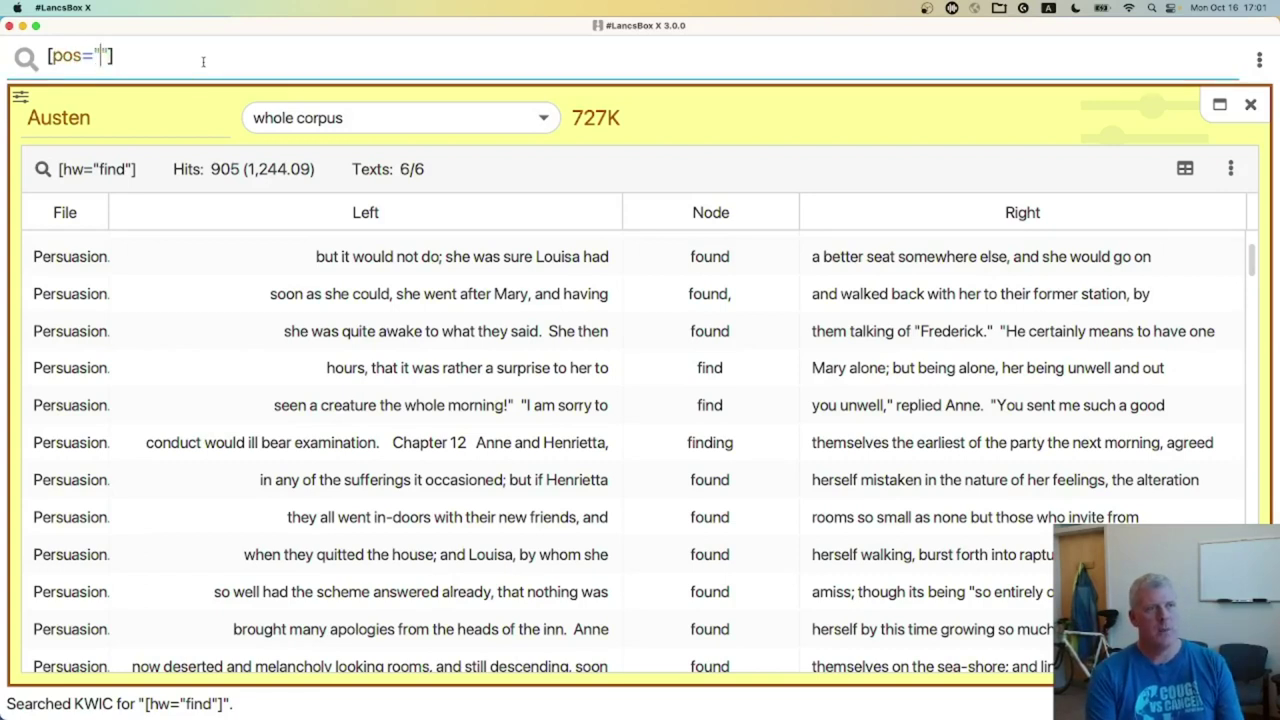
Step: Enter the regular expression N.* as the pos value, run [pos="N.*"] to find all nouns, and decline loading the full concordance
{"action": "type", "text": "N"}
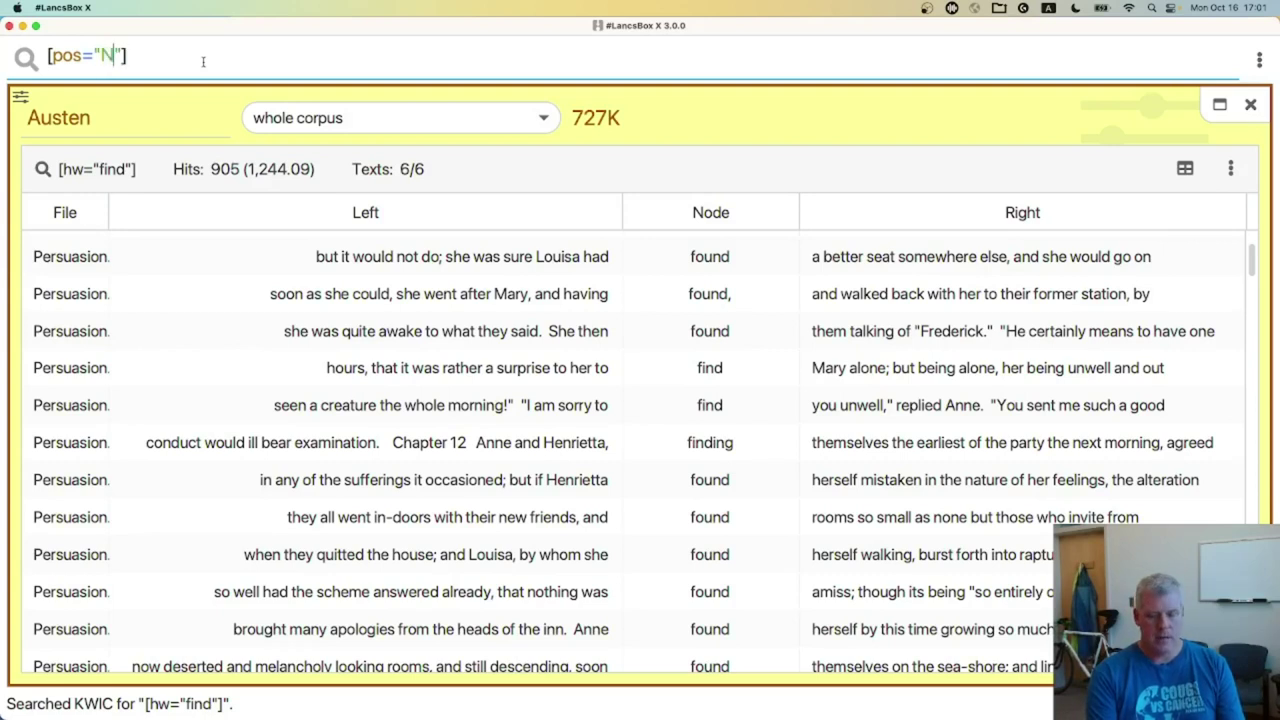
{"action": "type", "text": "."}
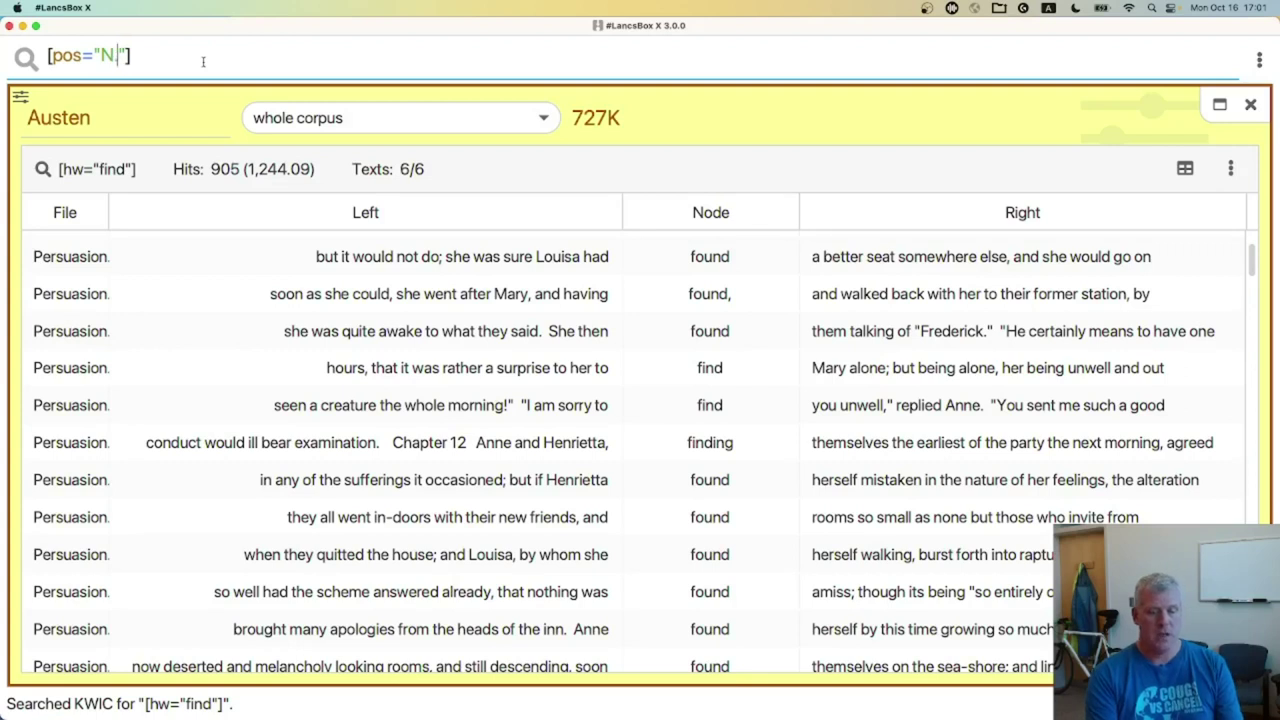
{"action": "type", "text": "*"}
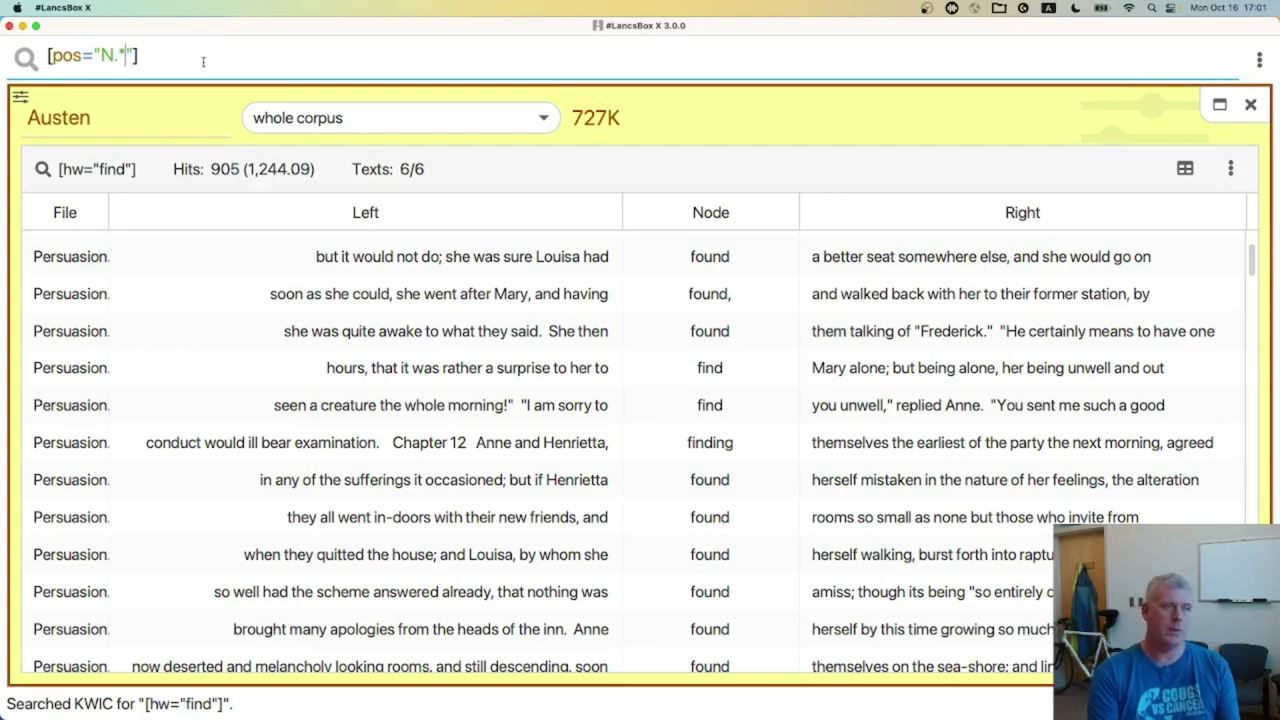
{"action": "key", "text": "Return"}
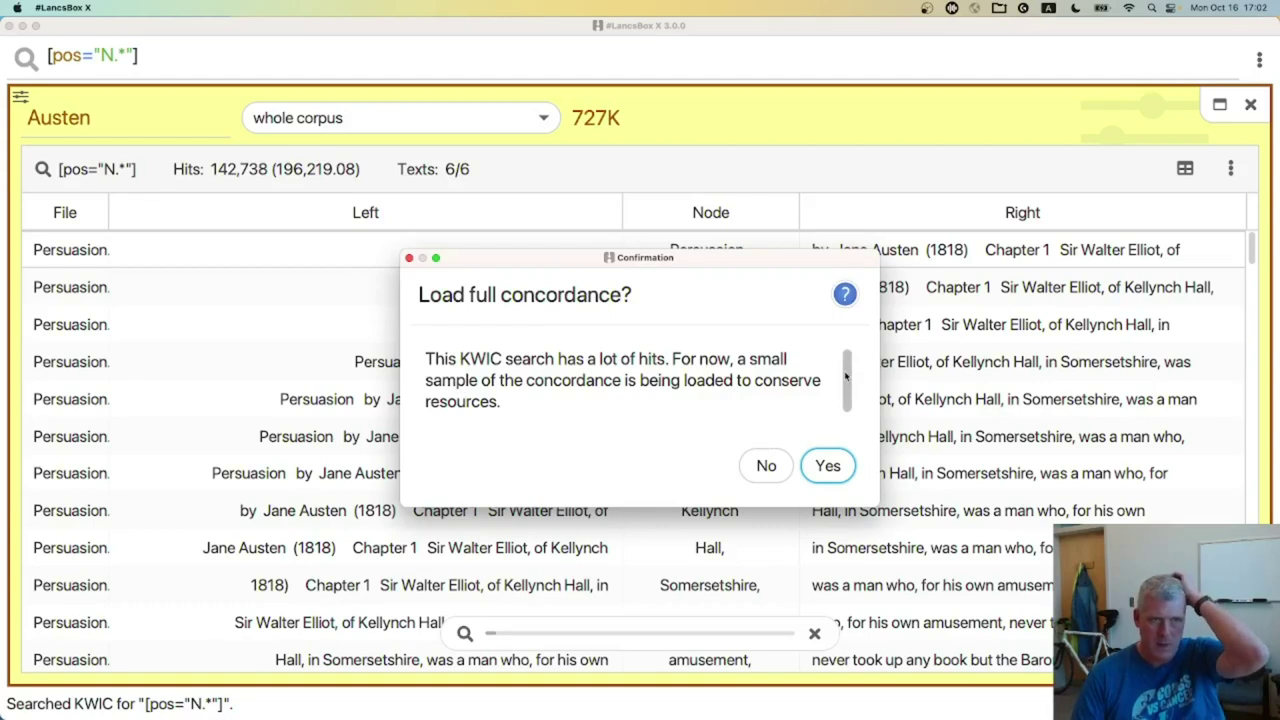
{"action": "left_click", "coordinate": [766, 466]}
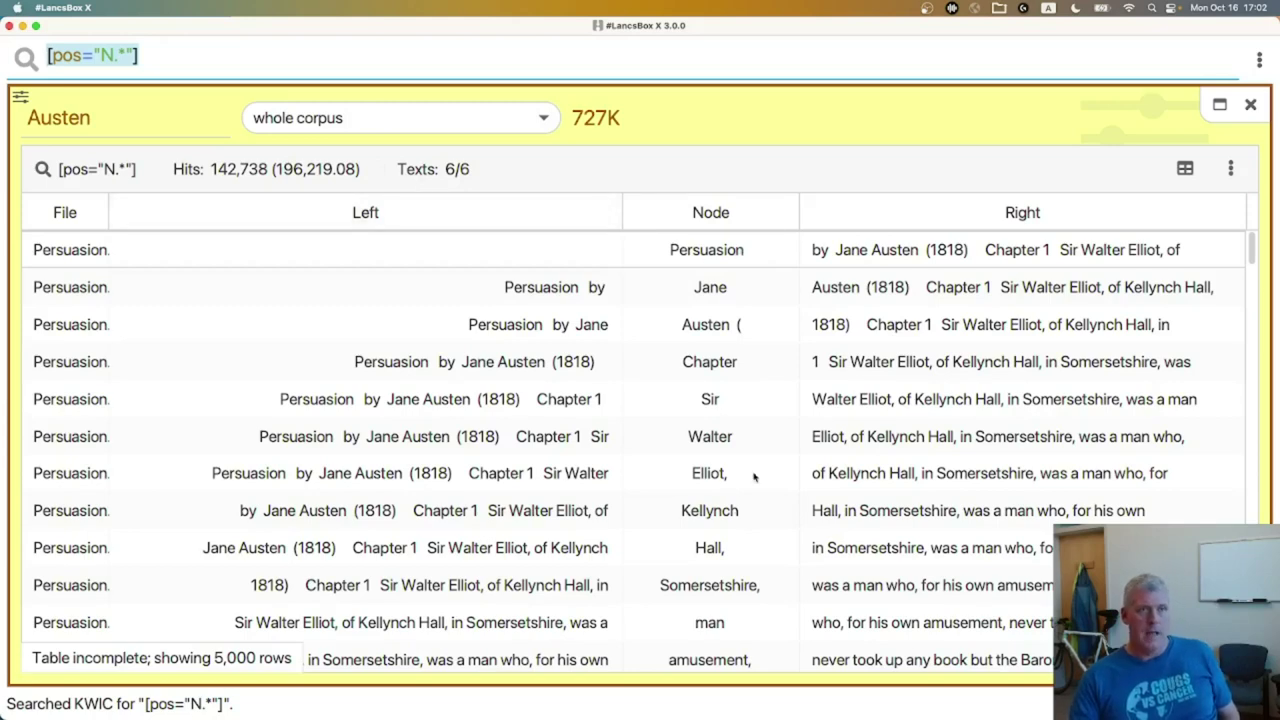
Step: Look through the node words of the part-of-speech search to check the matched common and proper nouns
{"action": "scroll", "coordinate": [760, 470], "scroll_direction": "down", "scroll_amount": 5}
{"action": "scroll", "coordinate": [775, 462], "scroll_direction": "down", "scroll_amount": 20}
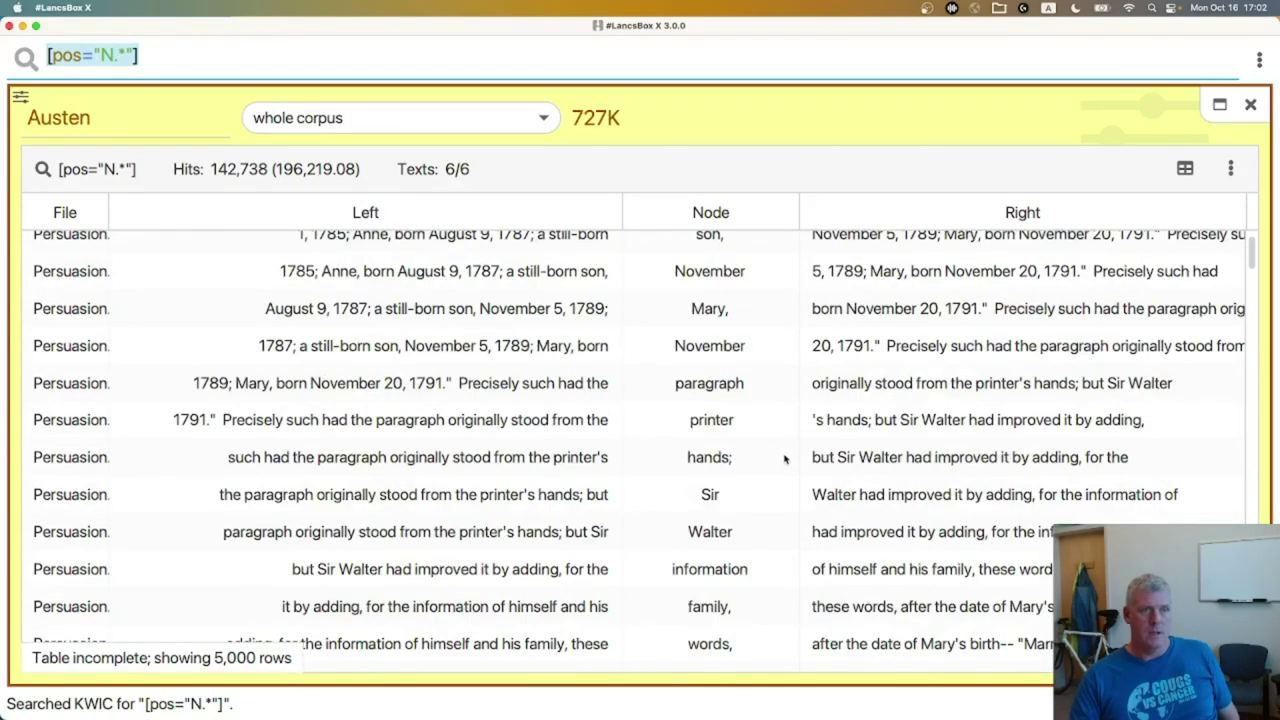
{"action": "scroll", "coordinate": [785, 458], "scroll_direction": "down", "scroll_amount": 20}
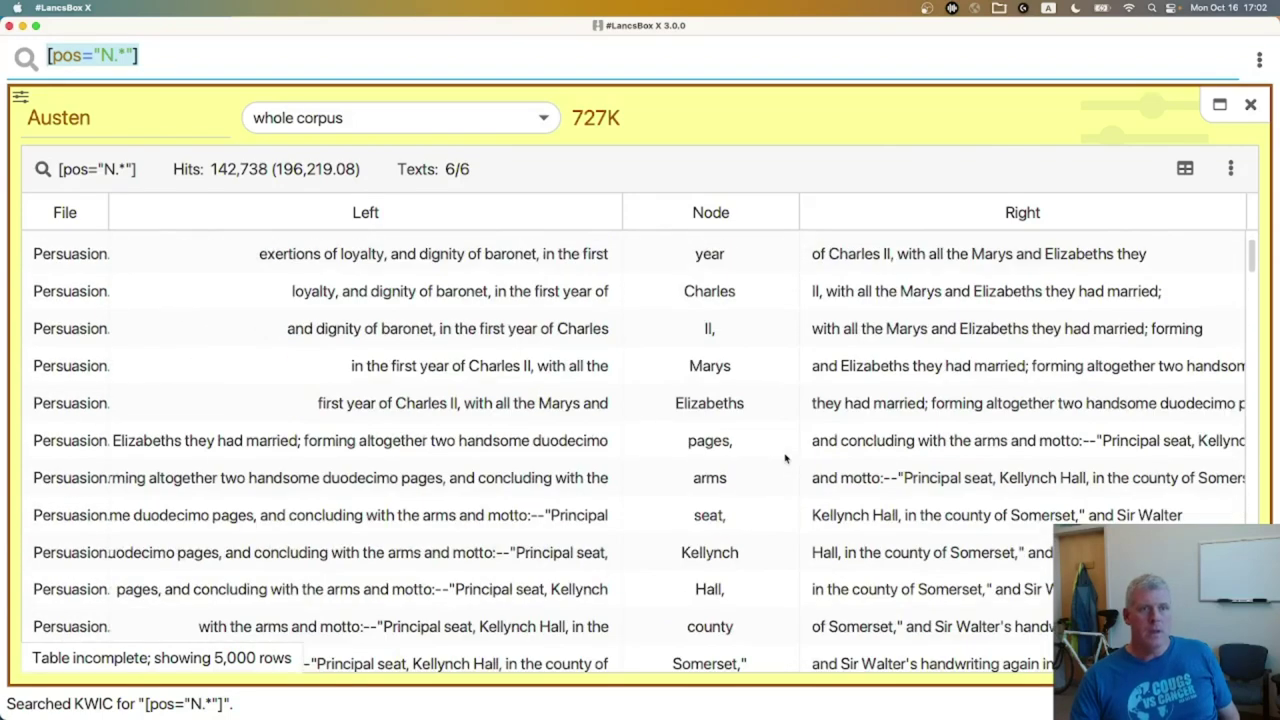
{"action": "scroll", "coordinate": [785, 458], "scroll_direction": "down", "scroll_amount": 6}
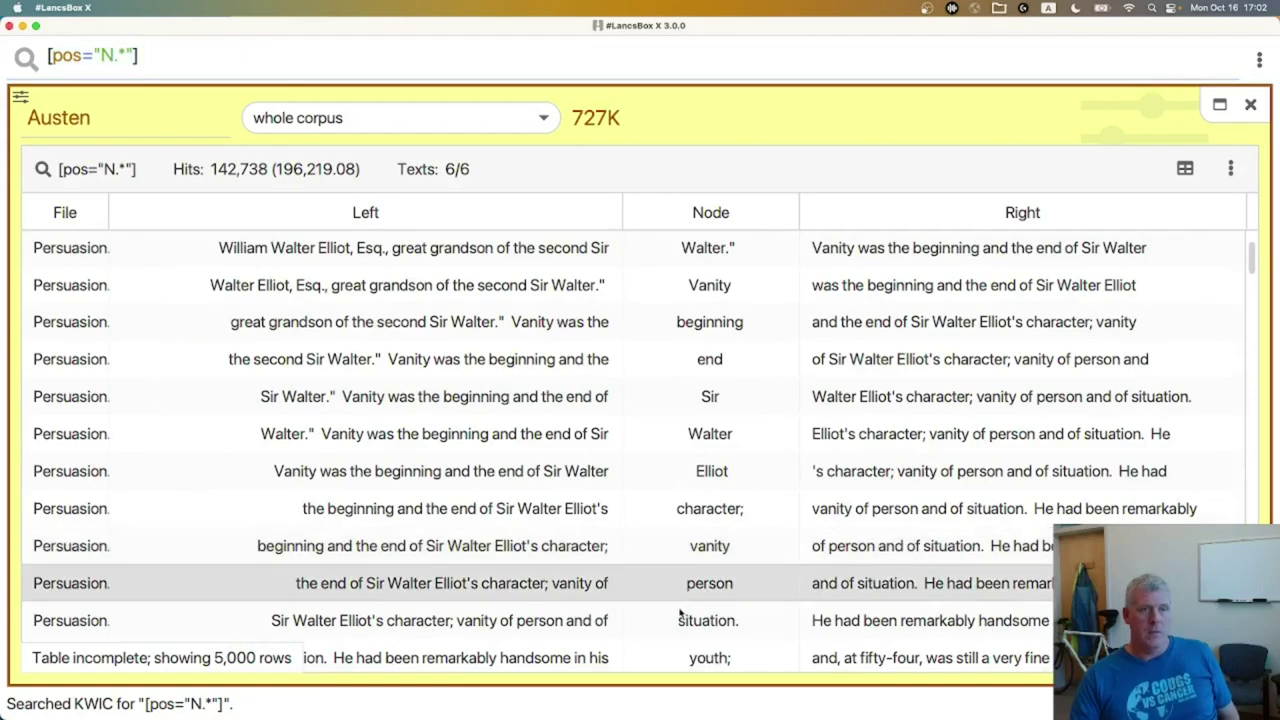
Step: Switch to the Penn Treebank tag list in the browser and highlight the NNPS tag for plural proper nouns
{"action": "scroll", "coordinate": [760, 516], "scroll_direction": "down", "scroll_amount": 2}
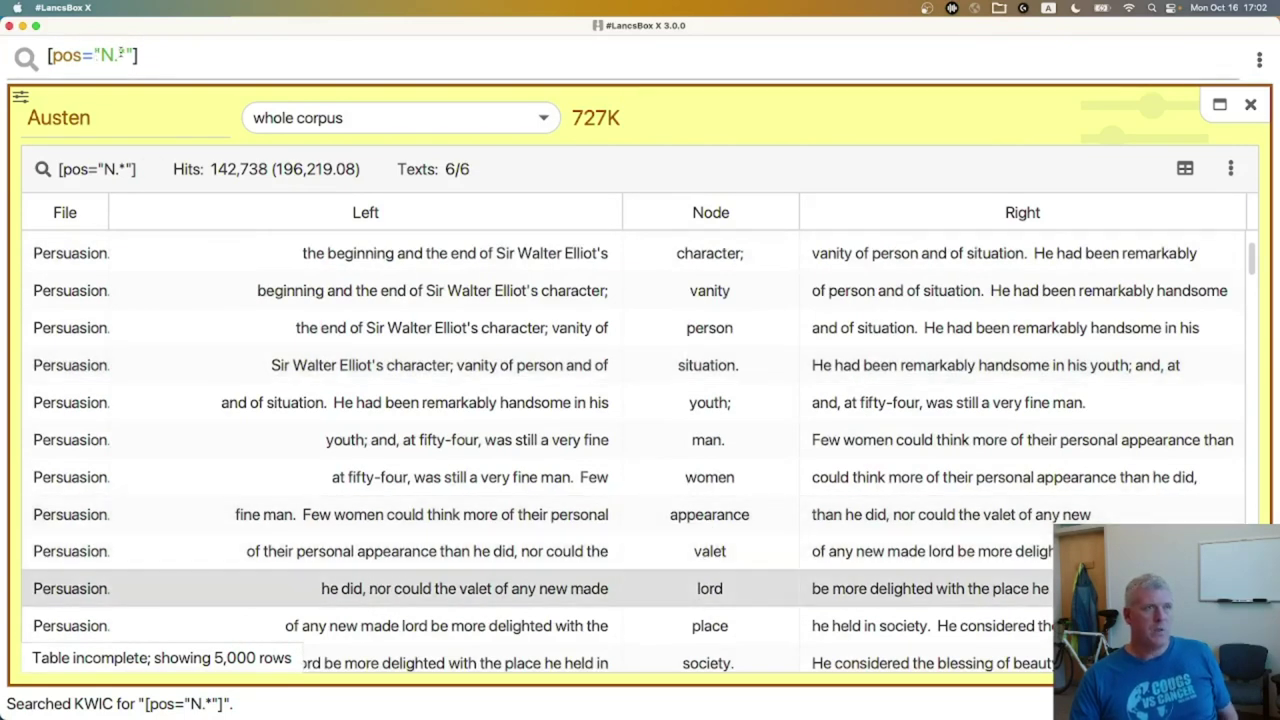
{"action": "key", "text": "super+Tab"}
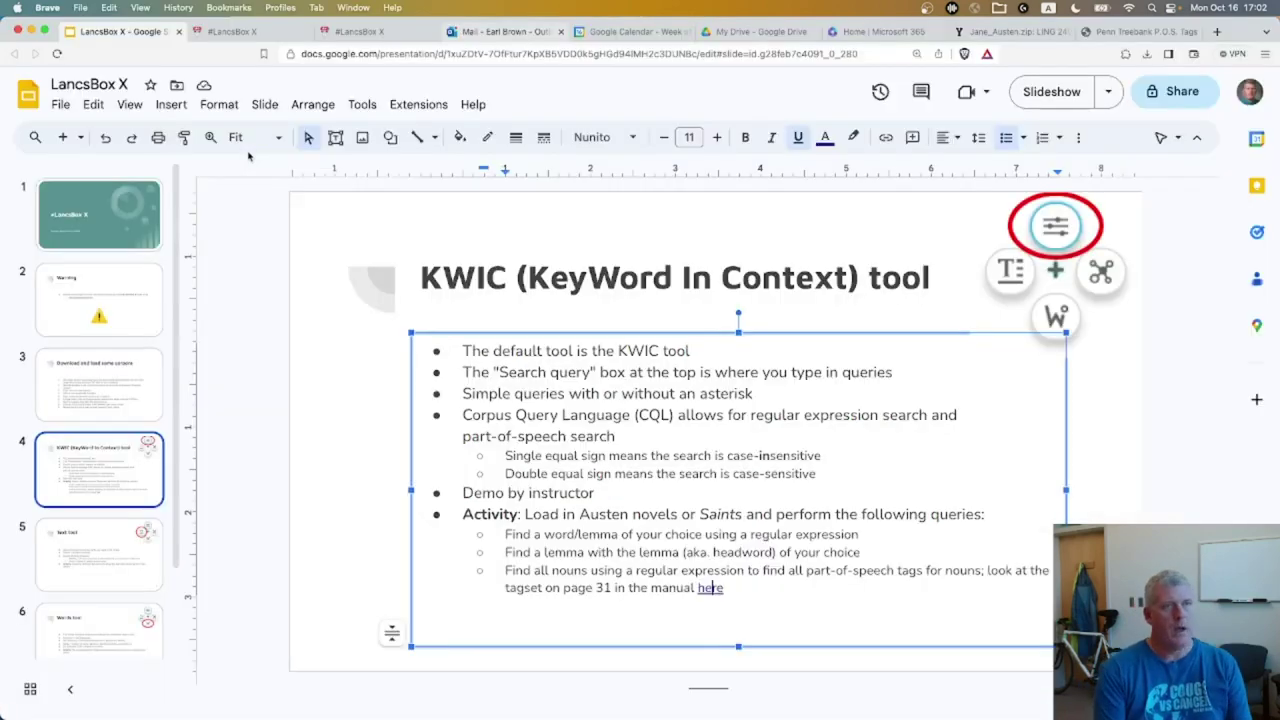
{"action": "left_click", "coordinate": [1130, 31]}
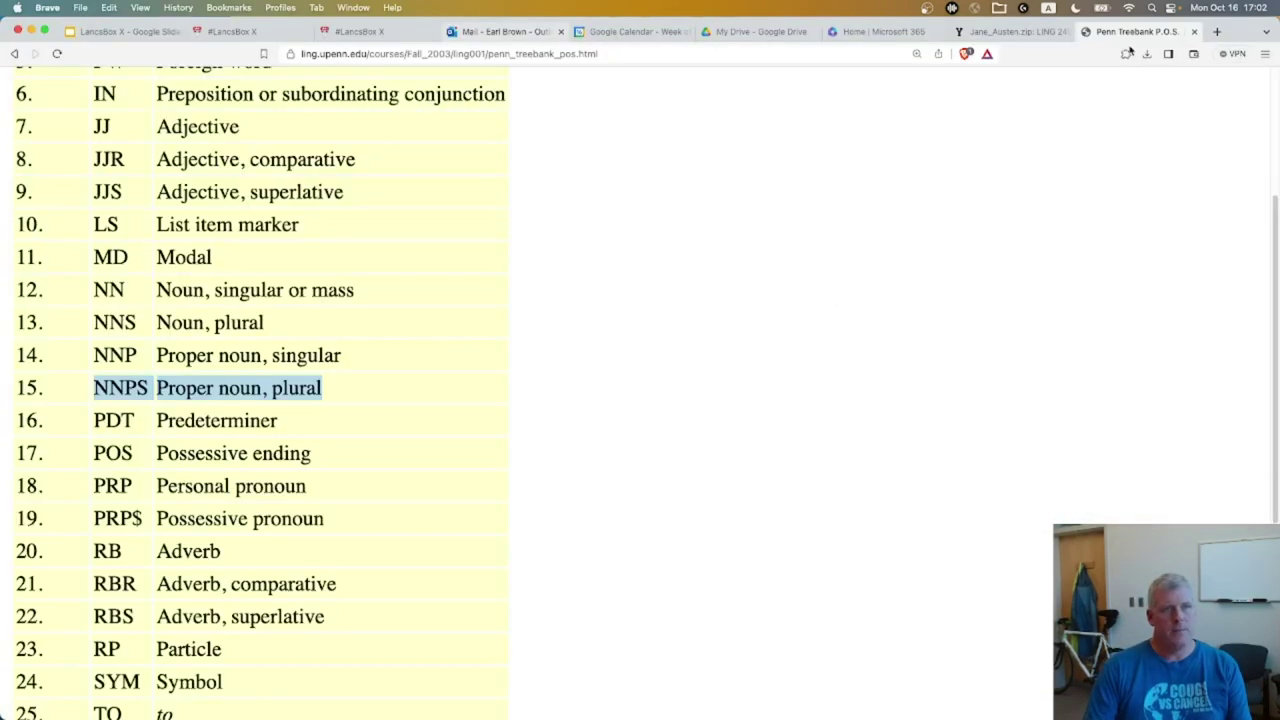
{"action": "left_click", "coordinate": [188, 391]}
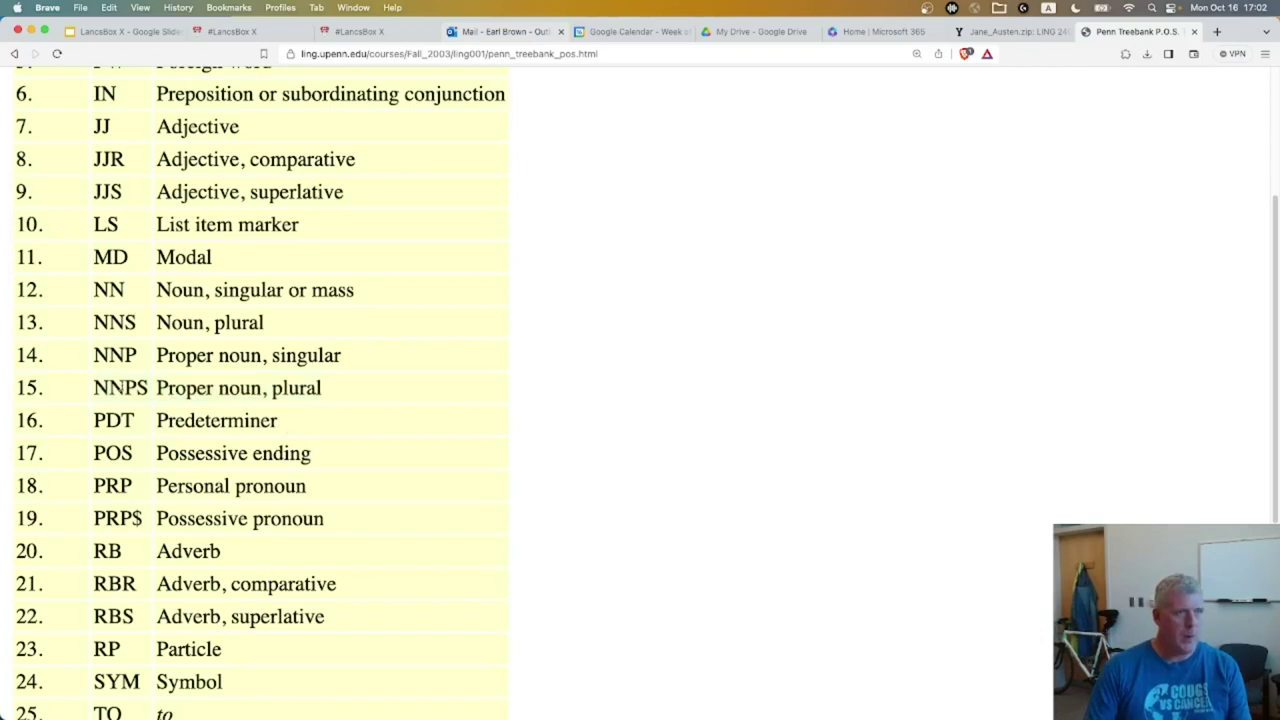
{"action": "left_click_drag", "start_coordinate": [95, 388], "coordinate": [150, 388]}
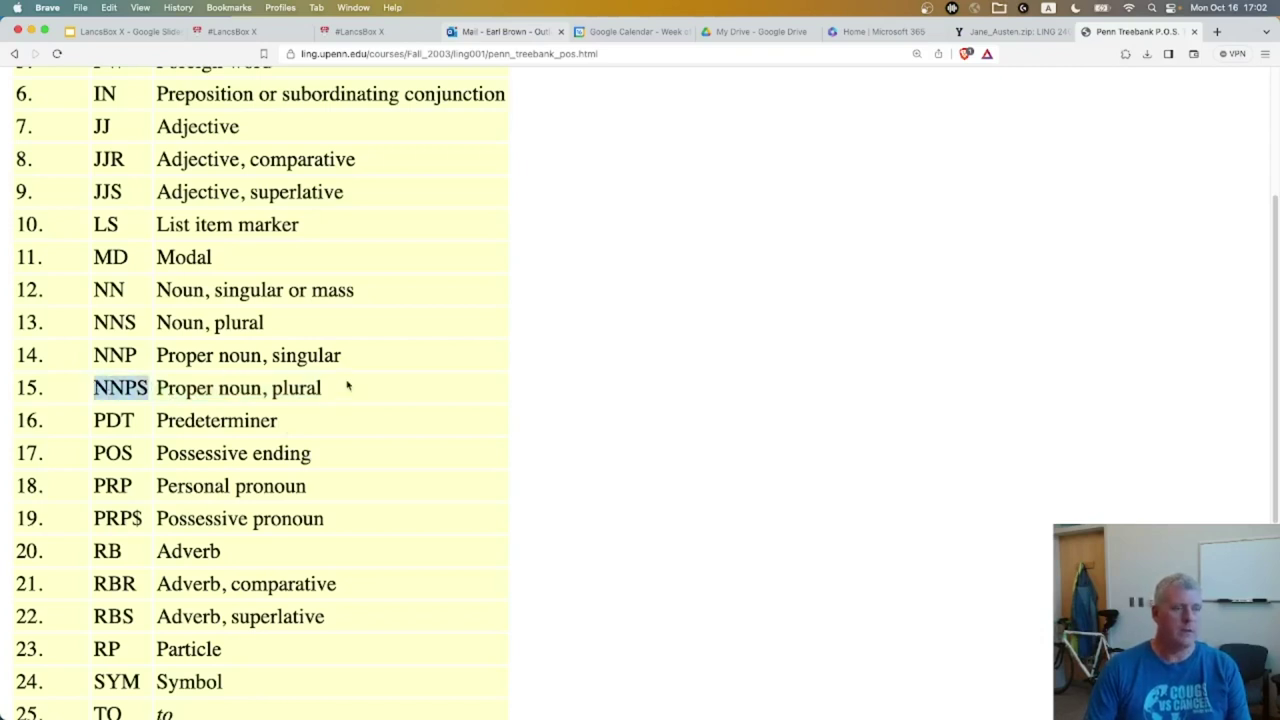
Step: Switch back to #LancsBox X, search for plural proper nouns with [pos="NNPS"], and look through the matched node words
{"action": "key", "text": "super+Tab"}
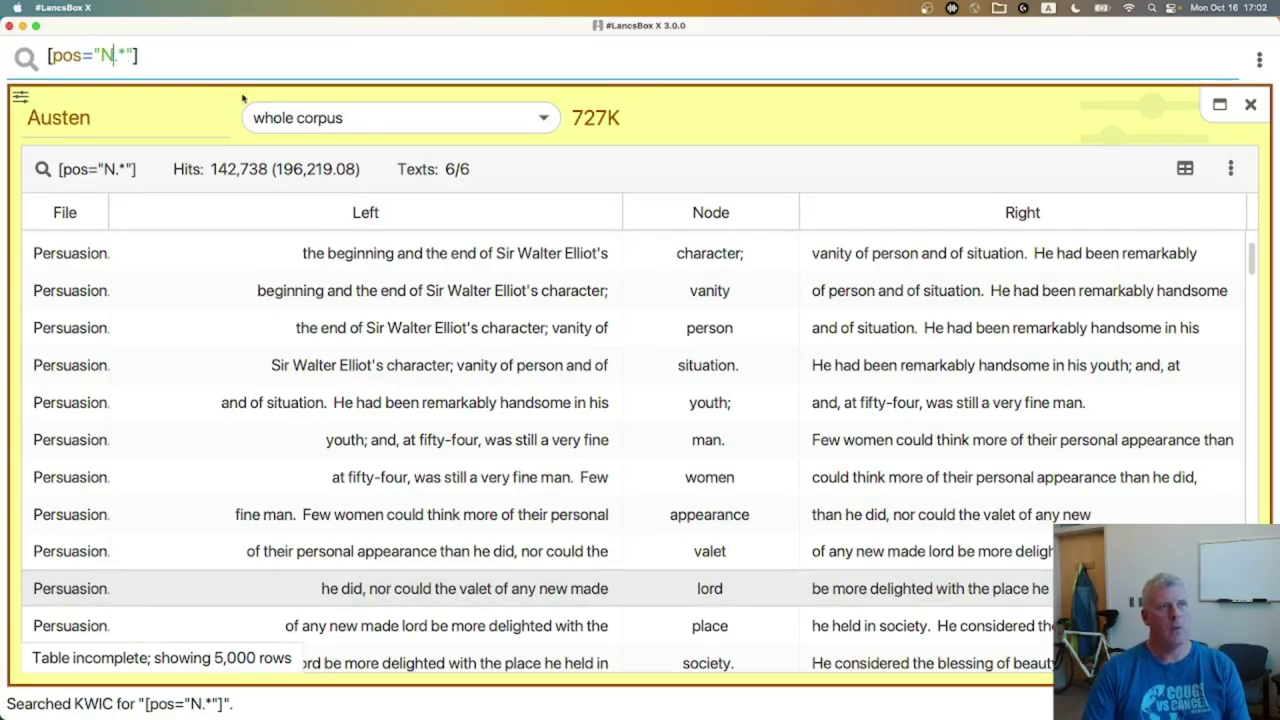
{"action": "key", "text": "shift+Right"}
{"action": "key", "text": "shift+Right"}
{"action": "key", "text": "BackSpace"}
{"action": "type", "text": "NPS"}
{"action": "key", "text": "Return"}
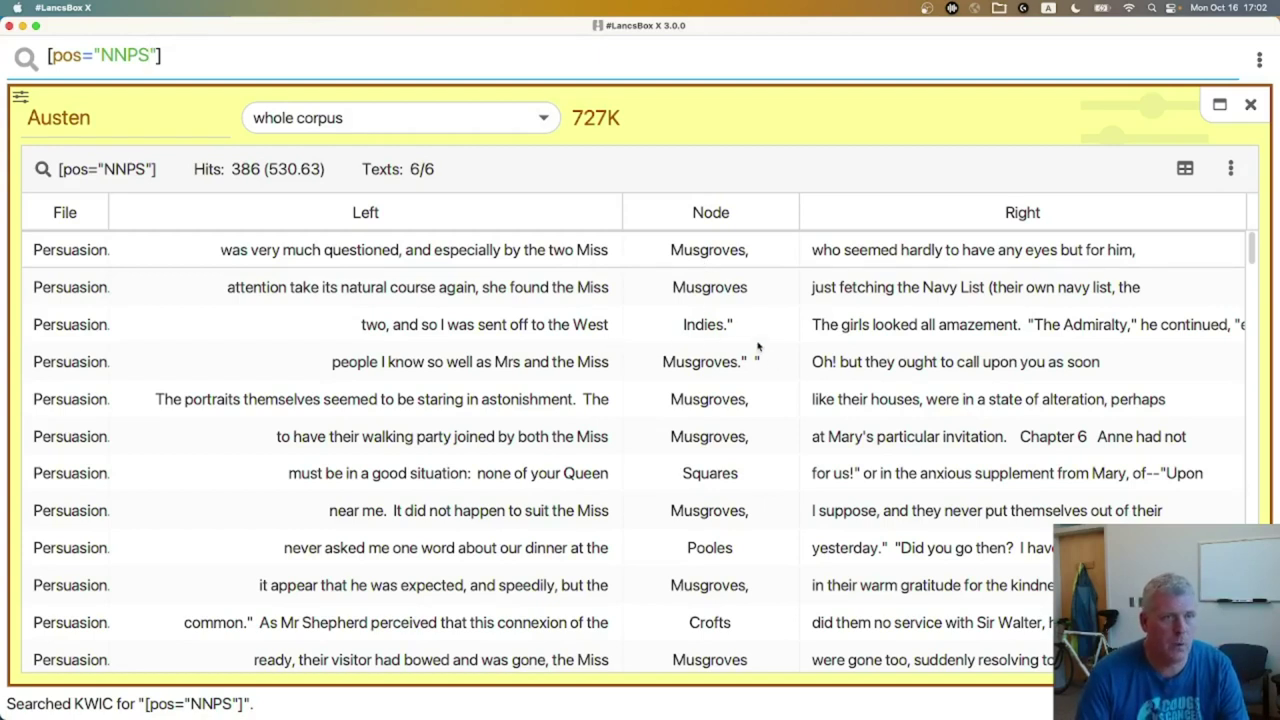
{"action": "scroll", "coordinate": [751, 408], "scroll_direction": "down", "scroll_amount": 1}
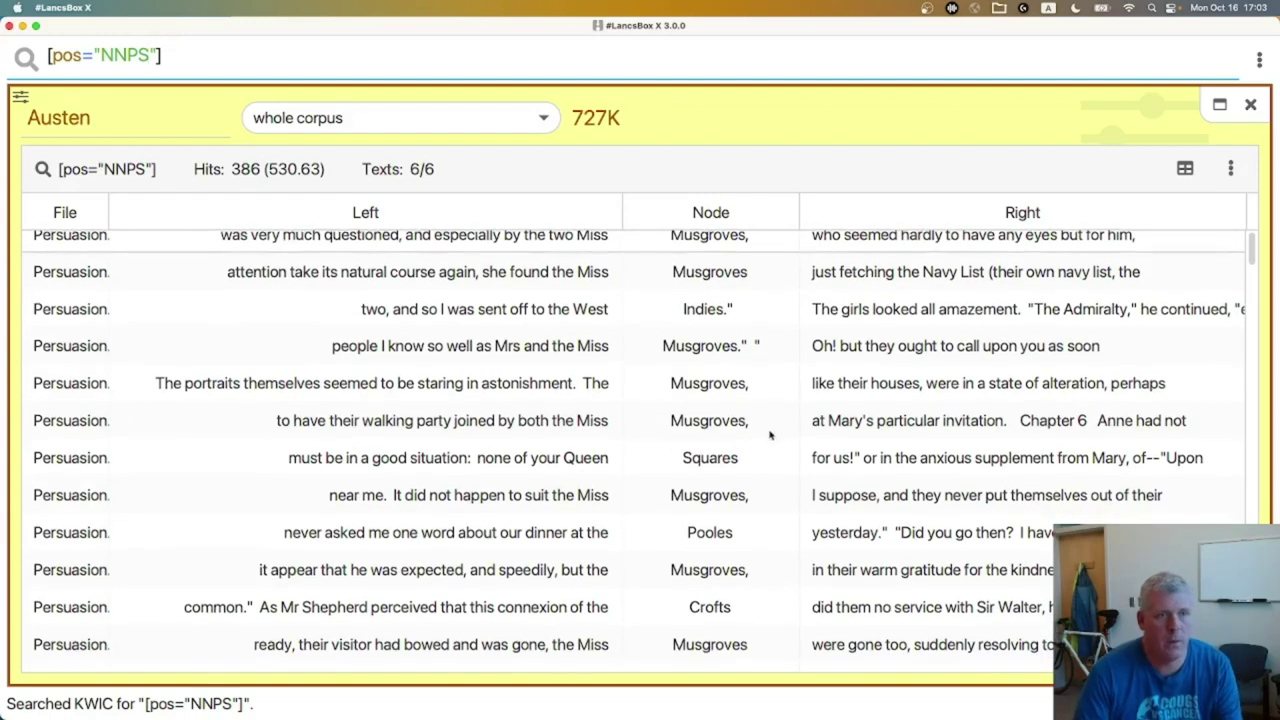
{"action": "scroll", "coordinate": [776, 433], "scroll_direction": "down", "scroll_amount": 5}
{"action": "scroll", "coordinate": [771, 433], "scroll_direction": "down", "scroll_amount": 8}
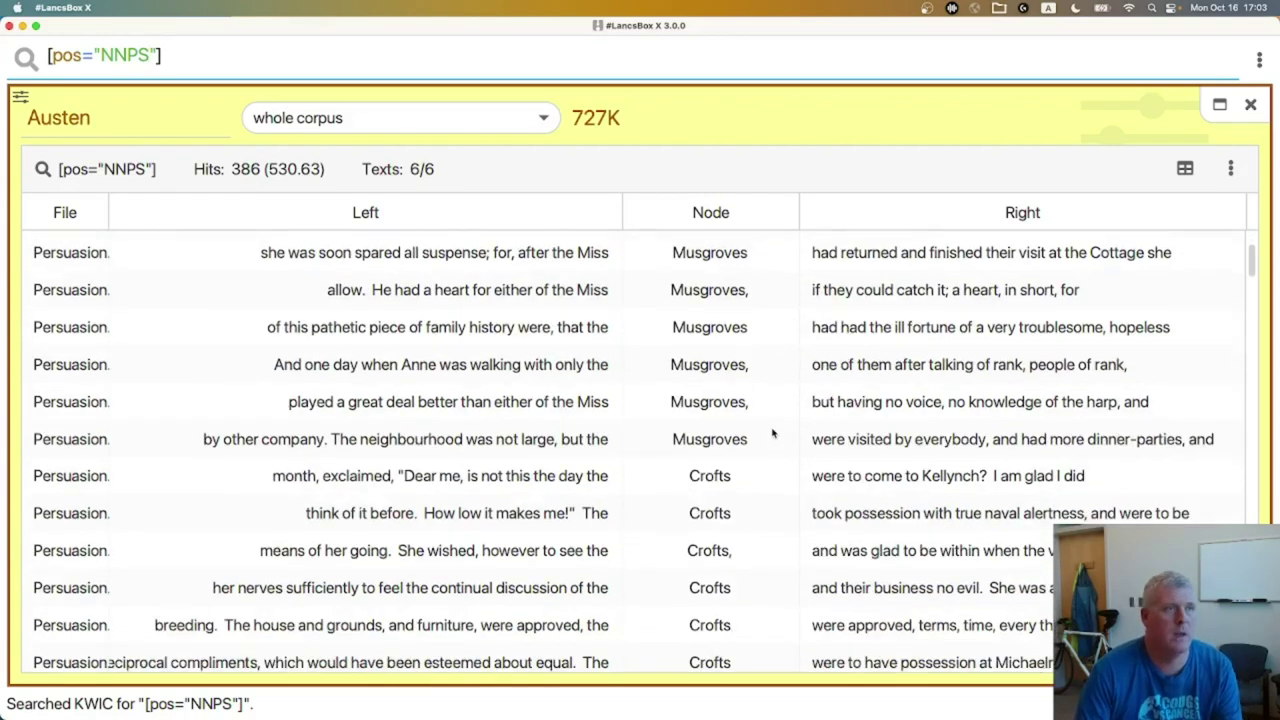
{"action": "scroll", "coordinate": [773, 433], "scroll_direction": "down", "scroll_amount": 12}
Step: Replace the pos value with the regular expression N.*, run the query, and decline loading the full concordance
{"action": "left_click_drag", "start_coordinate": [111, 57], "coordinate": [149, 57]}
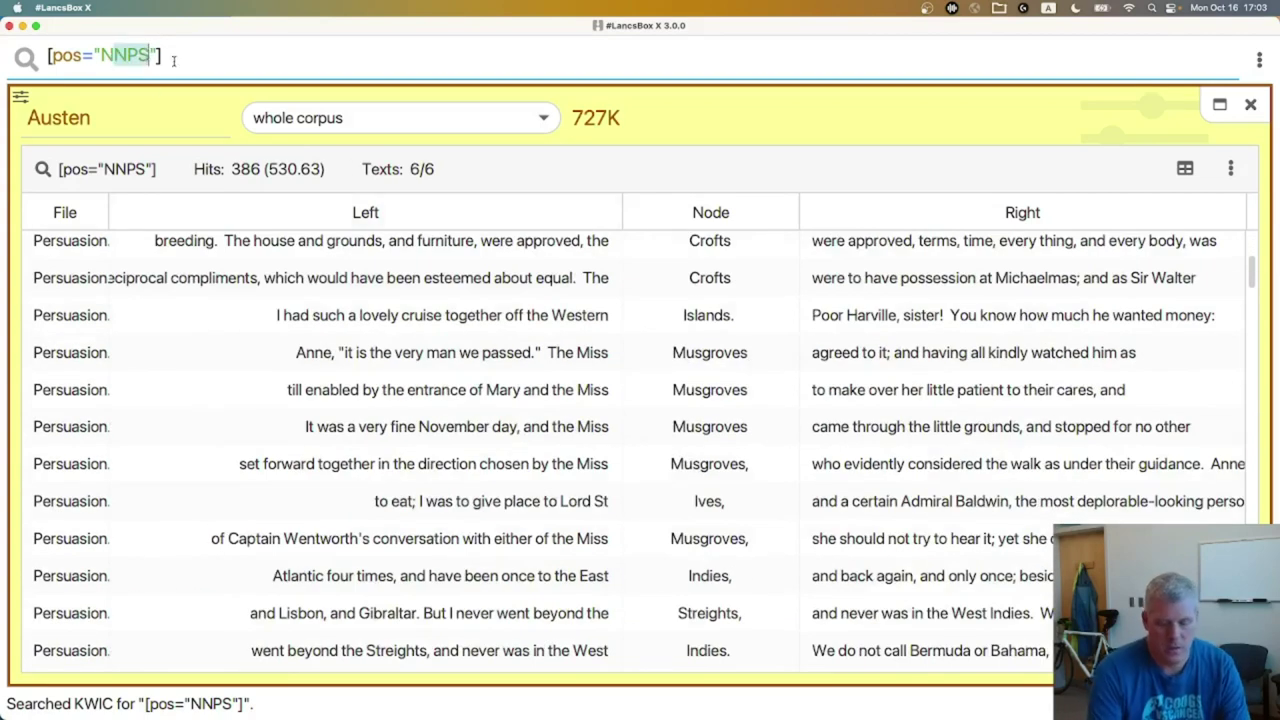
{"action": "key", "text": "BackSpace"}
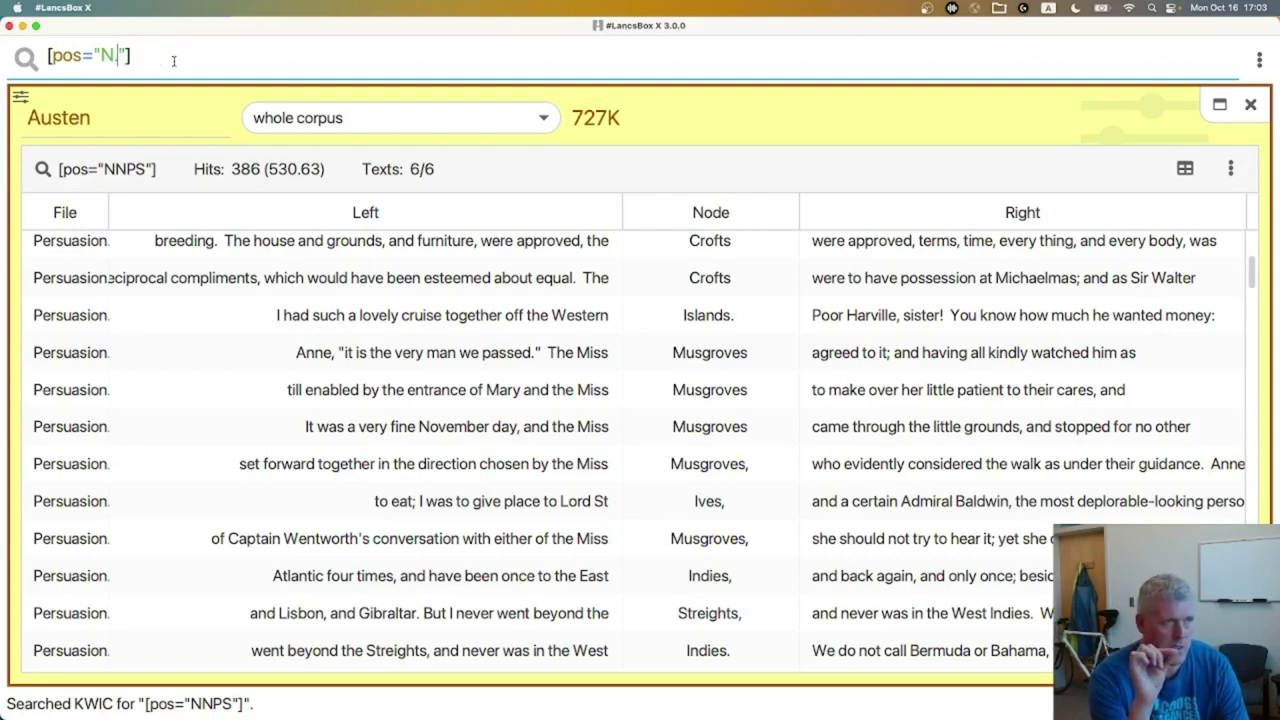
{"action": "type", "text": ".*"}
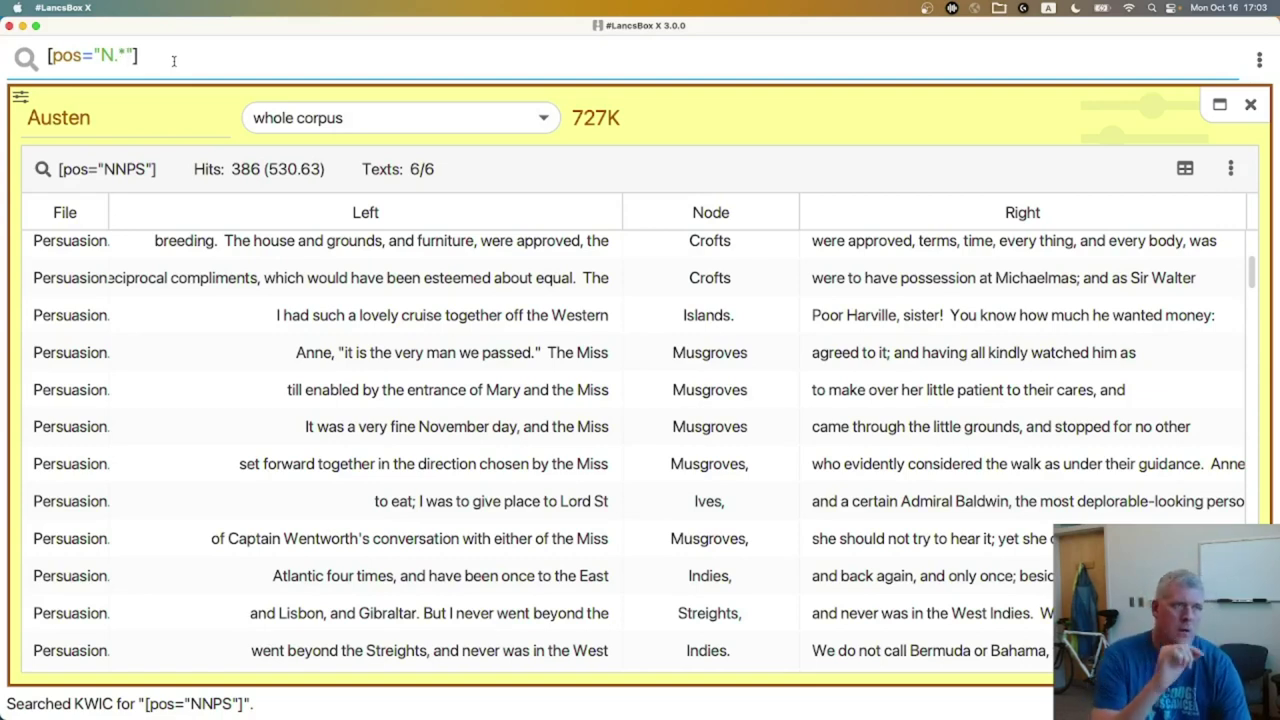
{"action": "key", "text": "Return"}
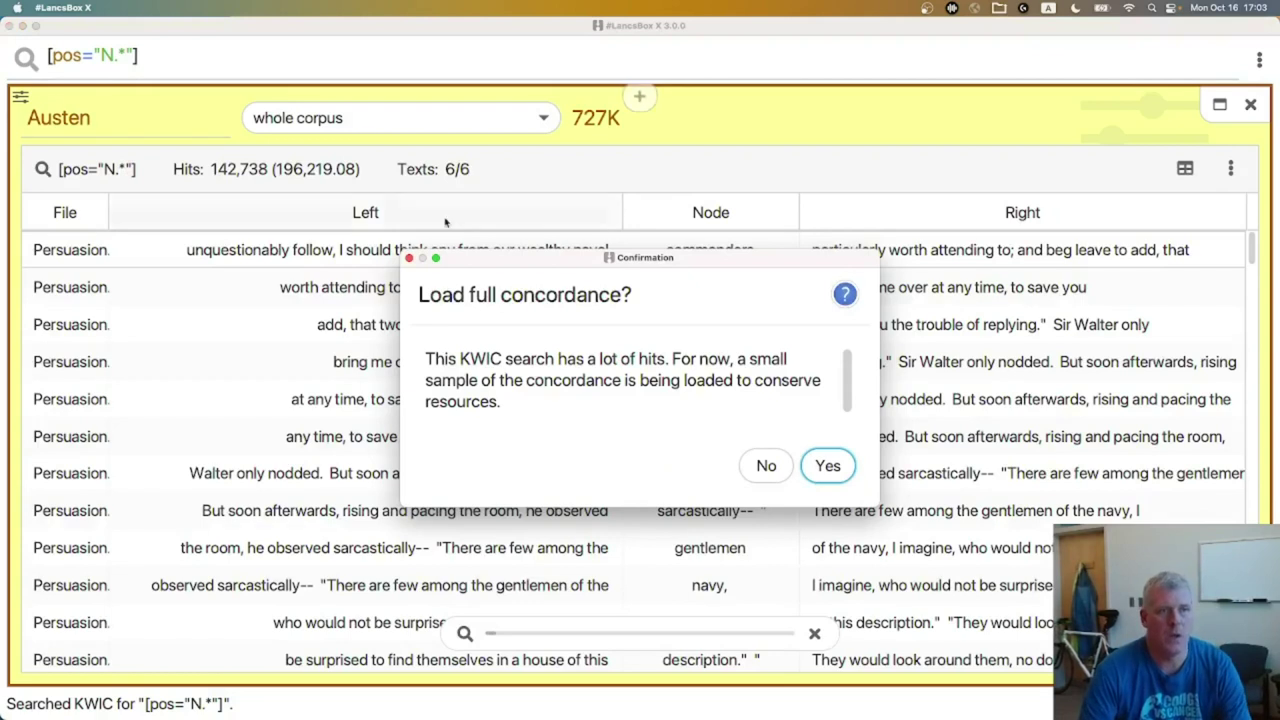
{"action": "left_click", "coordinate": [771, 467]}
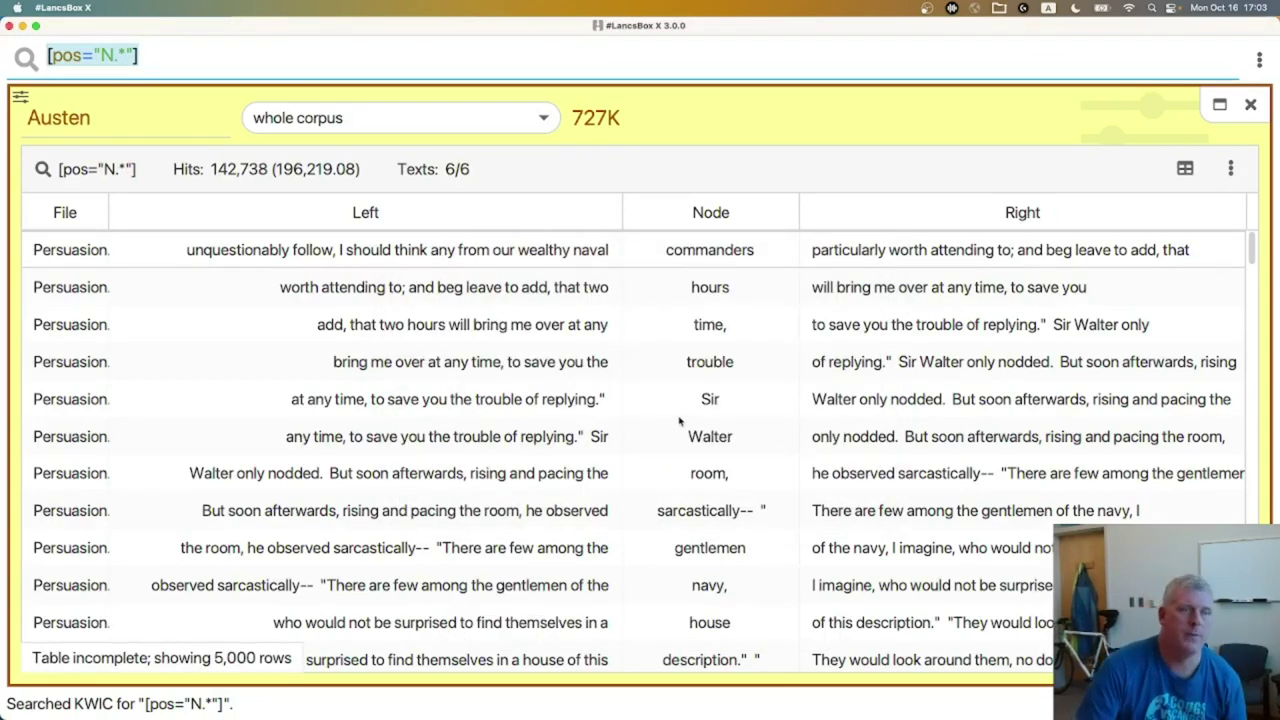
Step: Switch to the Penn Treebank tag list in the browser and look over the adverb and verb tags
{"action": "key", "text": "super+Tab"}
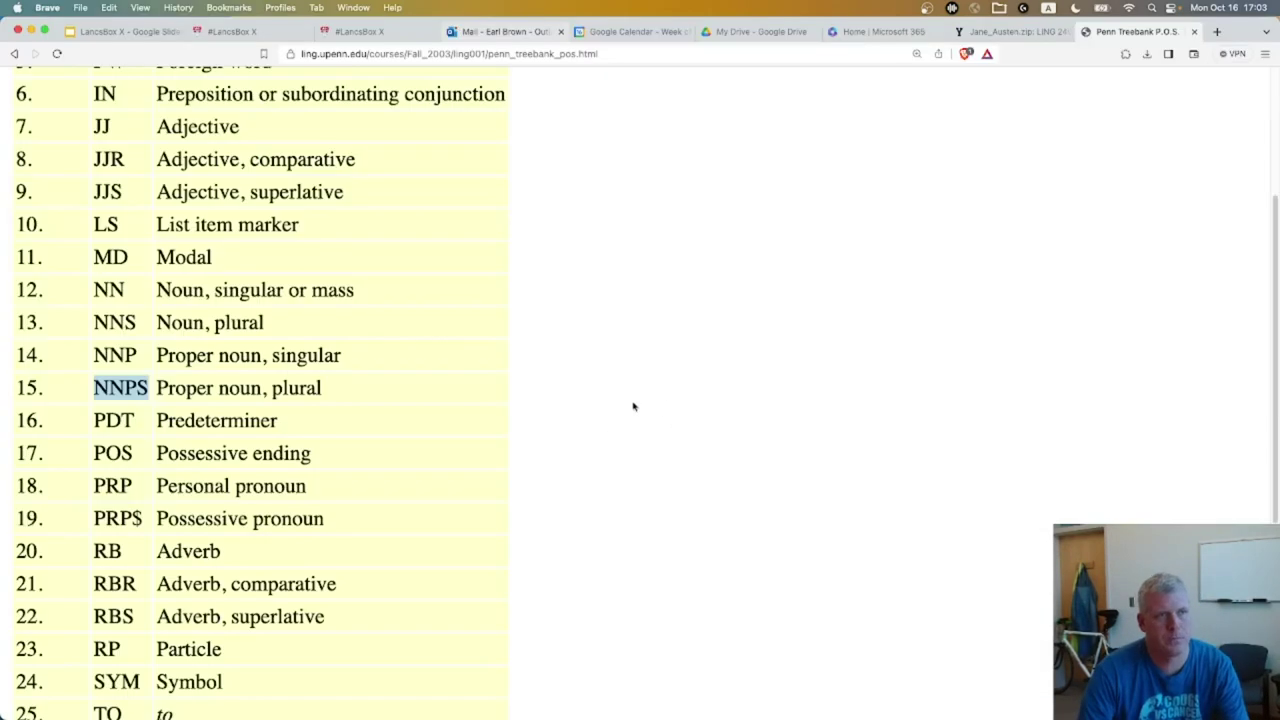
{"action": "scroll", "coordinate": [355, 440], "scroll_direction": "down", "scroll_amount": 1}
{"action": "scroll", "coordinate": [356, 440], "scroll_direction": "down", "scroll_amount": 3}
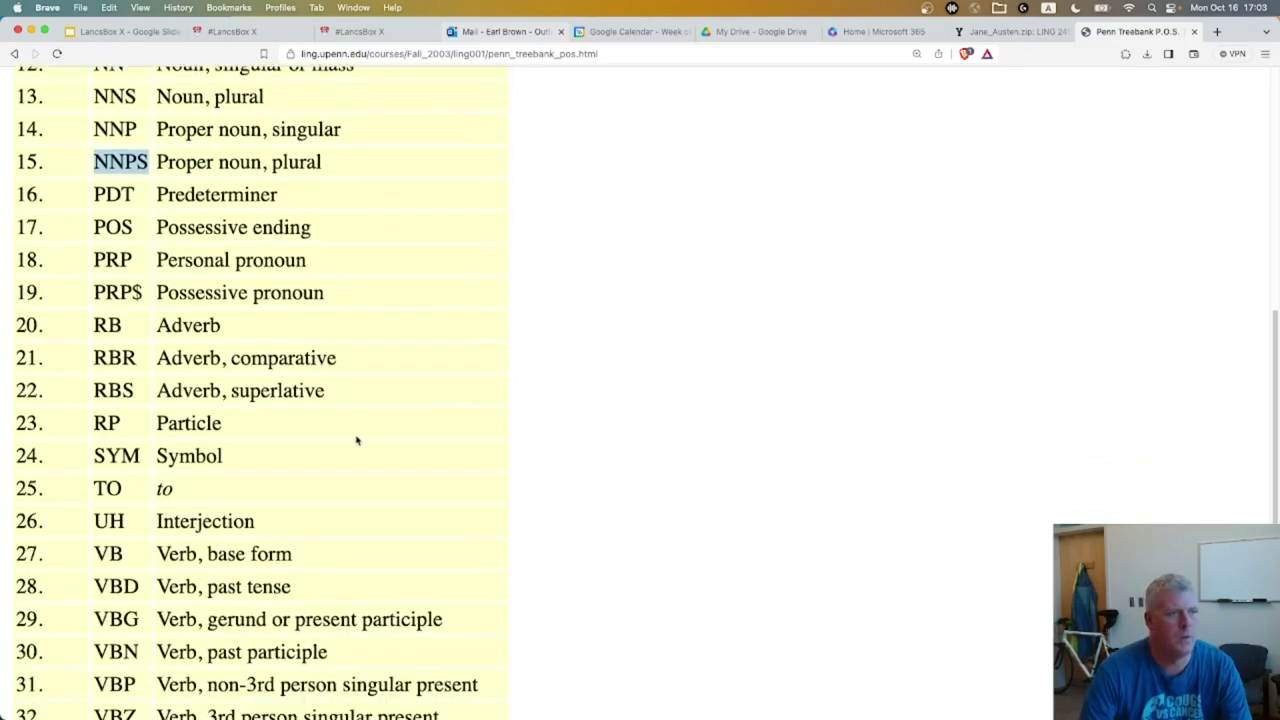
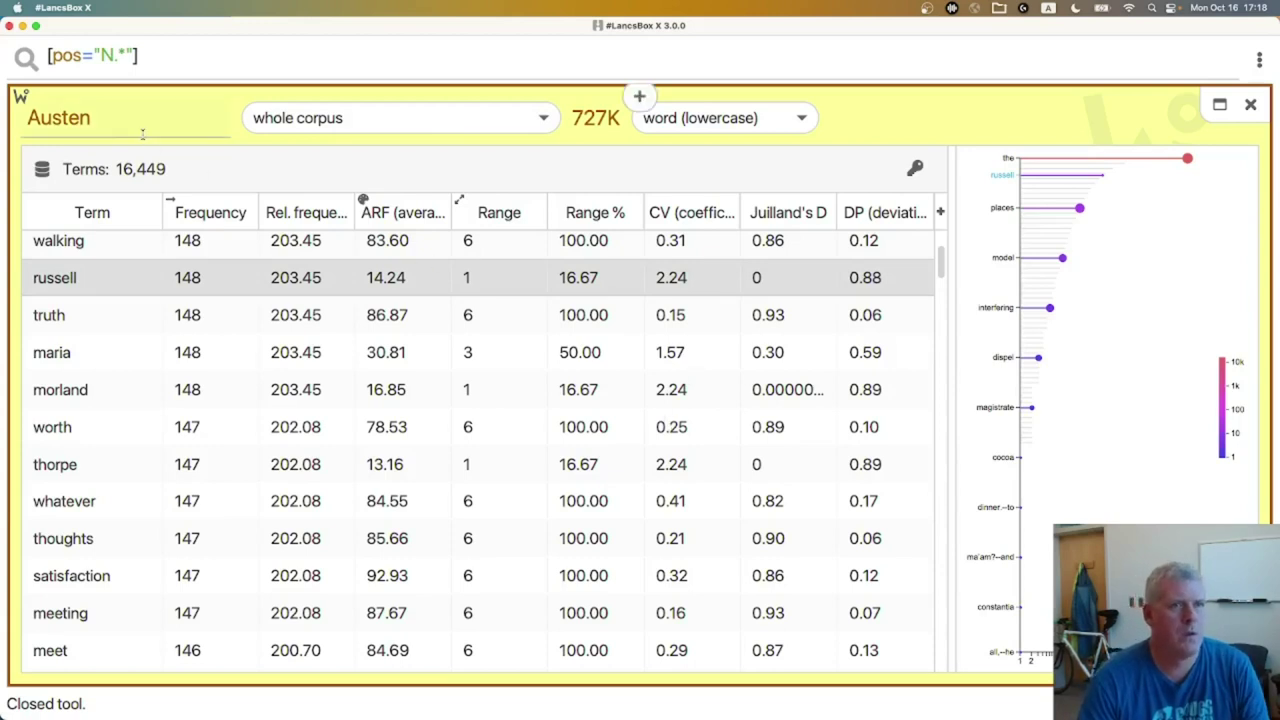
Step: Change the Words tool's corpus from Austen to Saints and look at its lowercase word frequency list
{"action": "left_click", "coordinate": [103, 117]}
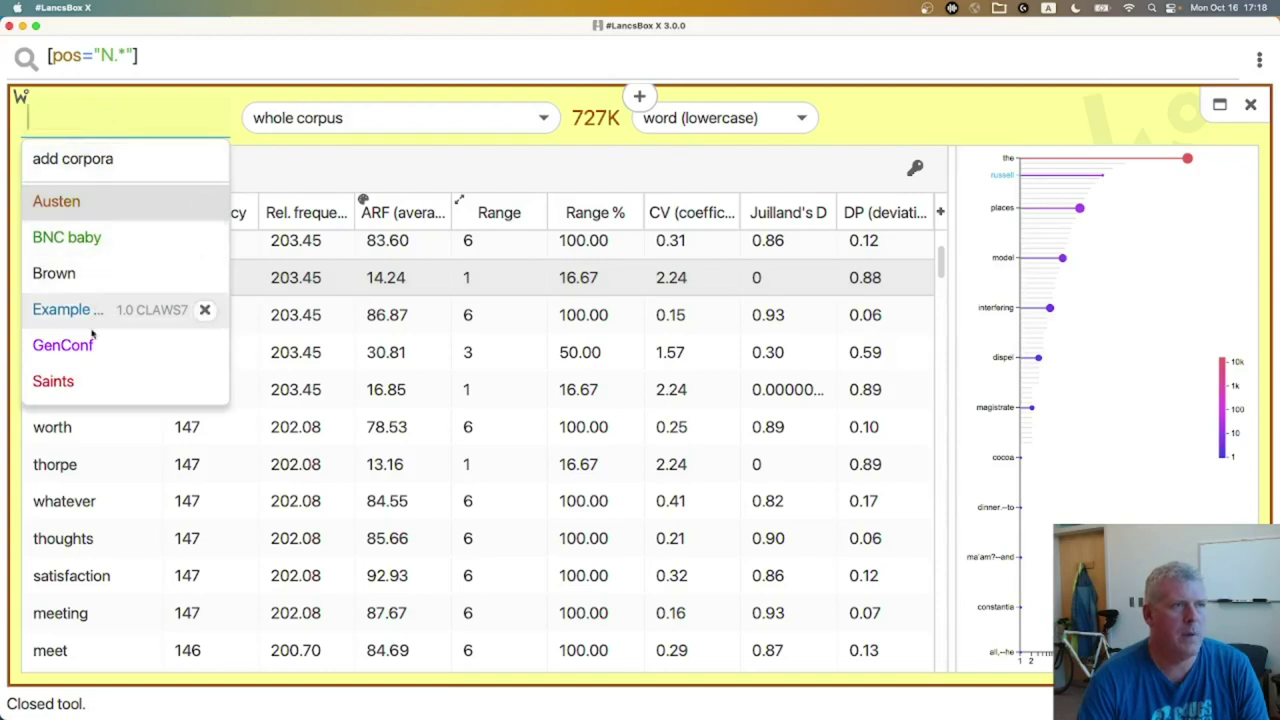
{"action": "left_click", "coordinate": [53, 381]}
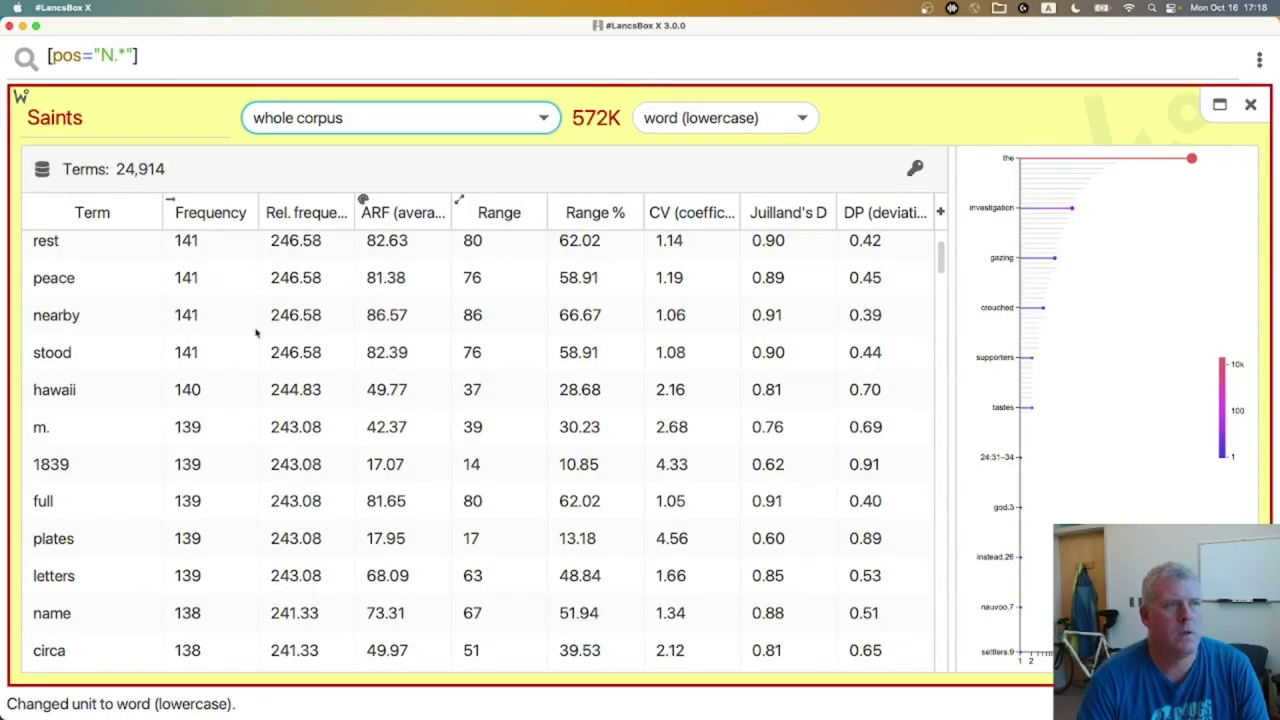
{"action": "scroll", "coordinate": [780, 370], "scroll_direction": "up", "scroll_amount": 5}
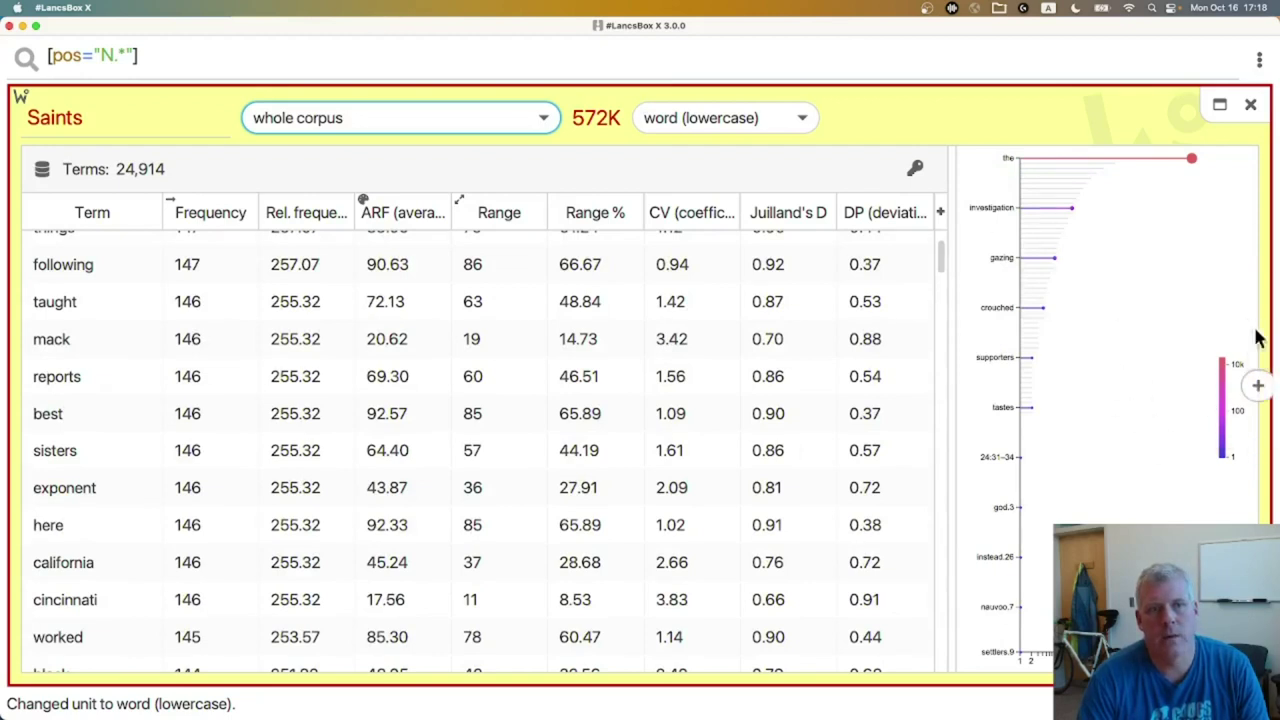
Step: Add a GraphColl tool for the Saints corpus beside the word list and close the Words tool
{"action": "left_click", "coordinate": [1258, 388]}
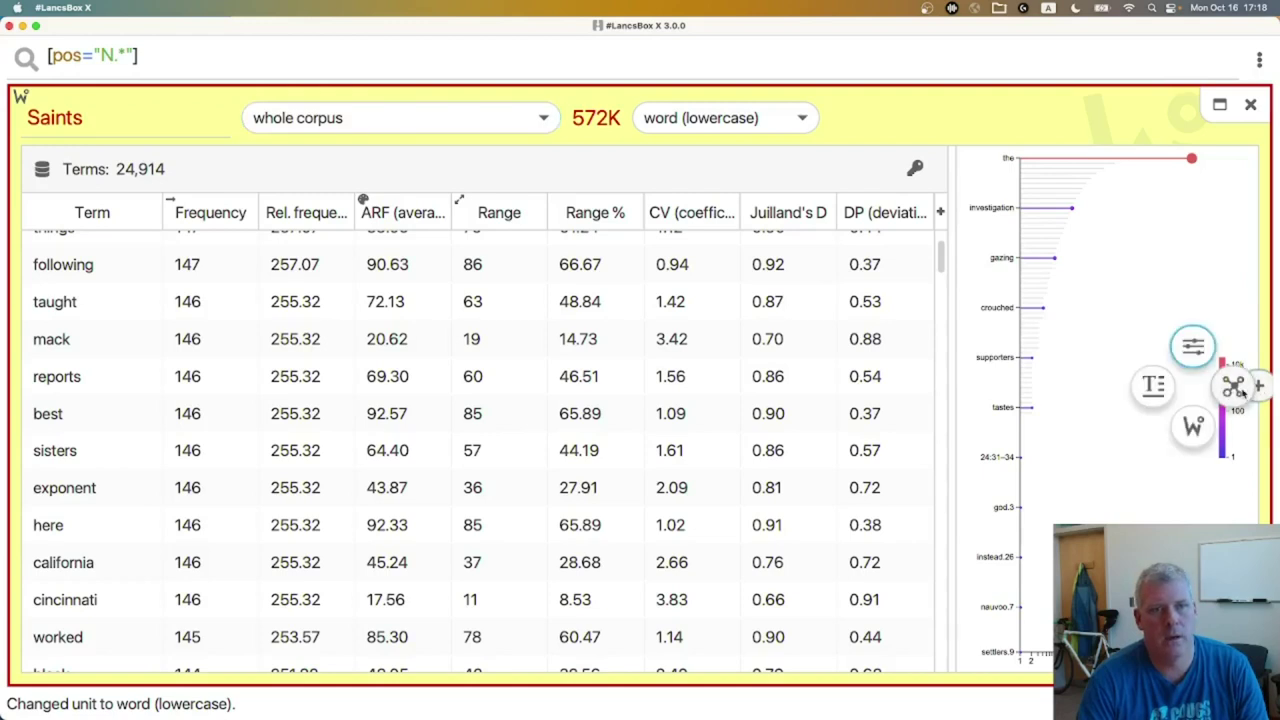
{"action": "left_click", "coordinate": [1236, 388]}
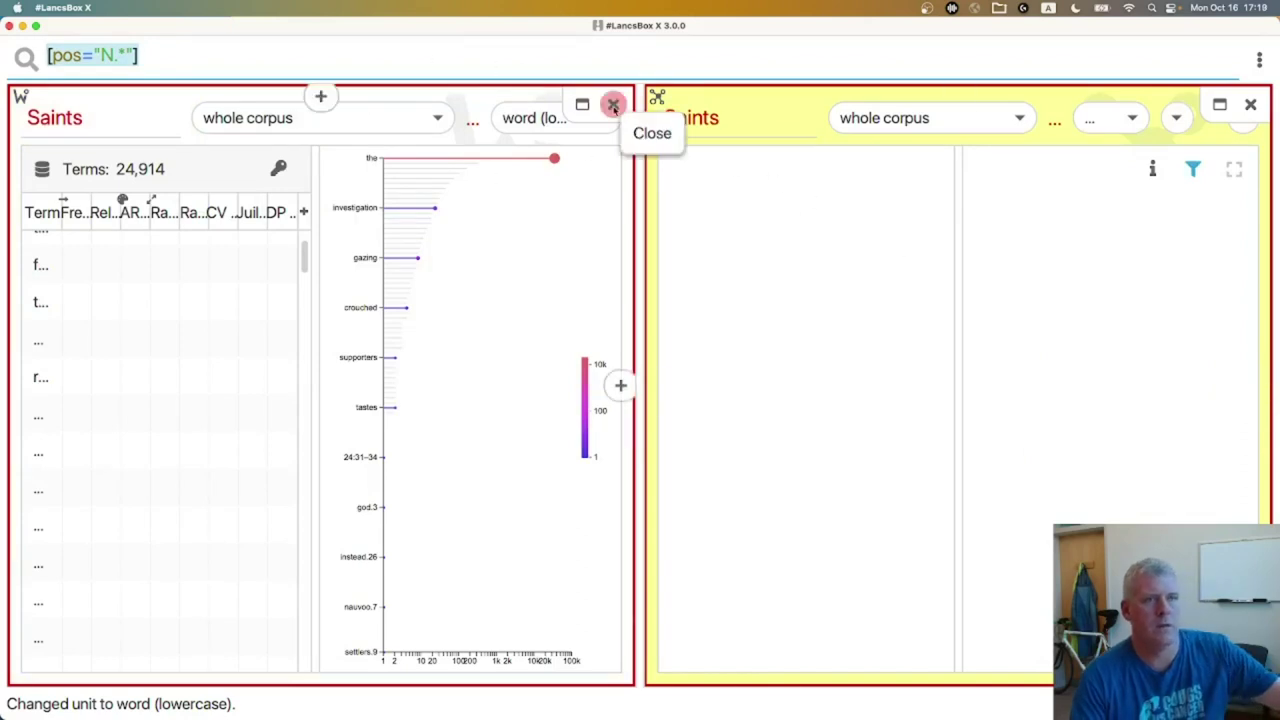
{"action": "left_click", "coordinate": [613, 105]}
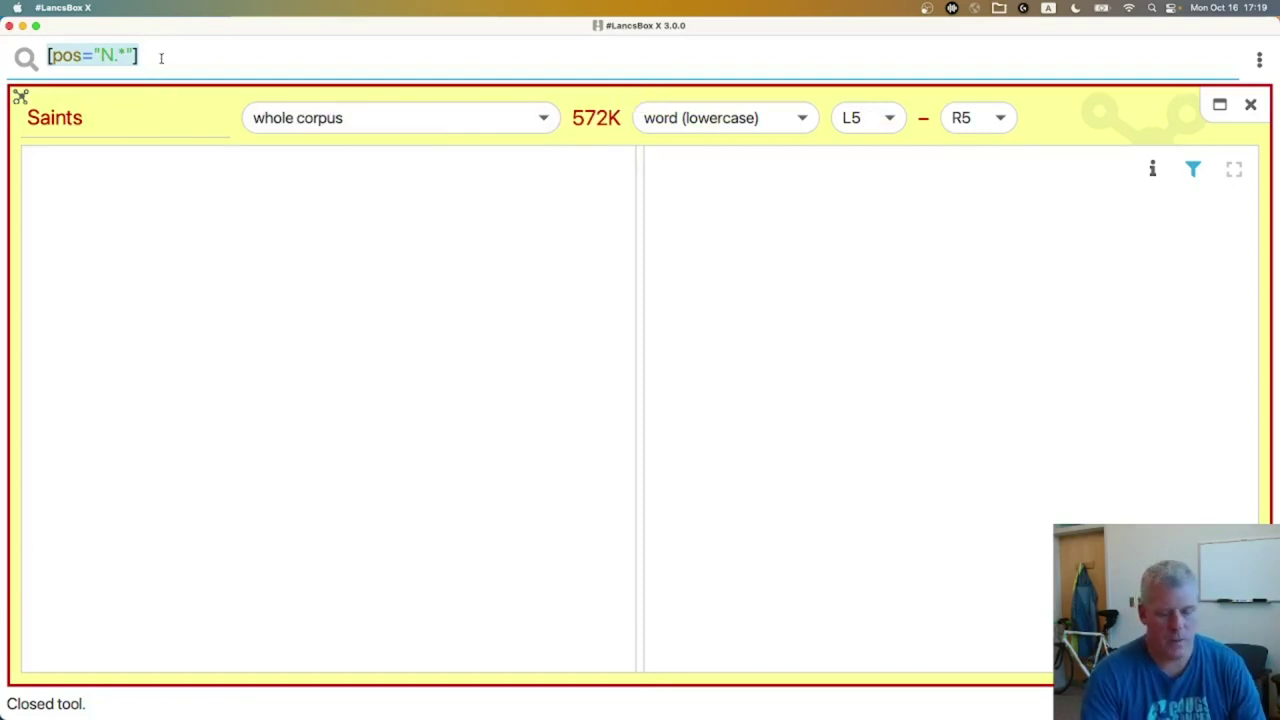
Step: Search for the collocates of "lord" in the Saints corpus and widen the collocate table to show its full columns
{"action": "type", "text": "lord"}
{"action": "key", "text": "Return"}
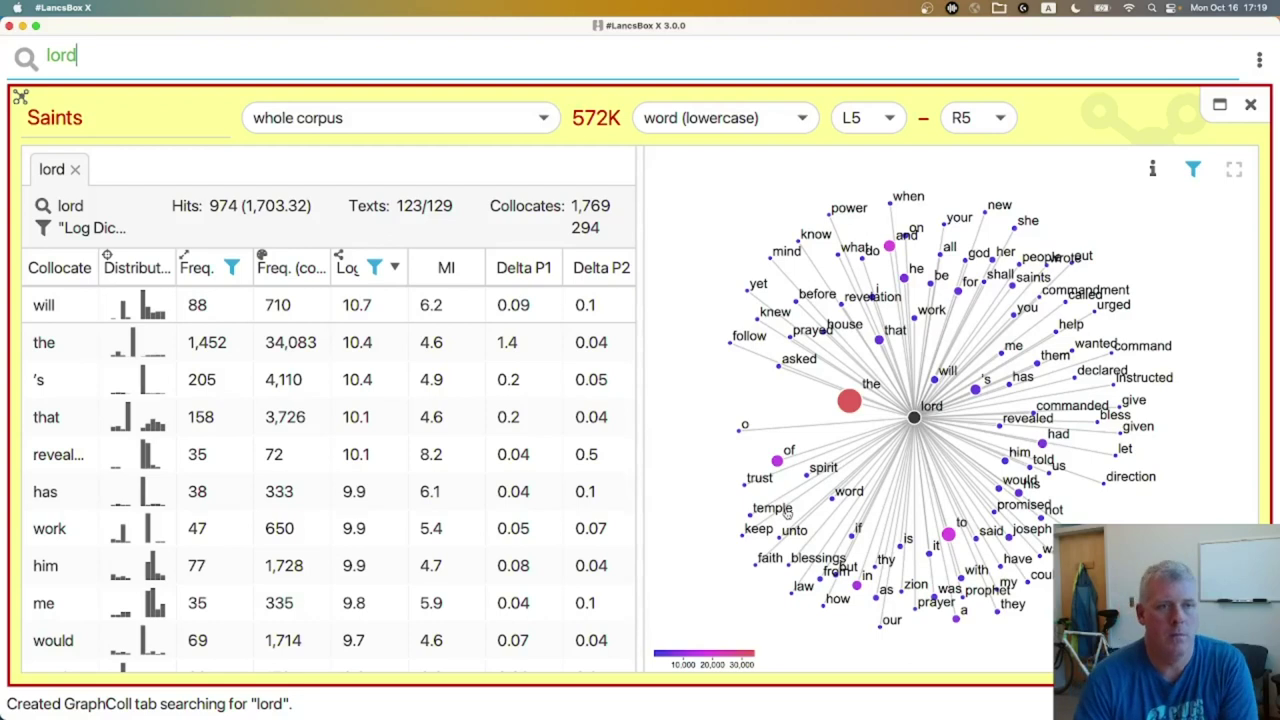
{"action": "mouse_move", "coordinate": [788, 509]}
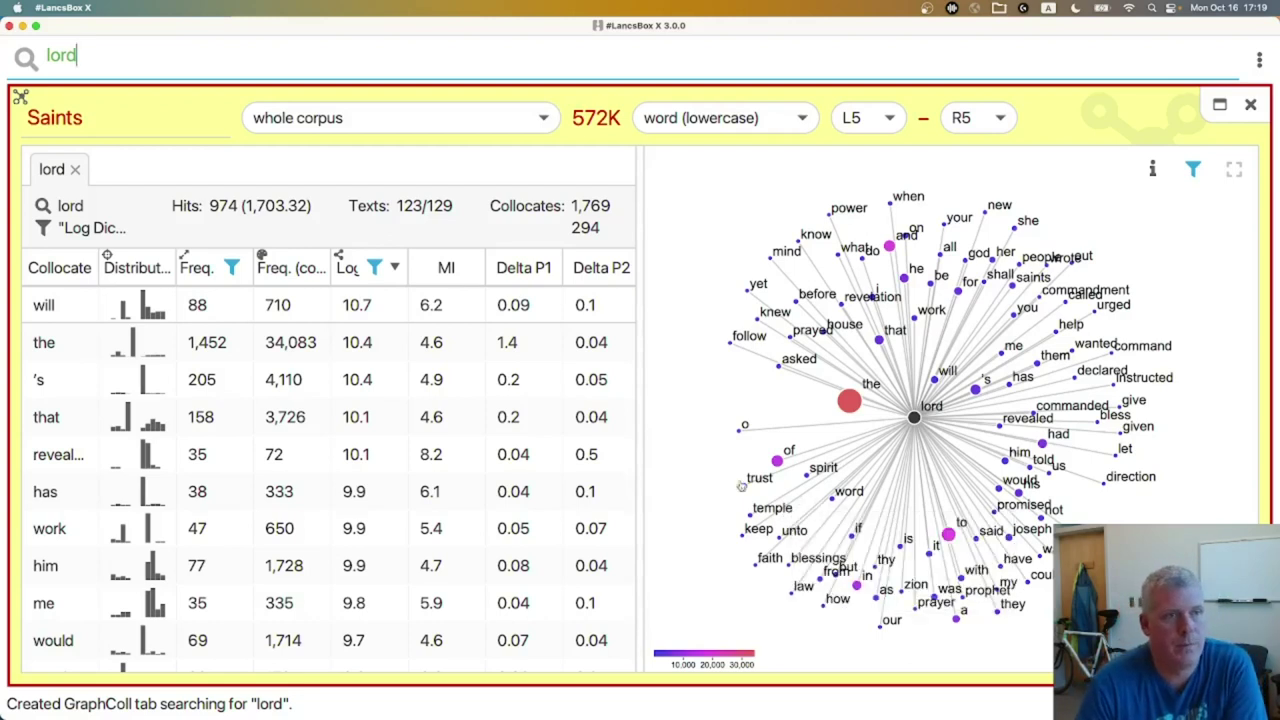
{"action": "left_click_drag", "start_coordinate": [640, 431], "coordinate": [962, 424]}
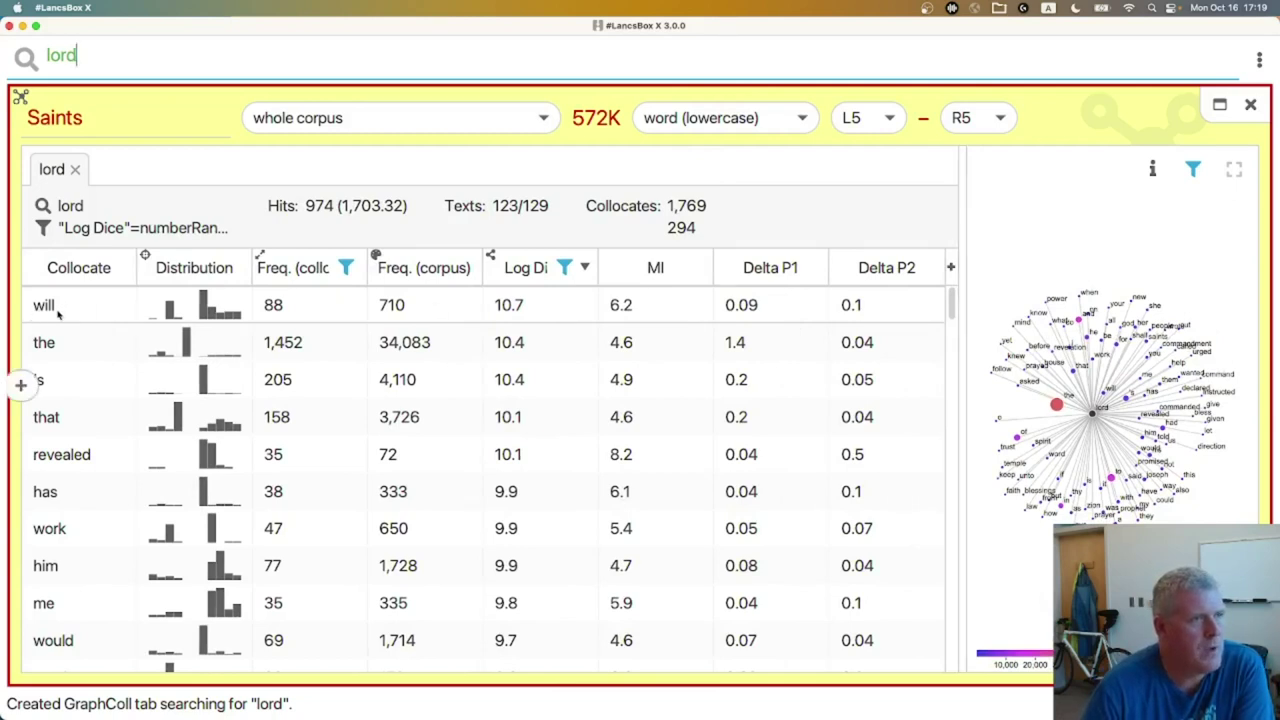
Step: Examine the options for the start and end of the collocation window around the node word
{"action": "mouse_move", "coordinate": [55, 311]}
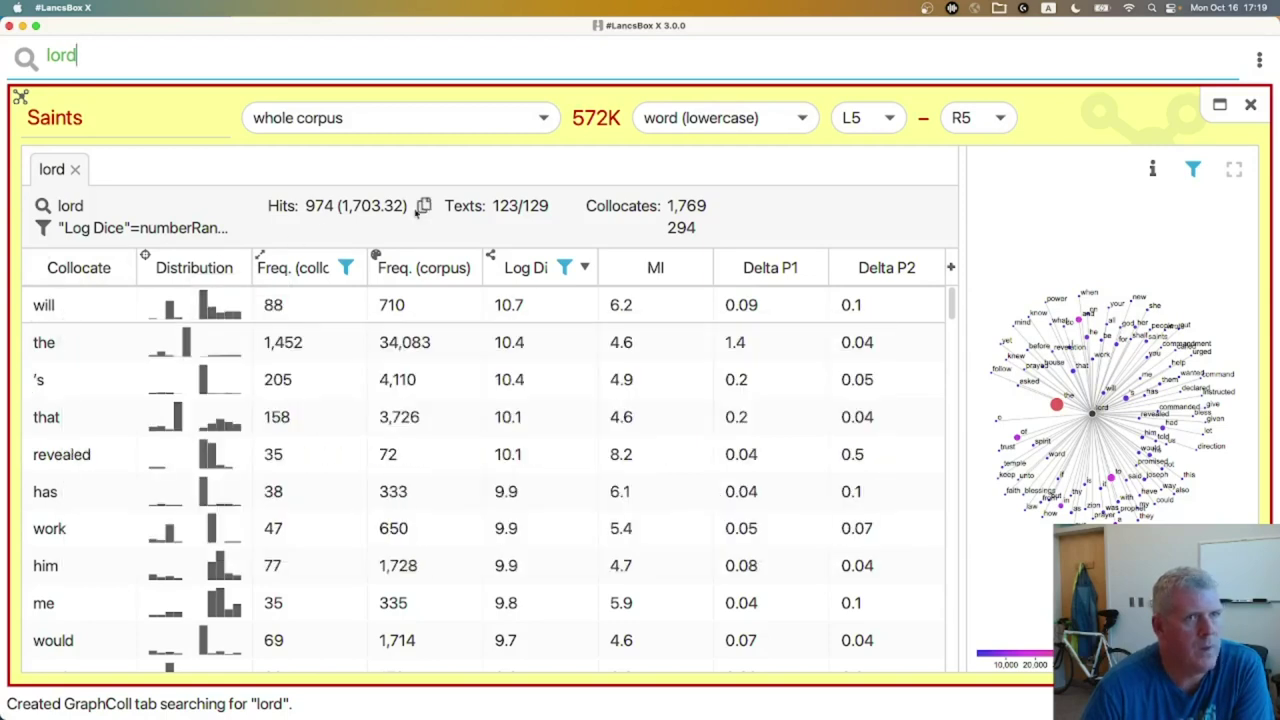
{"action": "left_click", "coordinate": [889, 119]}
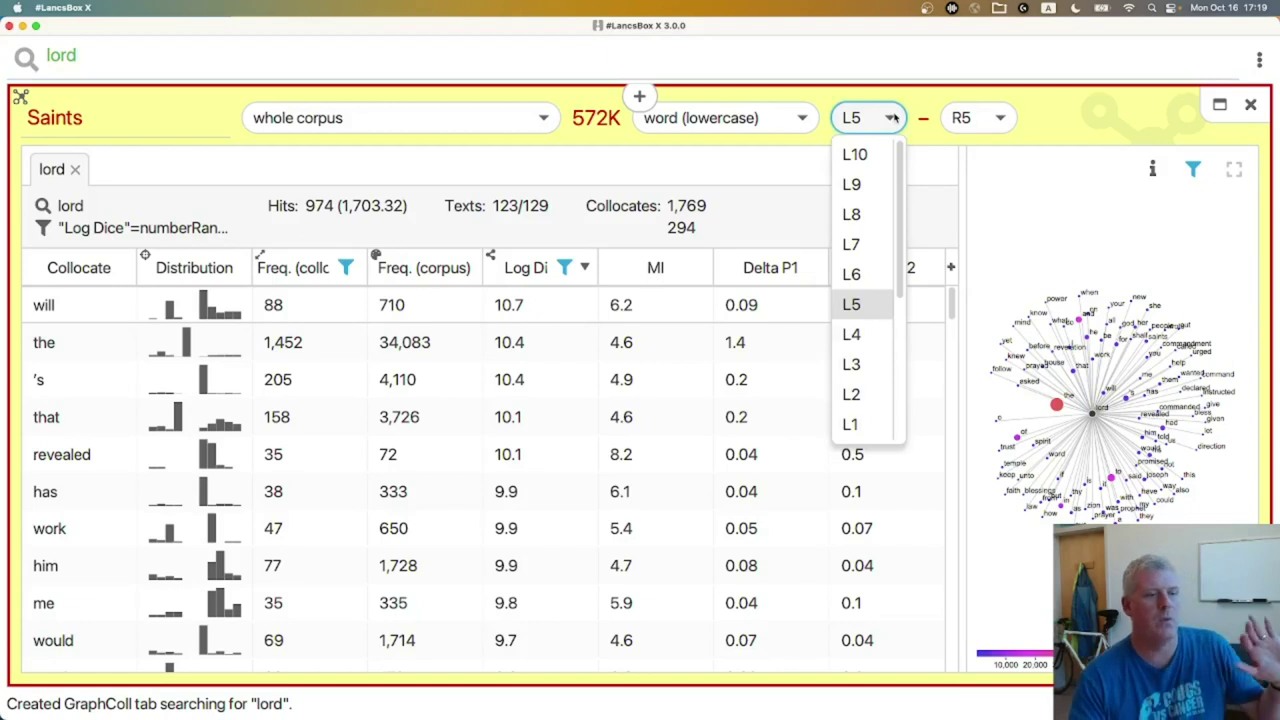
{"action": "left_click", "coordinate": [996, 119]}
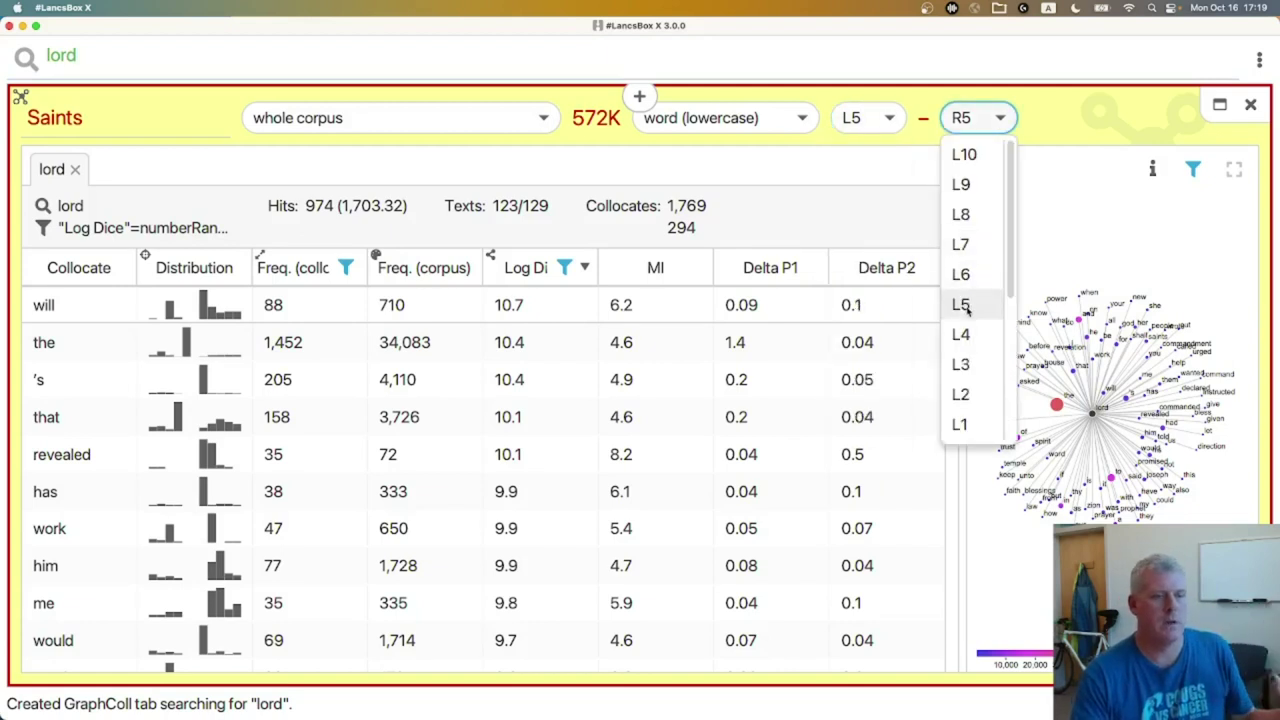
{"action": "left_click", "coordinate": [1004, 121]}
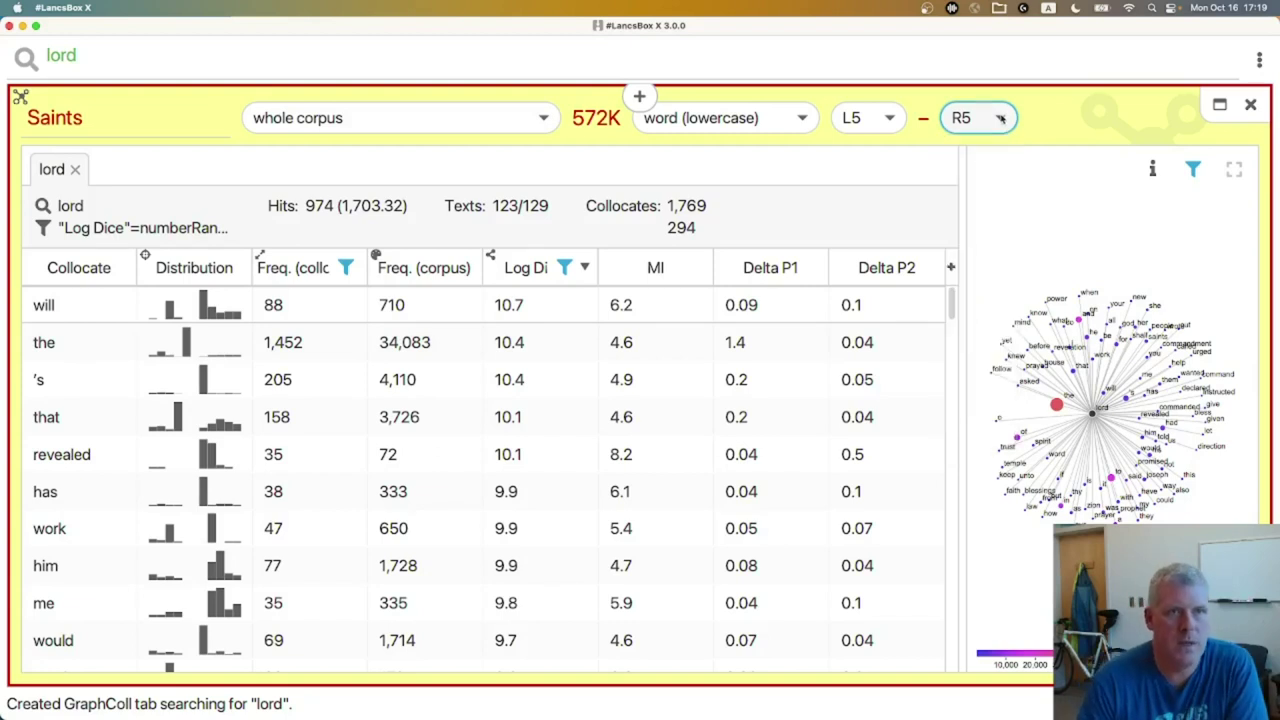
{"action": "left_click", "coordinate": [897, 118]}
{"action": "left_click", "coordinate": [893, 118]}
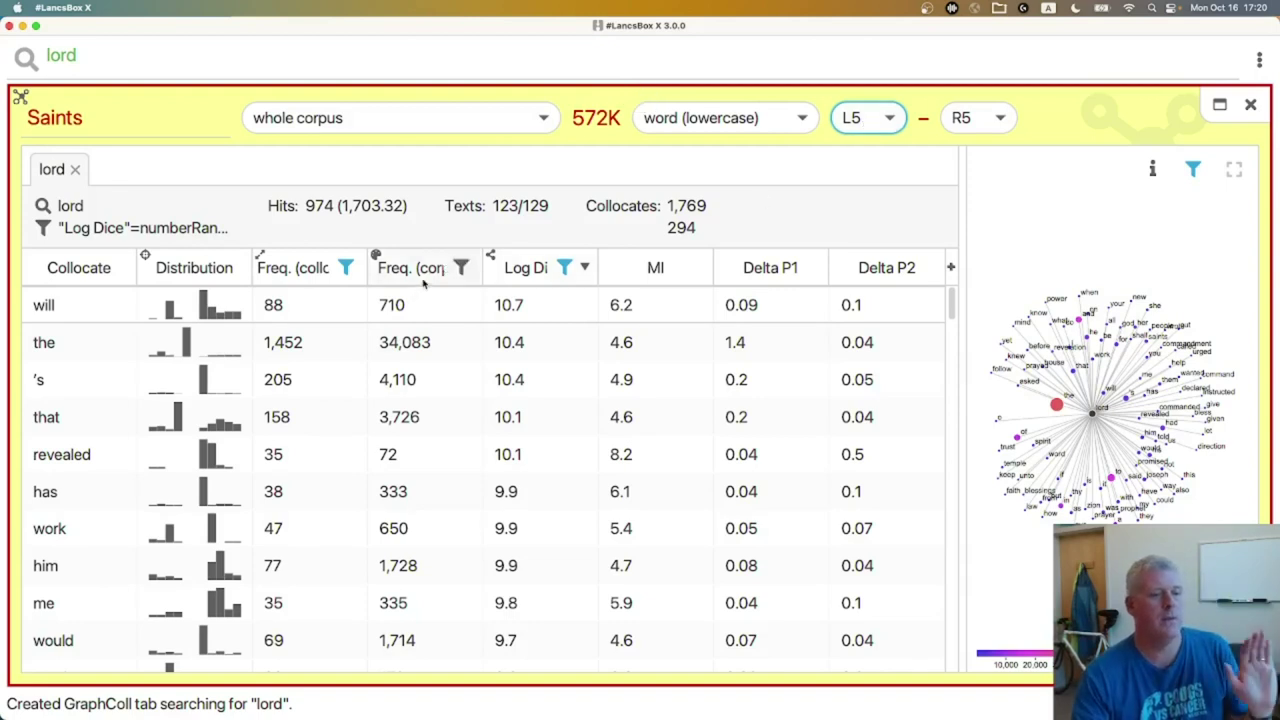
Step: Preview example concordance lines for collocates of "lord" in the table, including "will" and "'s"
{"action": "left_click", "coordinate": [84, 58]}
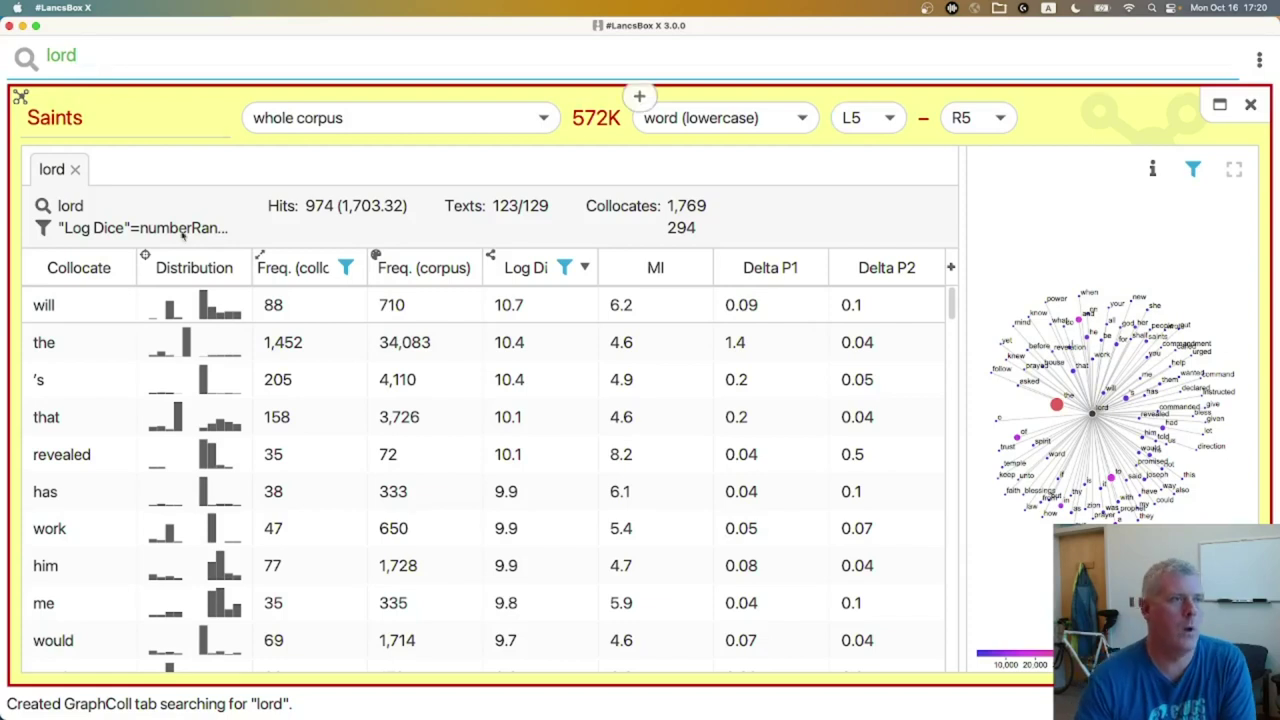
{"action": "mouse_move", "coordinate": [220, 312]}
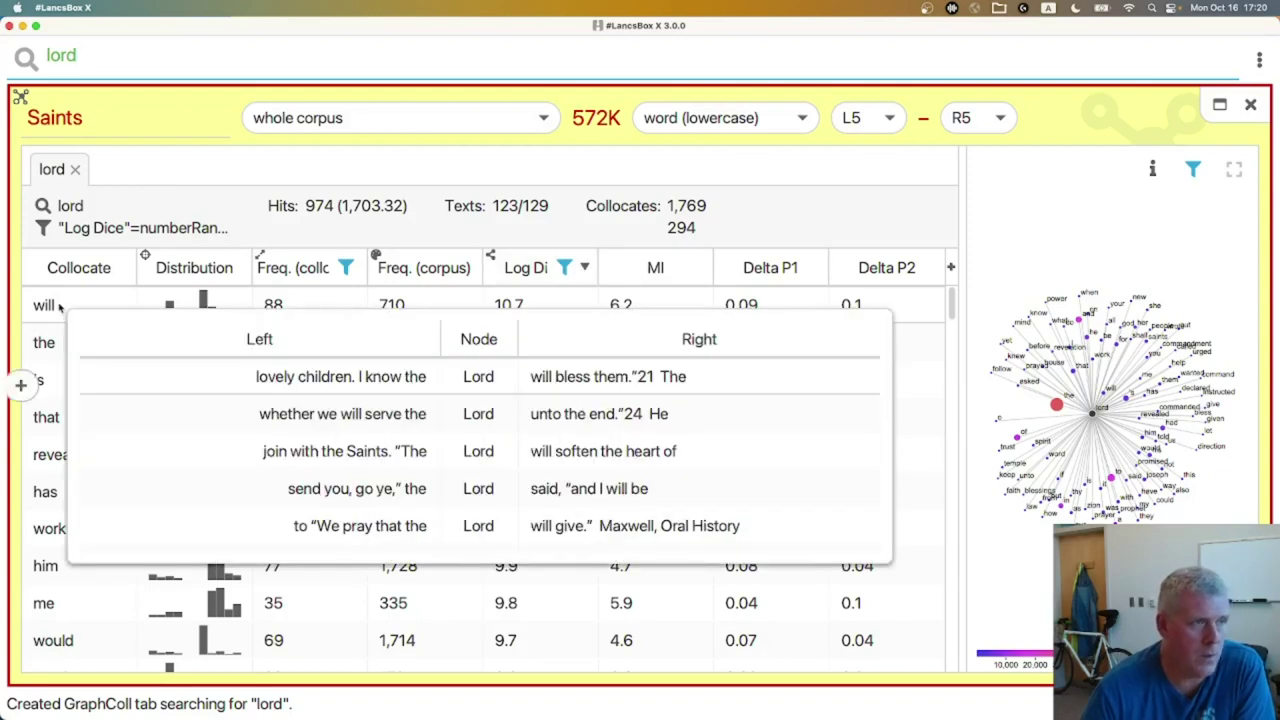
{"action": "mouse_move", "coordinate": [63, 350]}
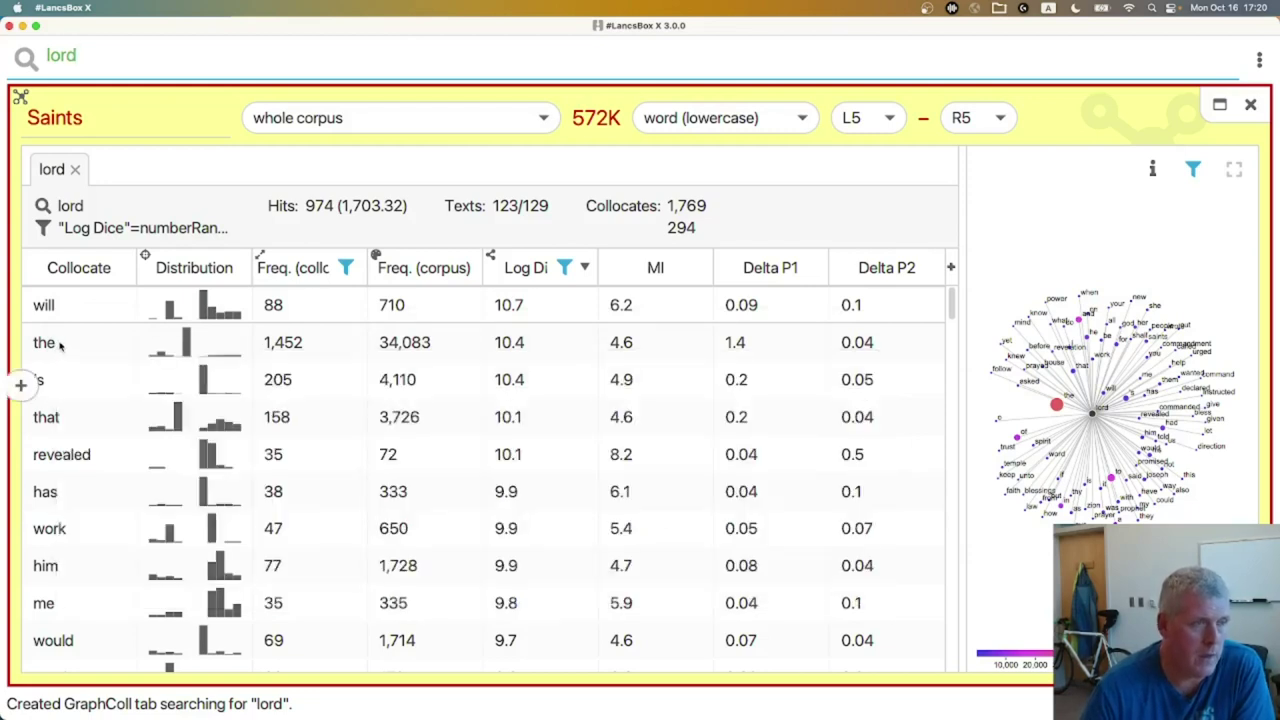
{"action": "mouse_move", "coordinate": [564, 388]}
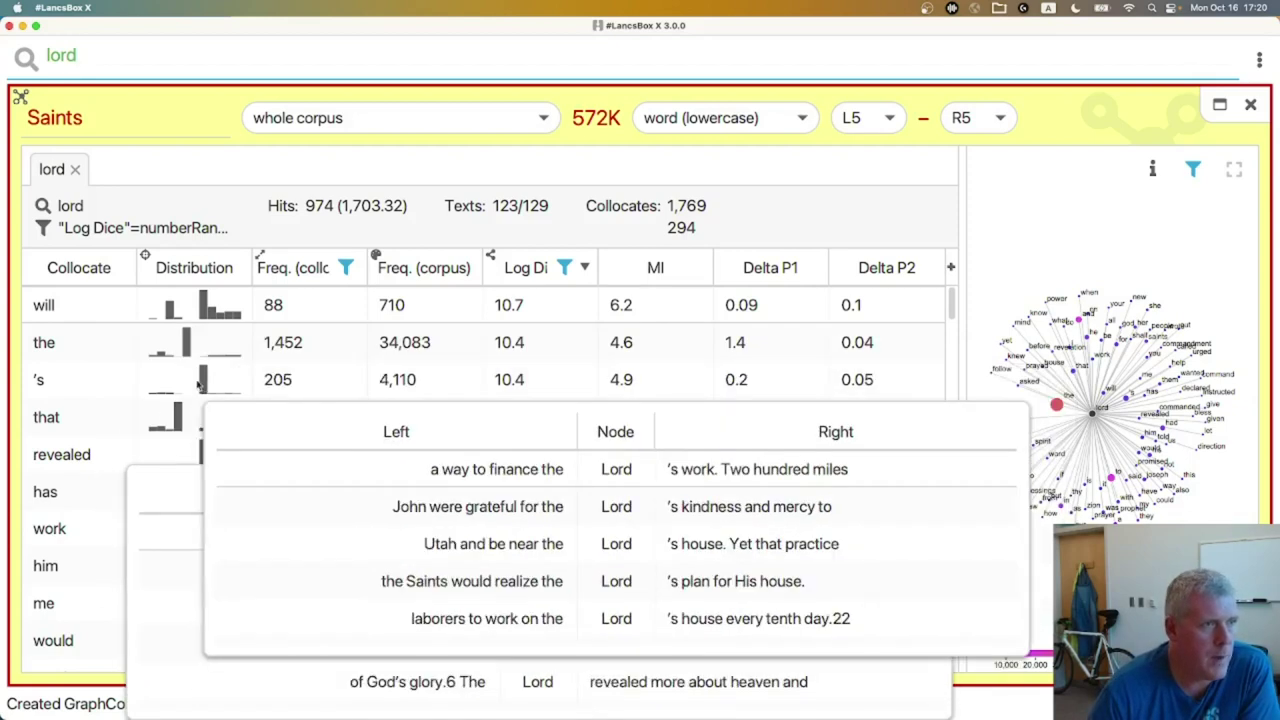
Step: Rerun the "lord" collocate search and sort its collocates in descending order by MI and by Delta P1
{"action": "mouse_move", "coordinate": [188, 364]}
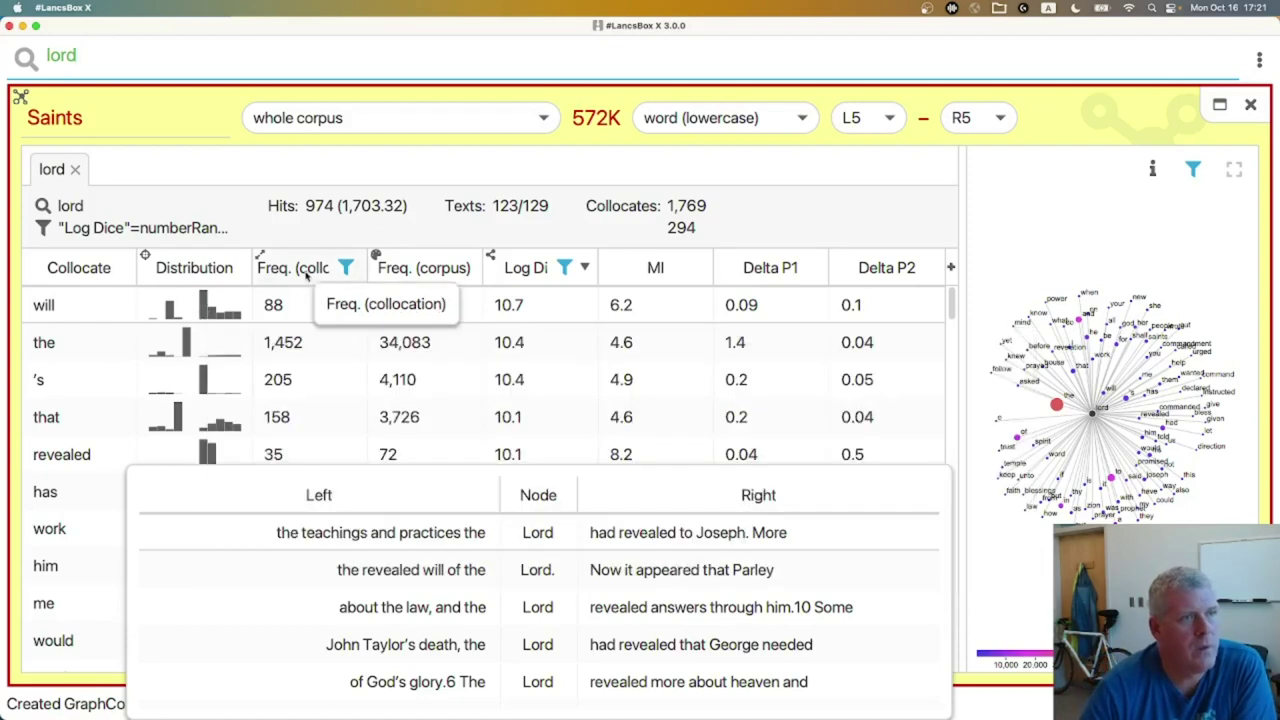
{"action": "mouse_move", "coordinate": [287, 314]}
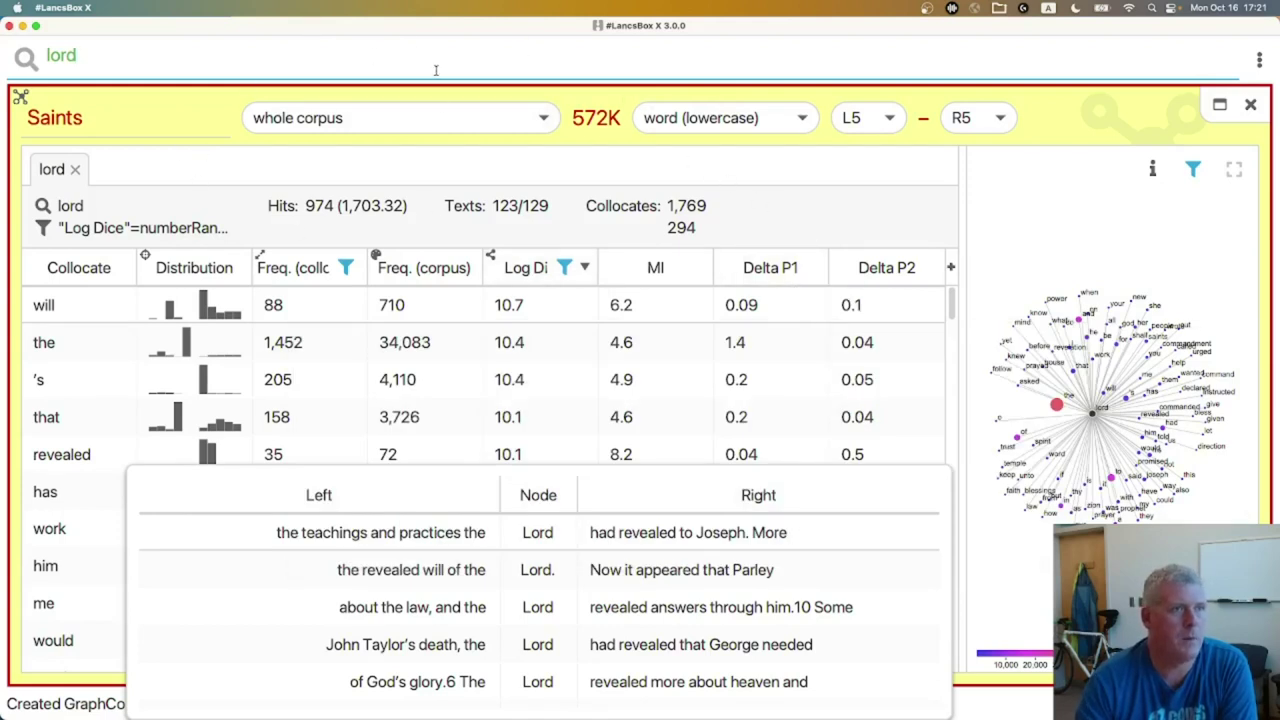
{"action": "key", "text": "Return"}
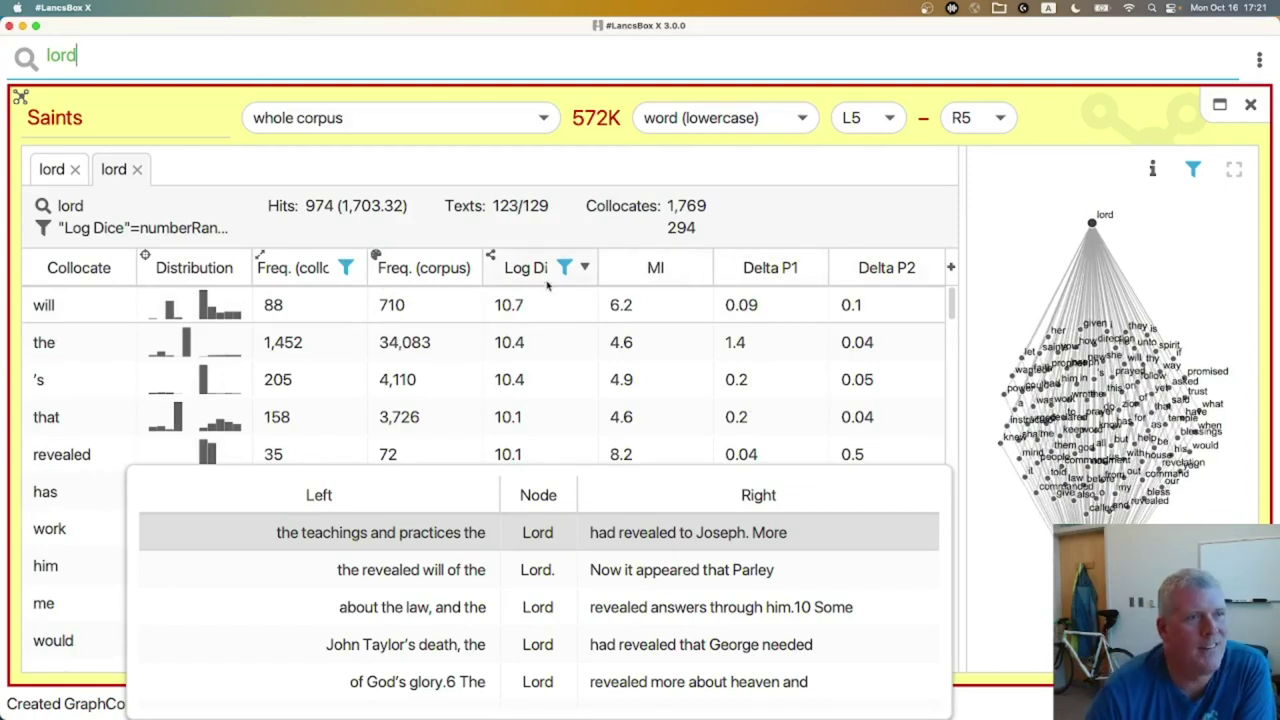
{"action": "left_click", "coordinate": [664, 268]}
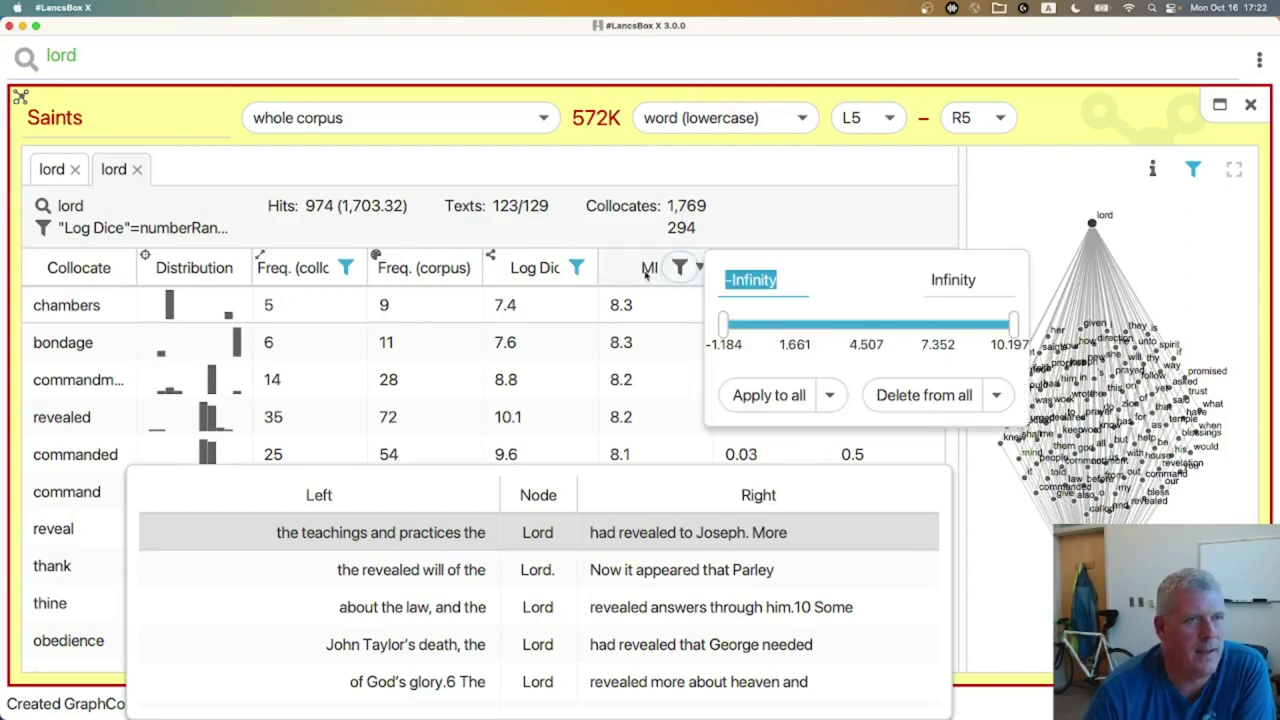
{"action": "left_click", "coordinate": [648, 270]}
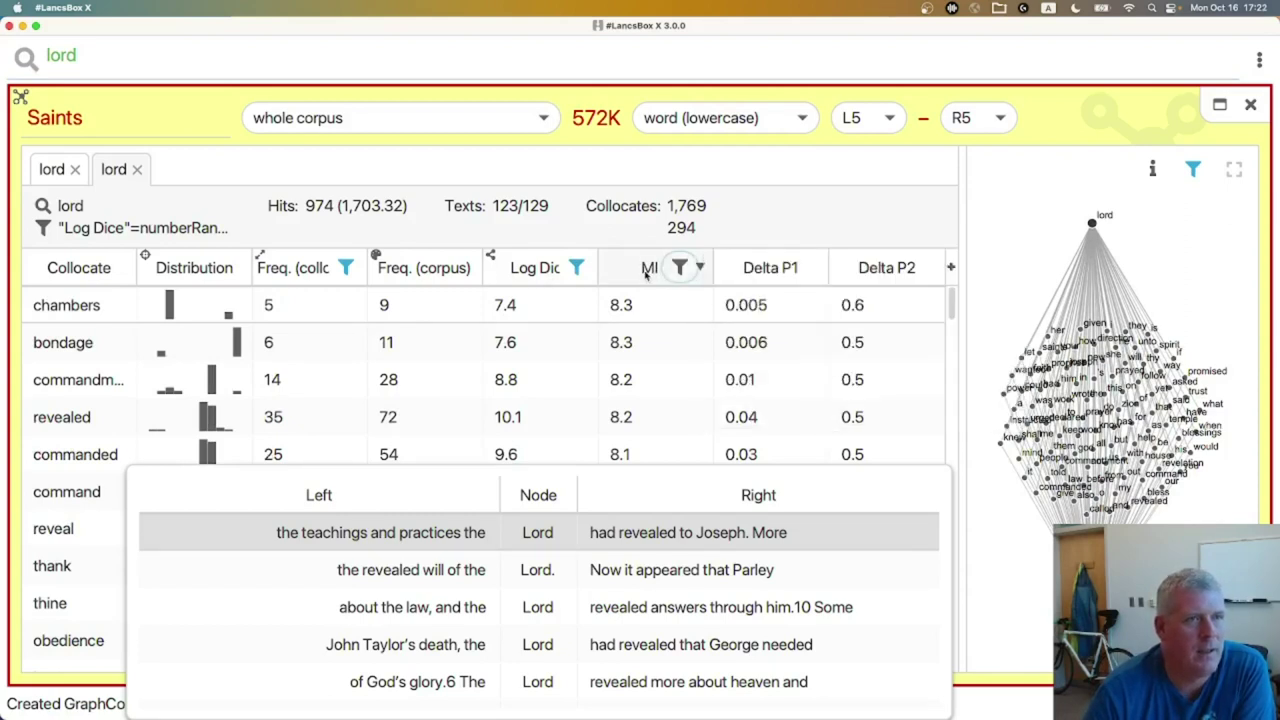
{"action": "left_click", "coordinate": [757, 270]}
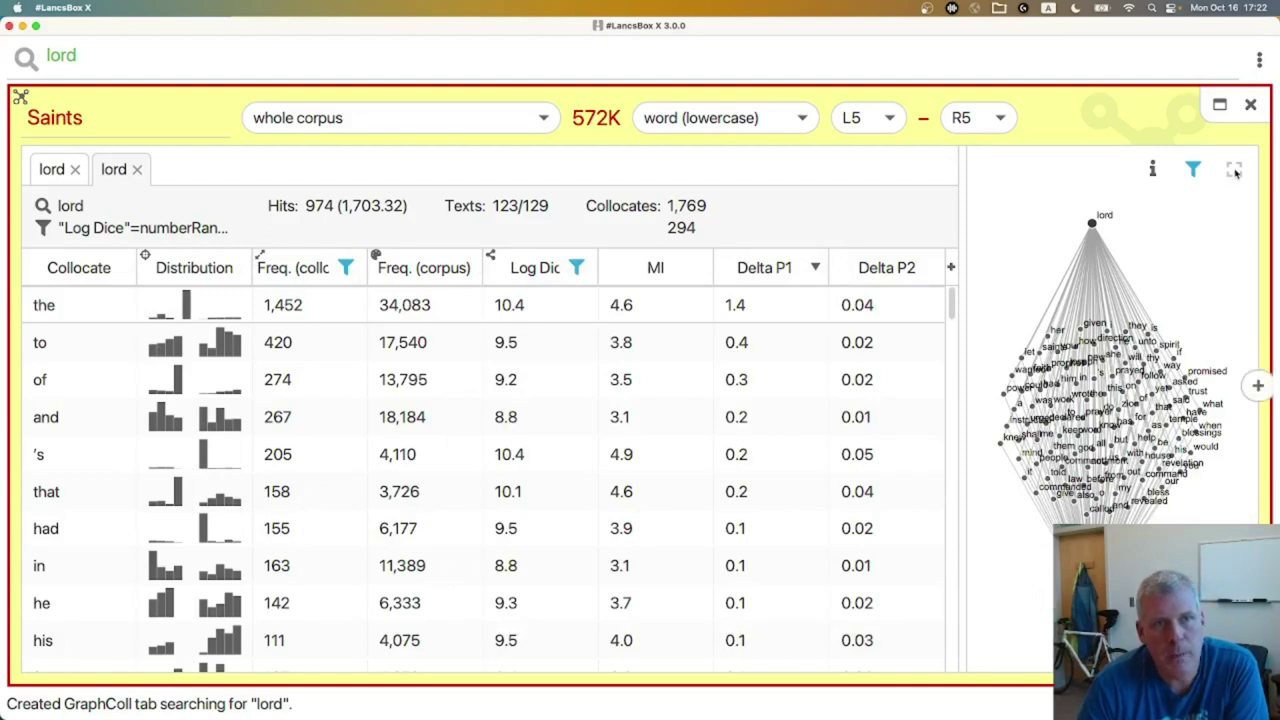
Step: Replace the GraphColl tool with a fresh one on the Saints corpus and search it for "lord"
{"action": "left_click", "coordinate": [1251, 105]}
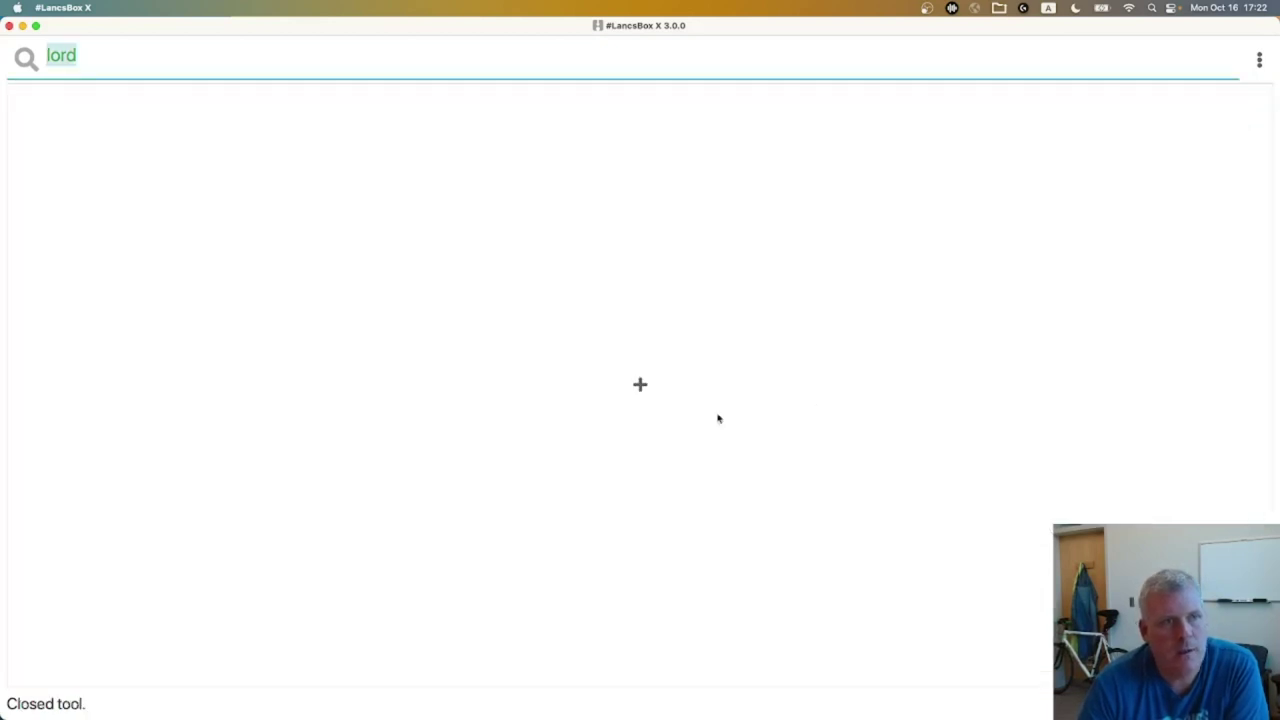
{"action": "mouse_move", "coordinate": [640, 384]}
{"action": "left_click", "coordinate": [680, 386]}
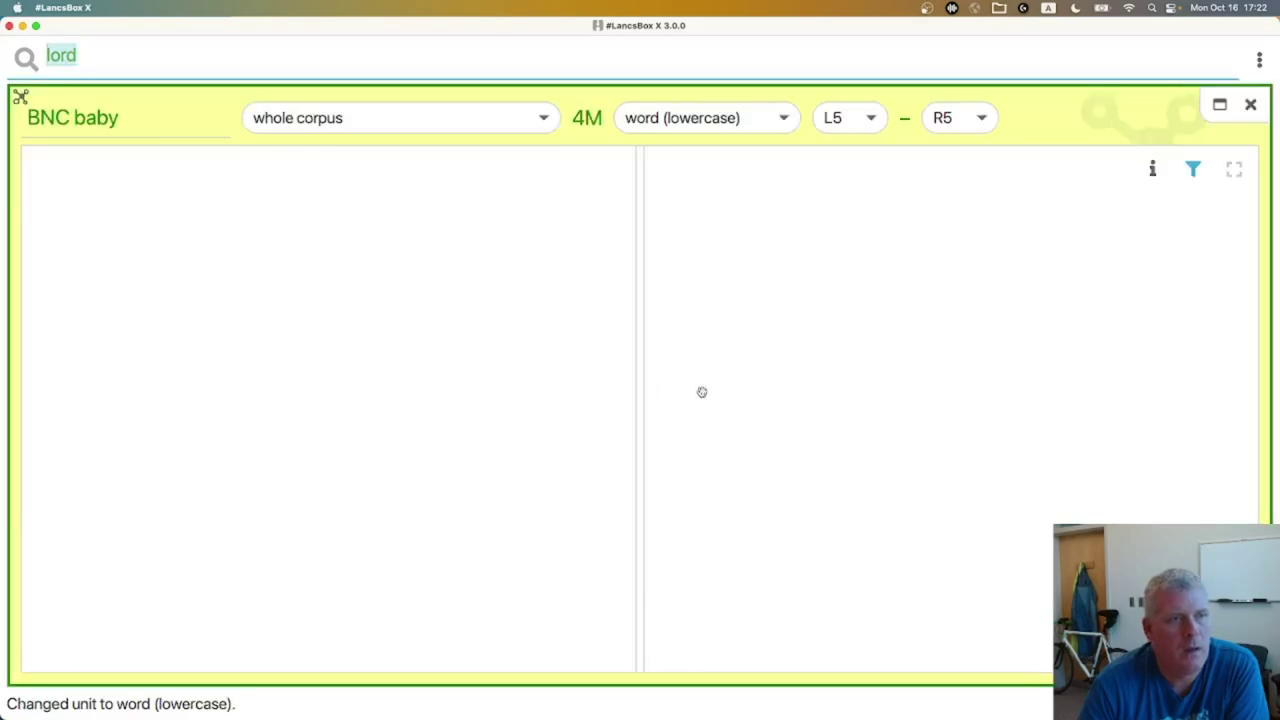
{"action": "left_click", "coordinate": [97, 119]}
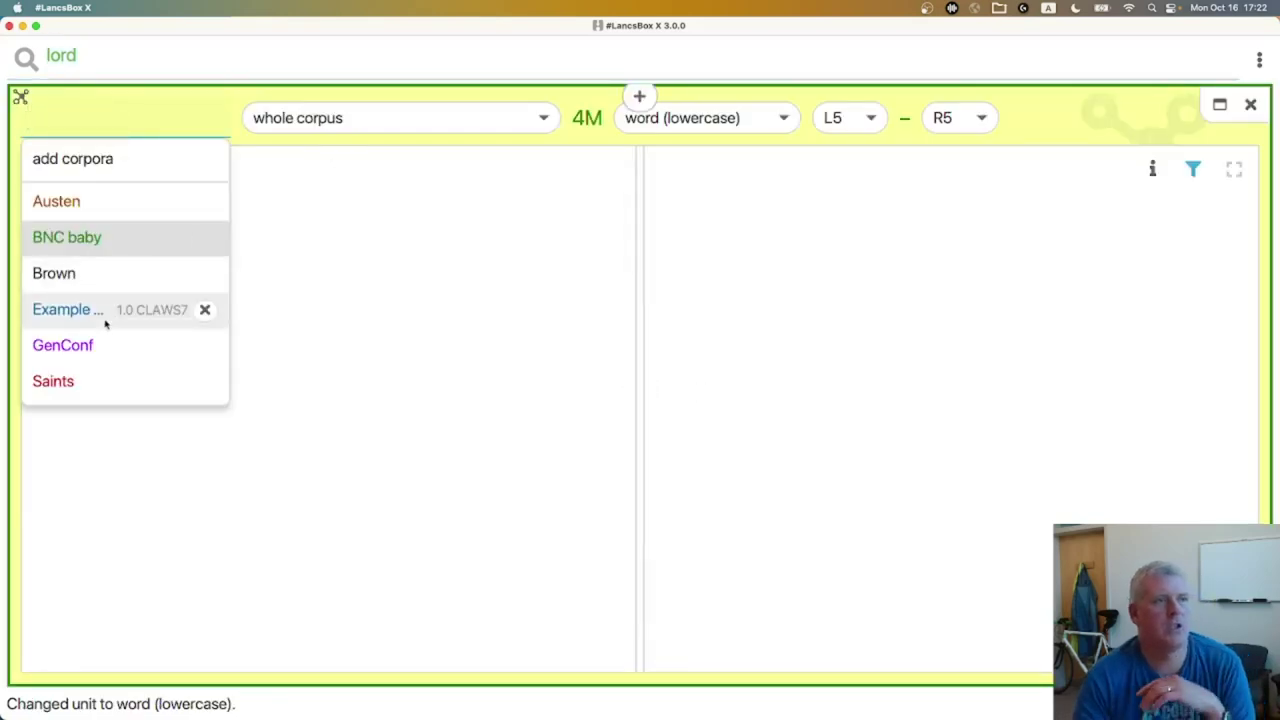
{"action": "left_click", "coordinate": [91, 380]}
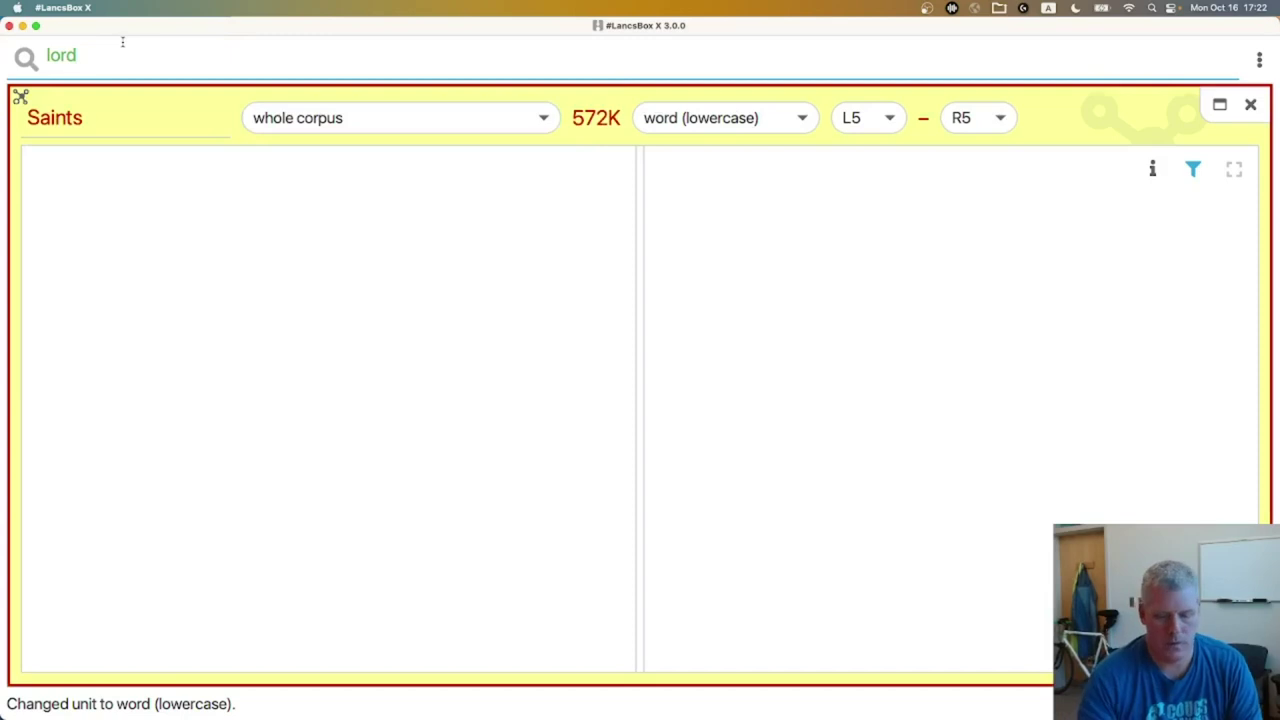
{"action": "key", "text": "Return"}
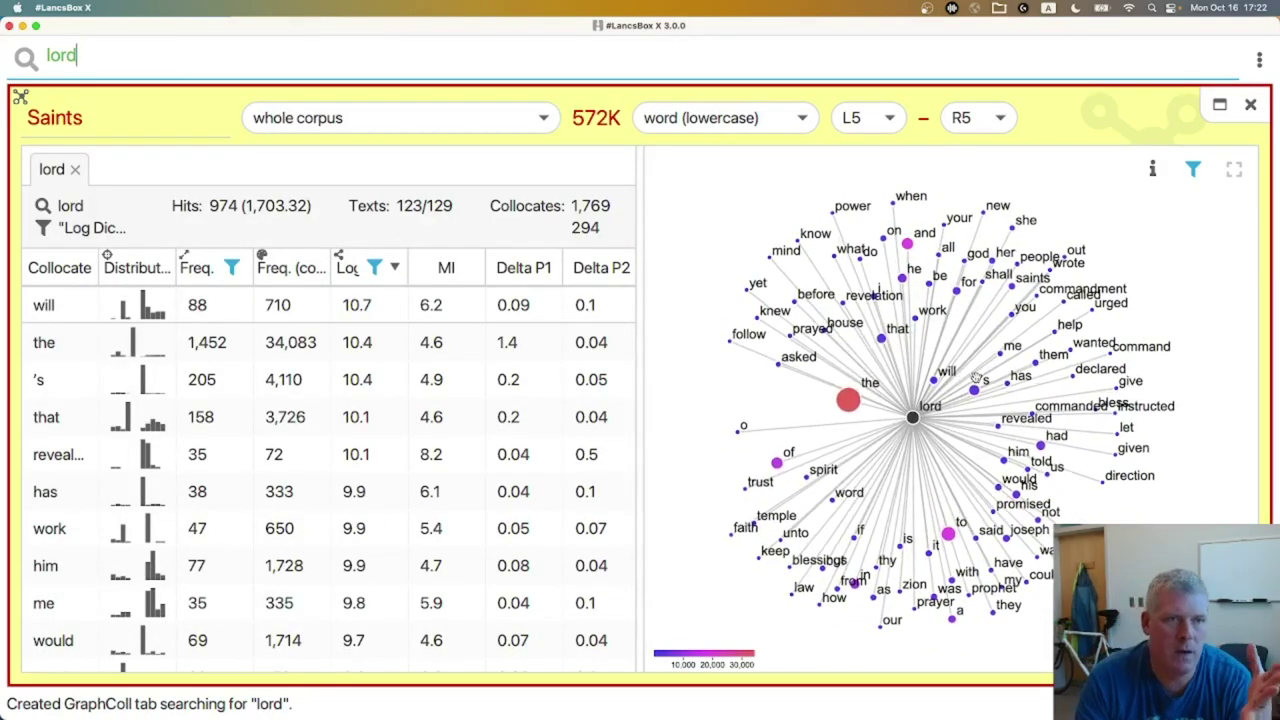
Step: Enlarge the collocation graph beside the table and preview example concordance lines for its "the" node
{"action": "left_click_drag", "start_coordinate": [643, 370], "coordinate": [456, 374]}
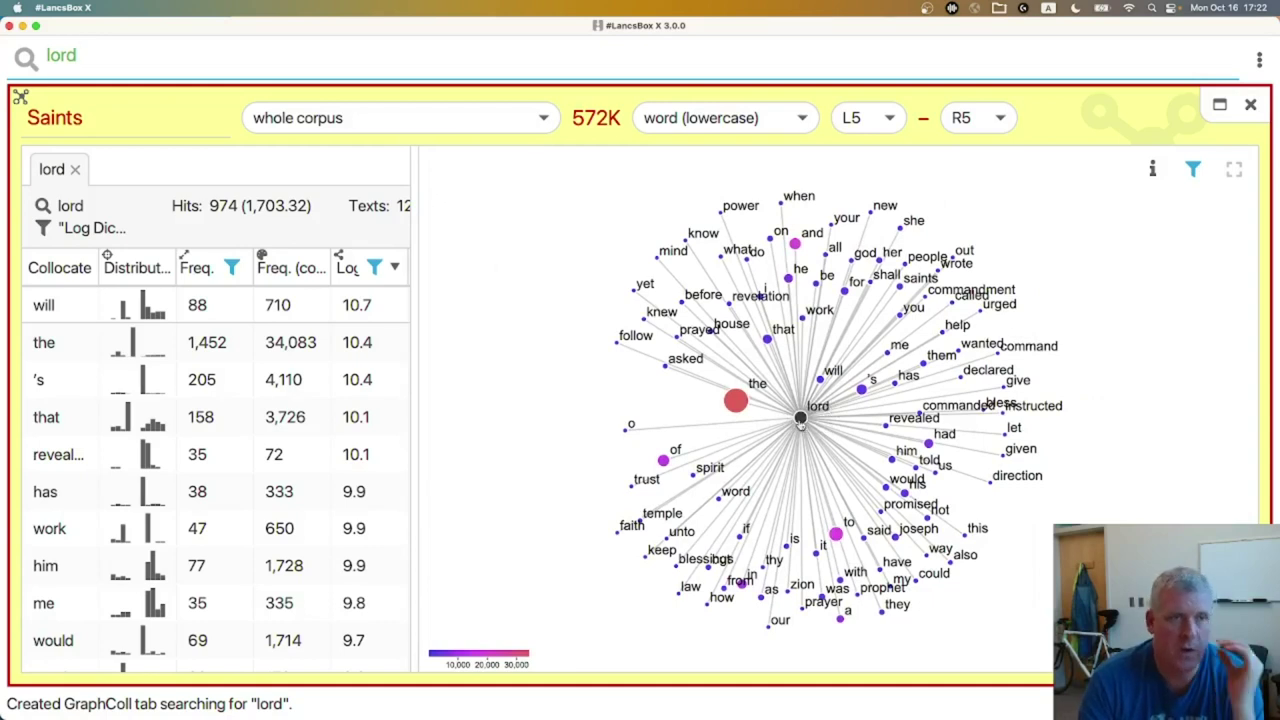
{"action": "mouse_move", "coordinate": [800, 420]}
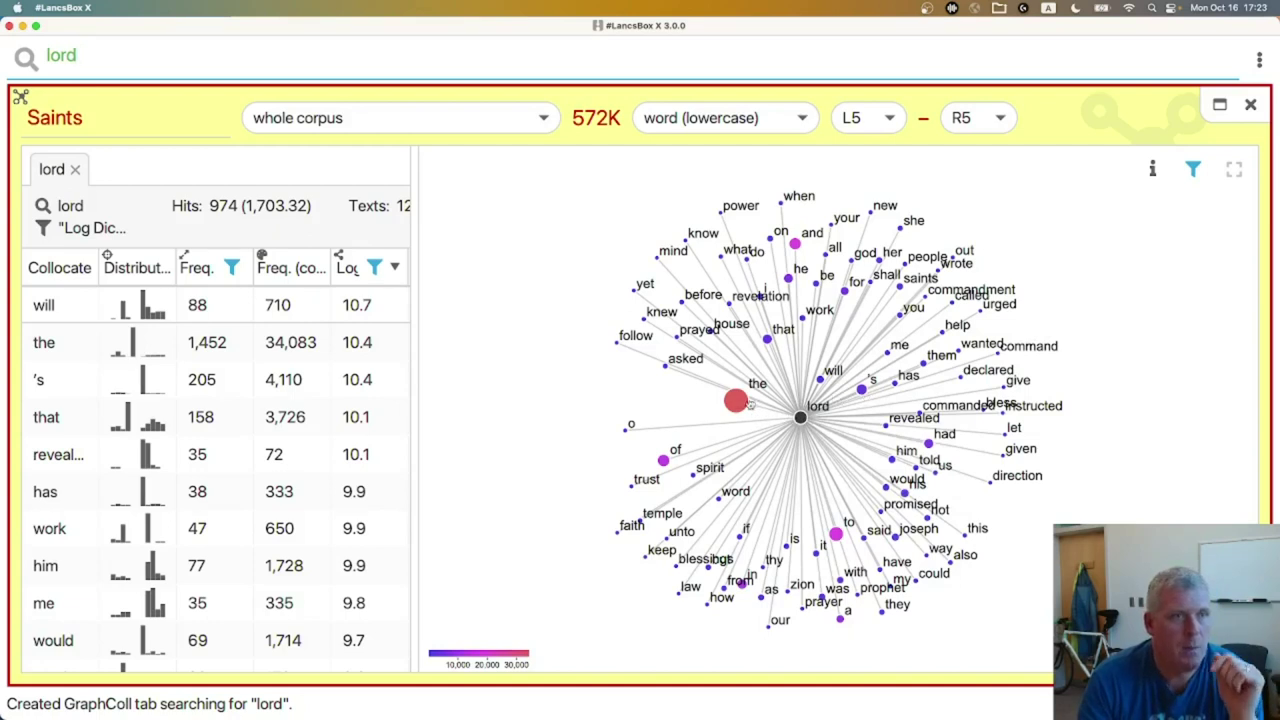
{"action": "mouse_move", "coordinate": [744, 407]}
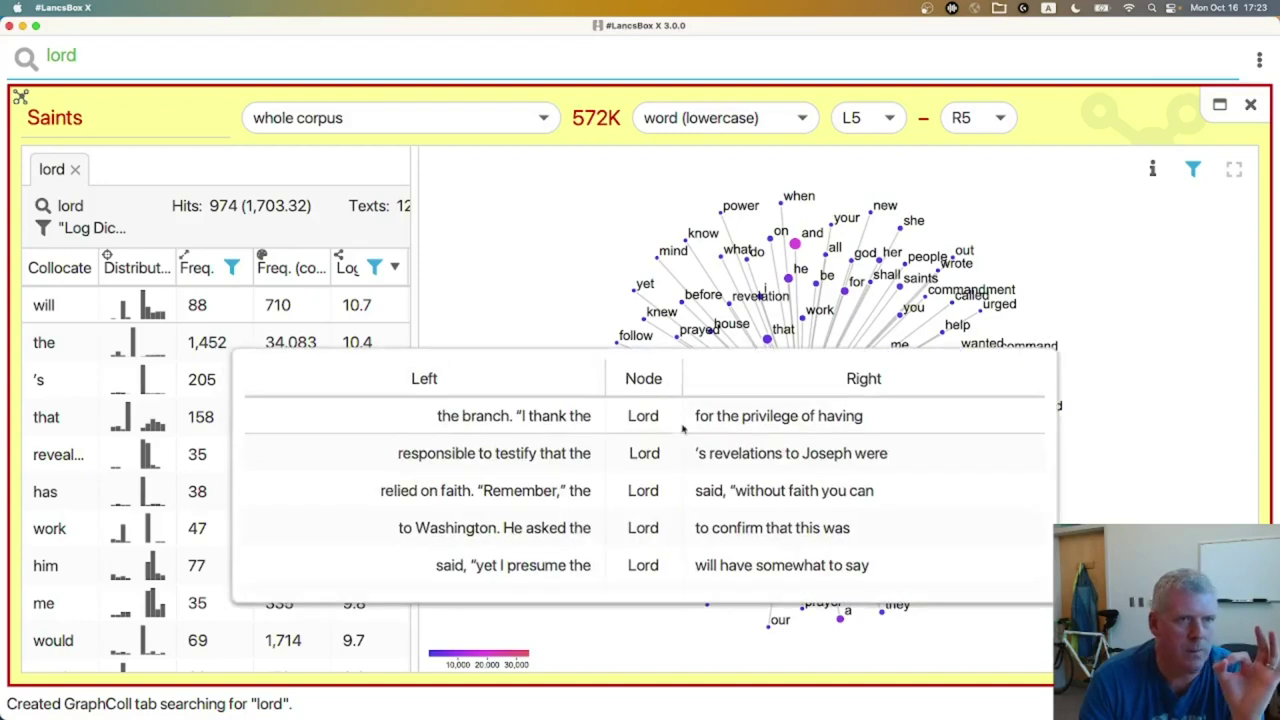
Step: Search for "brother" as a second node word to add its collocates to the "lord" graph
{"action": "left_click", "coordinate": [138, 46]}
{"action": "key", "text": "BackSpace"}
{"action": "key", "text": "BackSpace"}
{"action": "key", "text": "BackSpace"}
{"action": "key", "text": "BackSpace"}
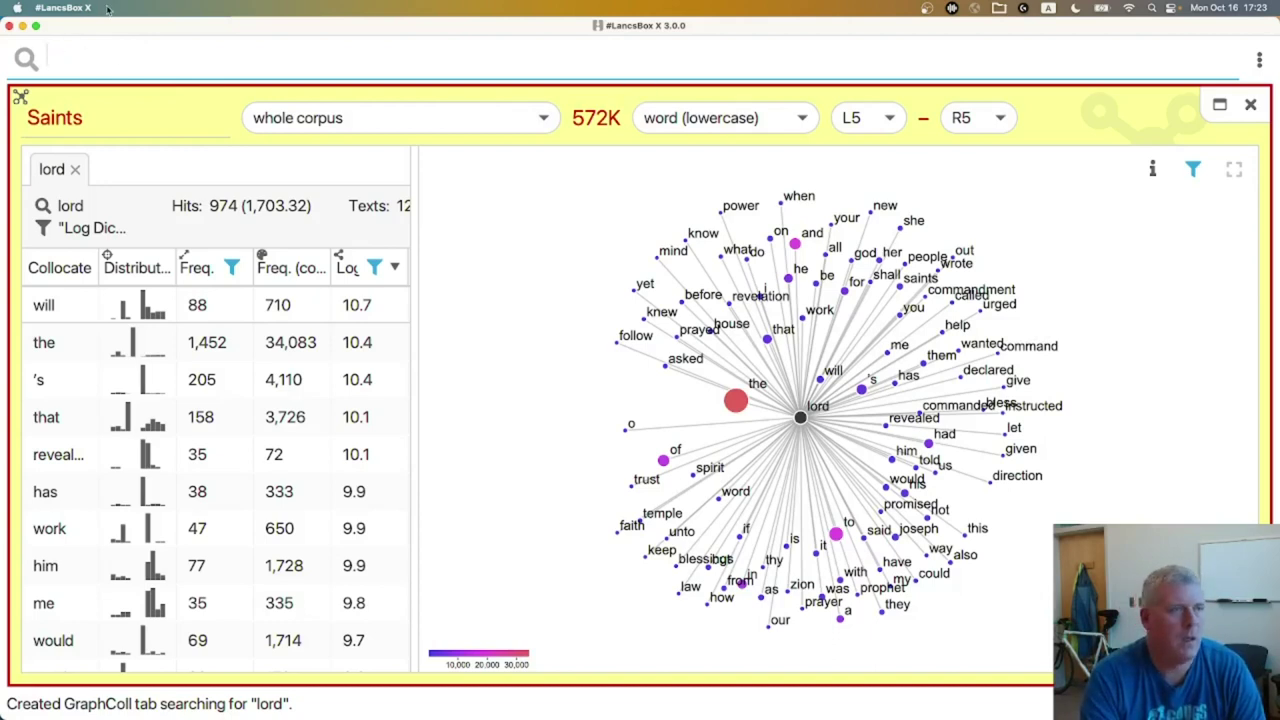
{"action": "type", "text": "brother"}
{"action": "key", "text": "Return"}
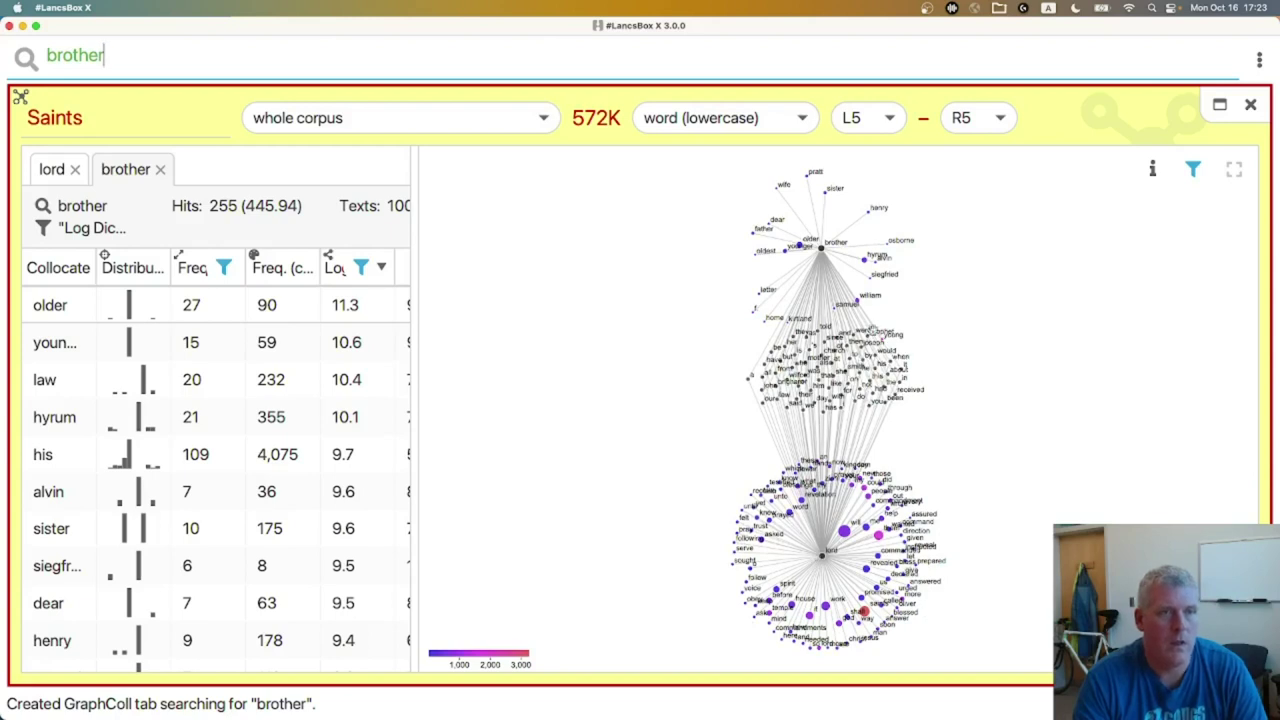
Step: Examine which collocates in the graph belong only to "brother", only to "lord", or are shared by both
{"action": "scroll", "coordinate": [825, 270], "scroll_direction": "up", "scroll_amount": 2}
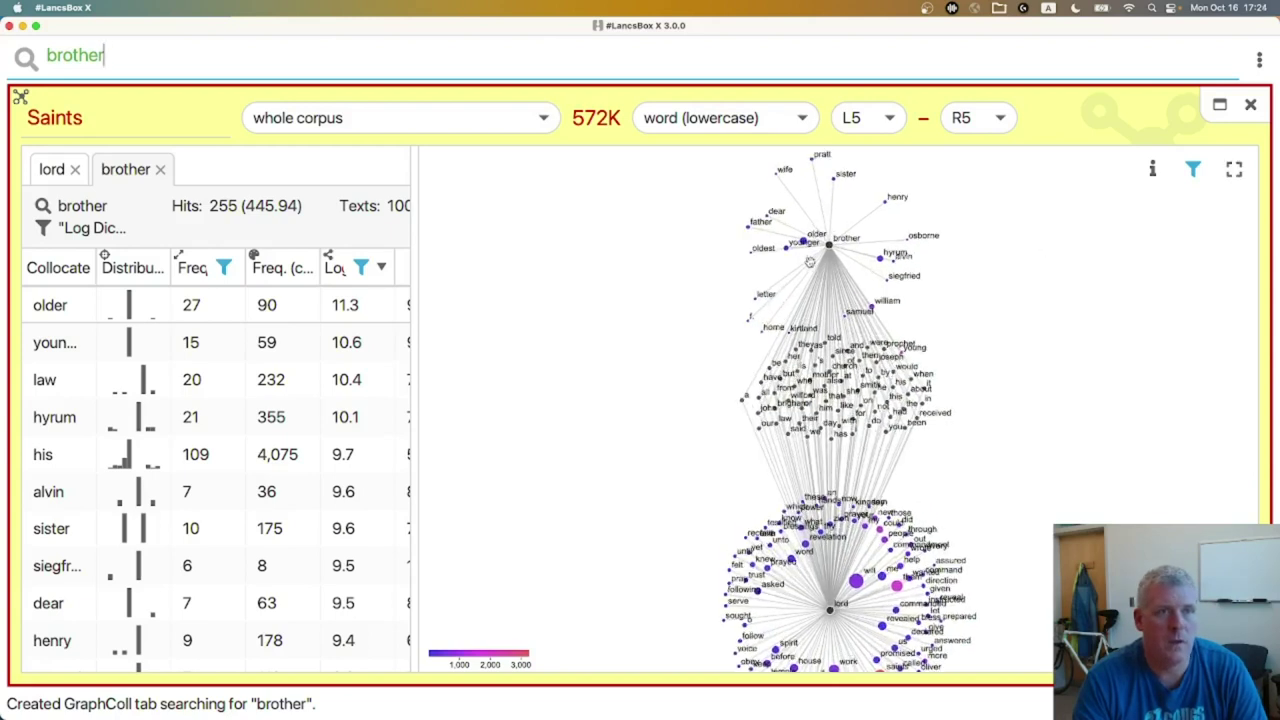
{"action": "scroll", "coordinate": [840, 262], "scroll_direction": "up", "scroll_amount": 3}
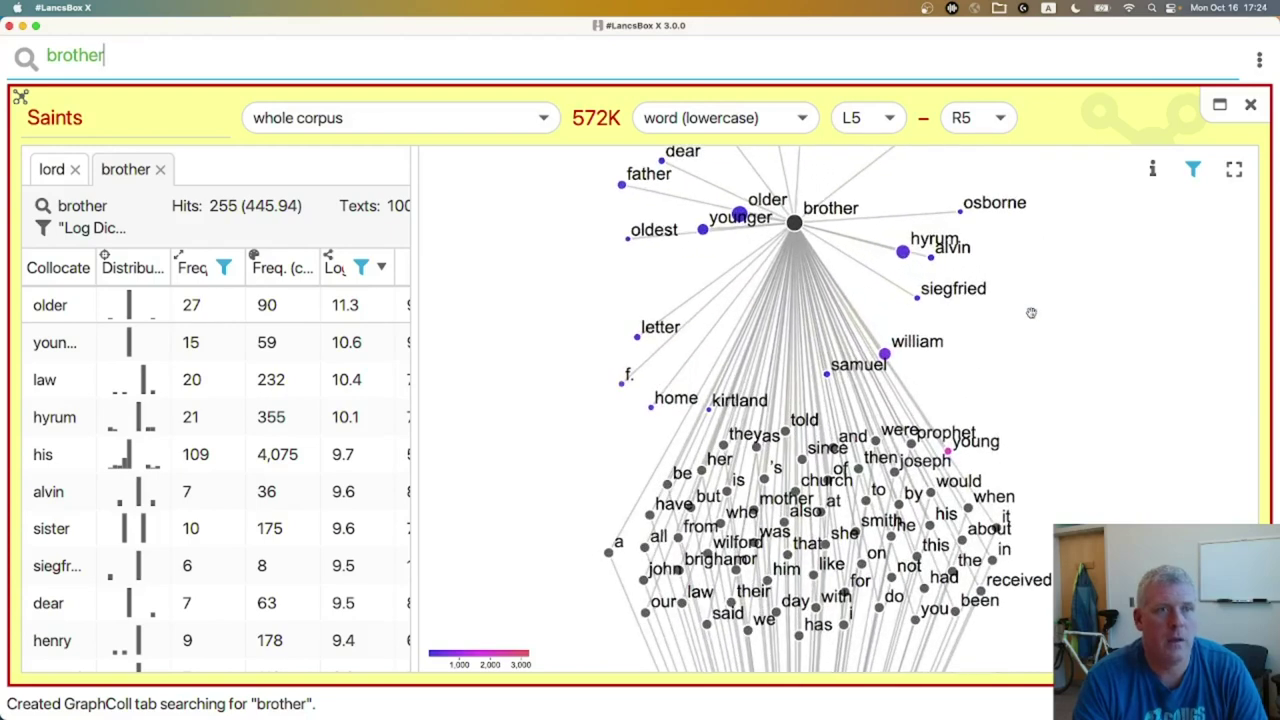
{"action": "left_click_drag", "start_coordinate": [1056, 428], "coordinate": [1063, 466]}
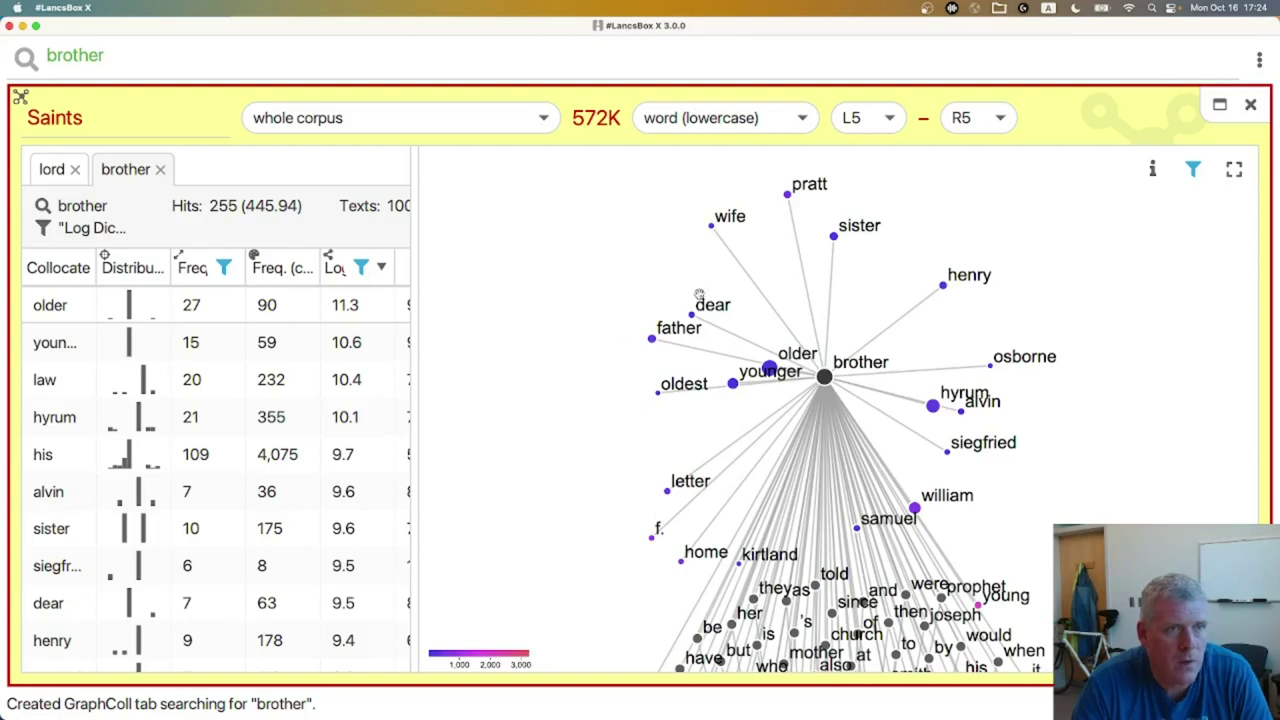
{"action": "scroll", "coordinate": [1042, 419], "scroll_direction": "down", "scroll_amount": 1}
{"action": "scroll", "coordinate": [1042, 419], "scroll_direction": "down", "scroll_amount": 4}
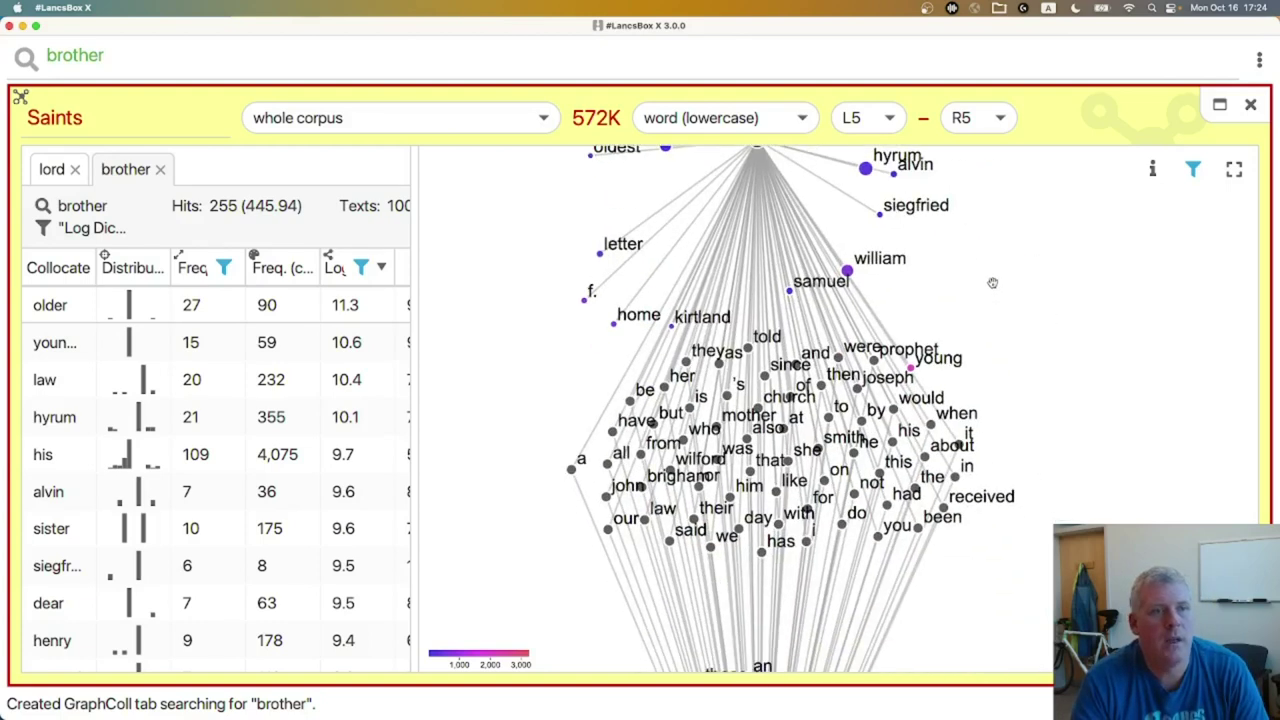
{"action": "scroll", "coordinate": [1024, 376], "scroll_direction": "down", "scroll_amount": 3}
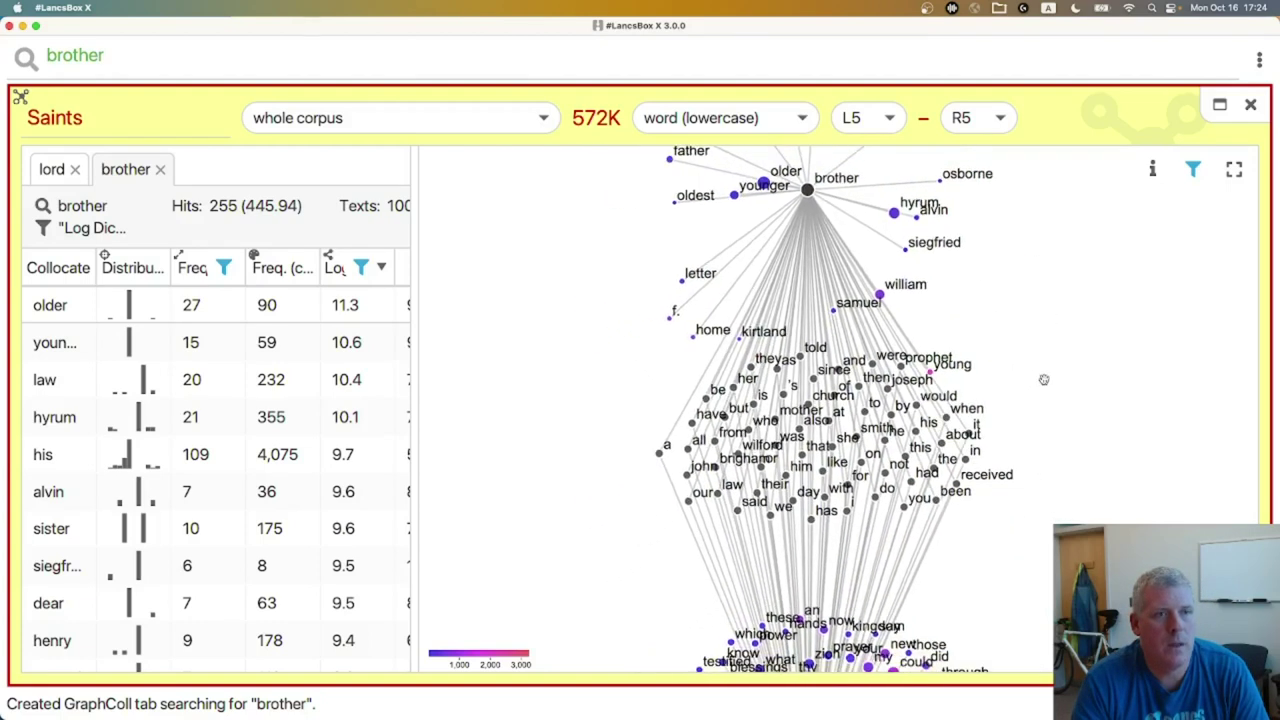
{"action": "left_click_drag", "start_coordinate": [1131, 506], "coordinate": [1074, 371]}
{"action": "scroll", "coordinate": [1066, 480], "scroll_direction": "up", "scroll_amount": 4}
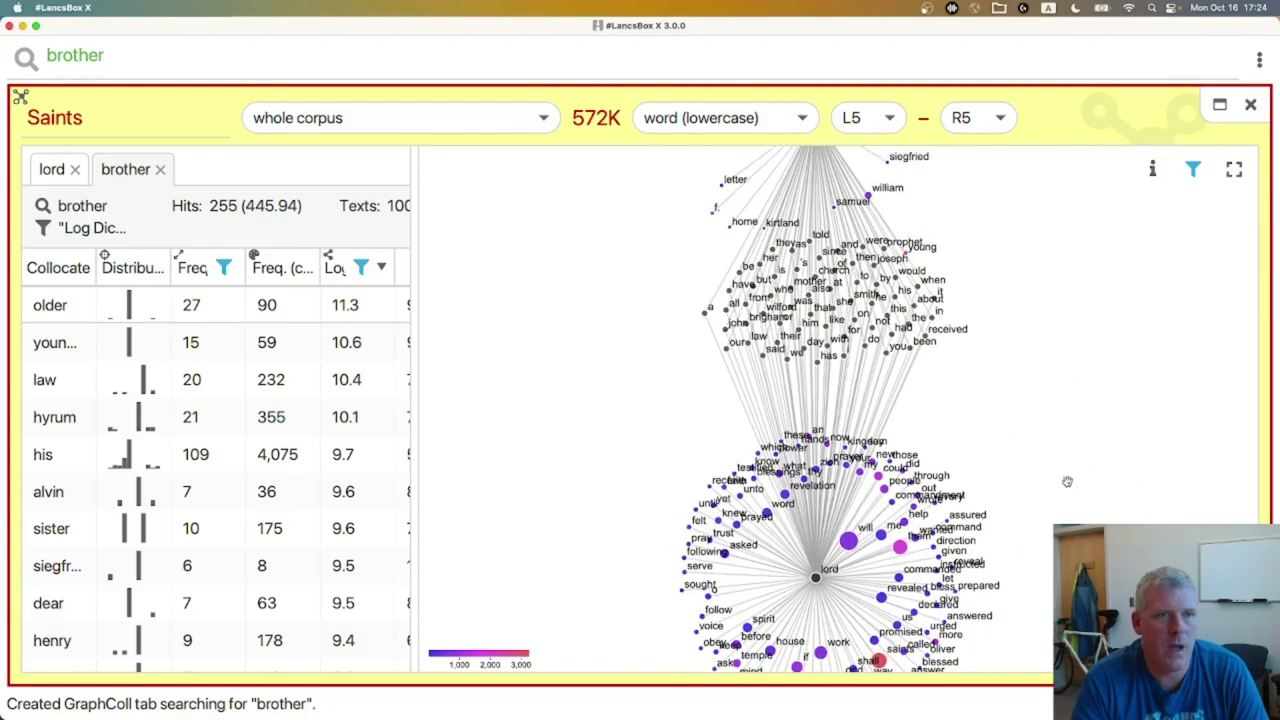
{"action": "scroll", "coordinate": [1028, 458], "scroll_direction": "down", "scroll_amount": 2}
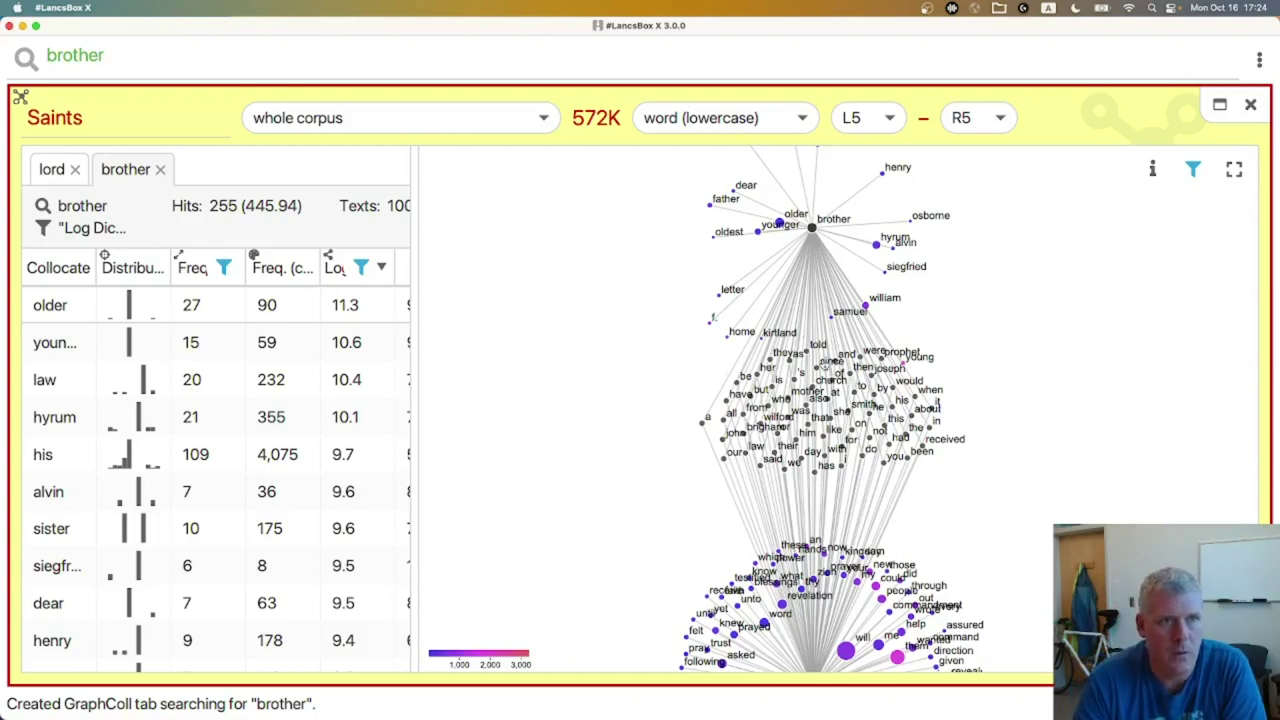
{"action": "scroll", "coordinate": [844, 390], "scroll_direction": "up", "scroll_amount": 2}
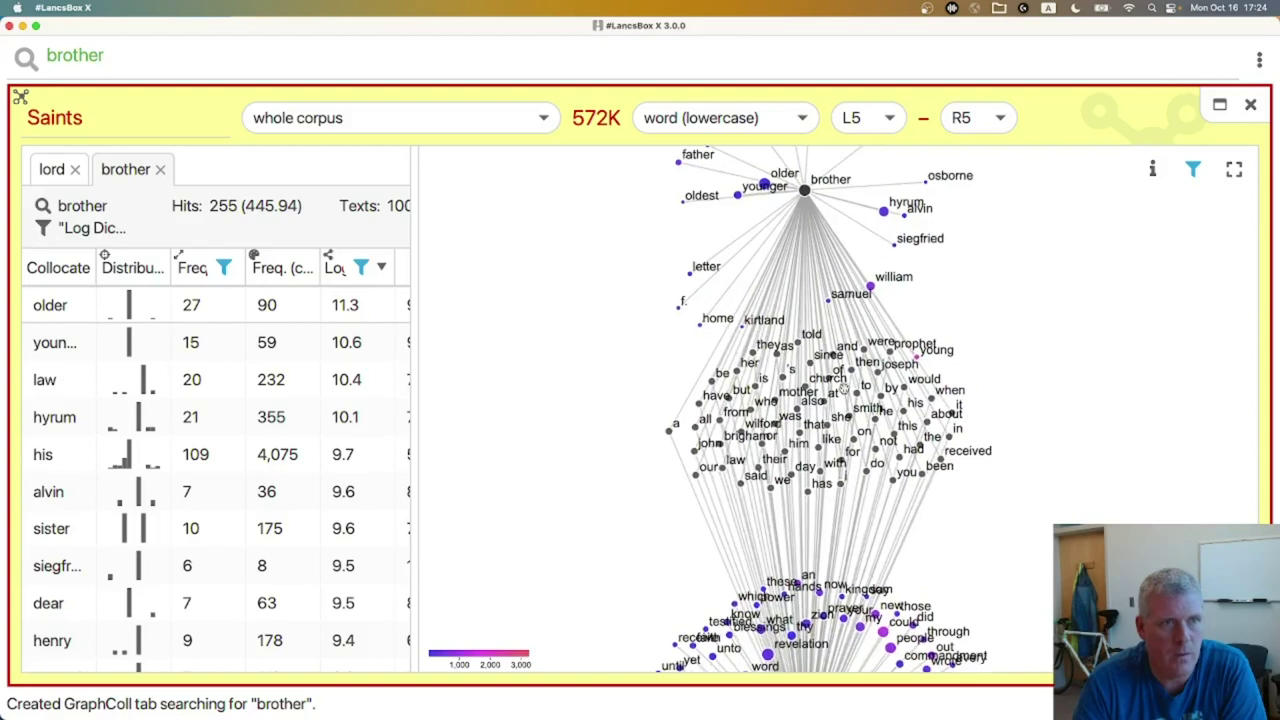
{"action": "scroll", "coordinate": [832, 398], "scroll_direction": "up", "scroll_amount": 1}
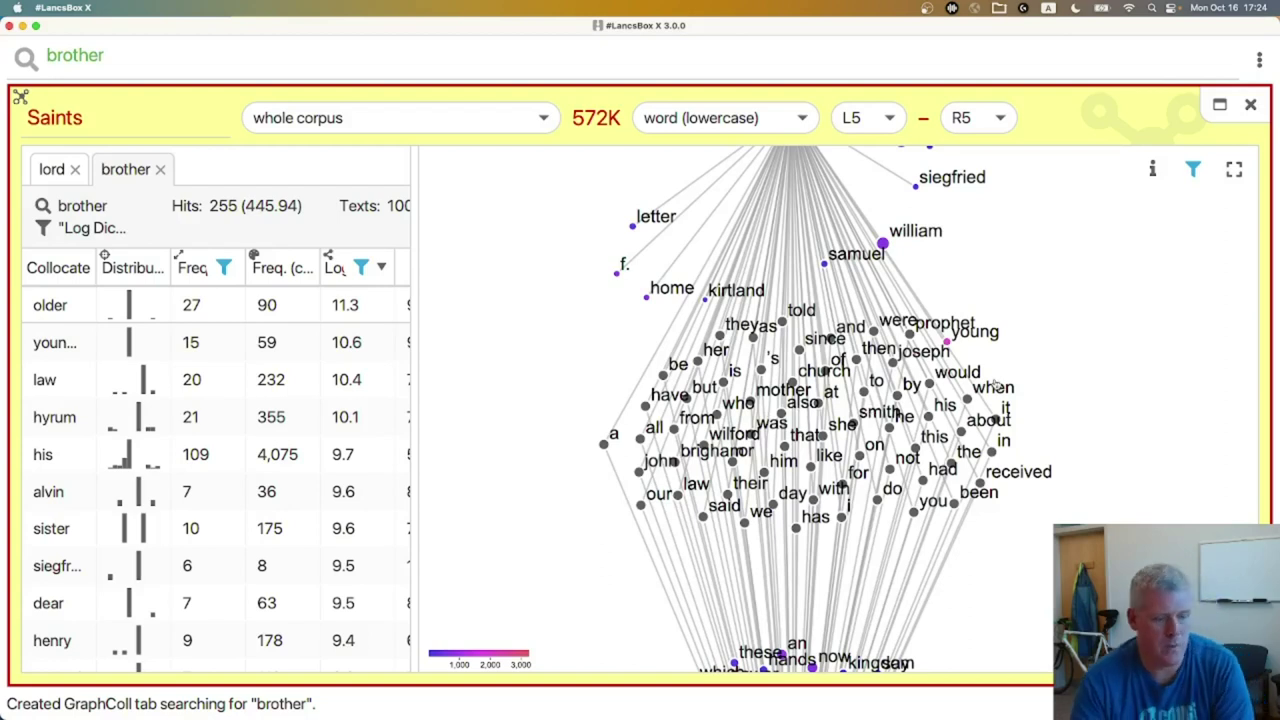
Step: Switch to the Google Slides presentation, review the GraphColl tool slide in full-screen slideshow, and return to #LancsBox X
{"action": "key", "text": "super+Tab"}
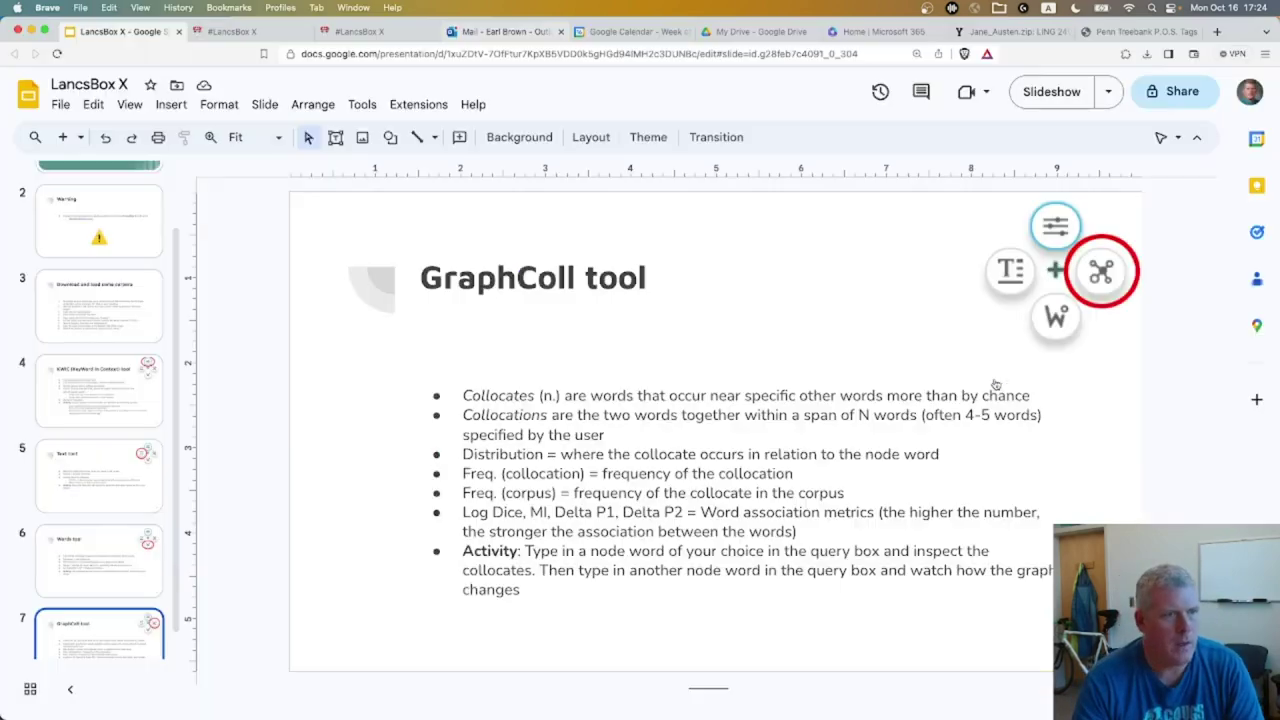
{"action": "key", "text": "super+Return"}
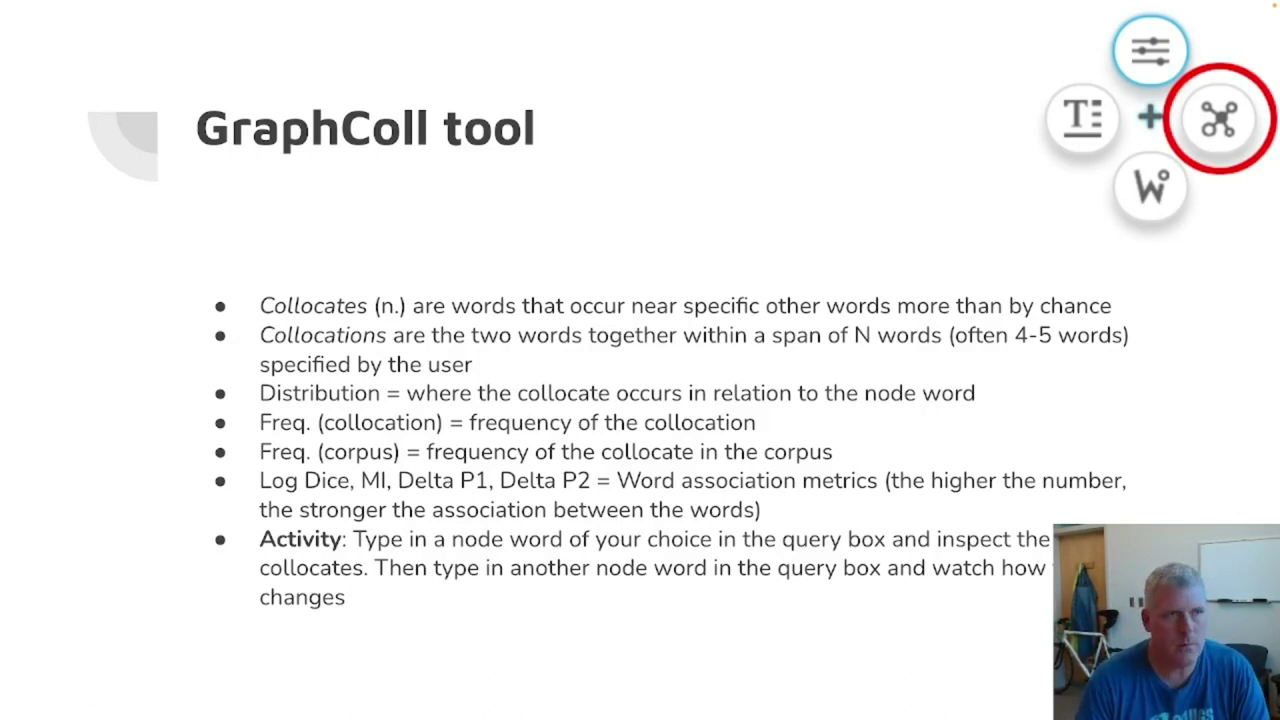
{"action": "key", "text": "Escape"}
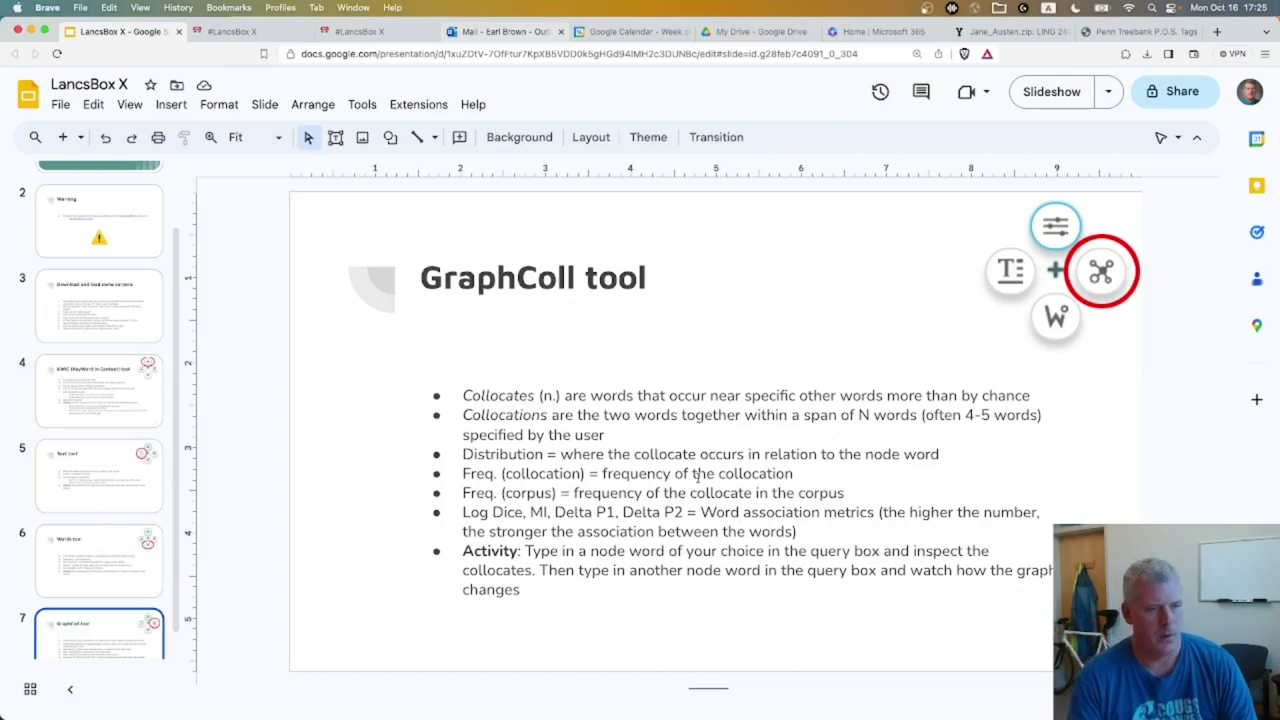
{"action": "key", "text": "super+Tab"}
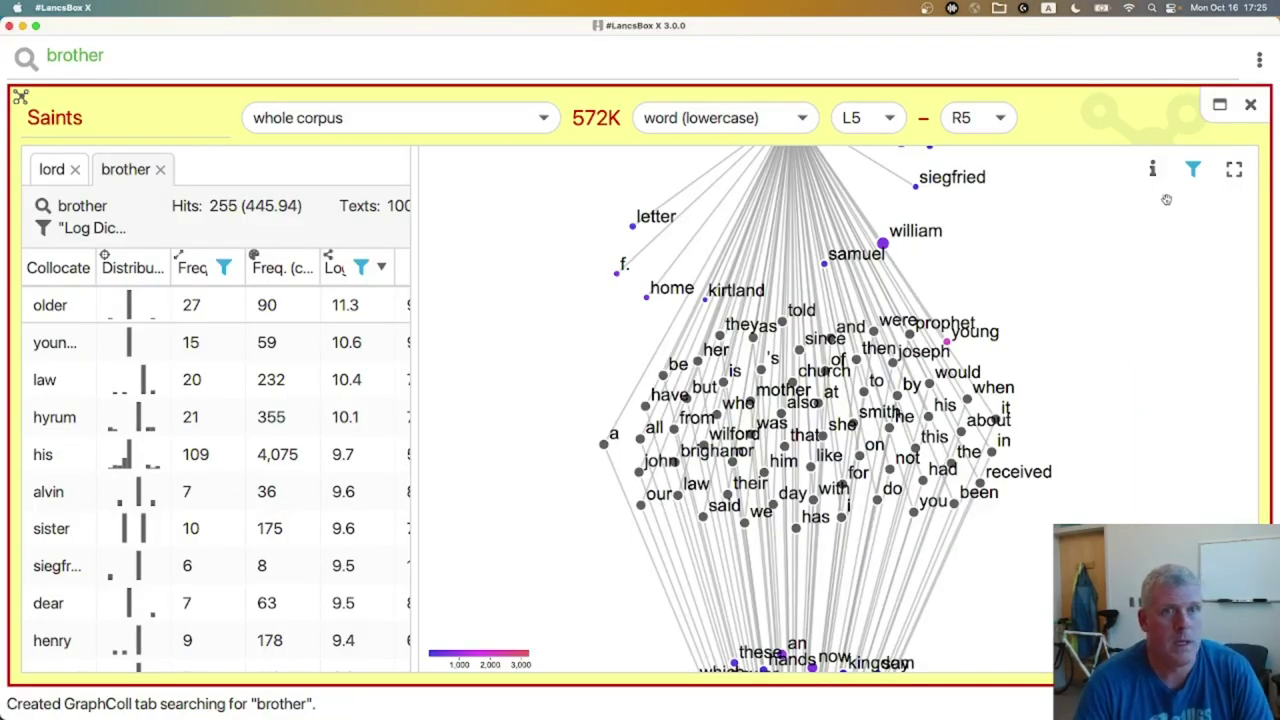
Step: Close the GraphColl tool and add a KWIC tool in its place
{"action": "left_click", "coordinate": [1250, 104]}
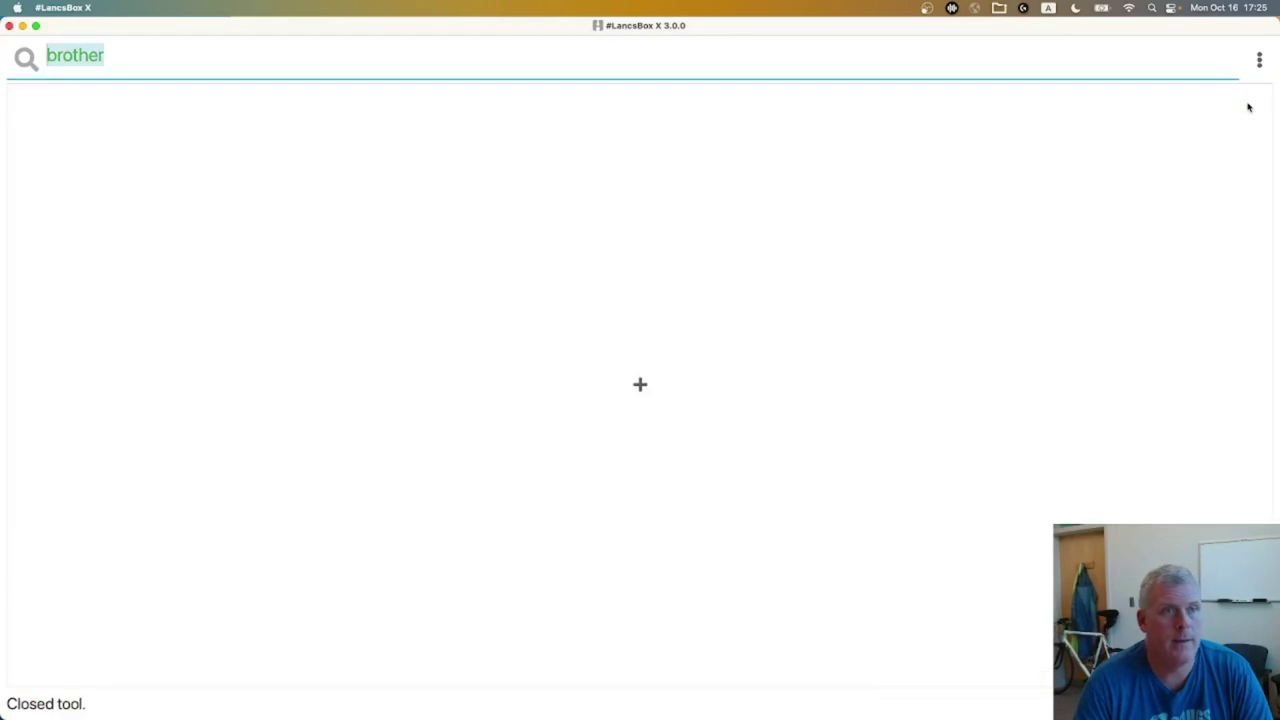
{"action": "left_click", "coordinate": [640, 385]}
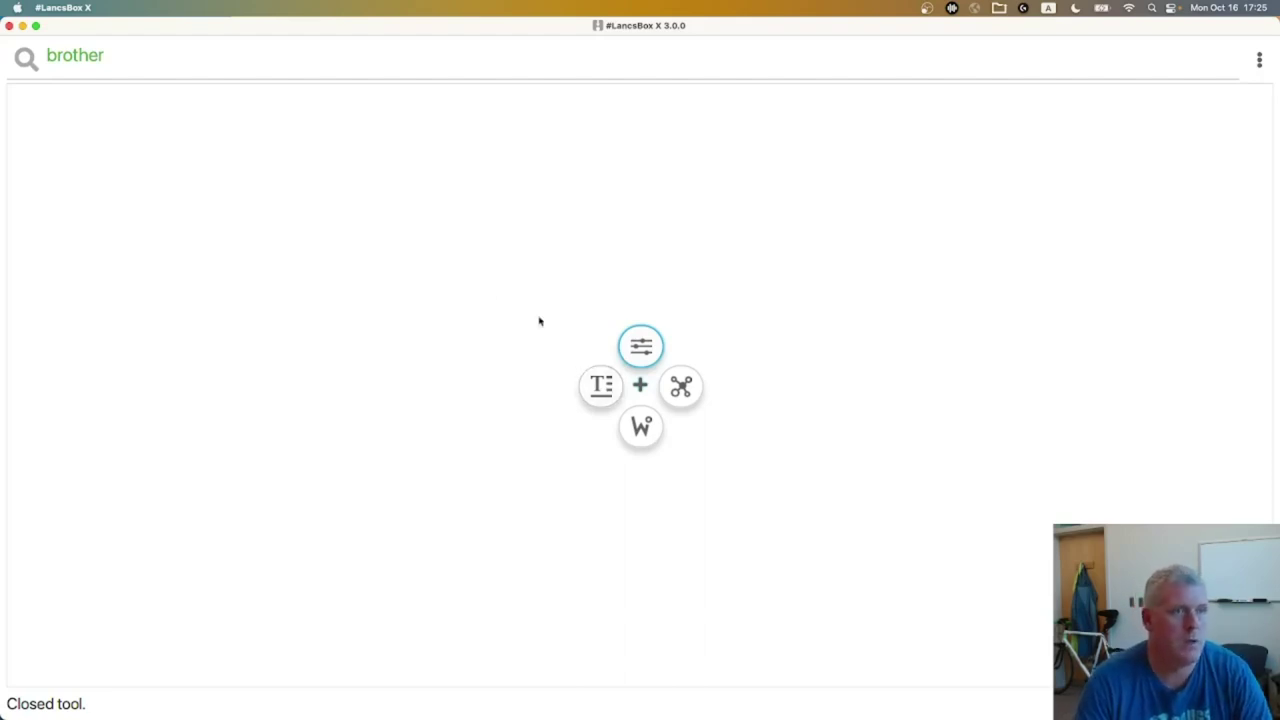
{"action": "left_click", "coordinate": [640, 352]}
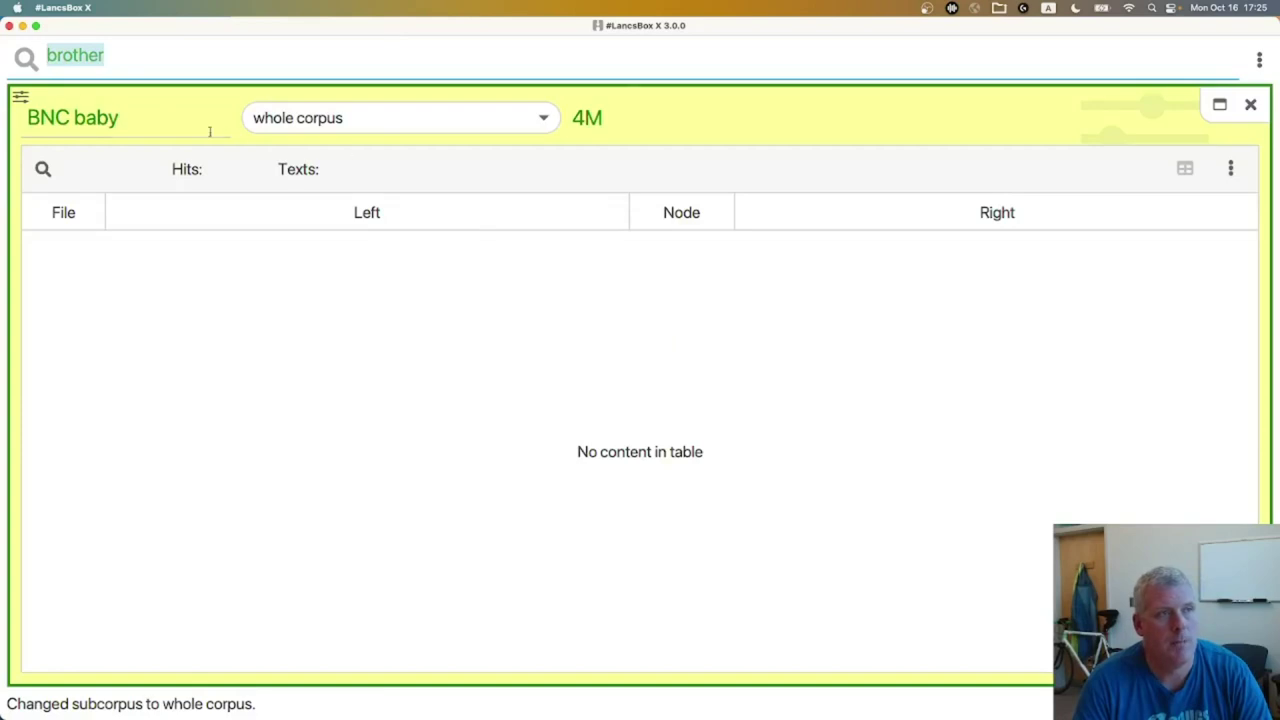